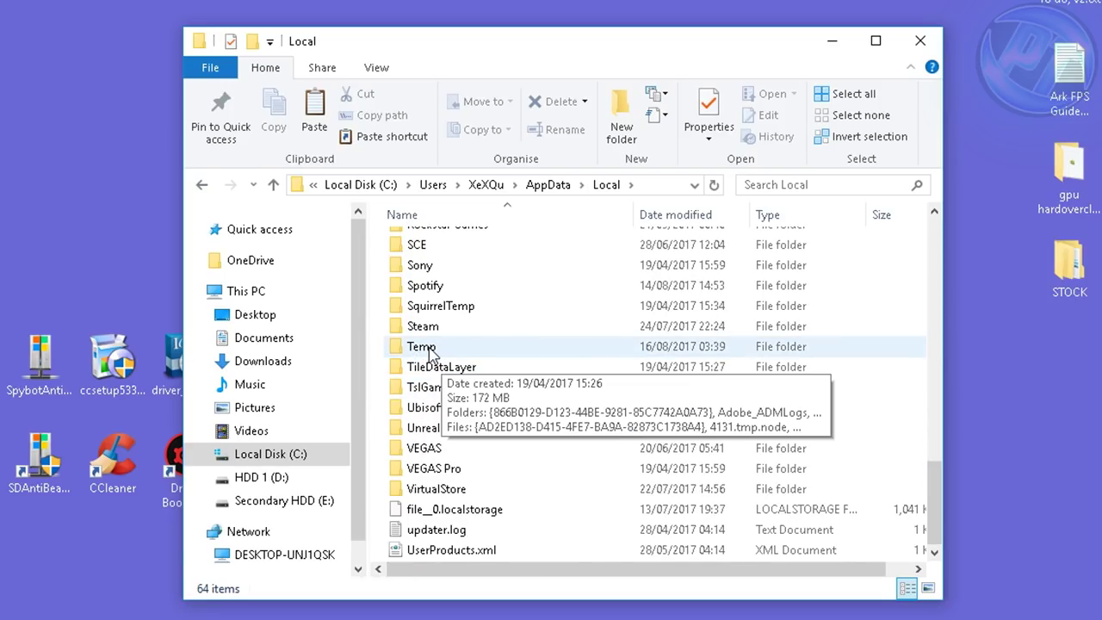
Step: Delete all files and folders inside the AppData\Local\Temp folder
{"action": "double_click", "coordinate": [426, 350]}
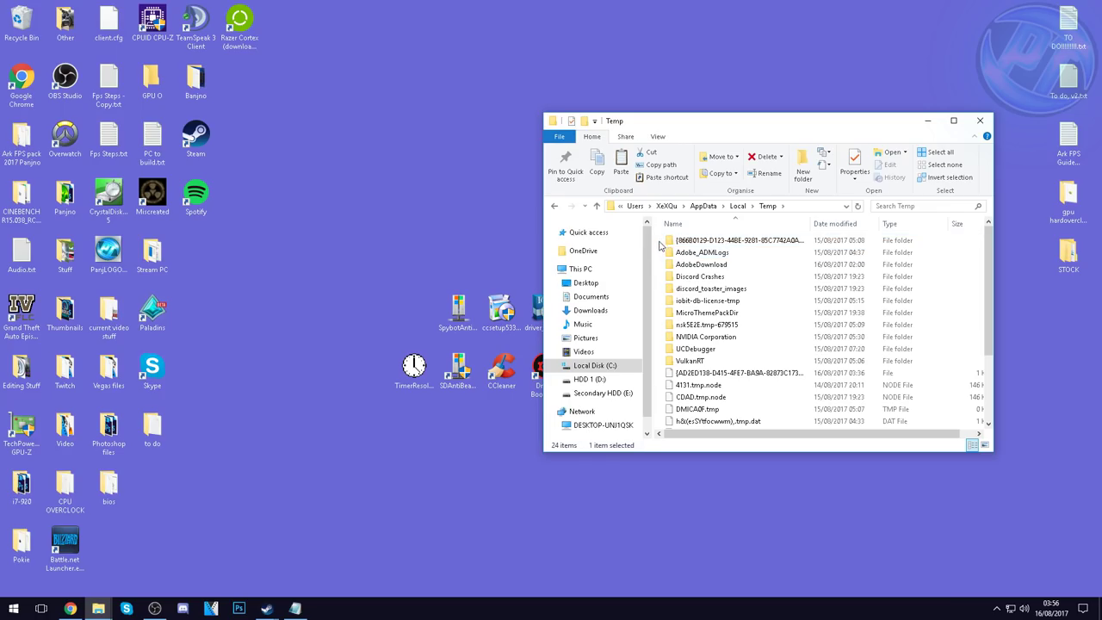
{"action": "left_click_drag", "start_coordinate": [664, 239], "coordinate": [711, 573]}
{"action": "right_click", "coordinate": [725, 310]}
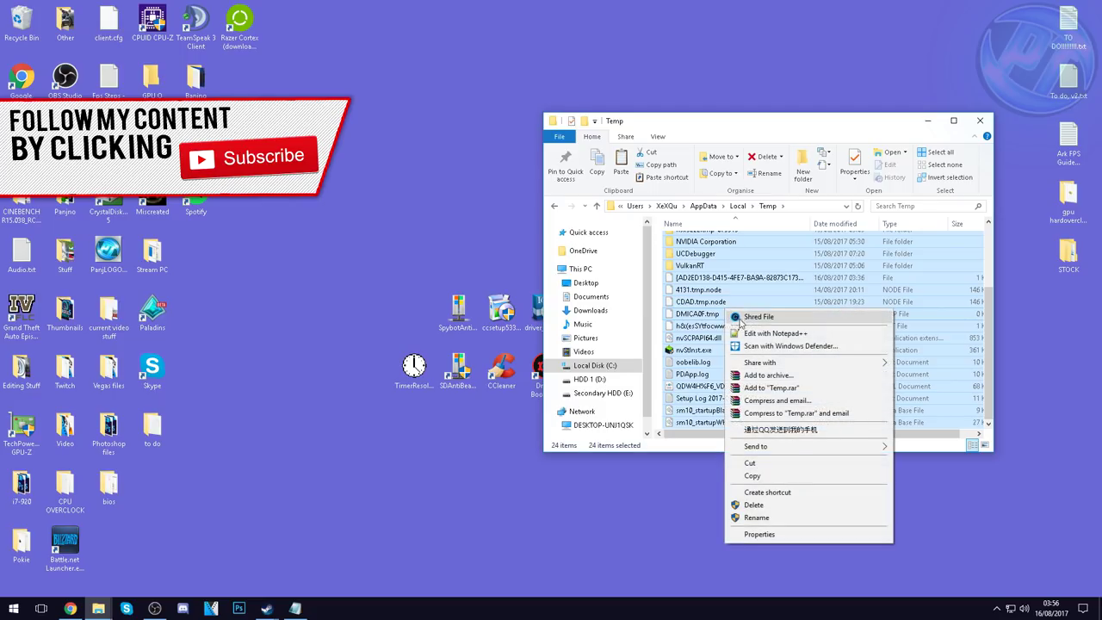
{"action": "left_click", "coordinate": [762, 505]}
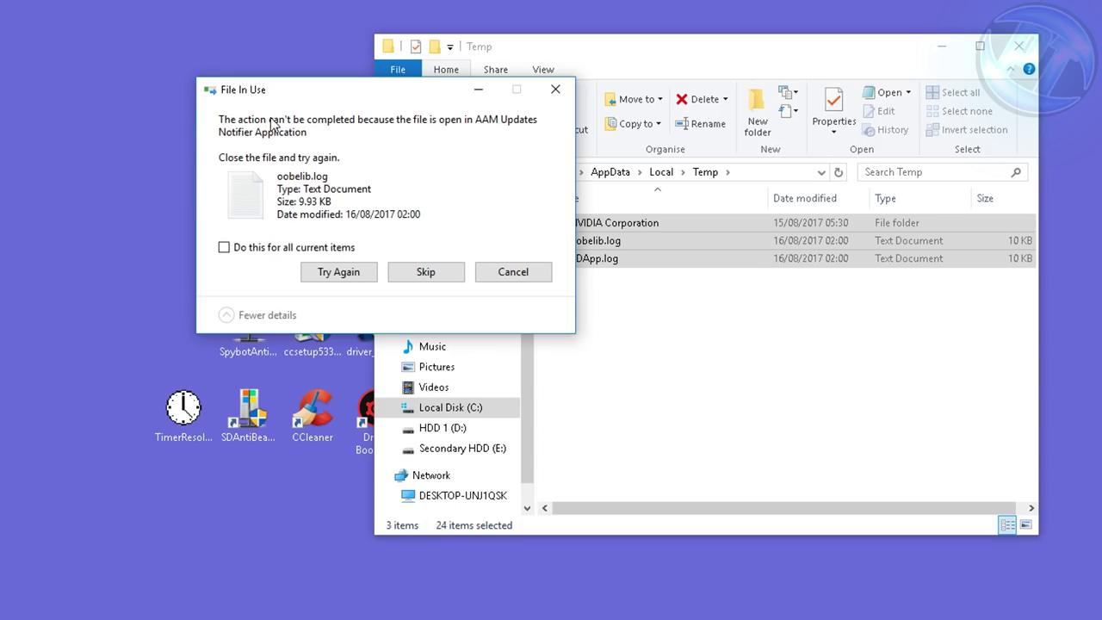
Step: Skip the Temp files and folders that are in use, applying the choice to all current items
{"action": "left_click", "coordinate": [248, 250]}
{"action": "left_click", "coordinate": [425, 272]}
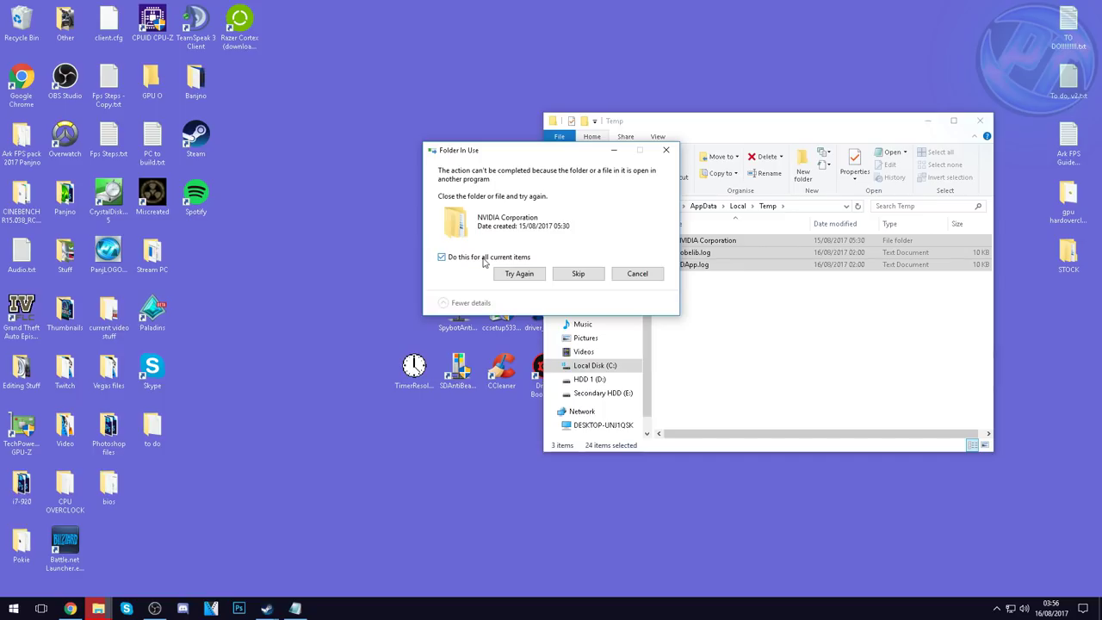
{"action": "left_click", "coordinate": [273, 248]}
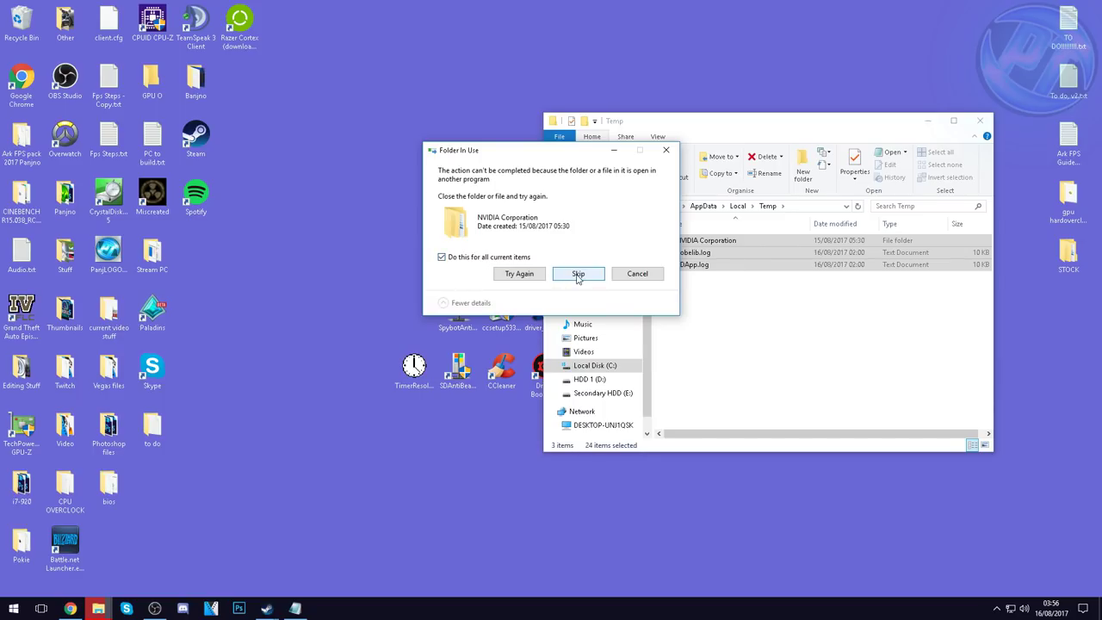
{"action": "left_click", "coordinate": [424, 272]}
{"action": "left_click", "coordinate": [715, 277]}
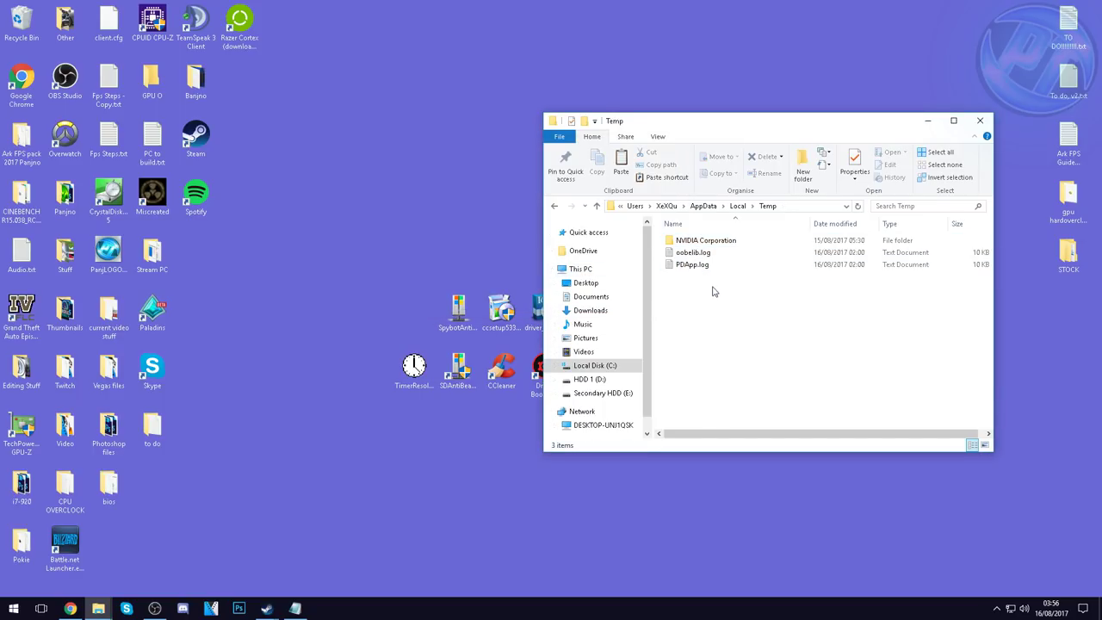
Step: Leave the remaining in-use items in the Temp folder and close its window
{"action": "left_click_drag", "start_coordinate": [713, 290], "coordinate": [690, 240]}
{"action": "left_click", "coordinate": [708, 276]}
{"action": "left_click_drag", "start_coordinate": [688, 293], "coordinate": [679, 241]}
{"action": "left_click", "coordinate": [696, 298]}
{"action": "left_click", "coordinate": [980, 121]}
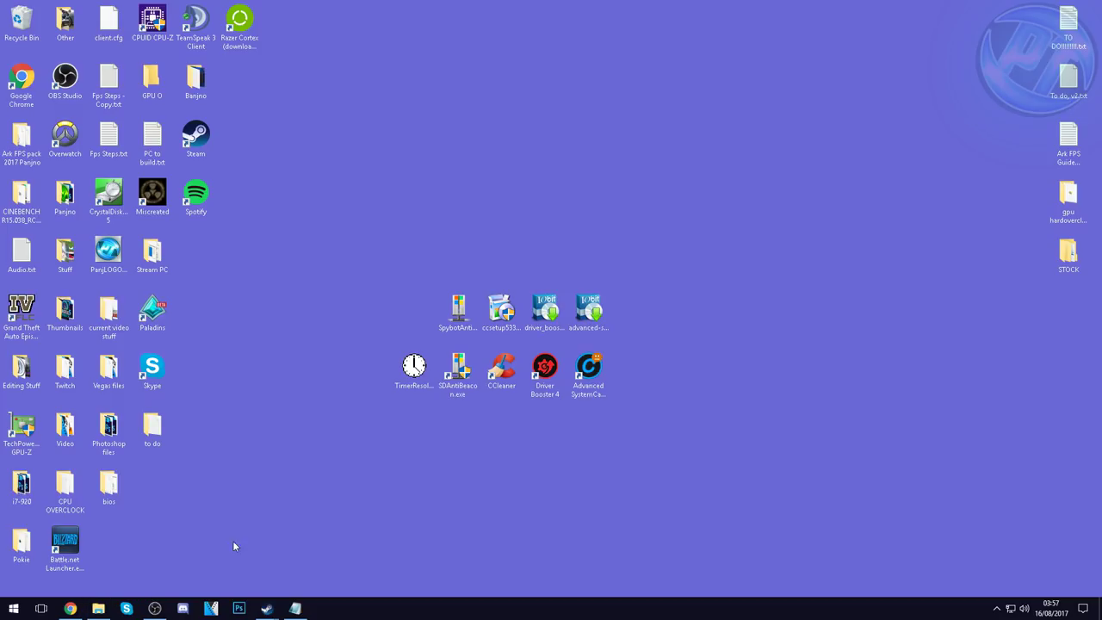
Step: Open the Windows Prefetch folder by running "prefetch" from the Run dialog
{"action": "left_click", "coordinate": [7, 610]}
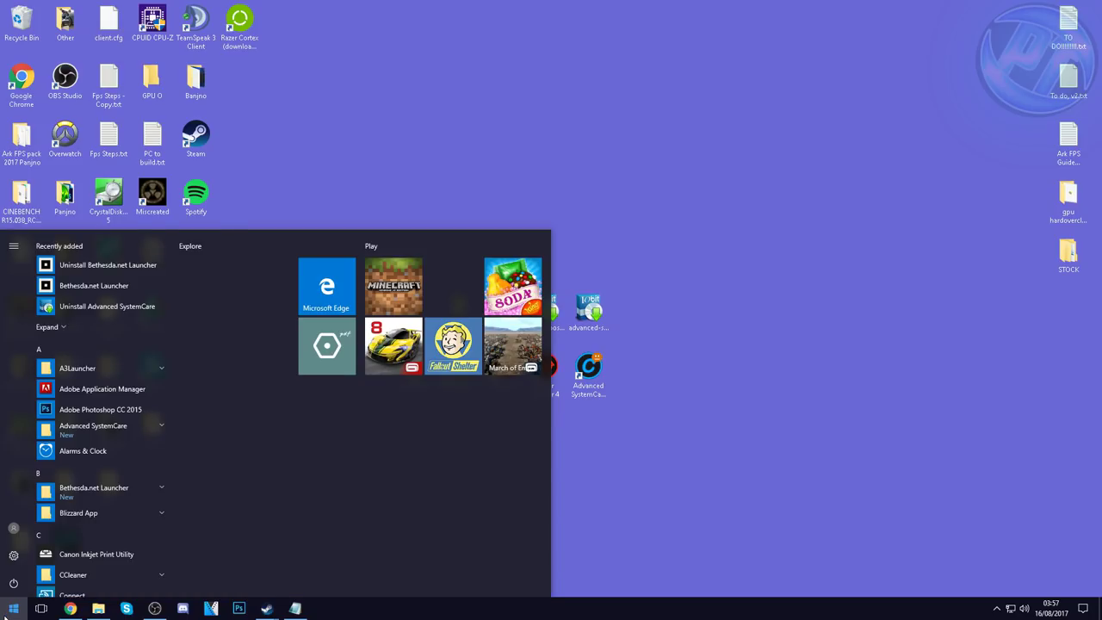
{"action": "type", "text": "run"}
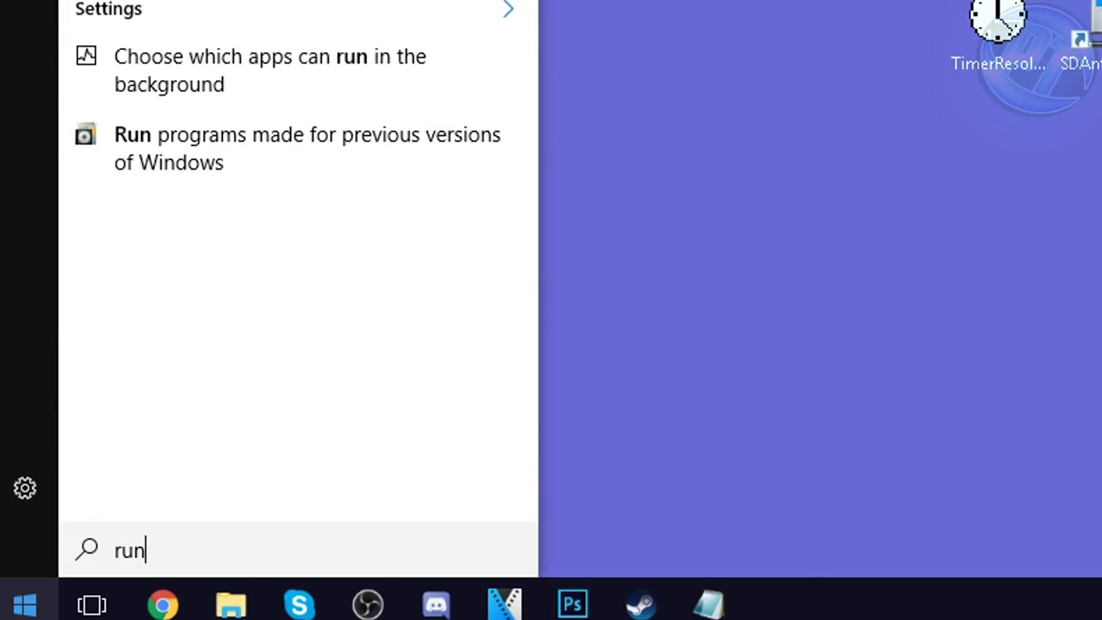
{"action": "key", "text": "Return"}
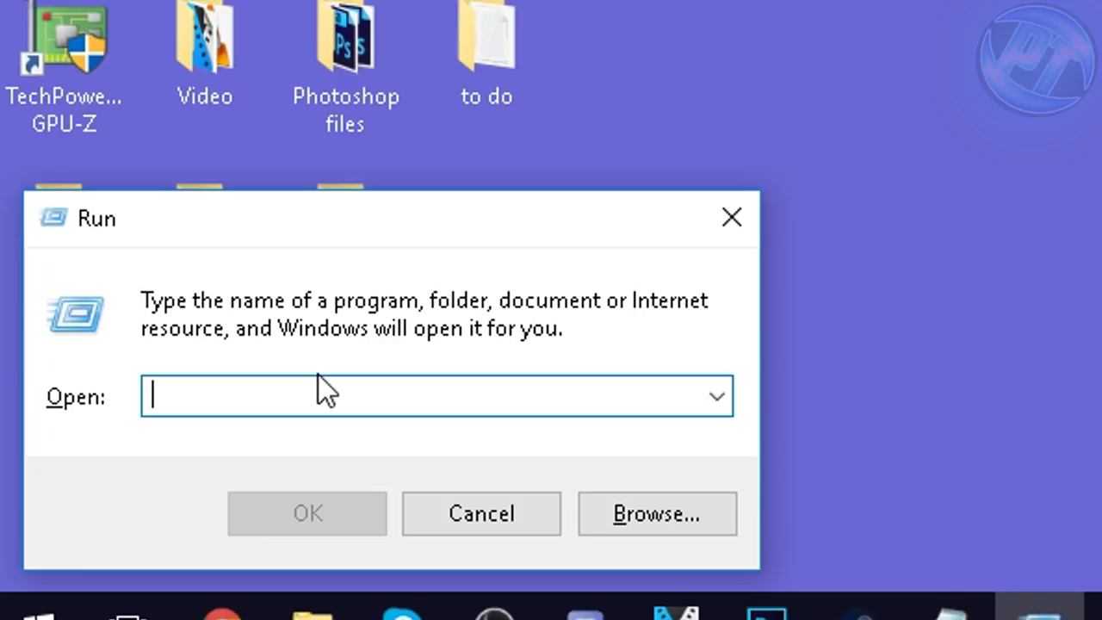
{"action": "type", "text": "prefetch"}
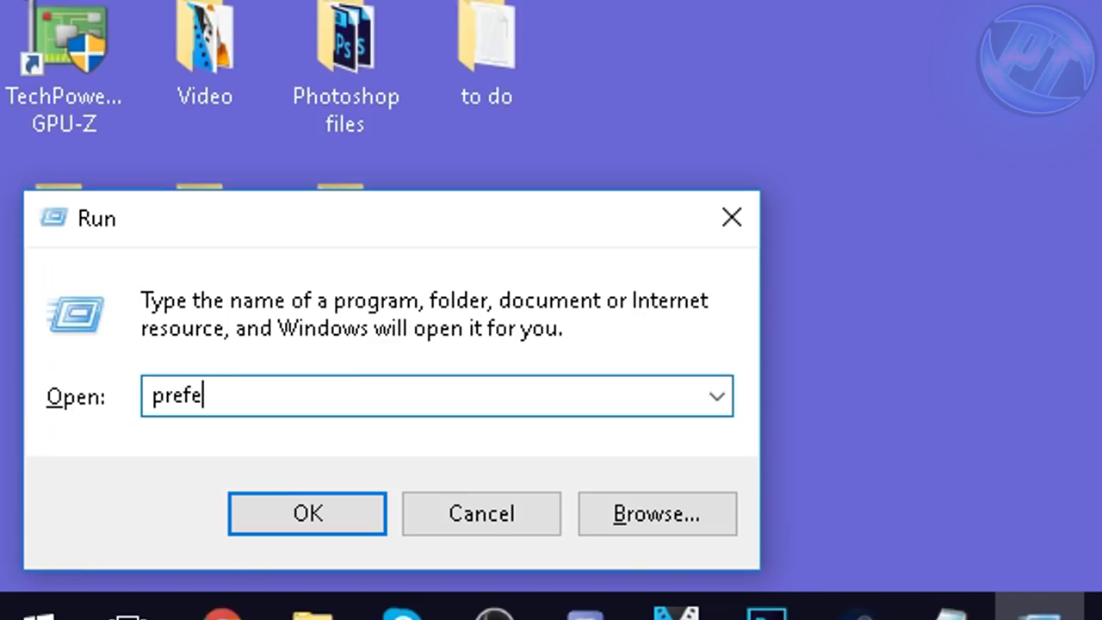
{"action": "key", "text": "Return"}
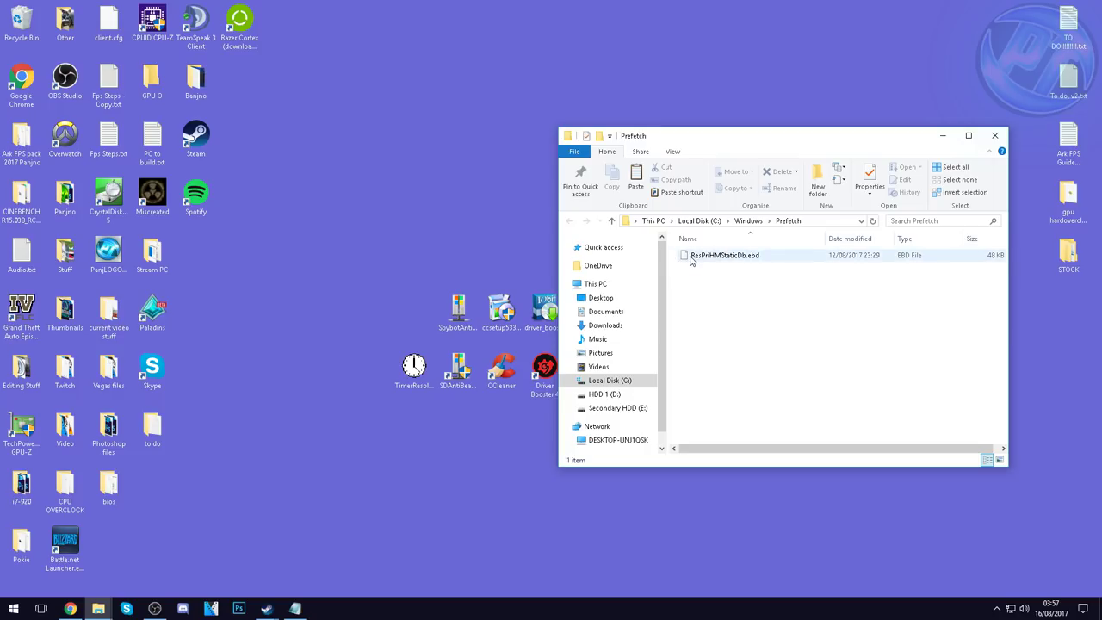
Step: Delete the contents of the Prefetch folder and close its window
{"action": "left_click_drag", "start_coordinate": [677, 257], "coordinate": [748, 424]}
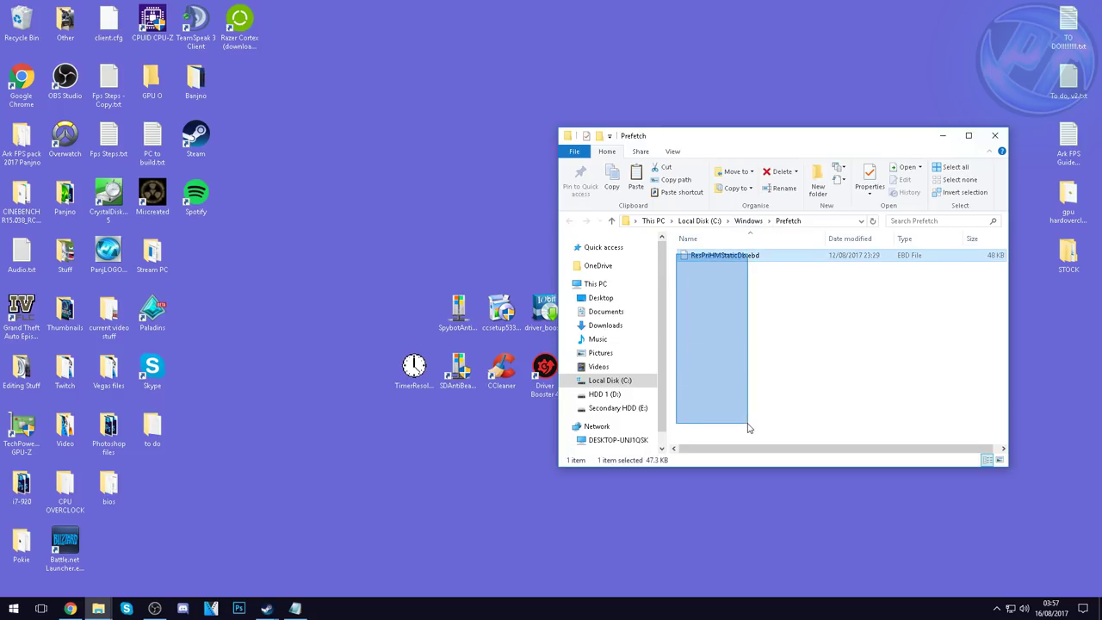
{"action": "right_click", "coordinate": [704, 258]}
{"action": "left_click", "coordinate": [732, 472]}
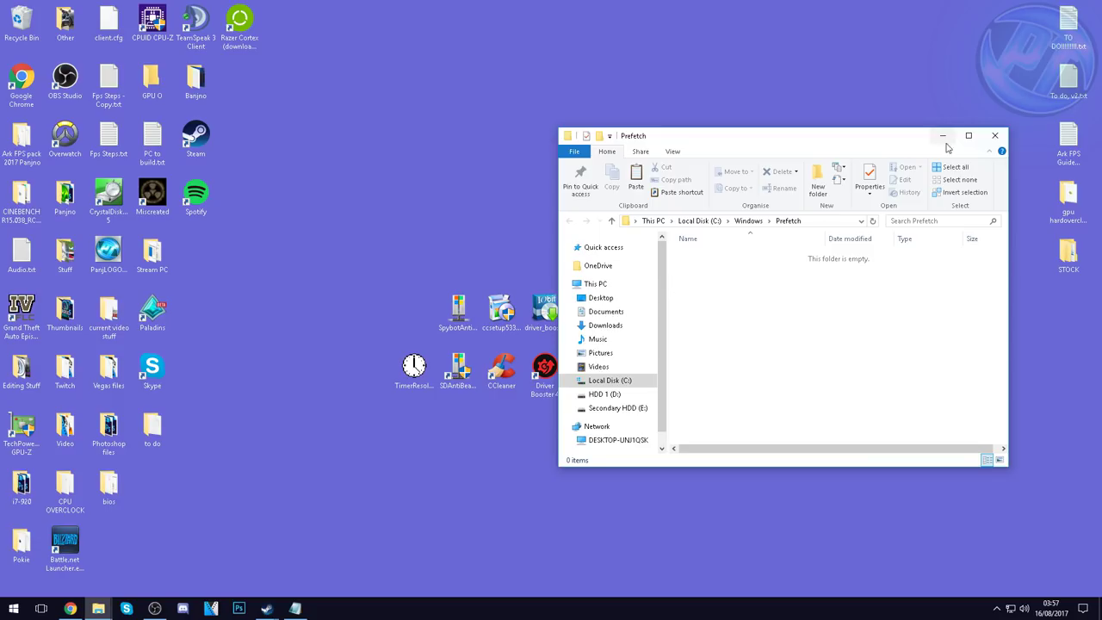
{"action": "left_click", "coordinate": [995, 136]}
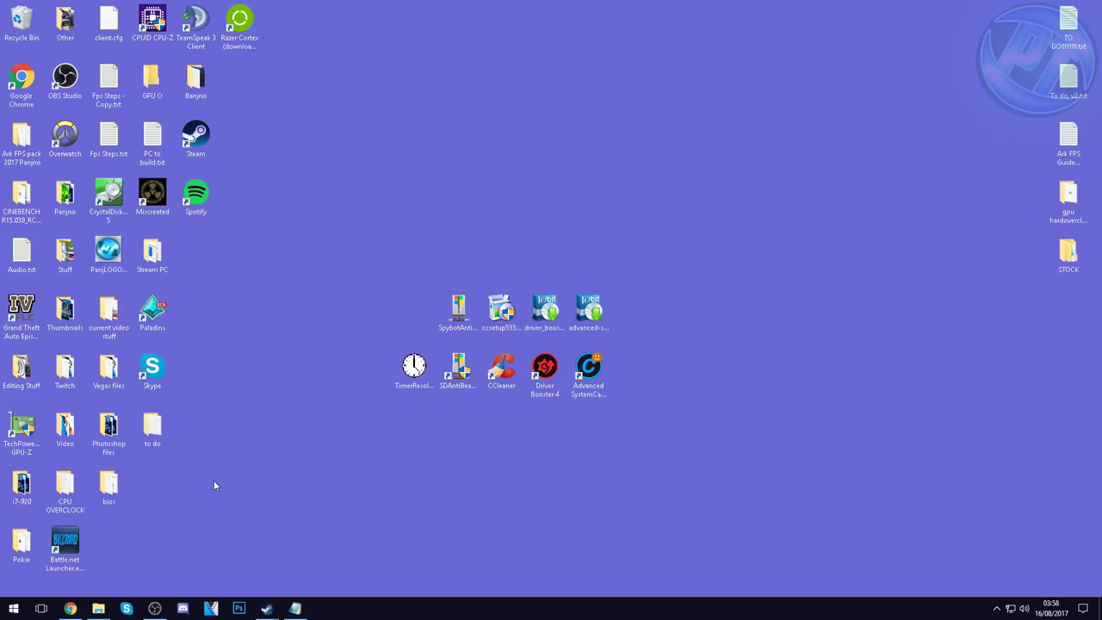
Step: Search Windows for "services" and open the Services console
{"action": "left_click", "coordinate": [13, 609]}
{"action": "type", "text": "services"}
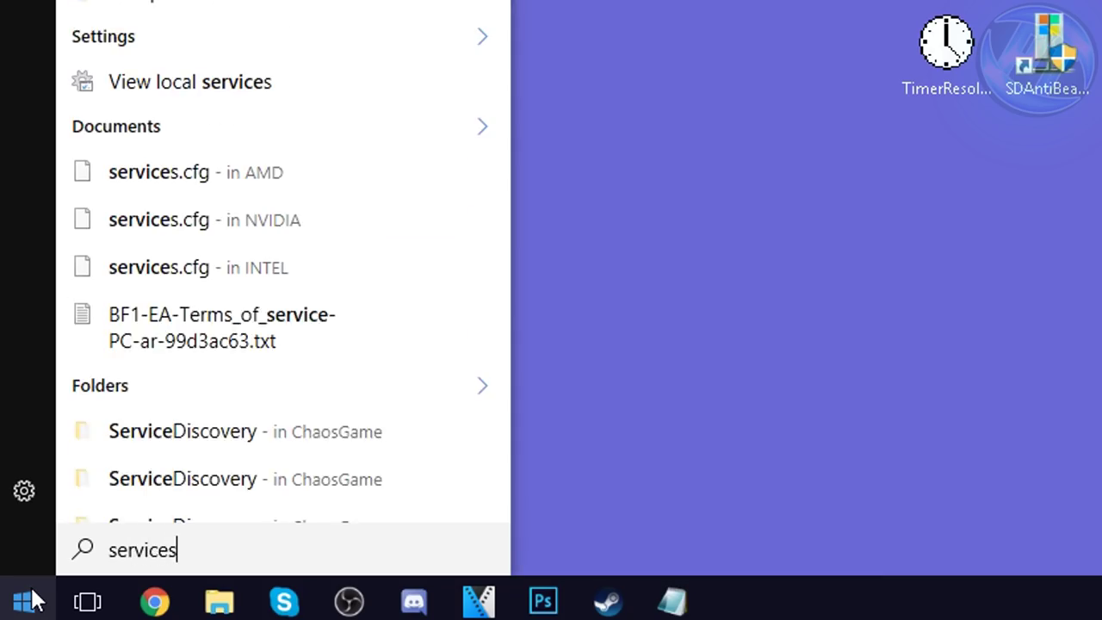
{"action": "key", "text": "Return"}
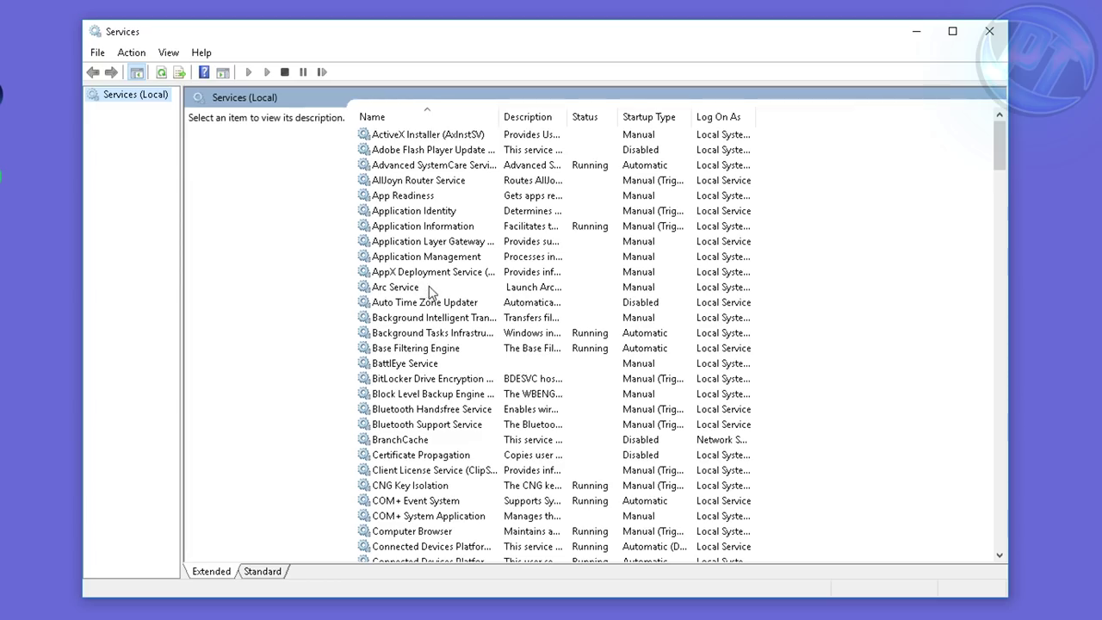
Step: Set the Superfetch service's startup type to Disabled and apply the change
{"action": "scroll", "coordinate": [538, 268], "scroll_direction": "down", "scroll_amount": 7}
{"action": "scroll", "coordinate": [463, 282], "scroll_direction": "down", "scroll_amount": 20}
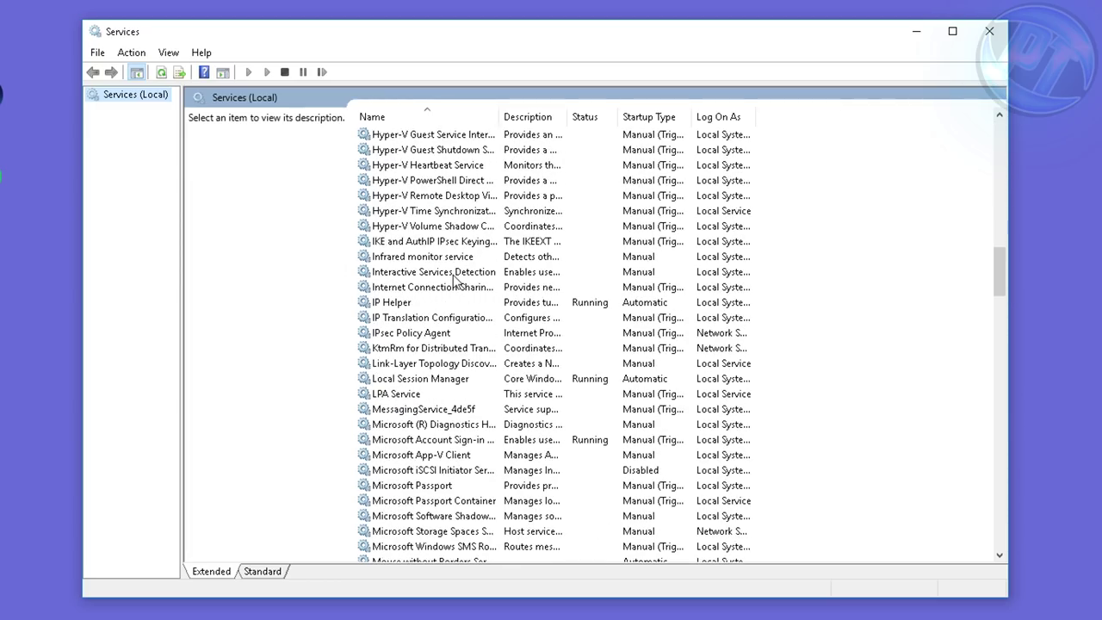
{"action": "scroll", "coordinate": [430, 340], "scroll_direction": "down", "scroll_amount": 17}
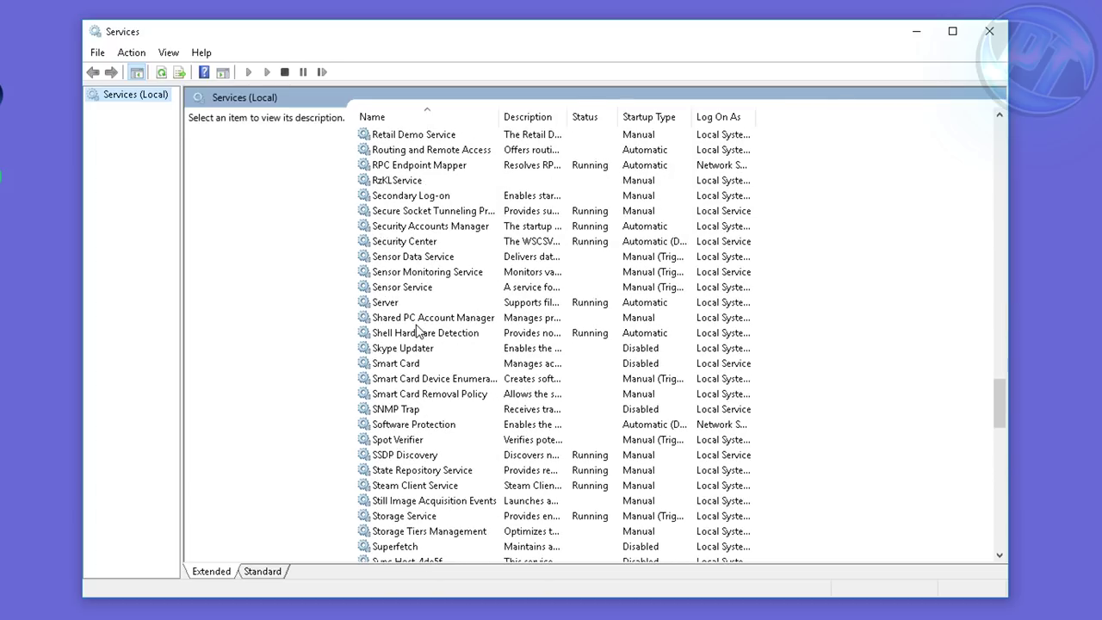
{"action": "scroll", "coordinate": [417, 327], "scroll_direction": "down", "scroll_amount": 2}
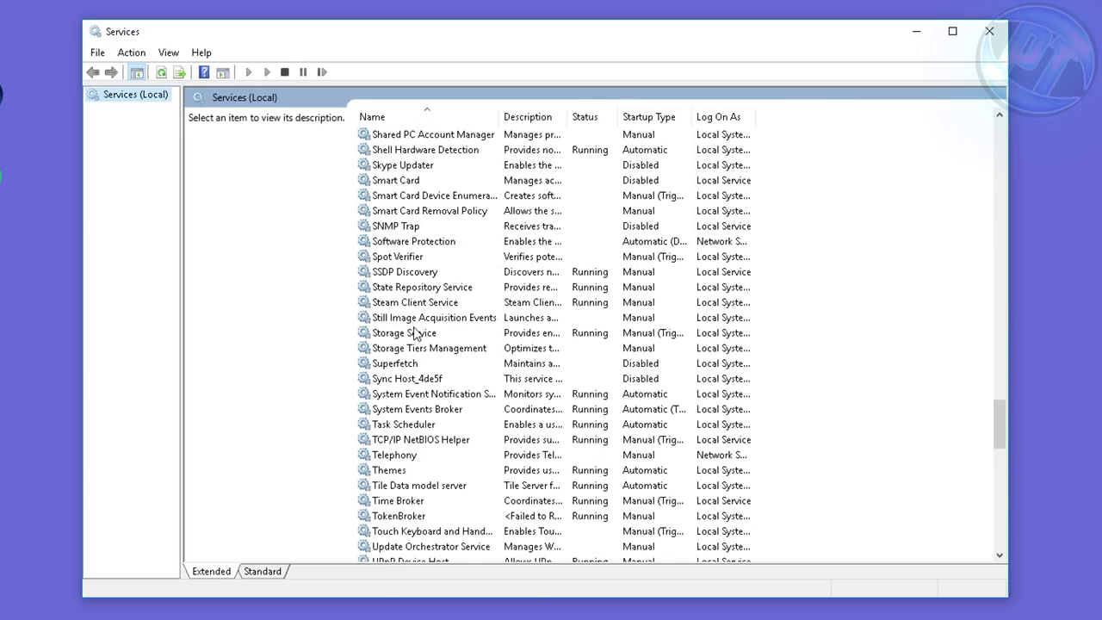
{"action": "left_click", "coordinate": [411, 363]}
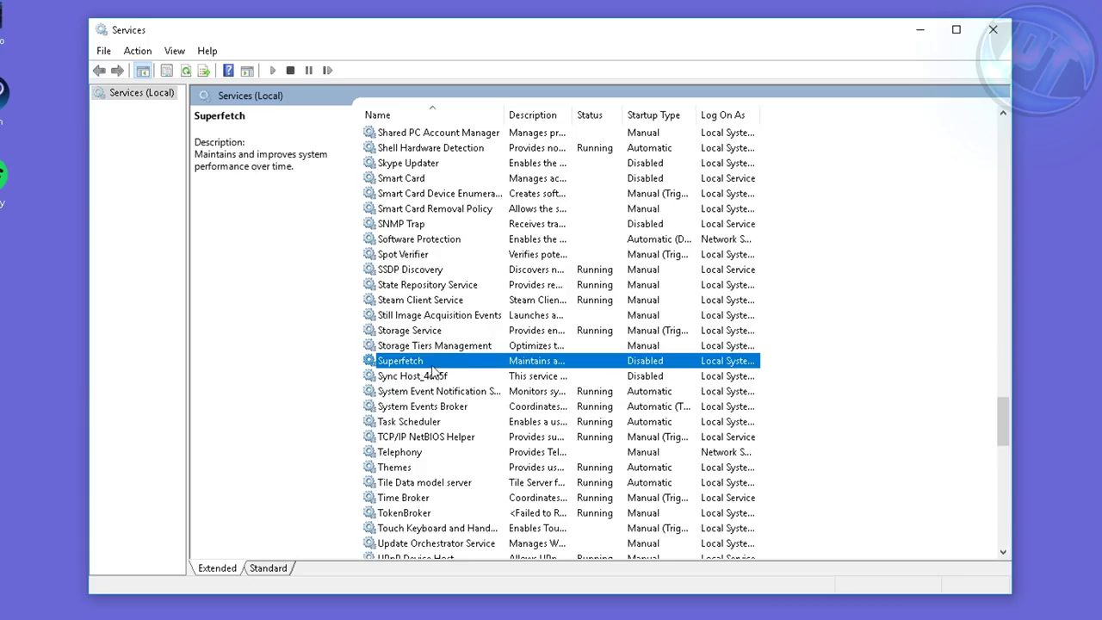
{"action": "right_click", "coordinate": [433, 366]}
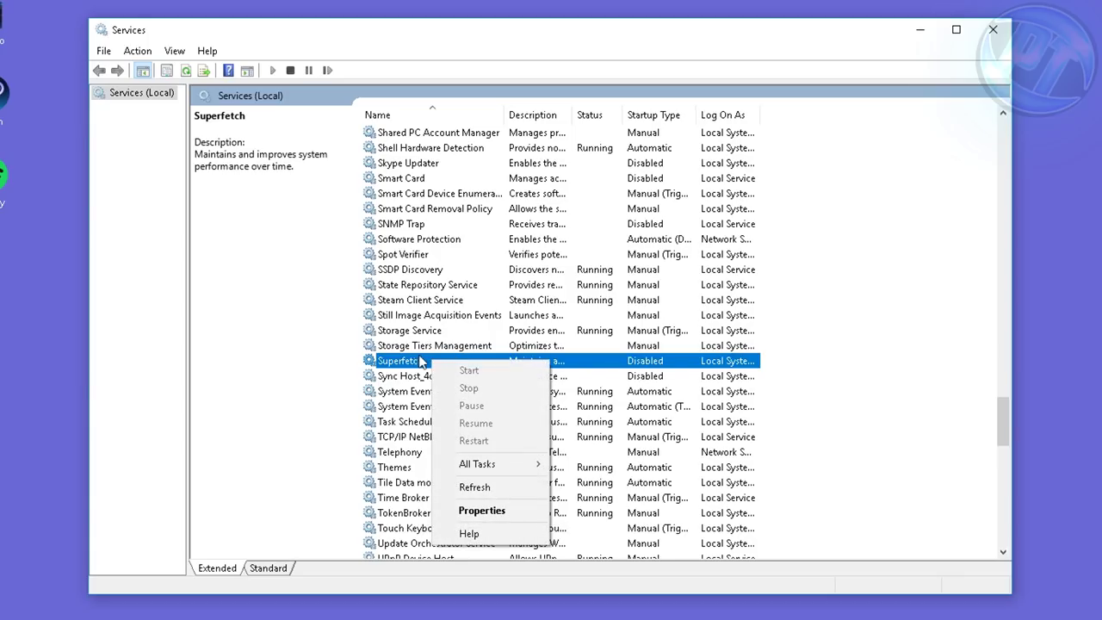
{"action": "left_click", "coordinate": [488, 510]}
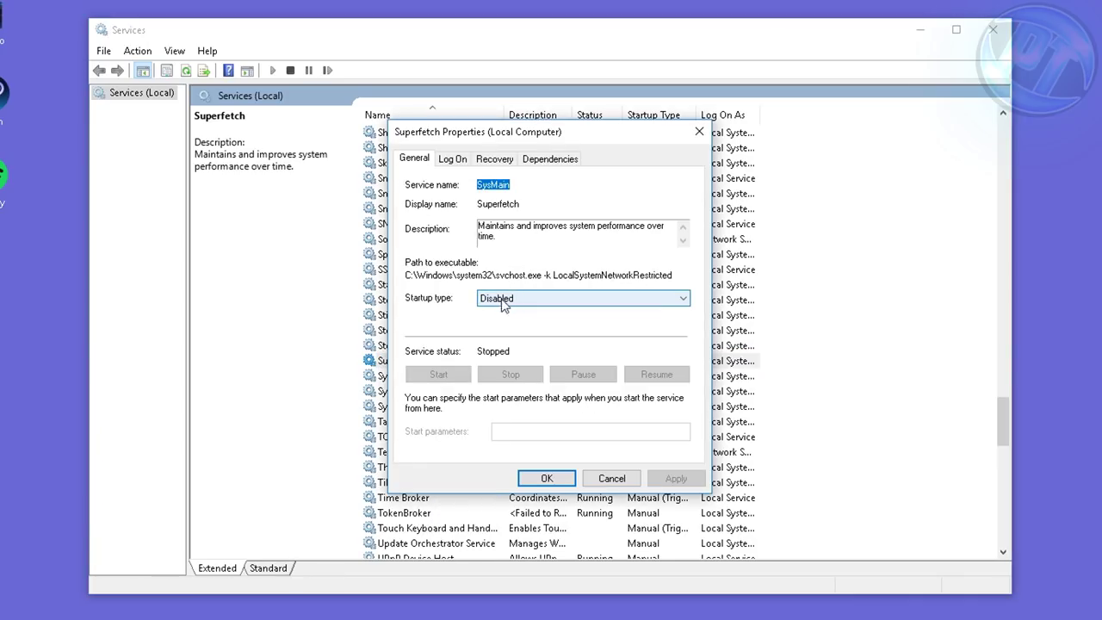
{"action": "left_click", "coordinate": [511, 299]}
{"action": "left_click", "coordinate": [499, 345]}
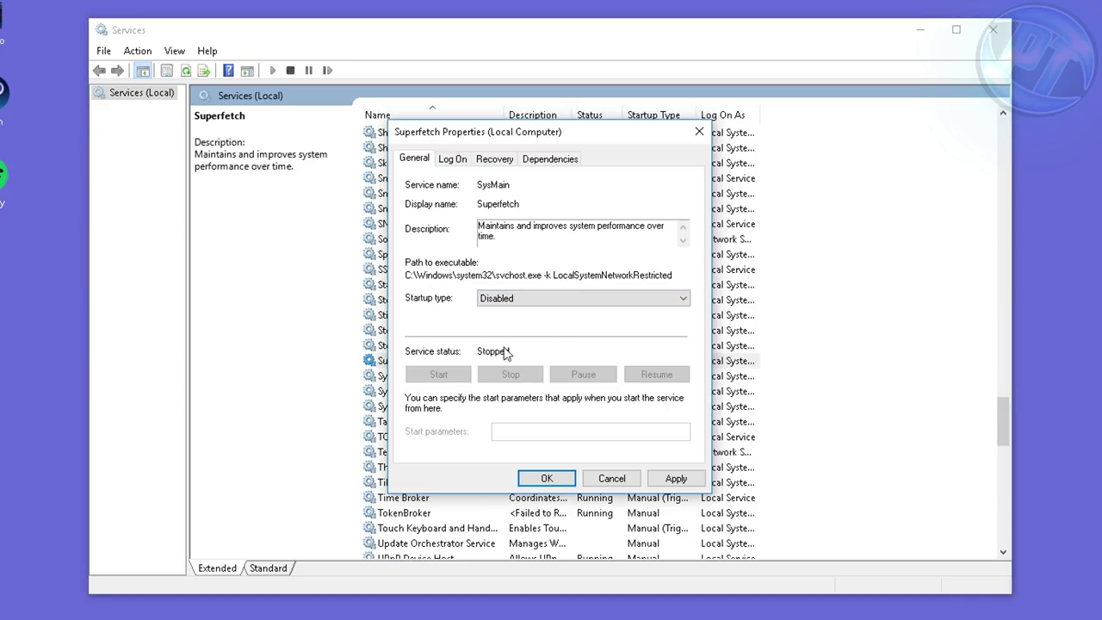
{"action": "left_click", "coordinate": [682, 479]}
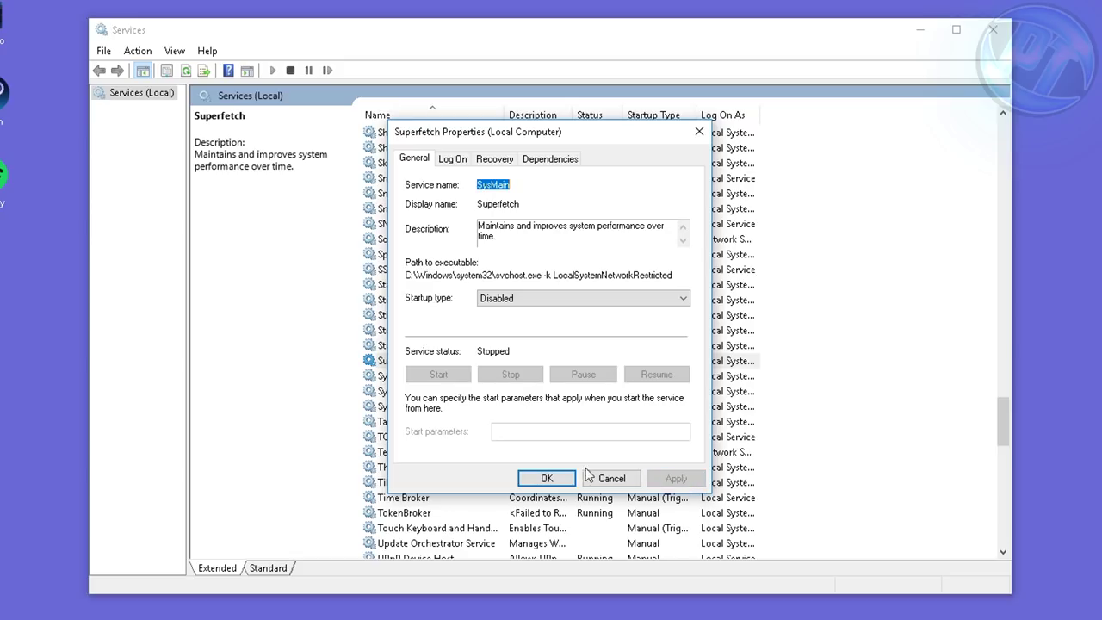
{"action": "left_click", "coordinate": [551, 479]}
{"action": "left_click", "coordinate": [426, 366]}
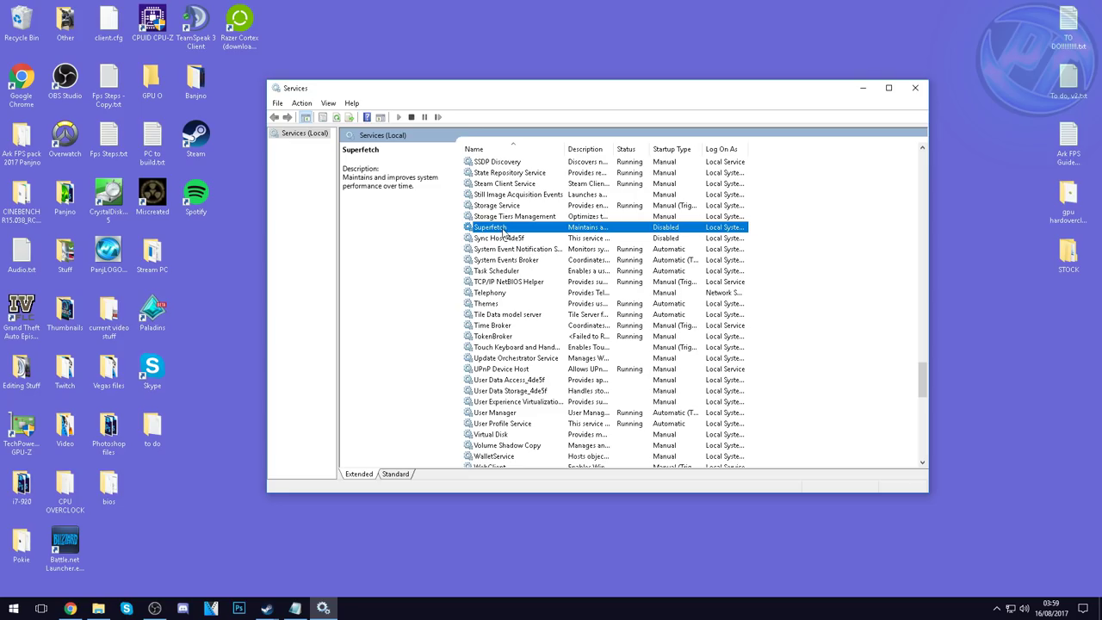
Step: Set the Xbox Live Networking Service's startup type to Disabled and confirm
{"action": "scroll", "coordinate": [505, 234], "scroll_direction": "down", "scroll_amount": 15}
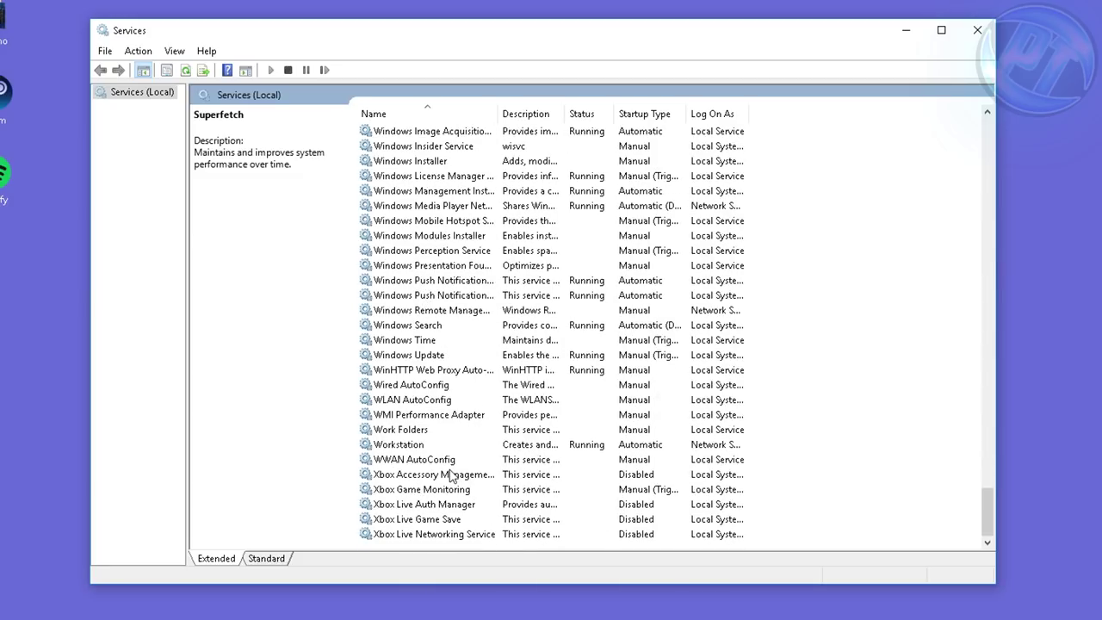
{"action": "right_click", "coordinate": [427, 535]}
{"action": "left_click", "coordinate": [558, 569]}
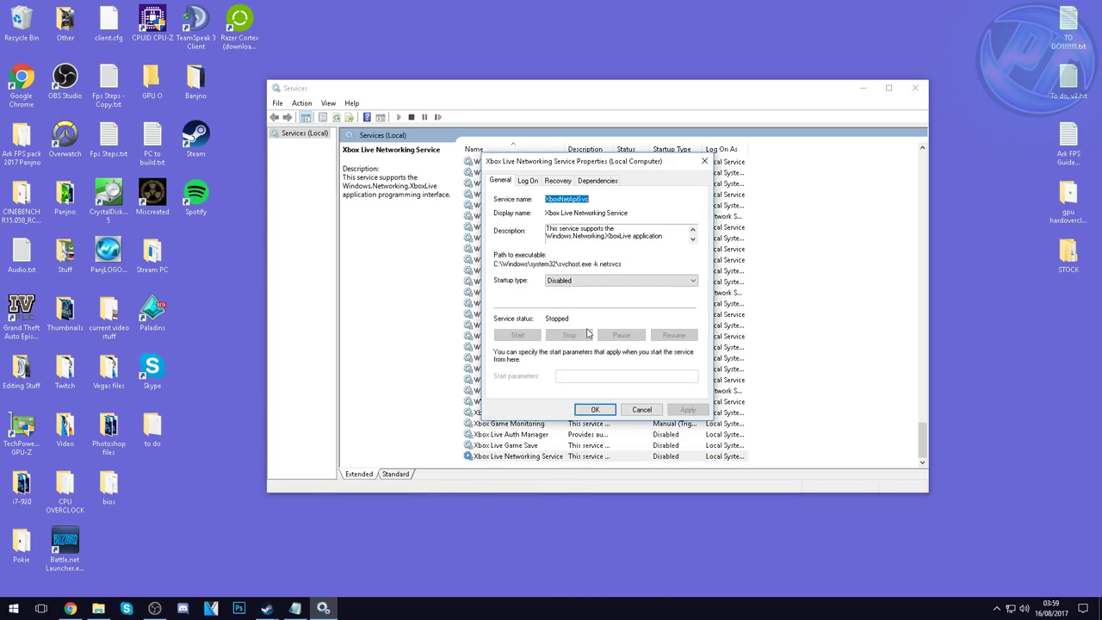
{"action": "left_click", "coordinate": [584, 281]}
{"action": "left_click", "coordinate": [560, 316]}
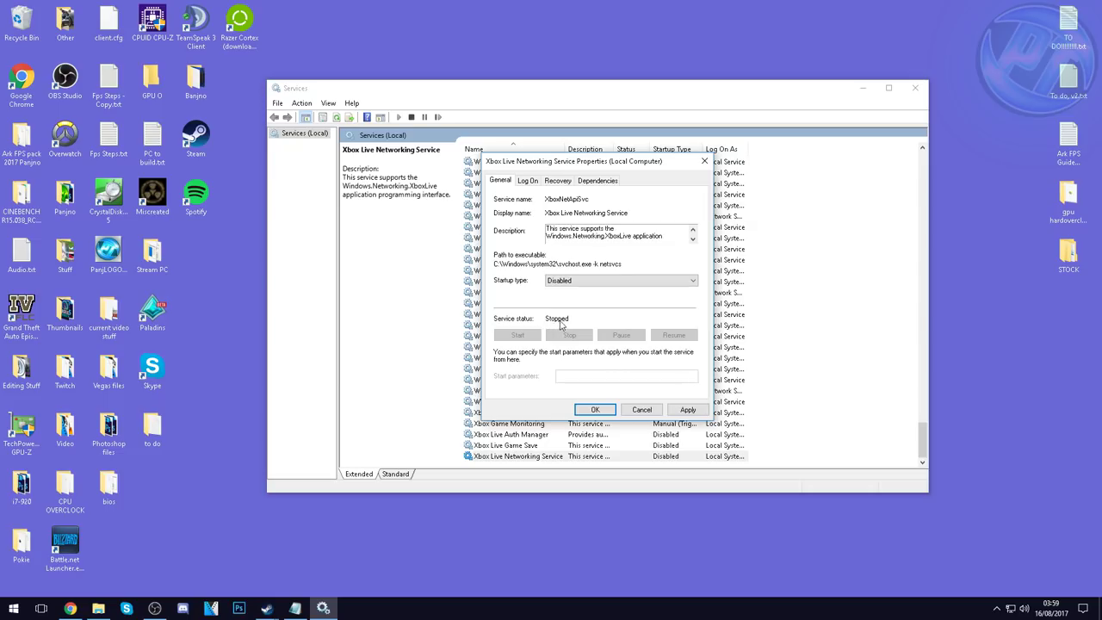
{"action": "left_click", "coordinate": [598, 411]}
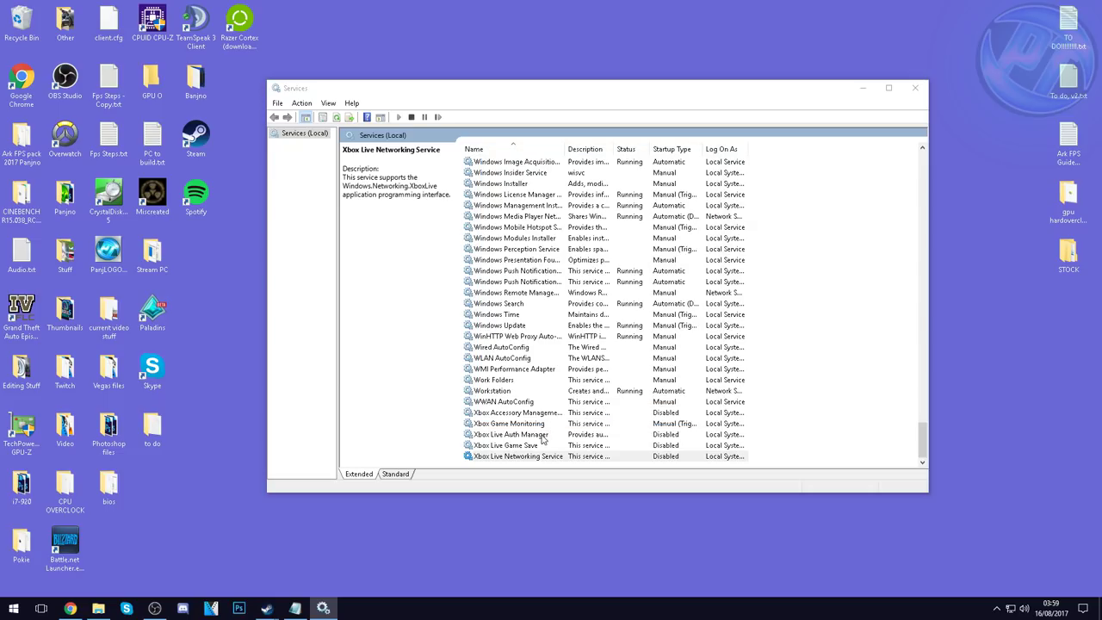
Step: Check the startup types of the other Xbox services, from Xbox Live Game Save up to Xbox Accessory Management
{"action": "left_click", "coordinate": [530, 458]}
{"action": "left_click", "coordinate": [569, 447]}
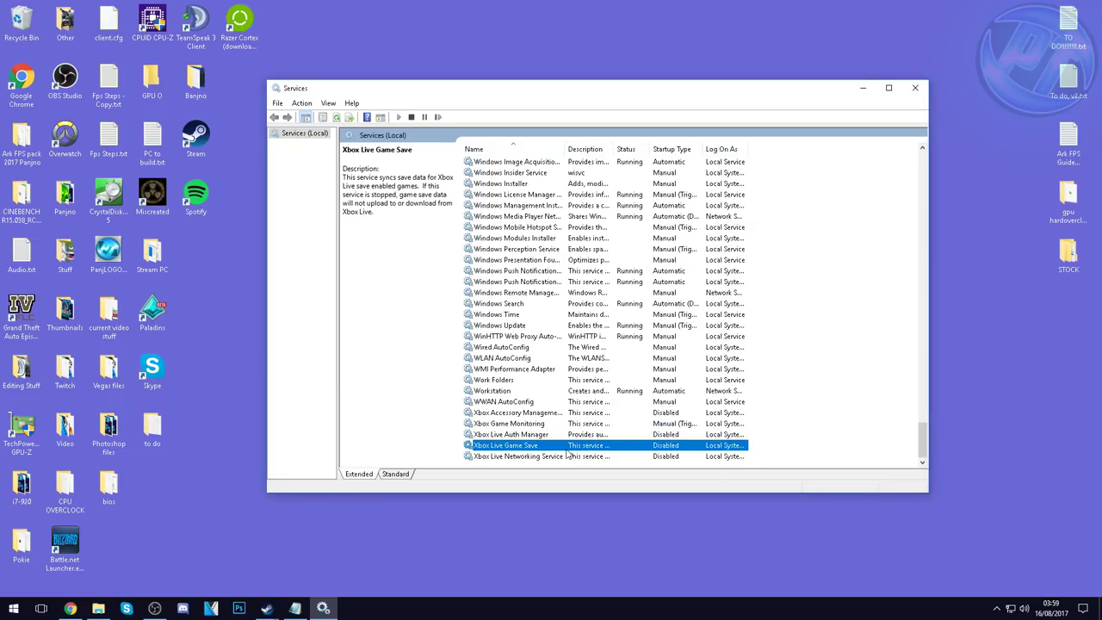
{"action": "left_click", "coordinate": [577, 435]}
{"action": "left_click", "coordinate": [527, 424]}
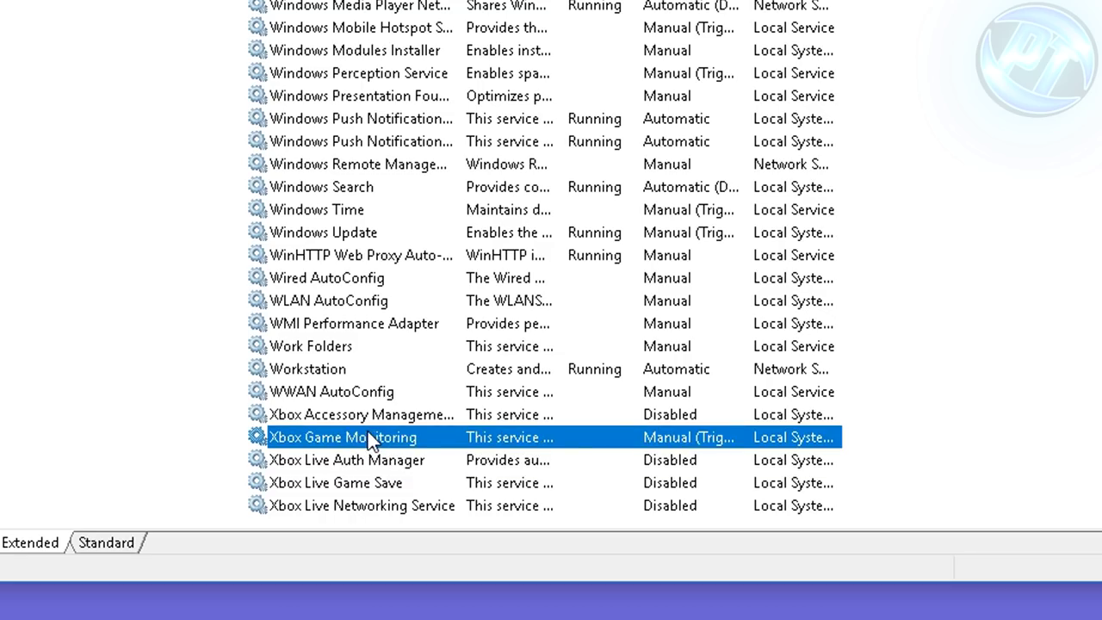
{"action": "left_click", "coordinate": [411, 416]}
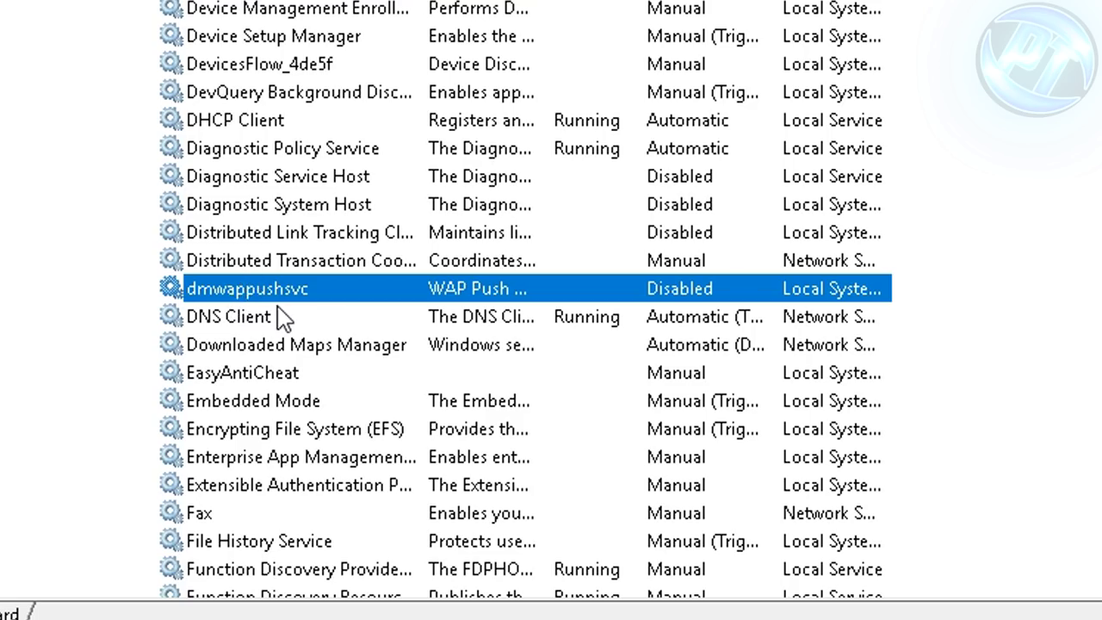
Step: Locate the dmwappushsvc service in the list and check its startup type
{"action": "left_click", "coordinate": [502, 356]}
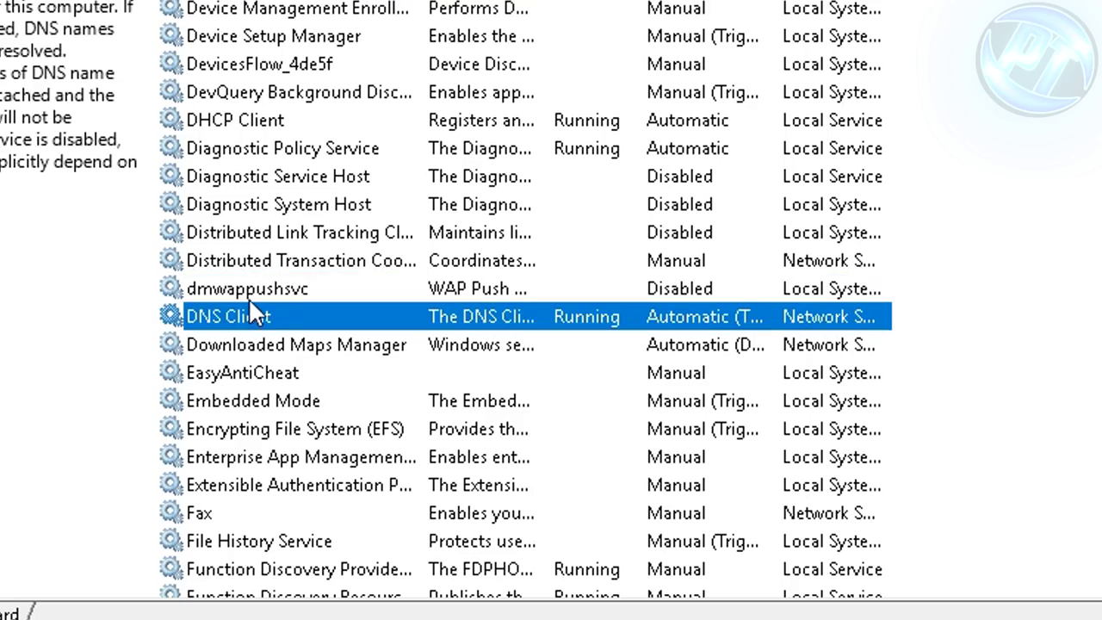
{"action": "left_click", "coordinate": [207, 287]}
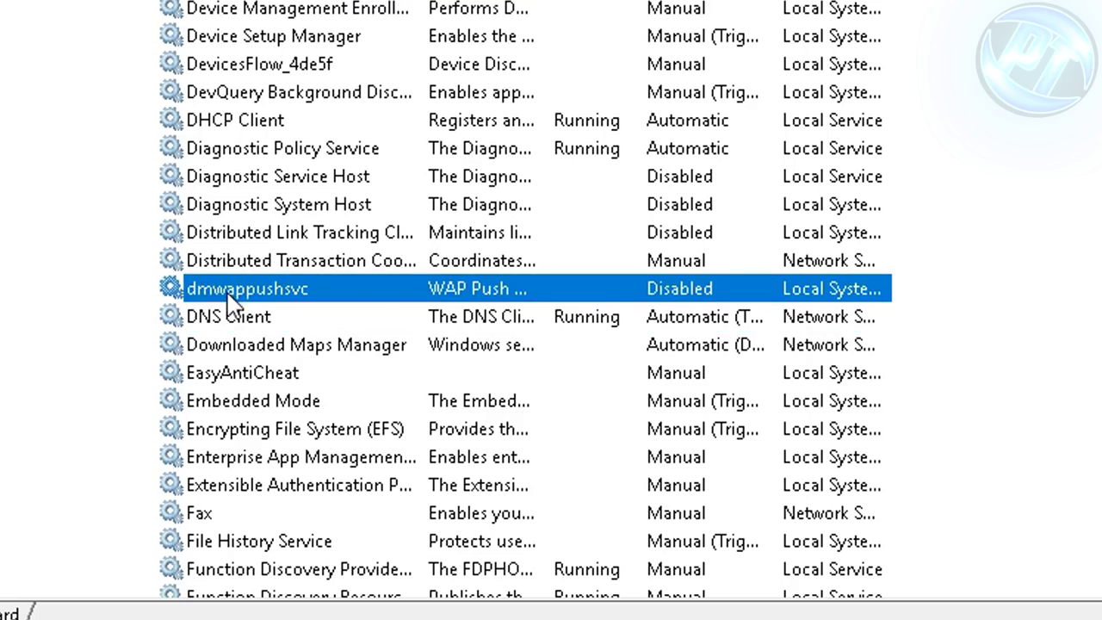
Step: Set the dmwappushsvc service's startup type to Disabled, then apply and confirm the change
{"action": "right_click", "coordinate": [320, 297]}
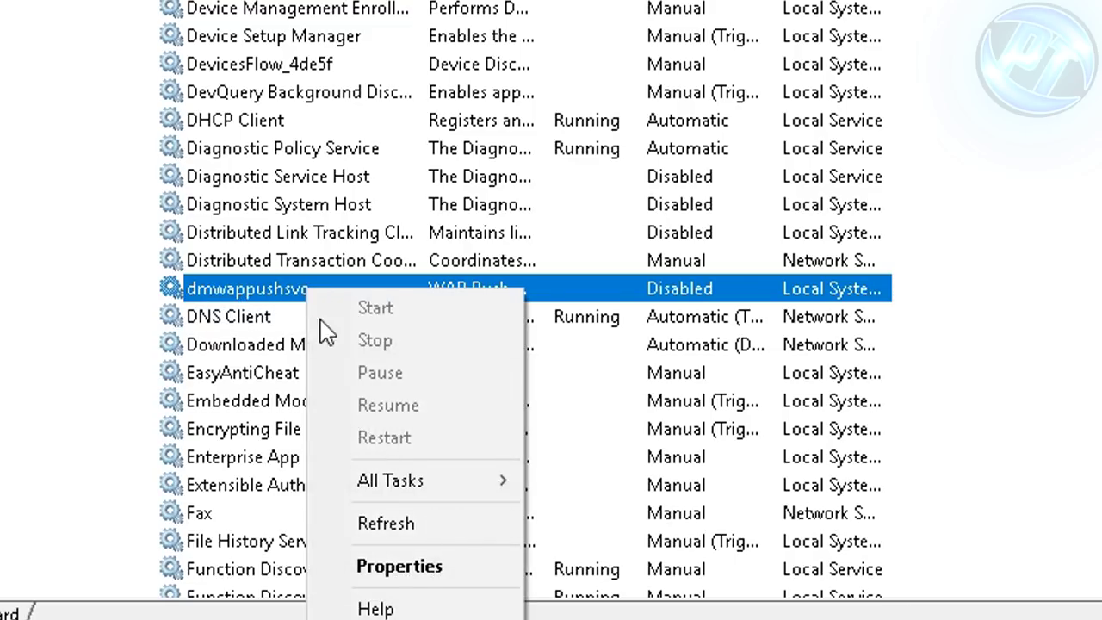
{"action": "left_click", "coordinate": [399, 563]}
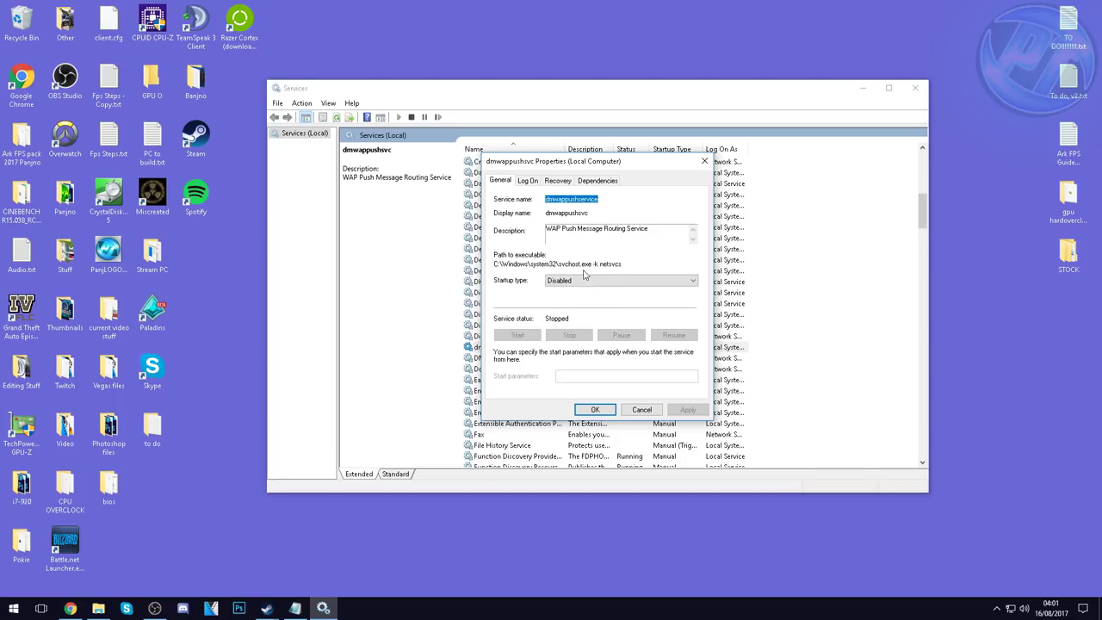
{"action": "left_click", "coordinate": [586, 280]}
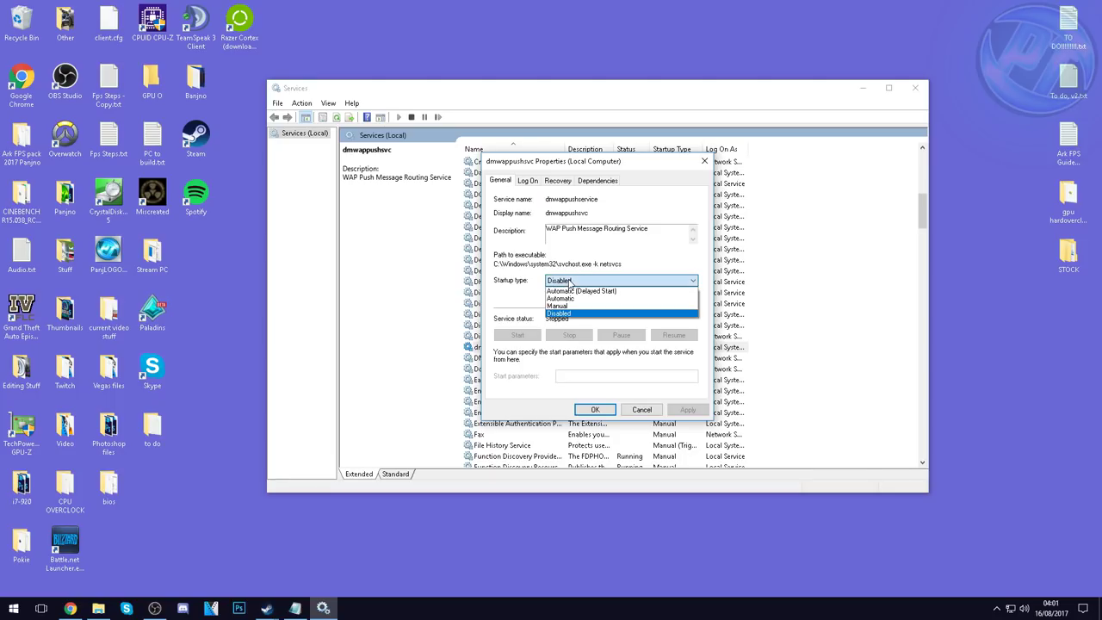
{"action": "left_click", "coordinate": [572, 317]}
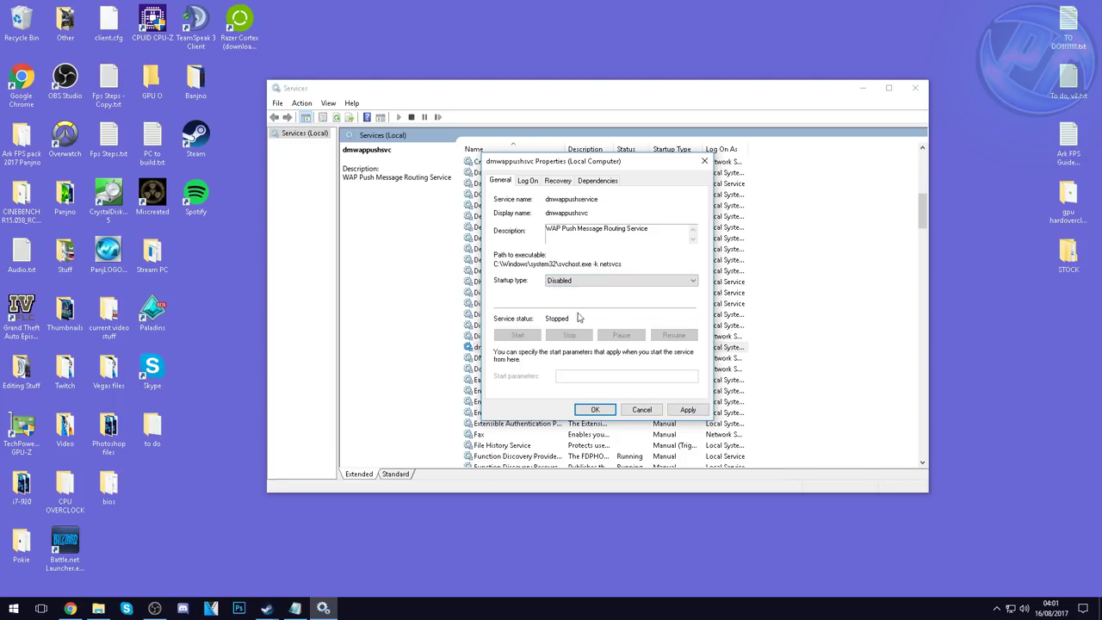
{"action": "left_click", "coordinate": [688, 408]}
{"action": "left_click", "coordinate": [594, 409]}
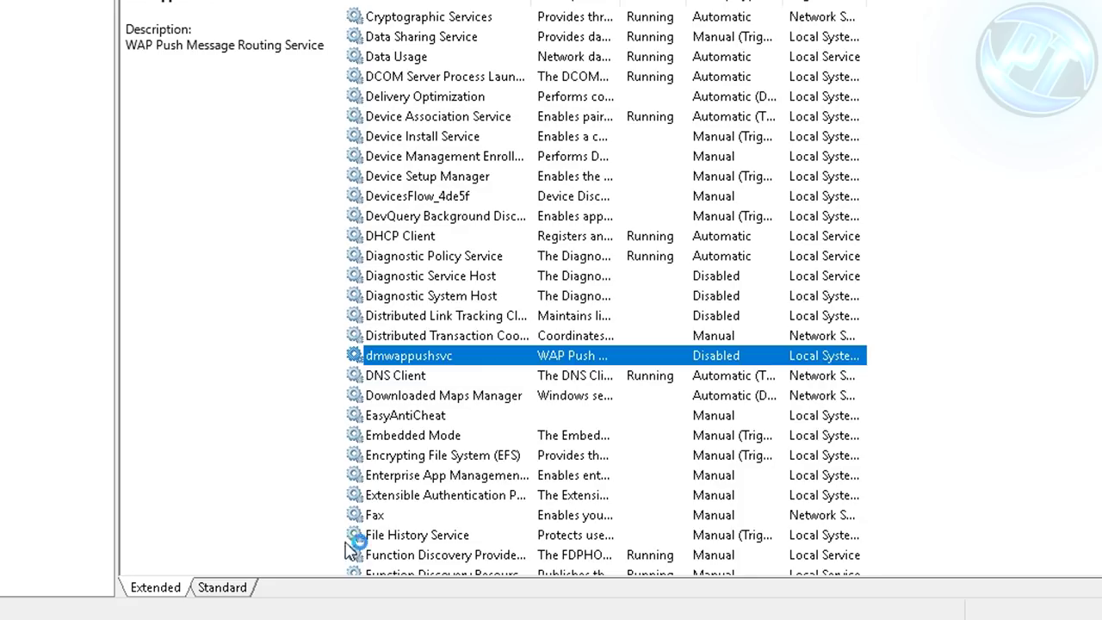
Step: Set the Fax service's startup type to Disabled, apply the change and close the Services window
{"action": "scroll", "coordinate": [389, 510], "scroll_direction": "down", "scroll_amount": 2}
{"action": "left_click", "coordinate": [386, 398]}
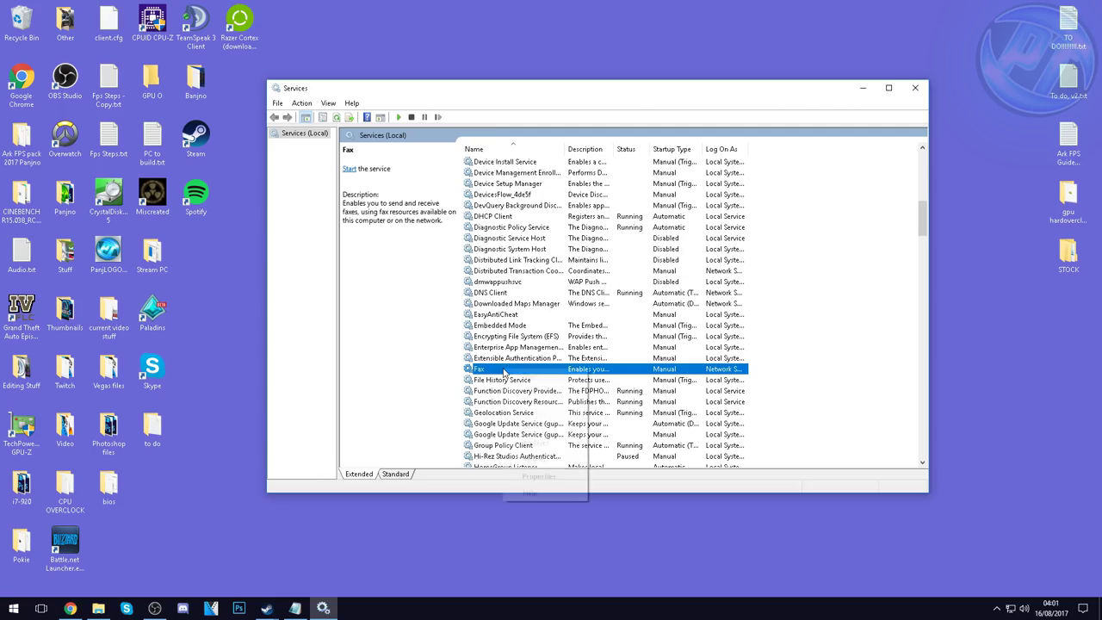
{"action": "right_click", "coordinate": [420, 394]}
{"action": "left_click", "coordinate": [459, 581]}
{"action": "left_click", "coordinate": [586, 280]}
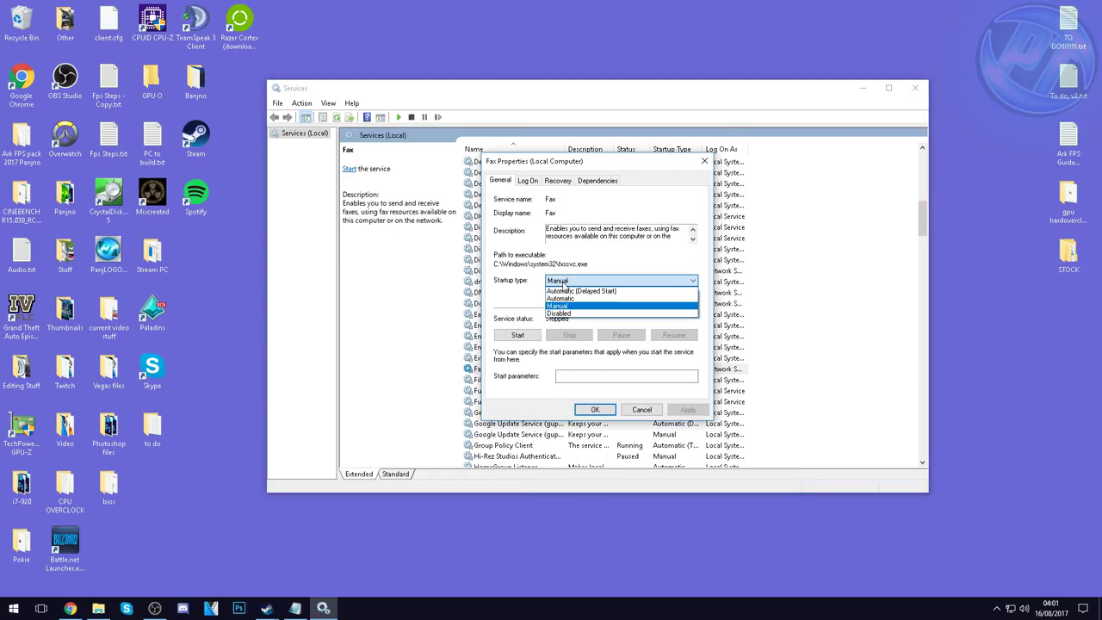
{"action": "left_click", "coordinate": [575, 316]}
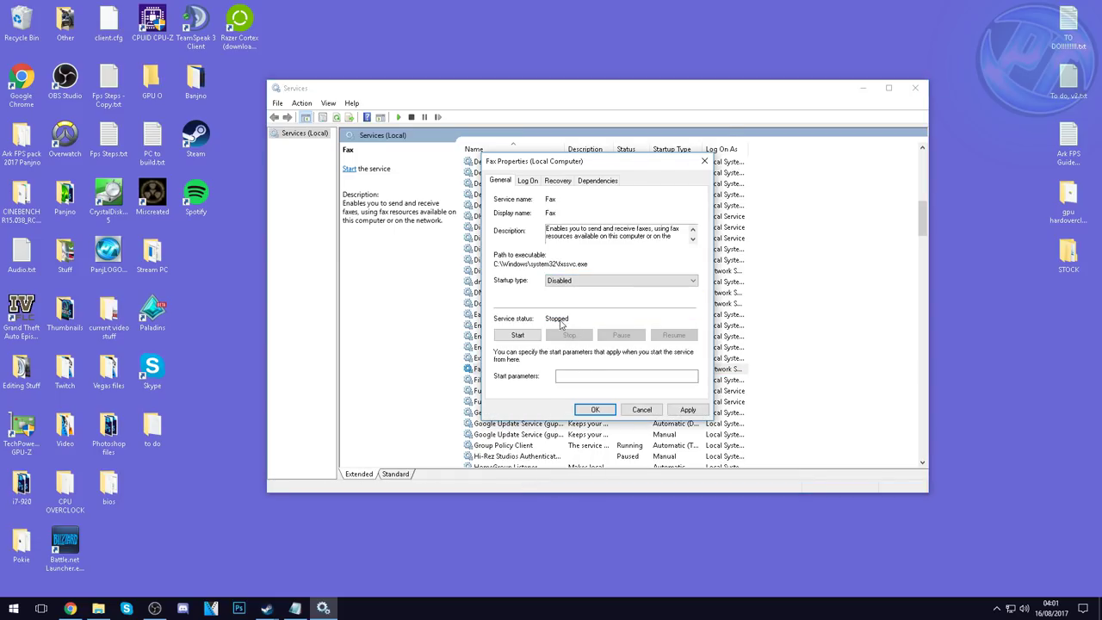
{"action": "left_click", "coordinate": [688, 410]}
{"action": "left_click", "coordinate": [595, 409]}
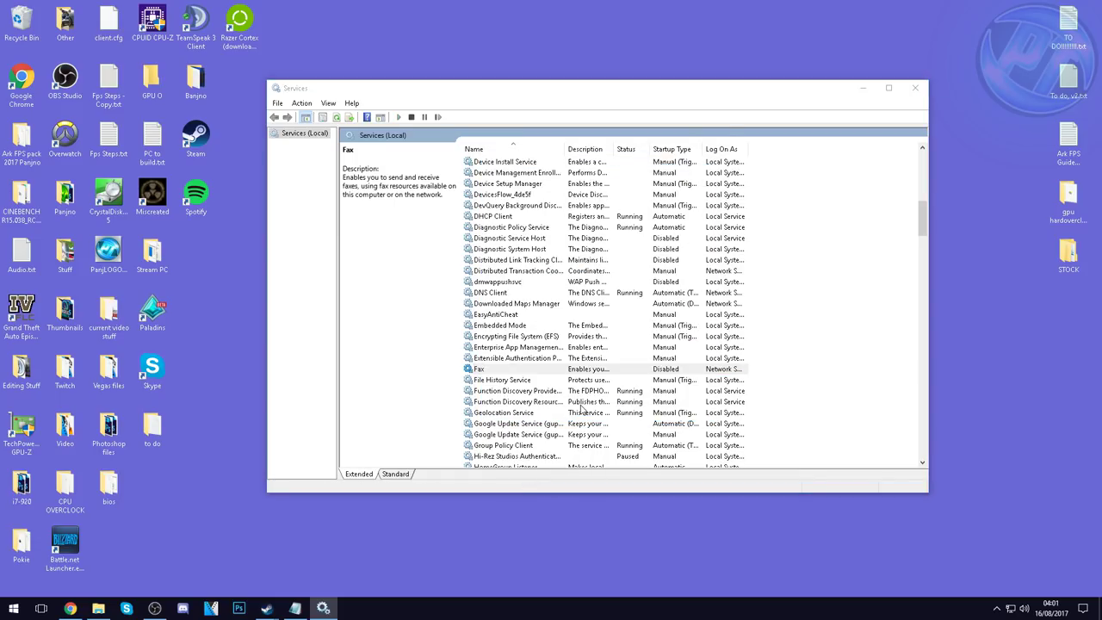
{"action": "scroll", "coordinate": [488, 414], "scroll_direction": "down", "scroll_amount": 20}
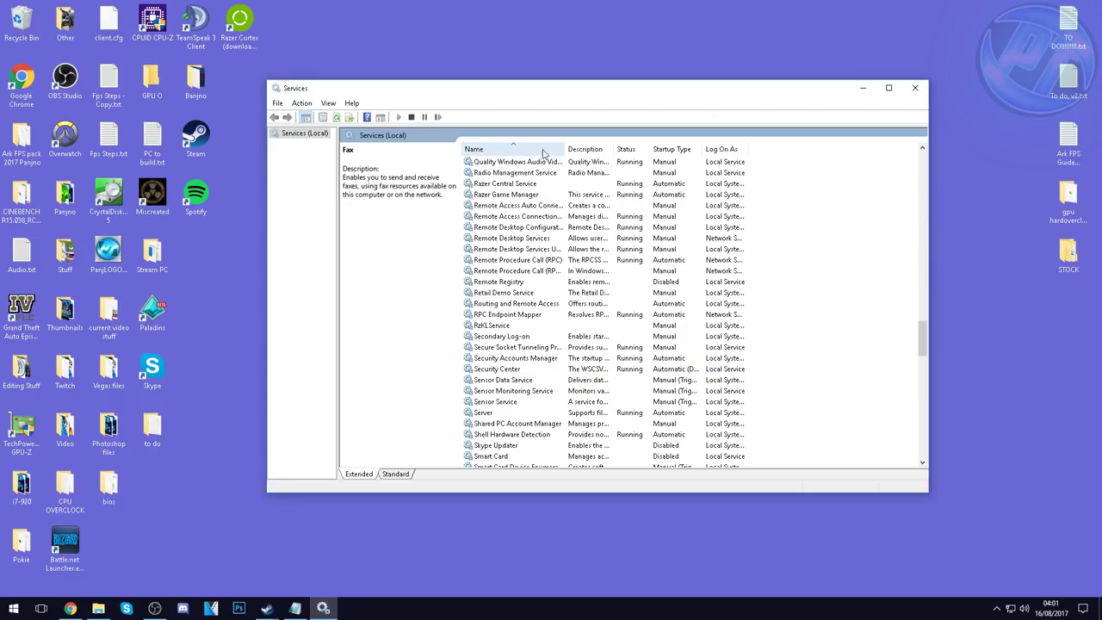
{"action": "left_click", "coordinate": [915, 88]}
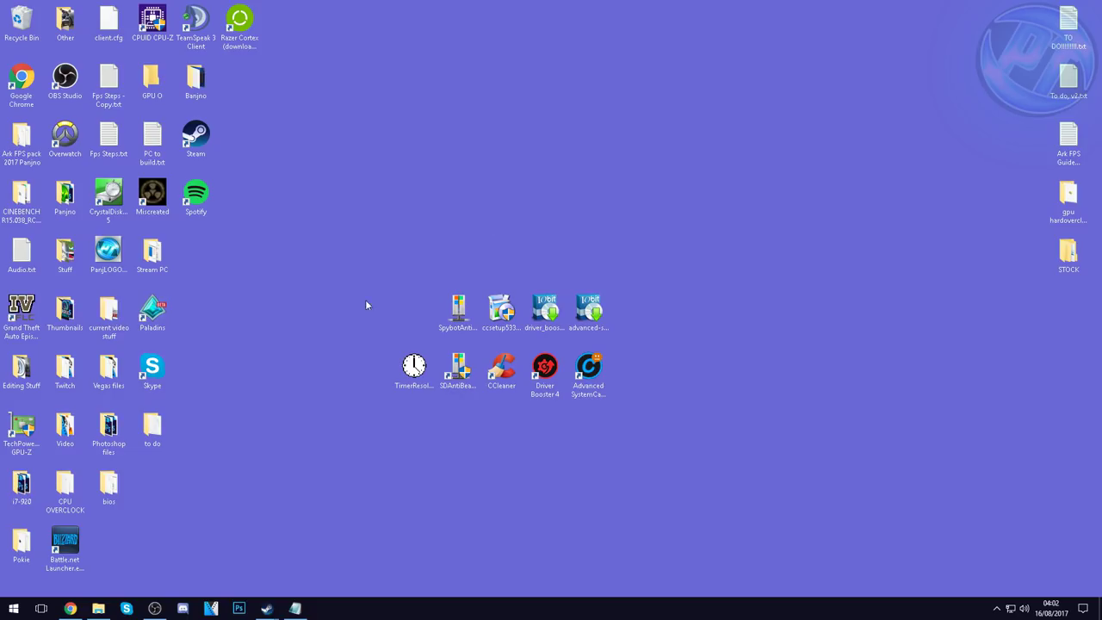
Step: Search for msconfig and open the System Configuration utility
{"action": "left_click", "coordinate": [13, 609]}
{"action": "type", "text": "msc"}
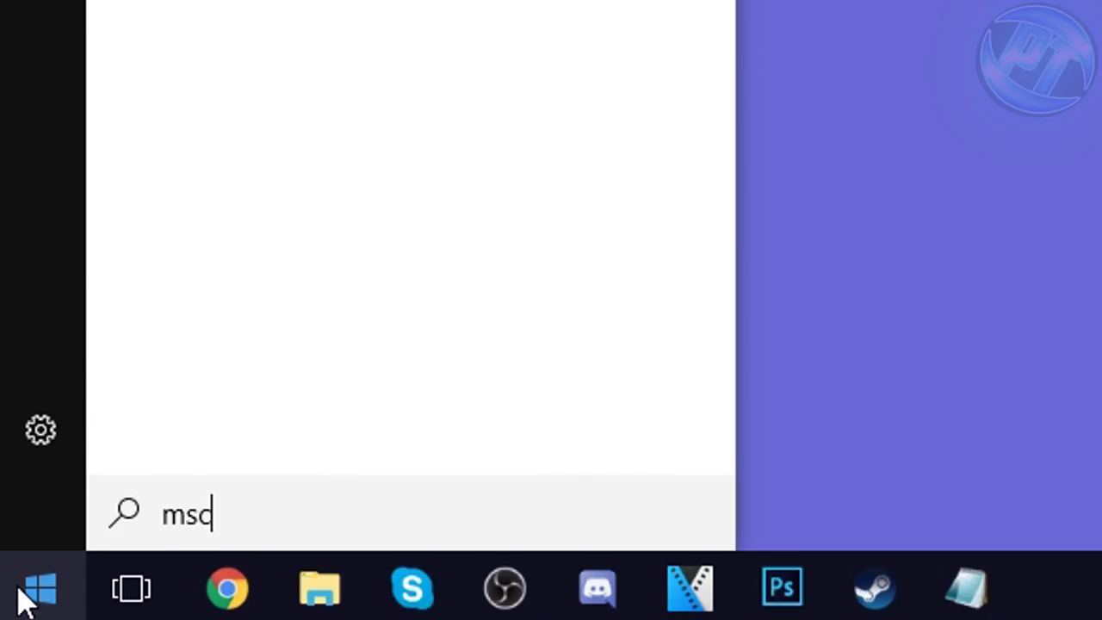
{"action": "type", "text": "onfig"}
{"action": "key", "text": "Return"}
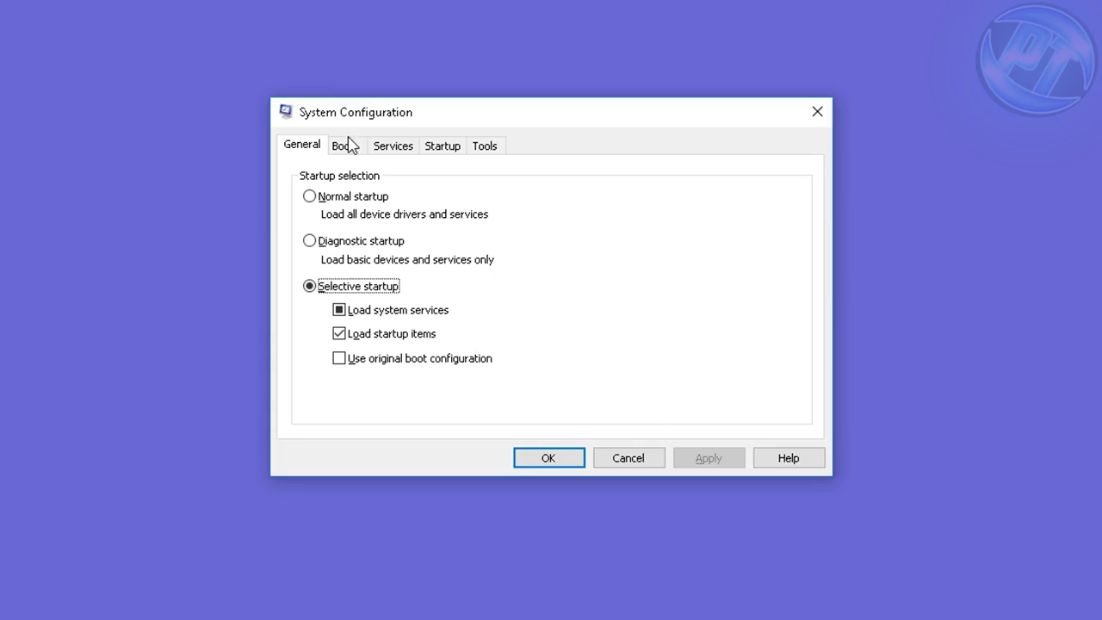
Step: In the advanced boot options for Windows 10, set the number of processors to 6 and confirm
{"action": "left_click", "coordinate": [430, 215]}
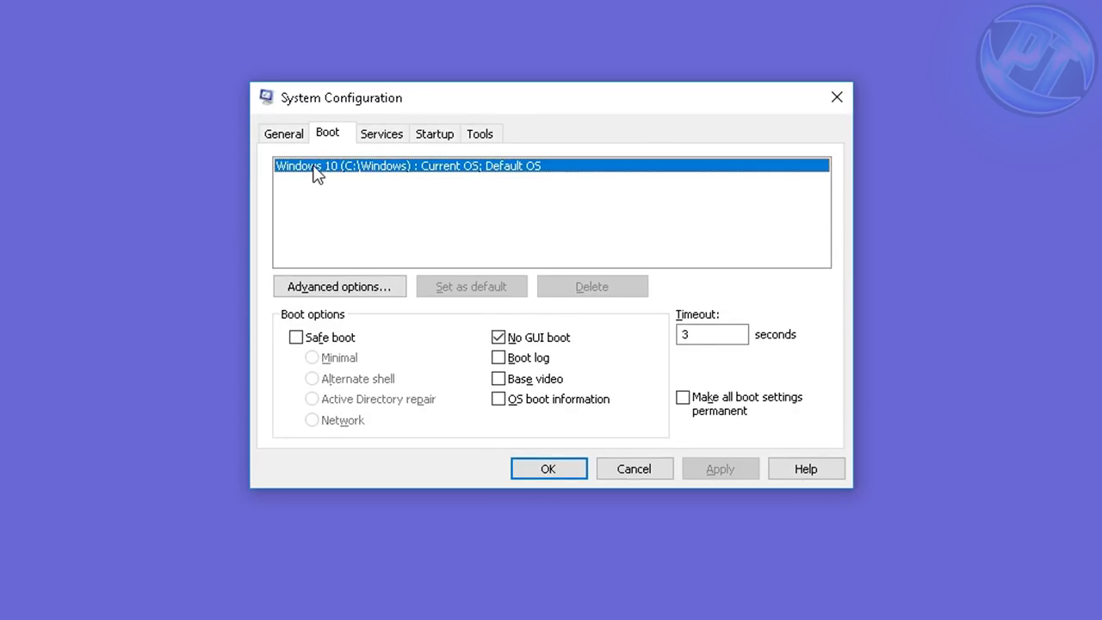
{"action": "left_click", "coordinate": [340, 289]}
{"action": "left_click", "coordinate": [373, 135]}
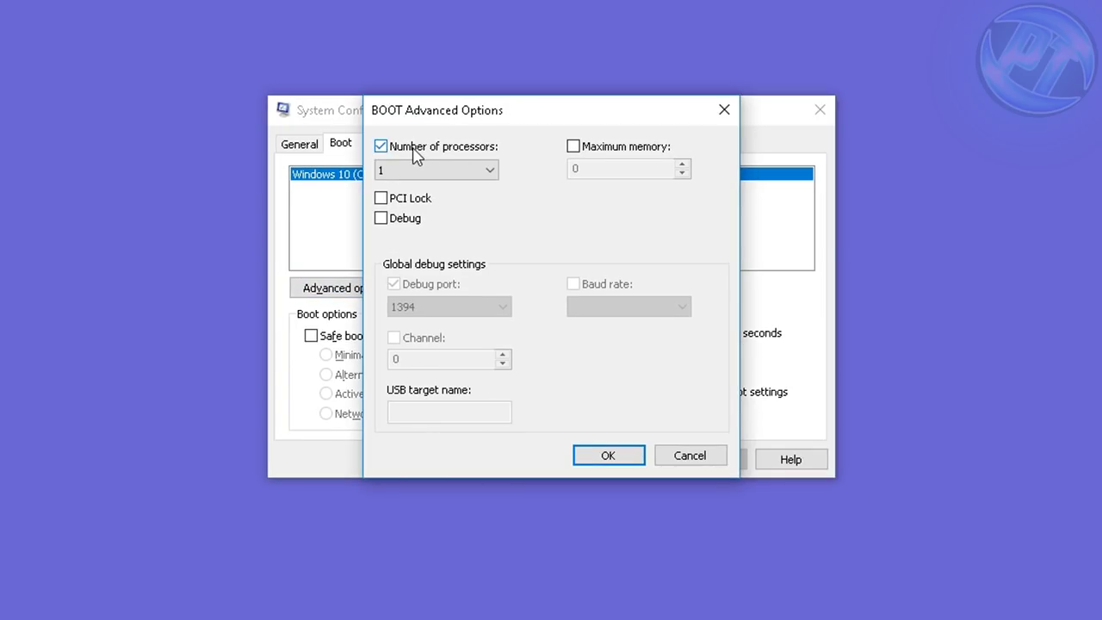
{"action": "left_click", "coordinate": [401, 160]}
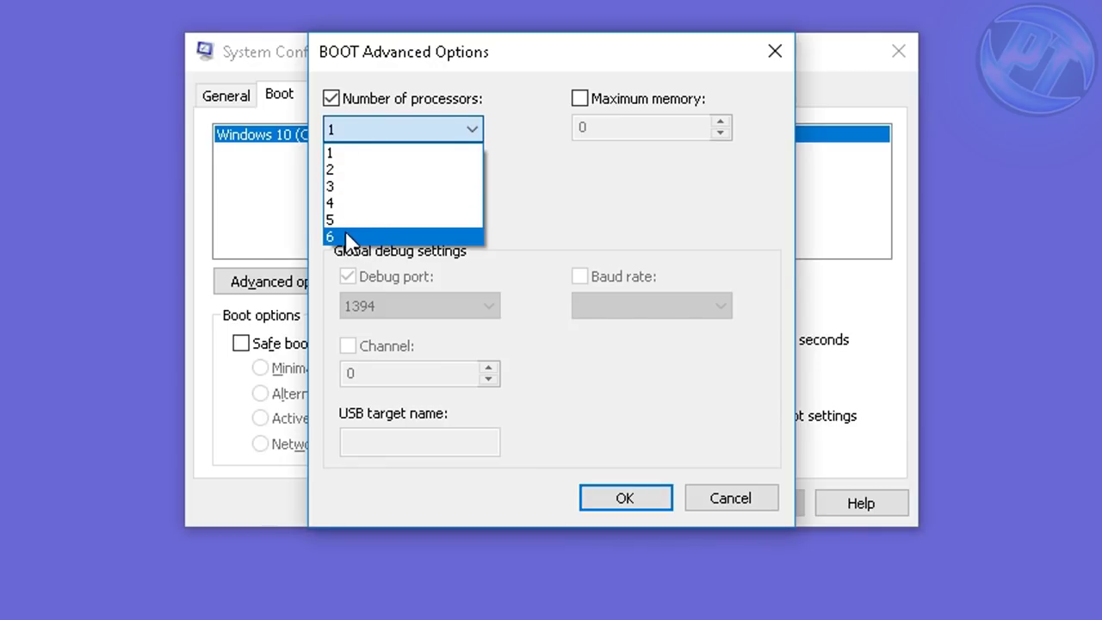
{"action": "left_click", "coordinate": [345, 232]}
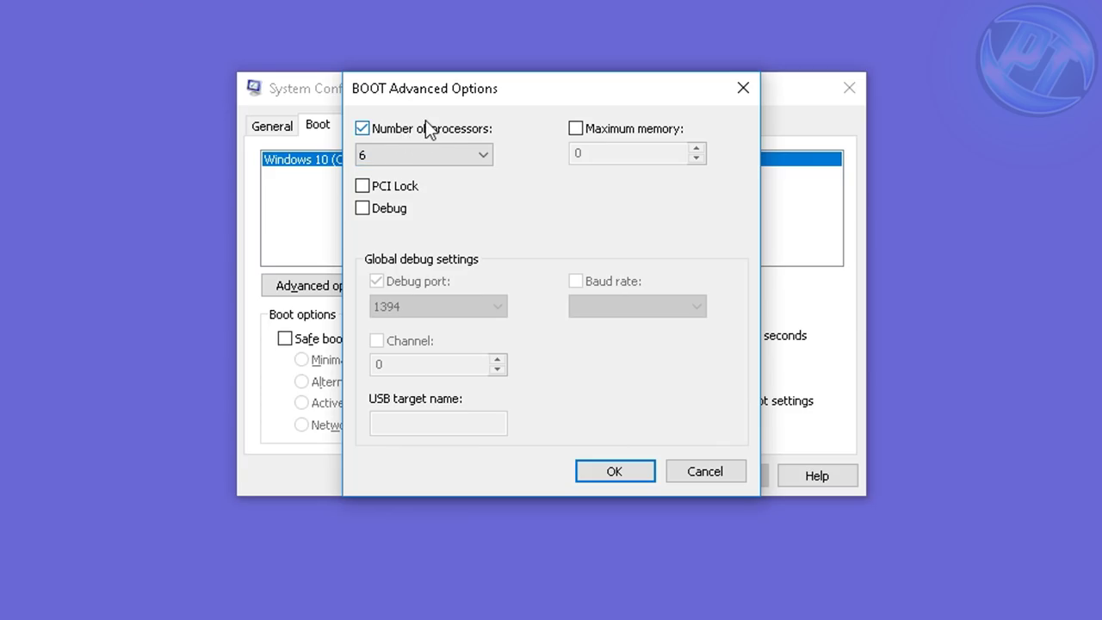
{"action": "left_click", "coordinate": [583, 394]}
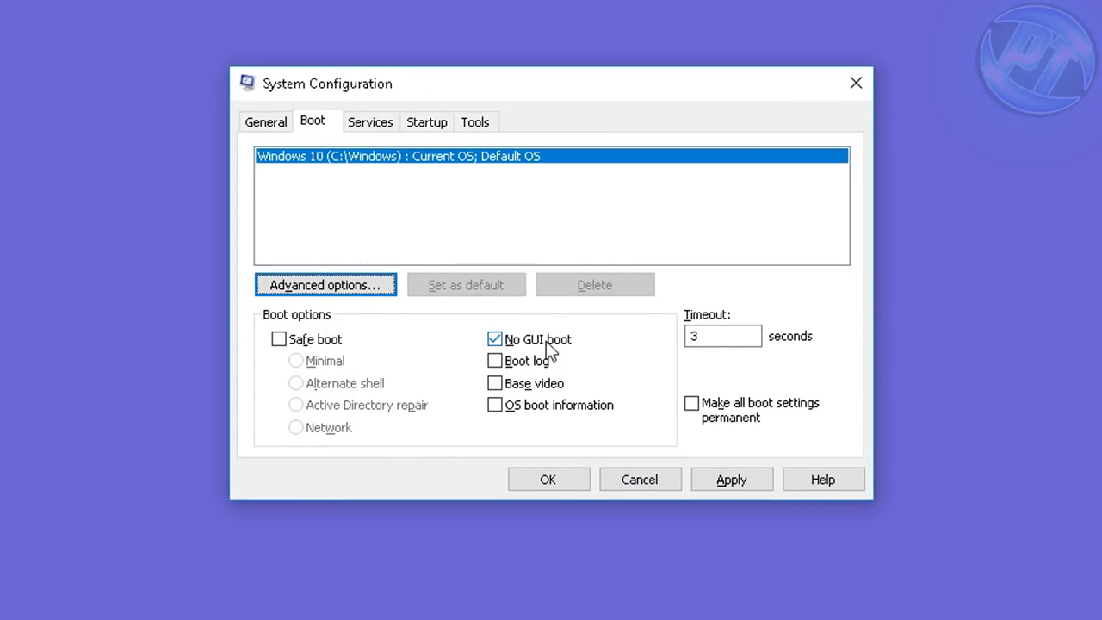
Step: Keep the boot timeout at 3 seconds and apply the boot settings
{"action": "double_click", "coordinate": [727, 340]}
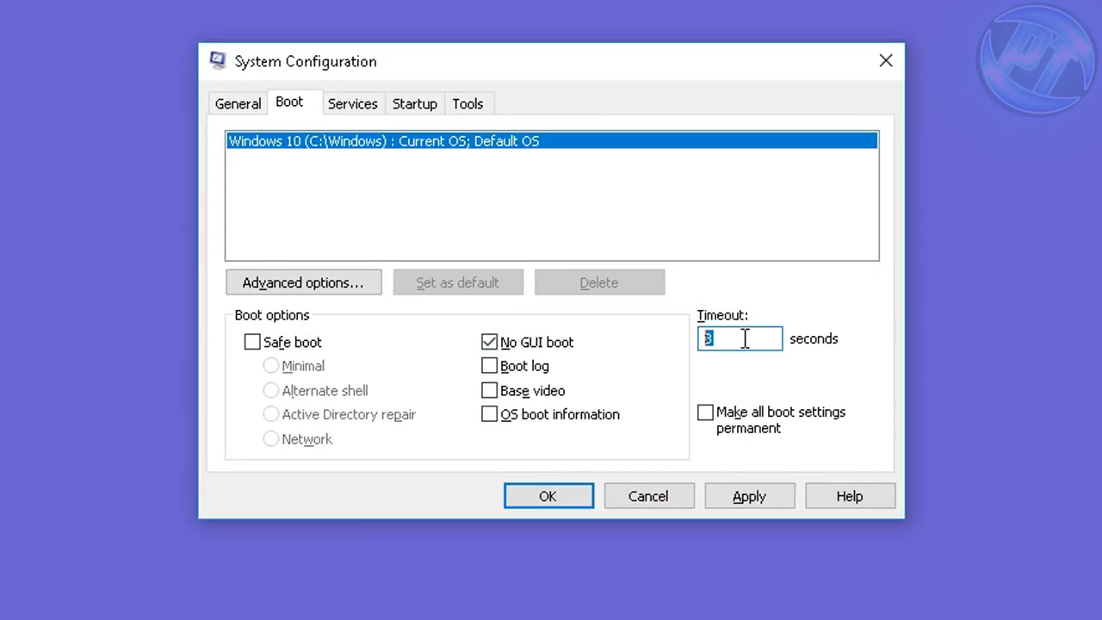
{"action": "left_click", "coordinate": [746, 339]}
{"action": "double_click", "coordinate": [741, 340]}
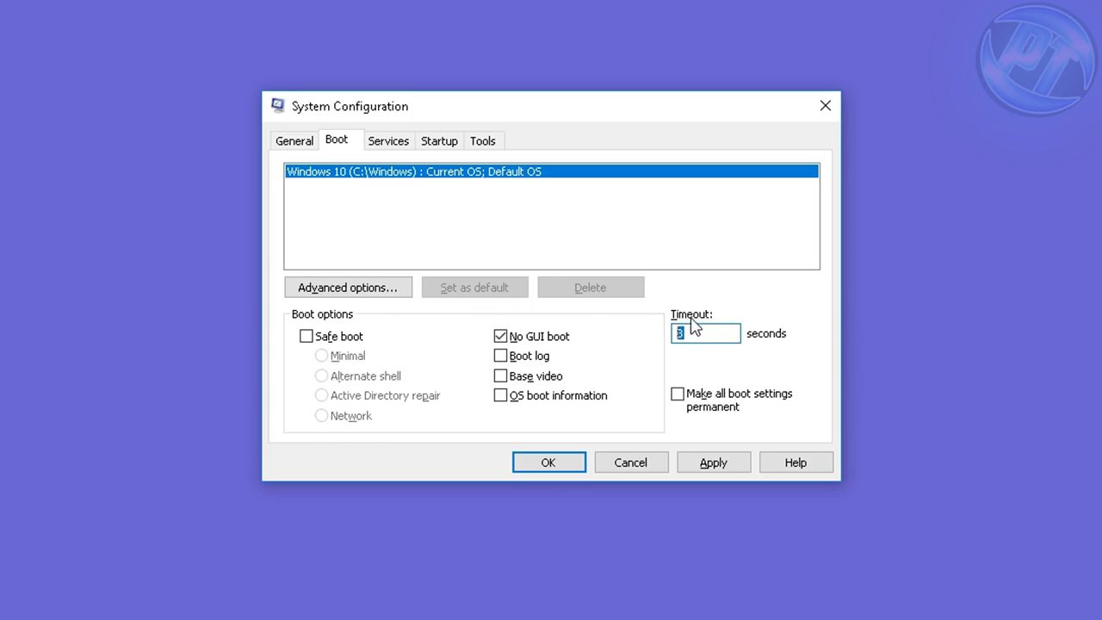
{"action": "left_click", "coordinate": [633, 321]}
{"action": "key", "text": "Tab"}
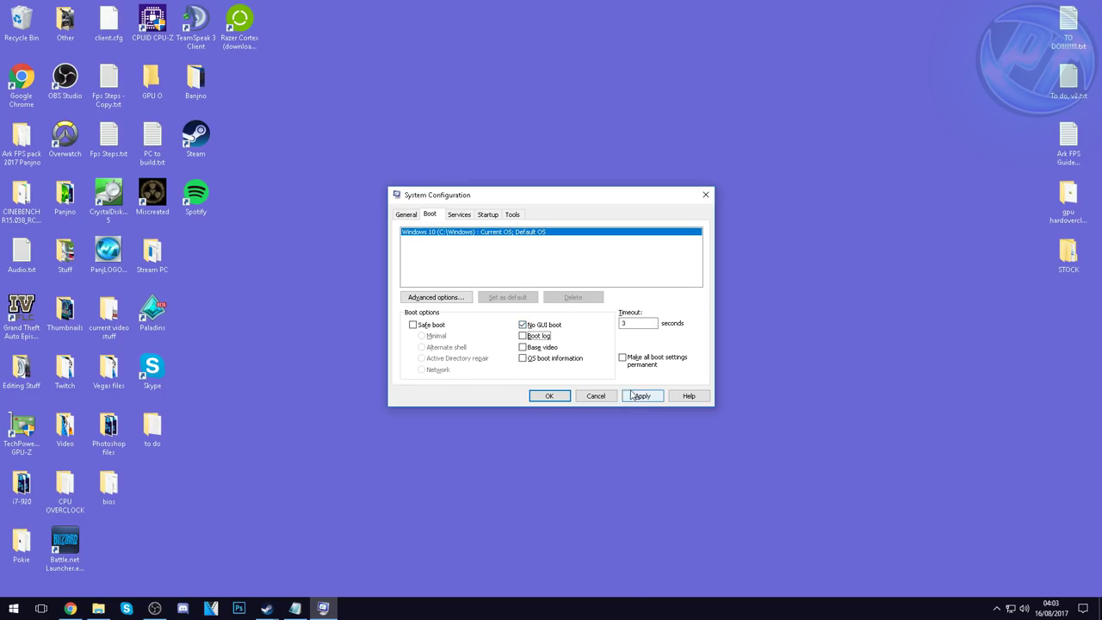
{"action": "left_click", "coordinate": [713, 462]}
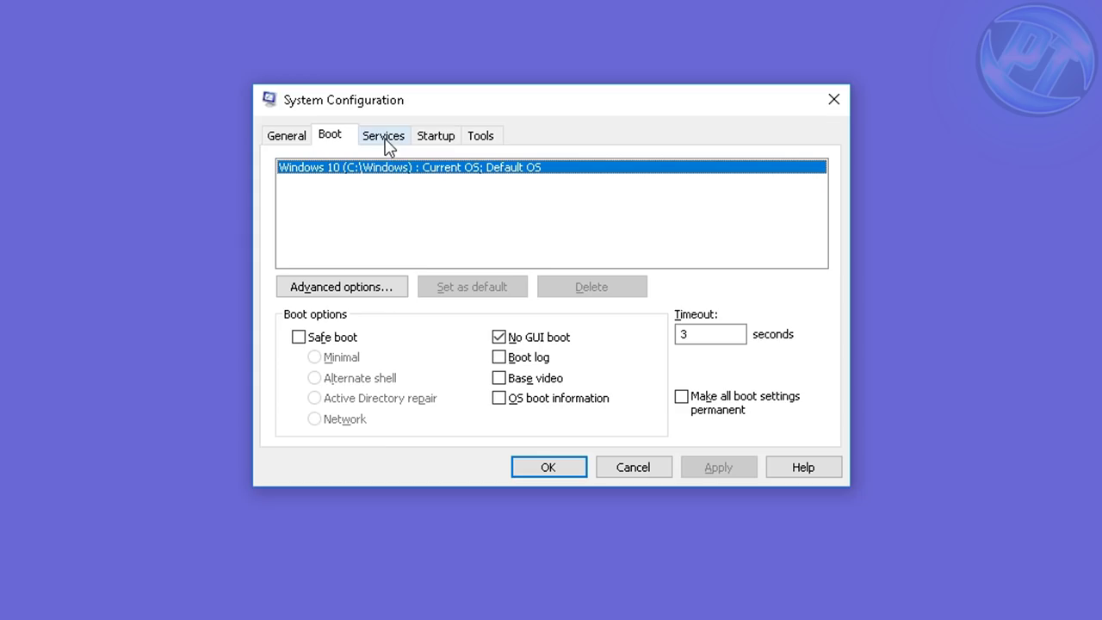
Step: Hide all Microsoft services in System Configuration and review the remaining third-party services
{"action": "left_click", "coordinate": [380, 141]}
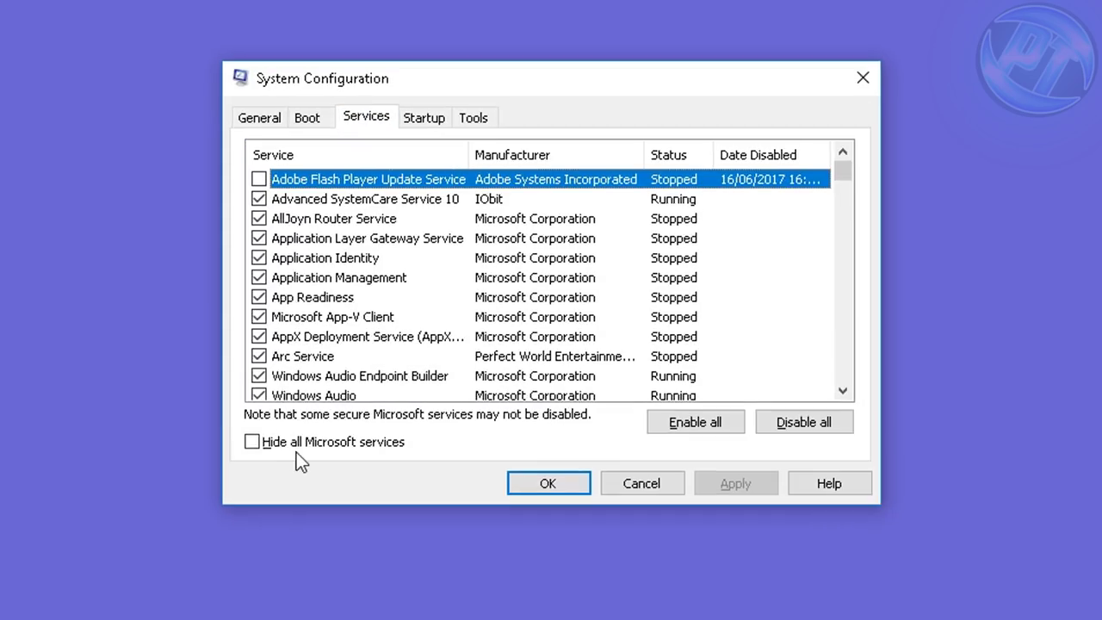
{"action": "left_click", "coordinate": [270, 444]}
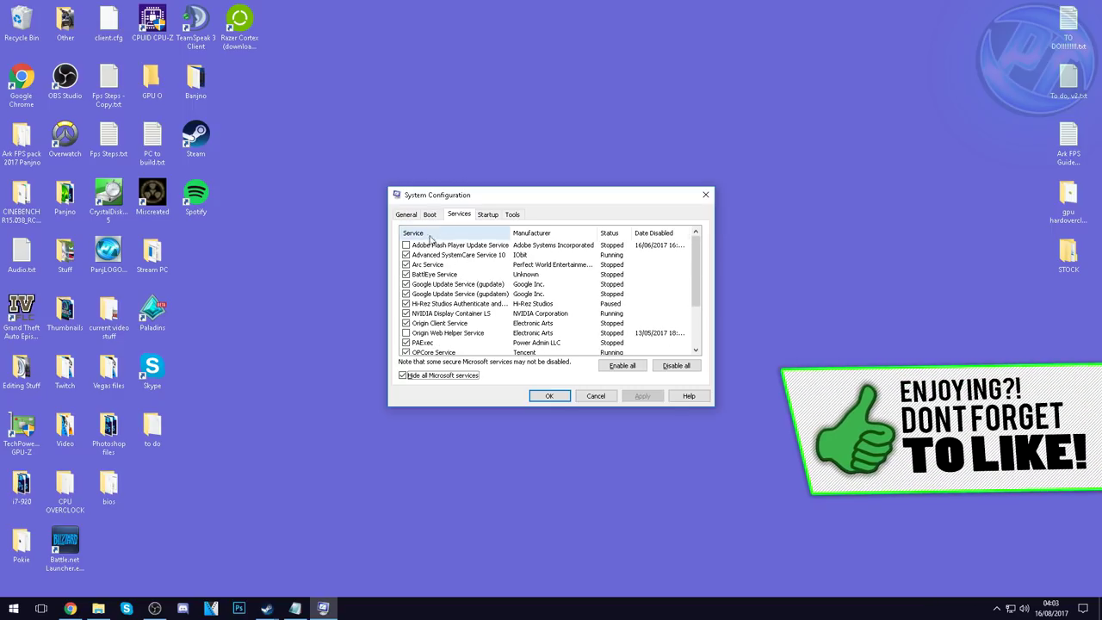
{"action": "scroll", "coordinate": [431, 297], "scroll_direction": "down", "scroll_amount": 2}
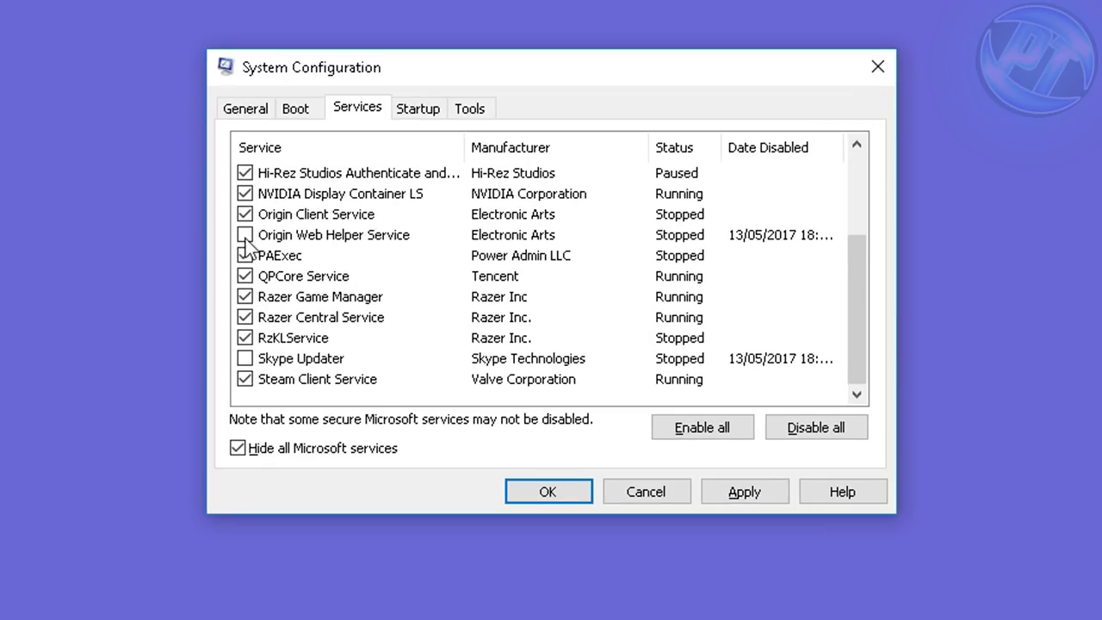
{"action": "scroll", "coordinate": [245, 245], "scroll_direction": "up", "scroll_amount": 3}
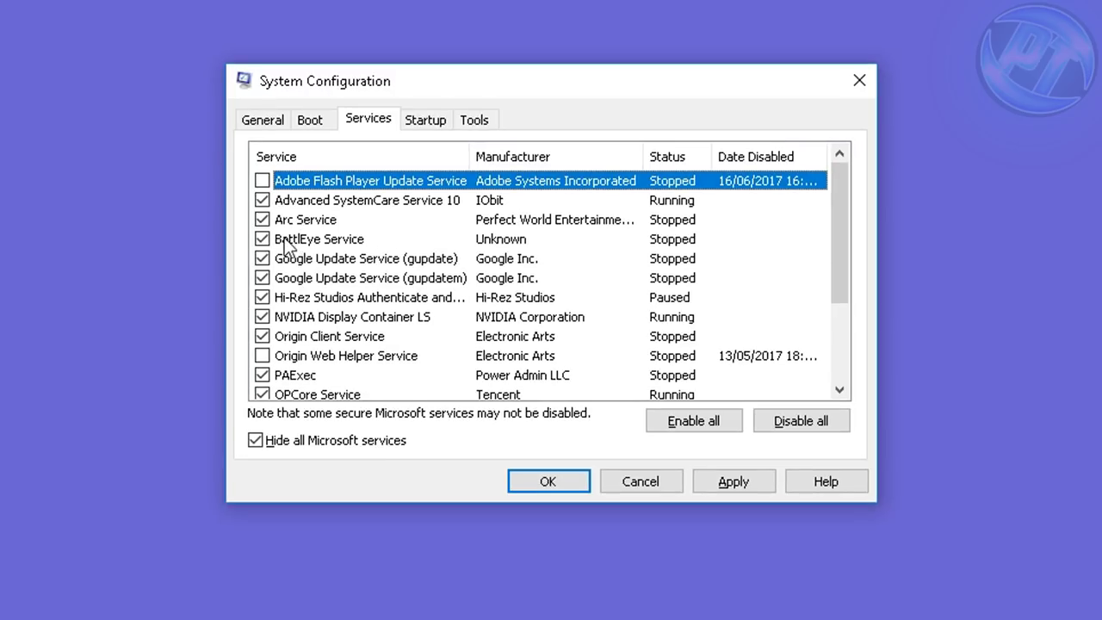
Step: Disable the Arc Service in System Configuration and exit without restarting the computer
{"action": "left_click", "coordinate": [262, 221]}
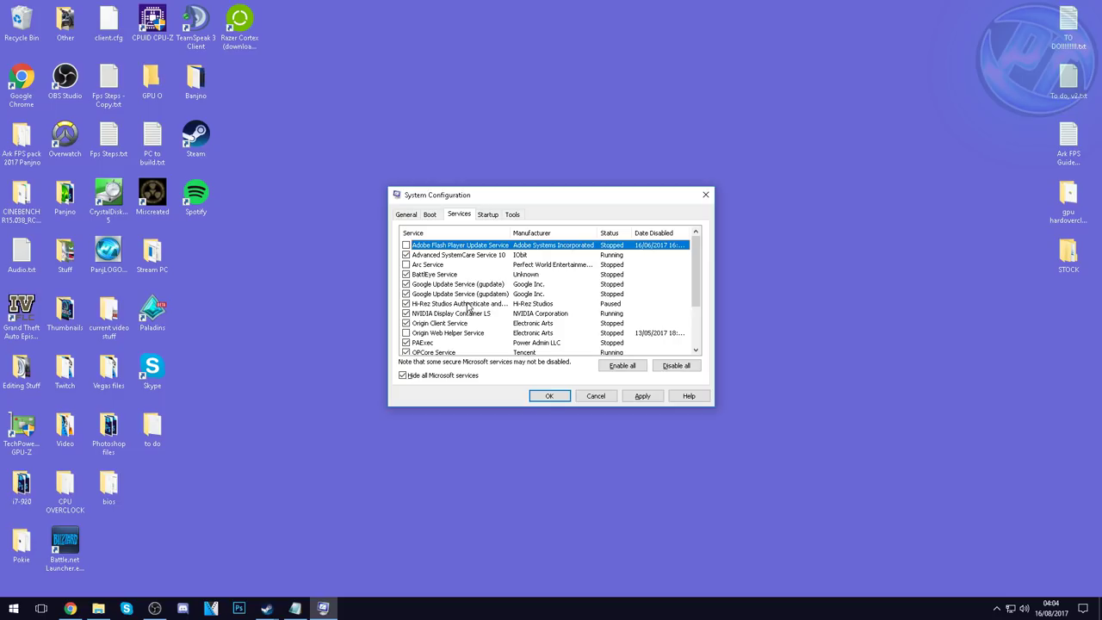
{"action": "scroll", "coordinate": [464, 302], "scroll_direction": "down", "scroll_amount": 2}
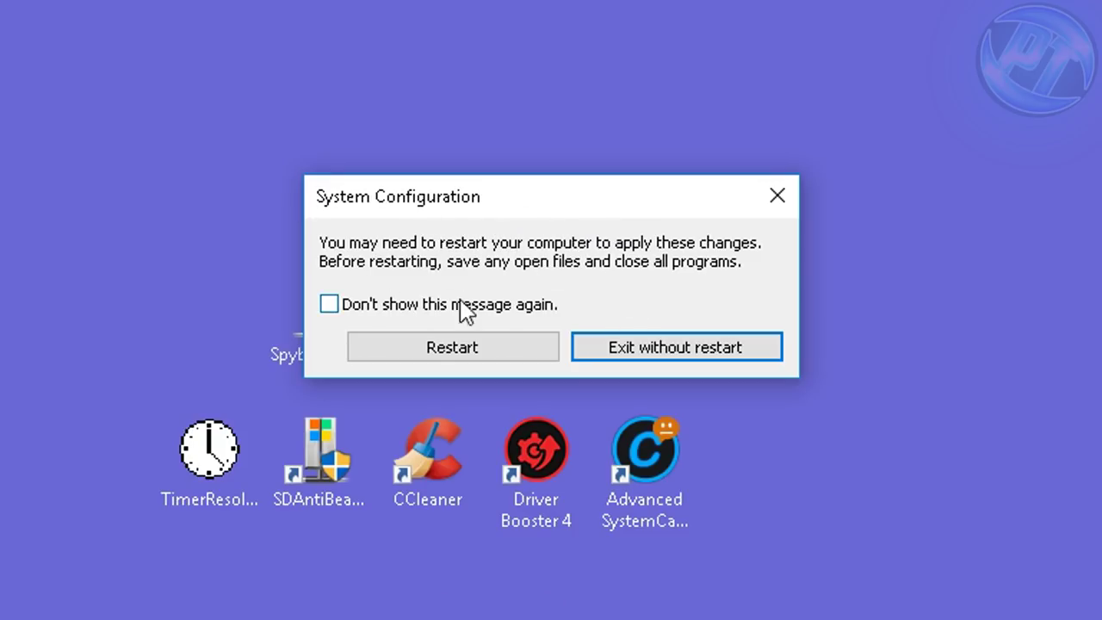
{"action": "left_click", "coordinate": [719, 357]}
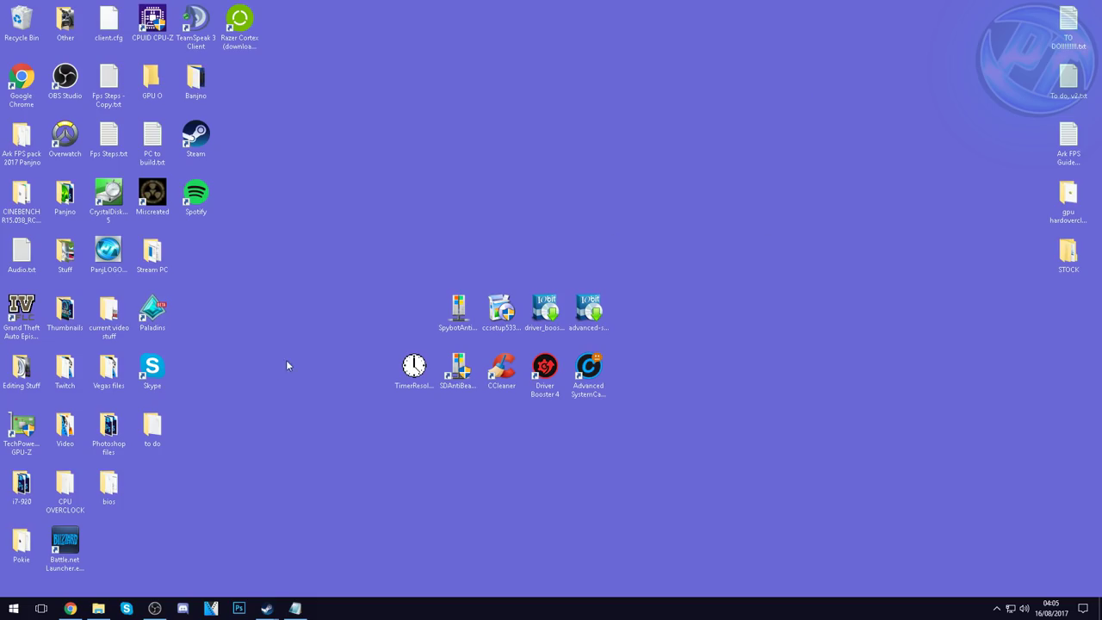
Step: Open the Notifications & actions page of the Windows System settings
{"action": "left_click", "coordinate": [13, 608]}
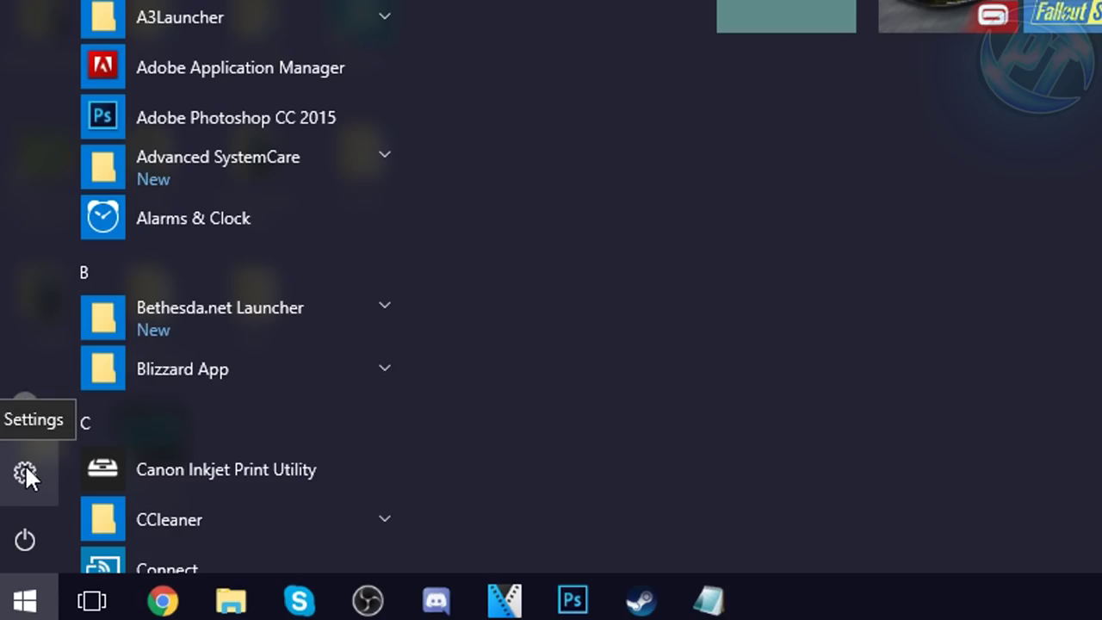
{"action": "left_click", "coordinate": [26, 475]}
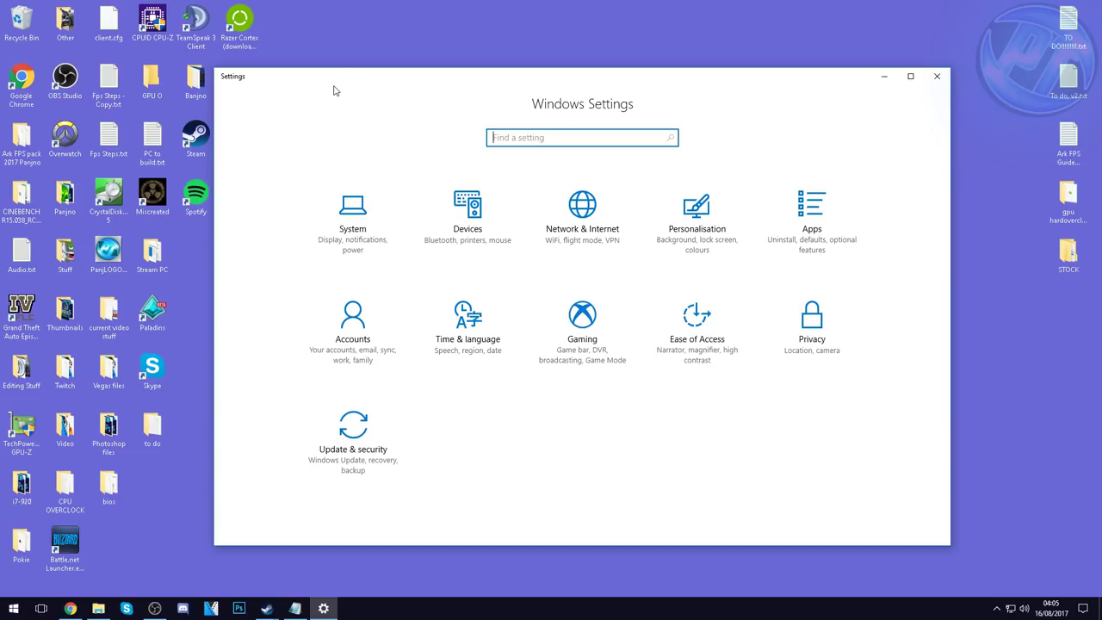
{"action": "left_click", "coordinate": [350, 203]}
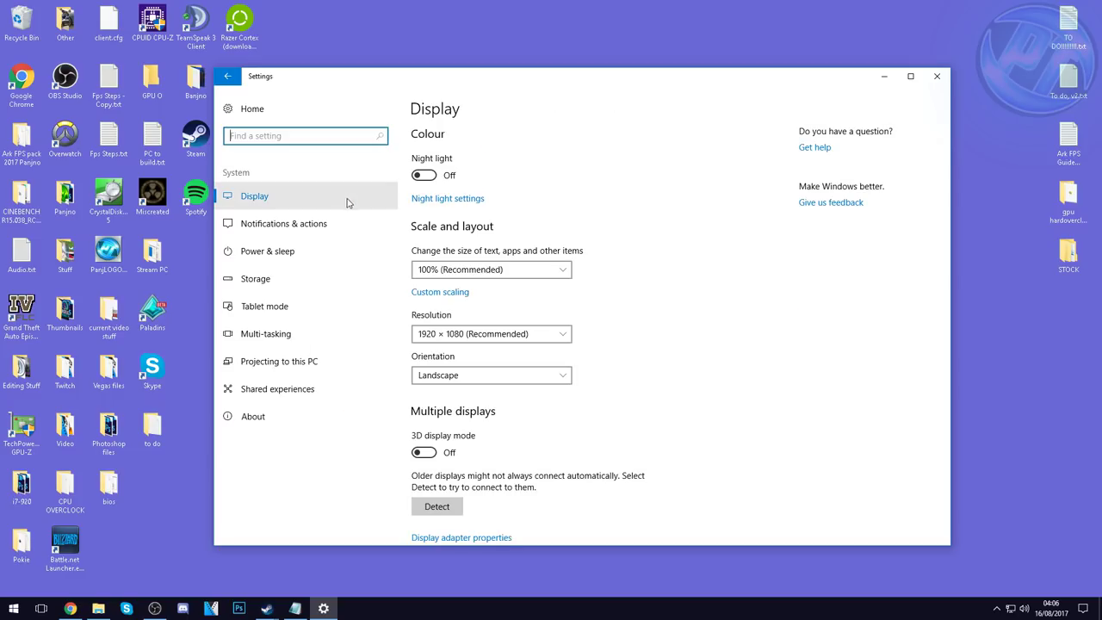
{"action": "left_click", "coordinate": [317, 227]}
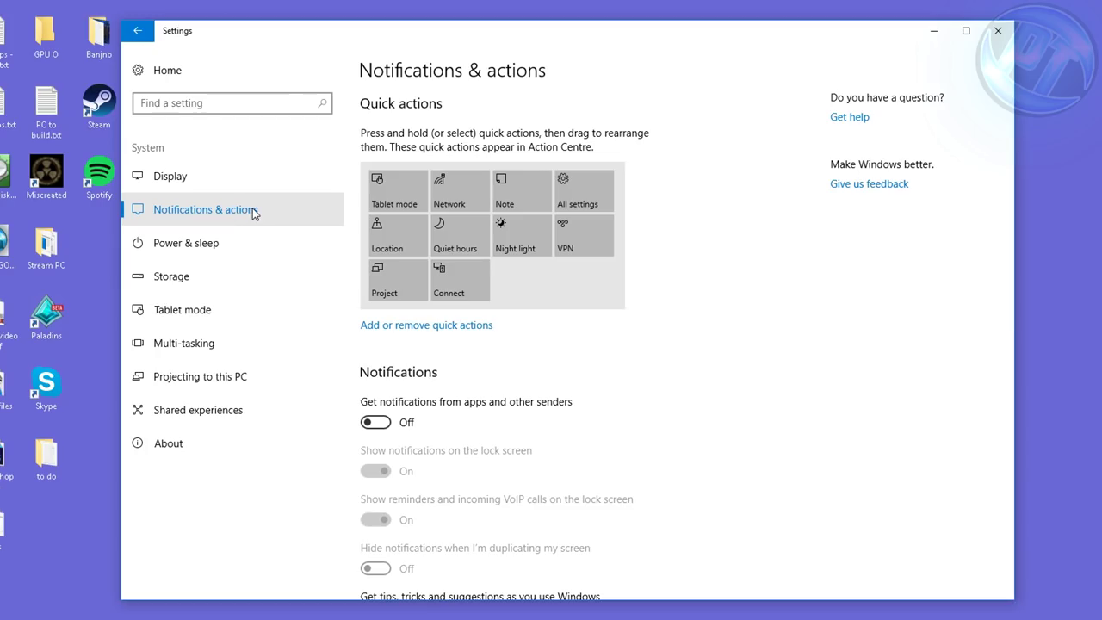
Step: Turn on getting notifications from apps and other senders
{"action": "scroll", "coordinate": [396, 353], "scroll_direction": "down", "scroll_amount": 2}
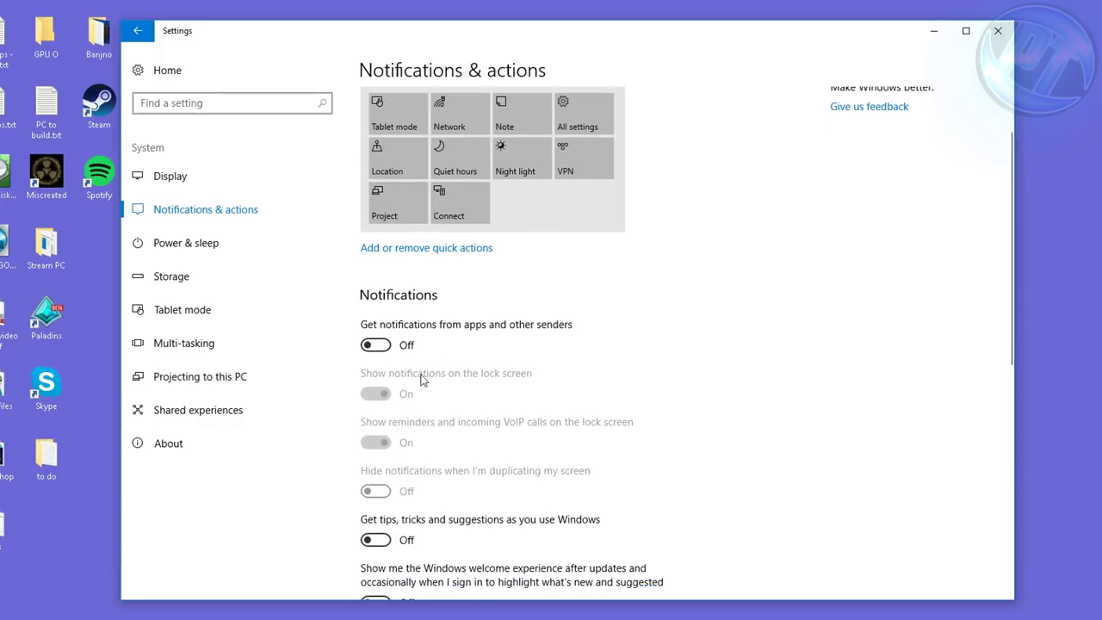
{"action": "scroll", "coordinate": [410, 370], "scroll_direction": "down", "scroll_amount": 2}
{"action": "left_click", "coordinate": [379, 268]}
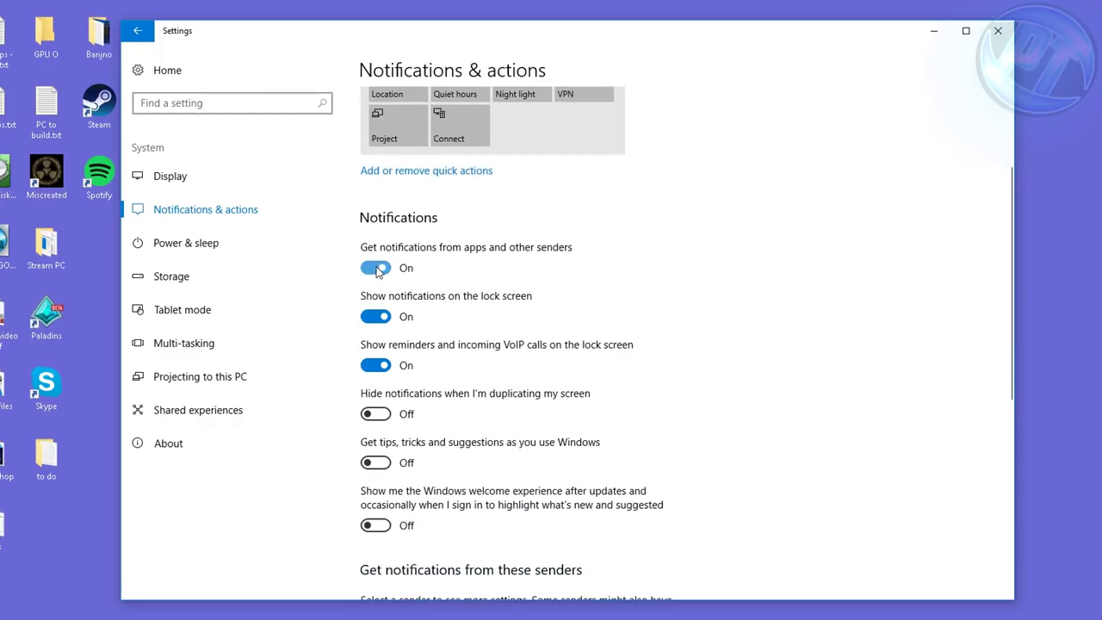
Step: Turn off getting notifications from apps and other senders, and check the remaining notification options
{"action": "left_click", "coordinate": [379, 268]}
{"action": "scroll", "coordinate": [531, 260], "scroll_direction": "down", "scroll_amount": 2}
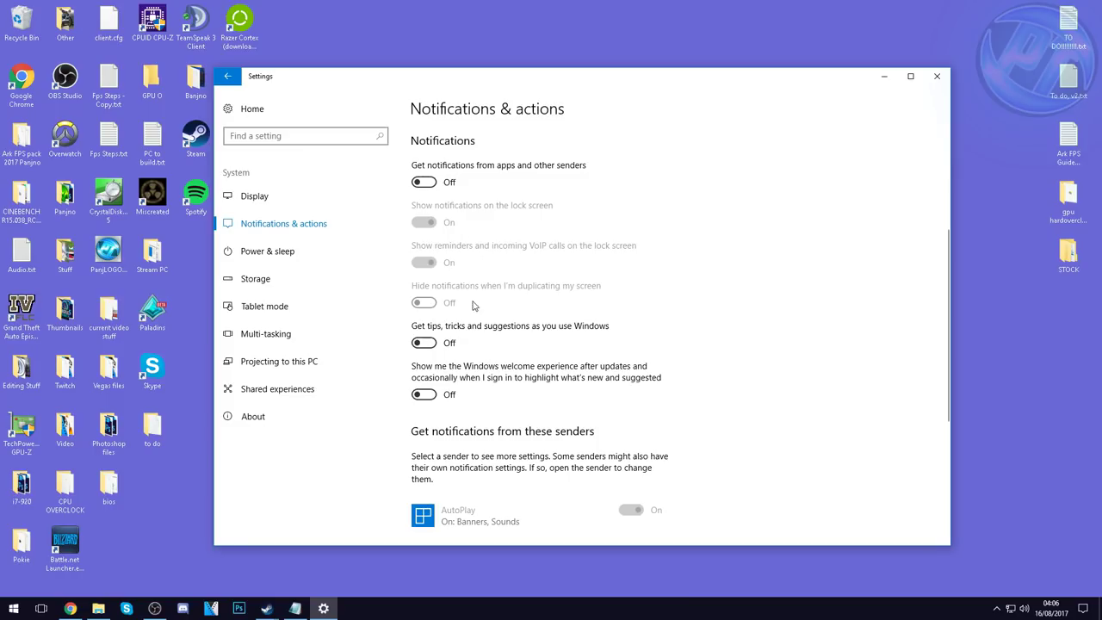
{"action": "scroll", "coordinate": [473, 306], "scroll_direction": "down", "scroll_amount": 3}
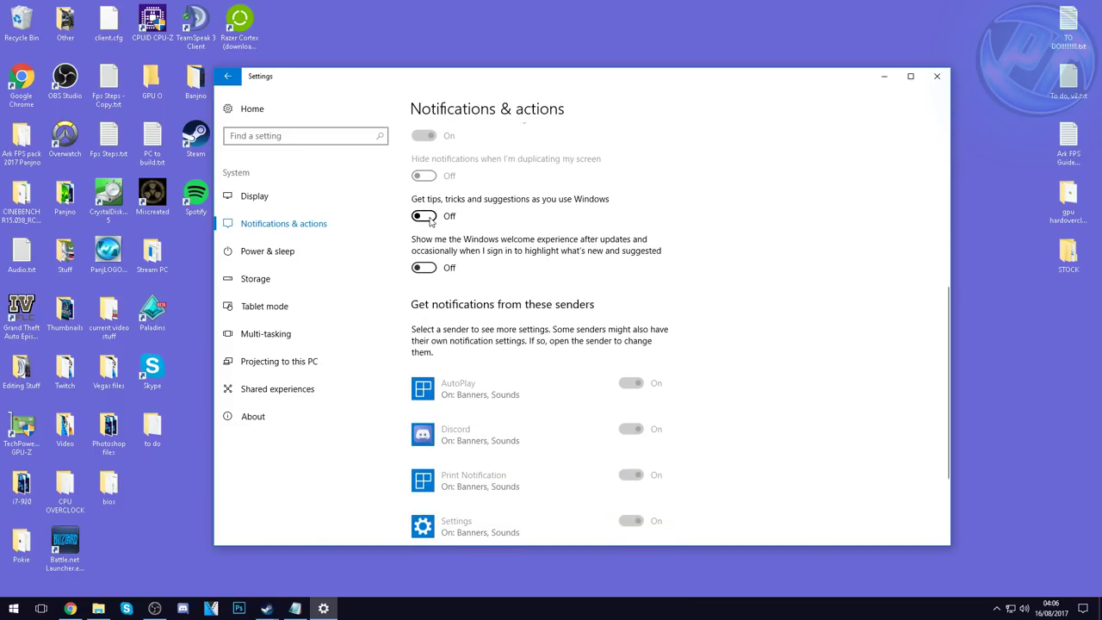
{"action": "scroll", "coordinate": [434, 276], "scroll_direction": "down", "scroll_amount": 3}
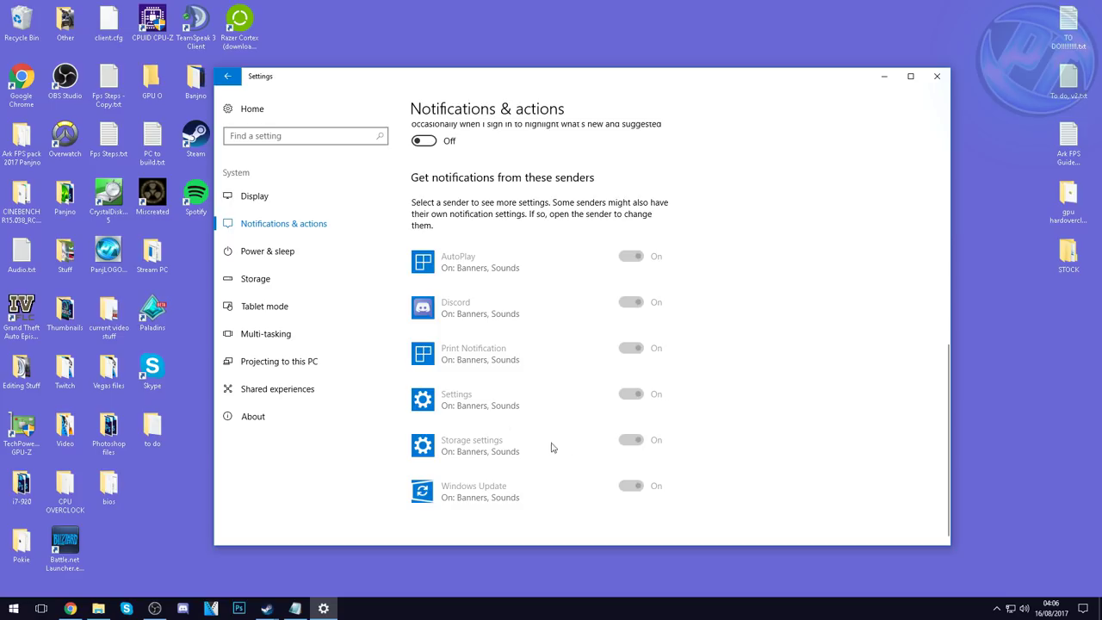
{"action": "scroll", "coordinate": [579, 269], "scroll_direction": "up", "scroll_amount": 6}
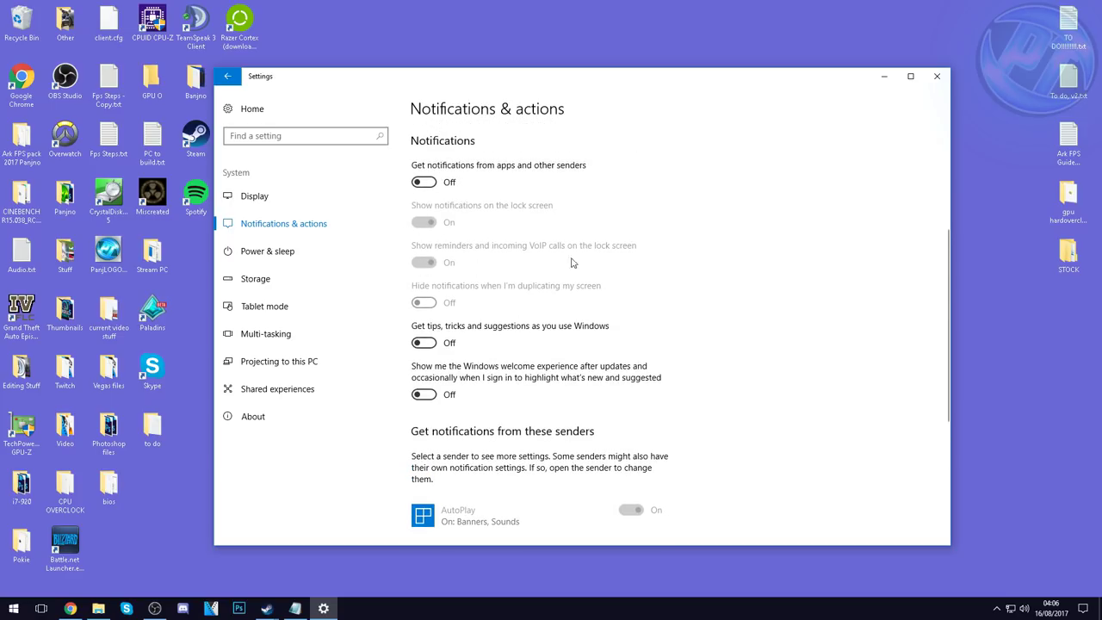
Step: Check the Power & sleep screen and sleep timeouts, and return to the Windows Settings overview
{"action": "left_click", "coordinate": [282, 255]}
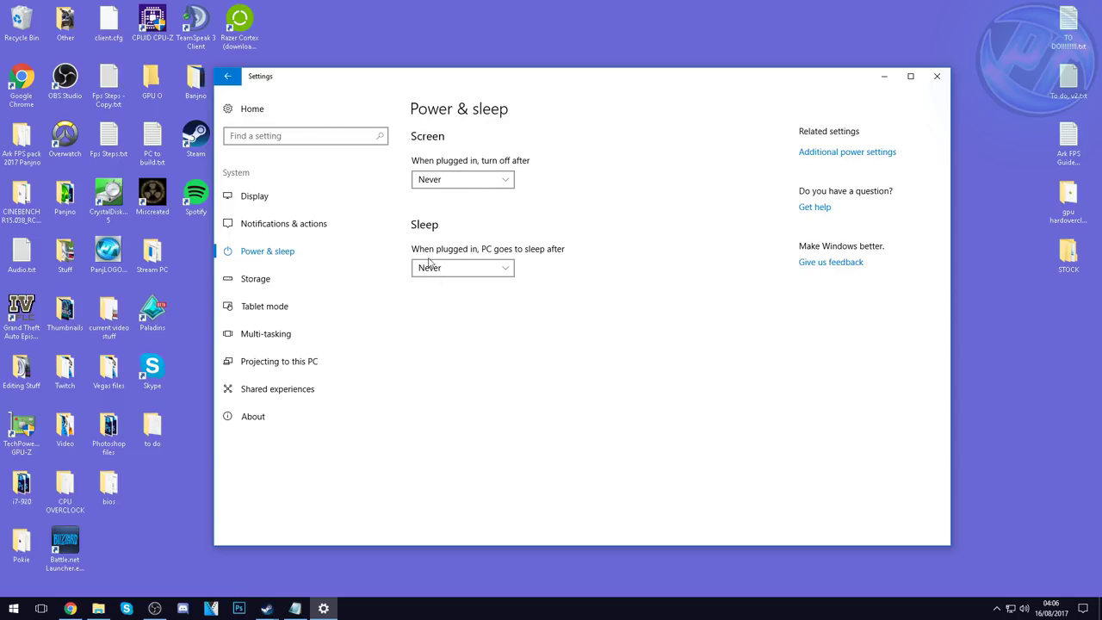
{"action": "left_click", "coordinate": [315, 282]}
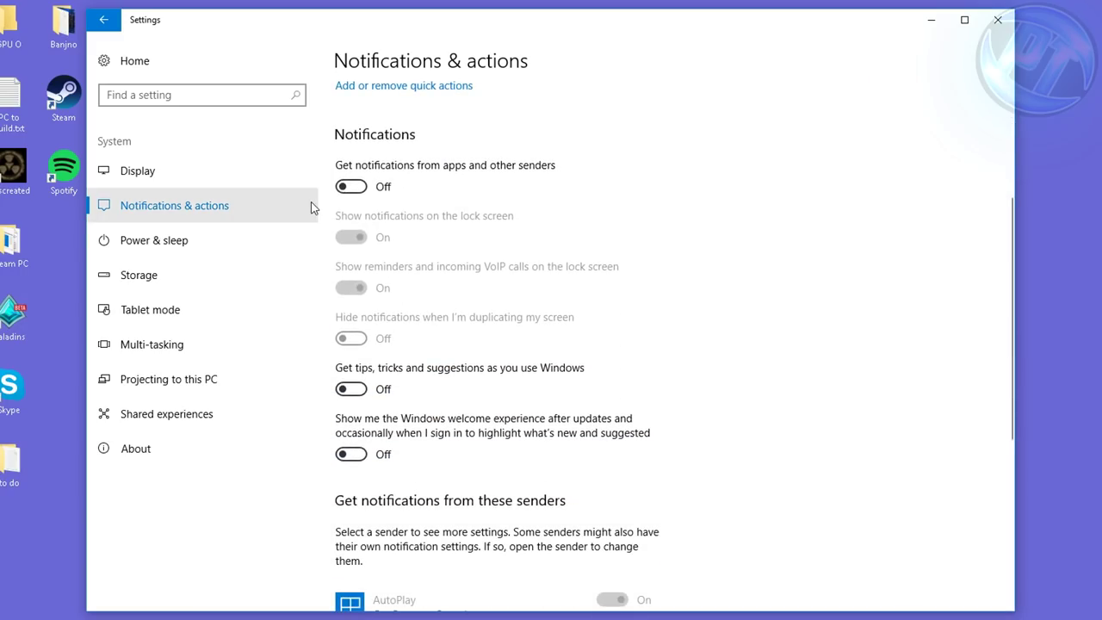
{"action": "left_click", "coordinate": [131, 64]}
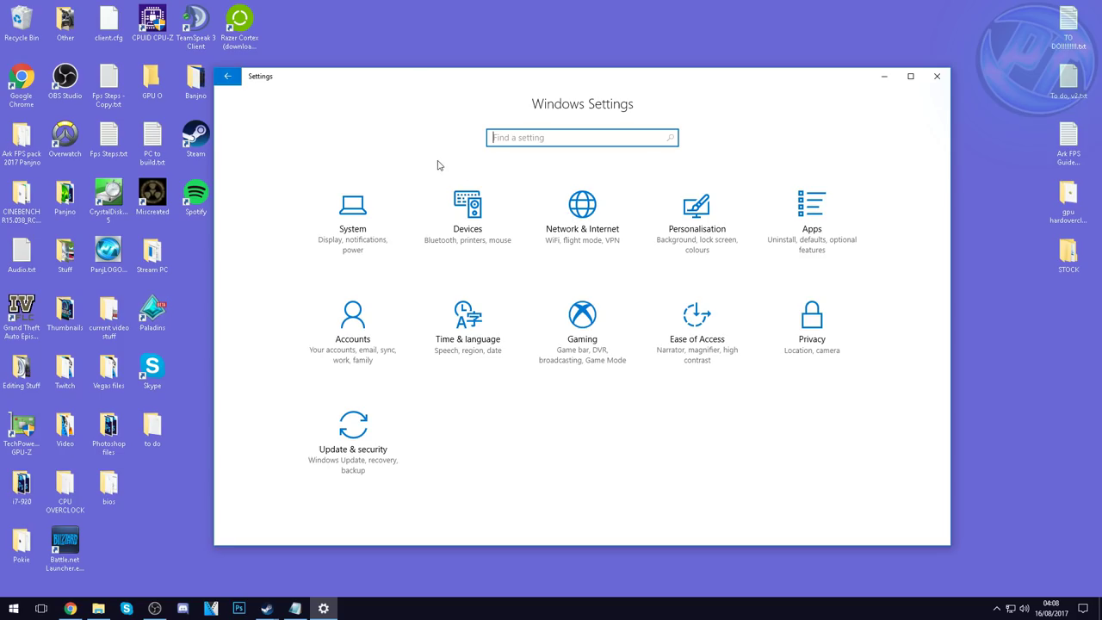
Step: Set the desktop background type to Solid colour in the Personalisation settings
{"action": "left_click", "coordinate": [690, 207]}
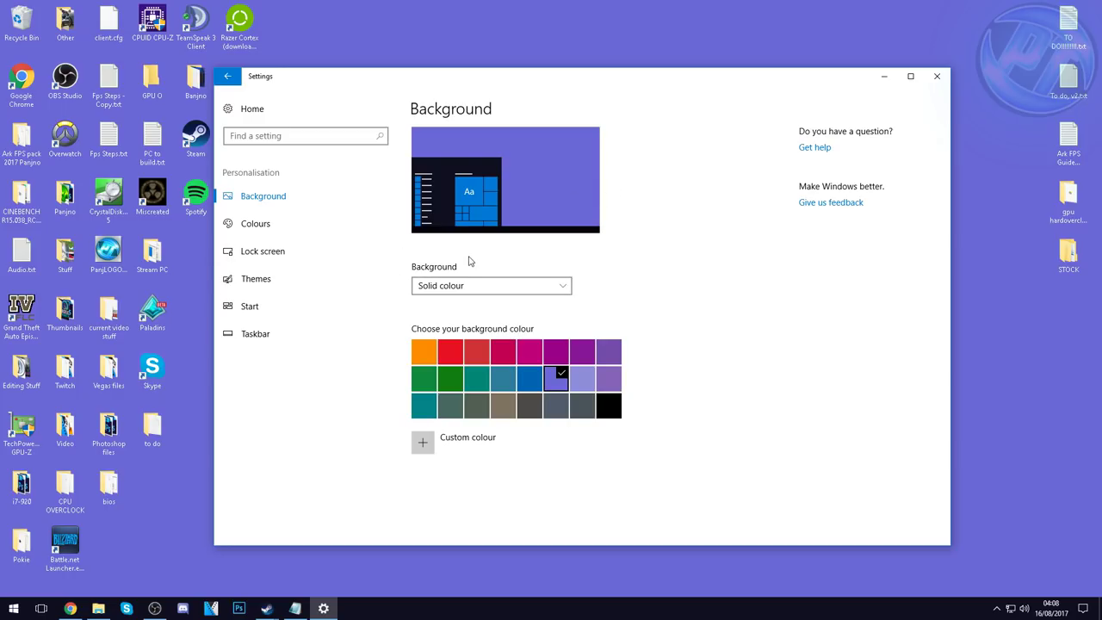
{"action": "left_click", "coordinate": [474, 287]}
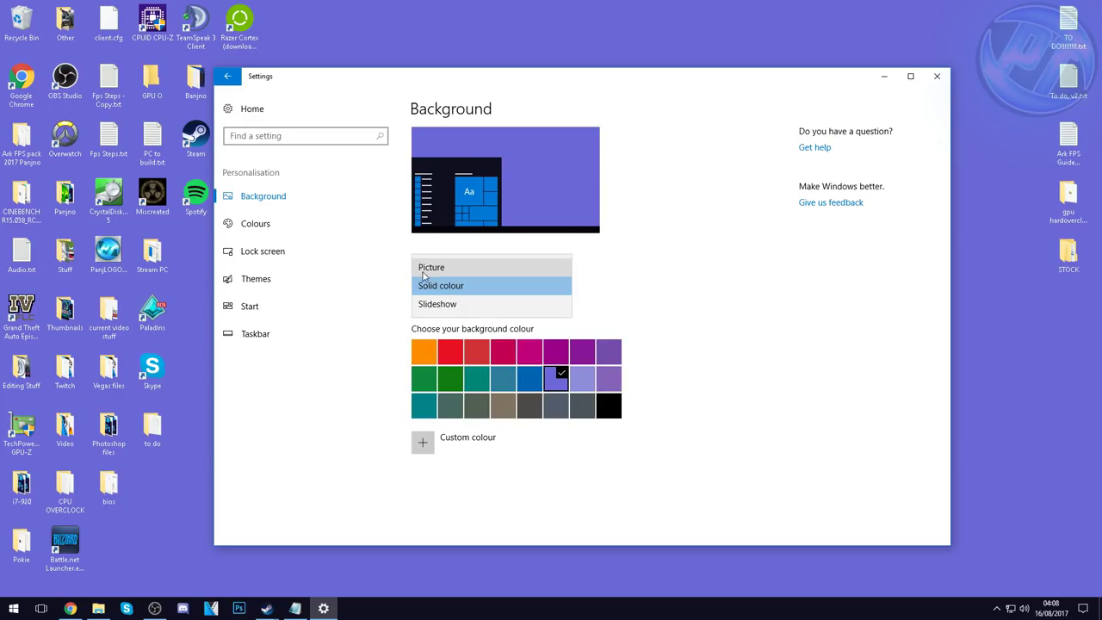
{"action": "left_click", "coordinate": [452, 287]}
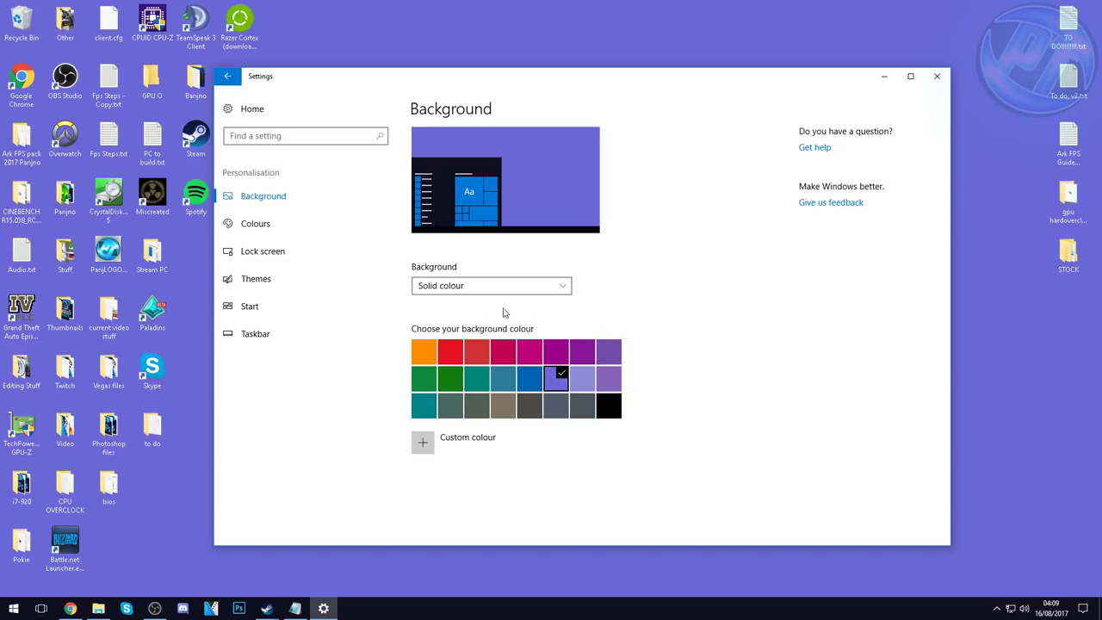
Step: Uninstall A3Launcher version 0.1.5.5 from the Apps & features list and confirm its complete removal
{"action": "left_click", "coordinate": [319, 135]}
{"action": "left_click", "coordinate": [250, 109]}
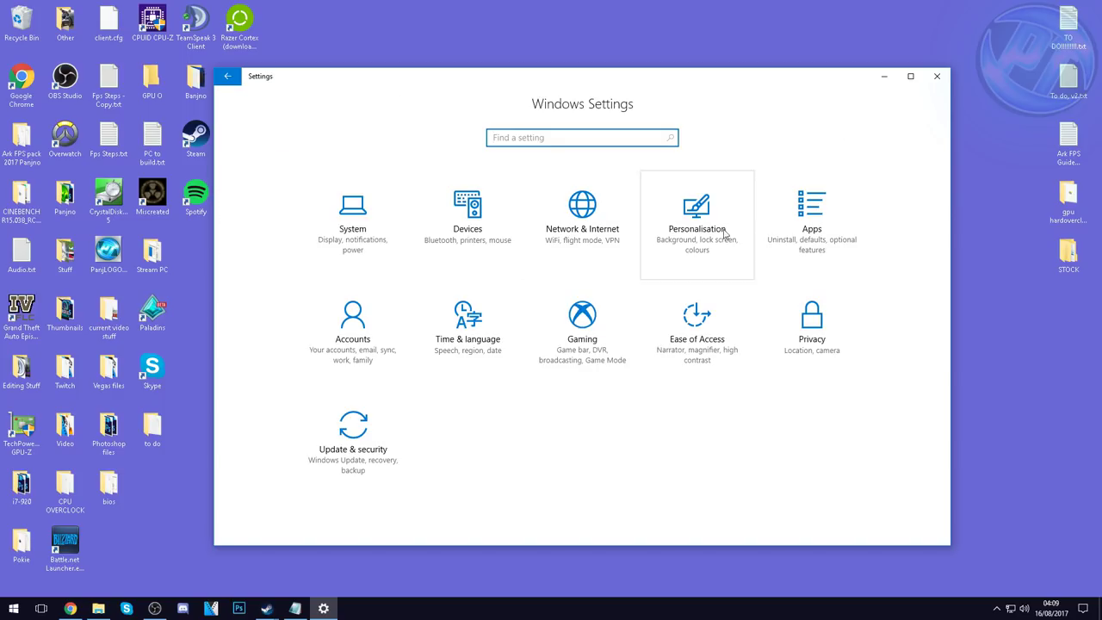
{"action": "left_click", "coordinate": [793, 203]}
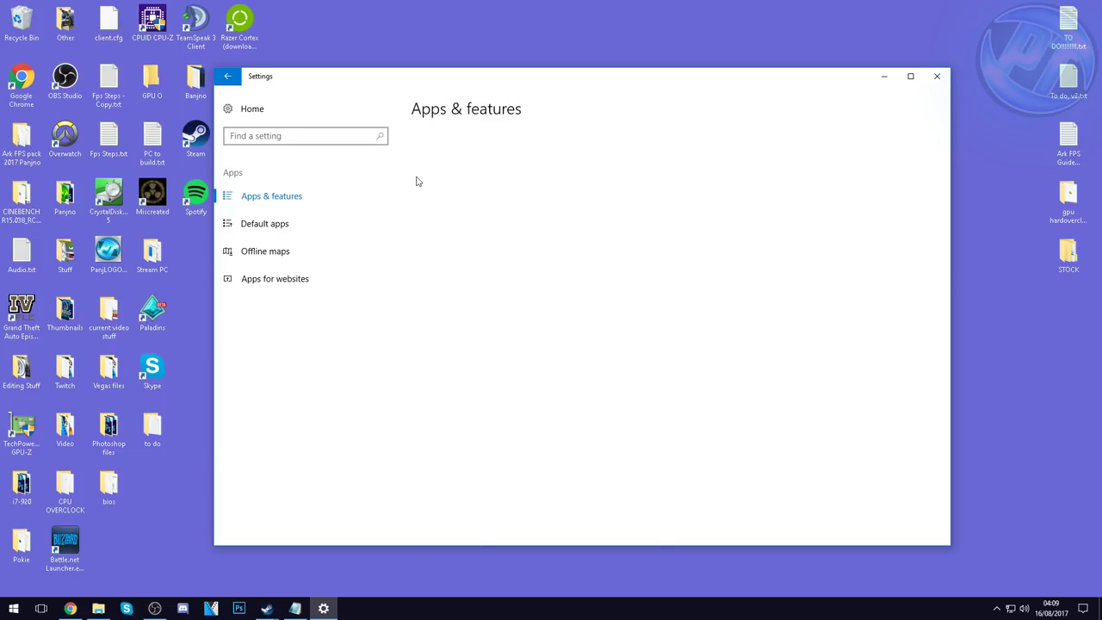
{"action": "scroll", "coordinate": [446, 284], "scroll_direction": "down", "scroll_amount": 2}
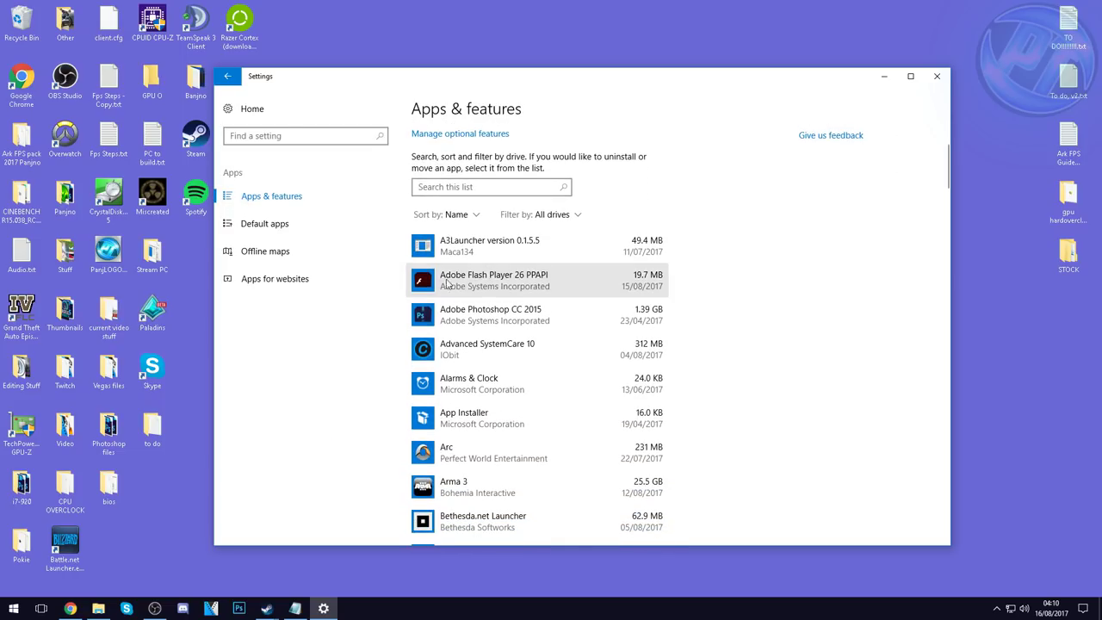
{"action": "left_click", "coordinate": [502, 250]}
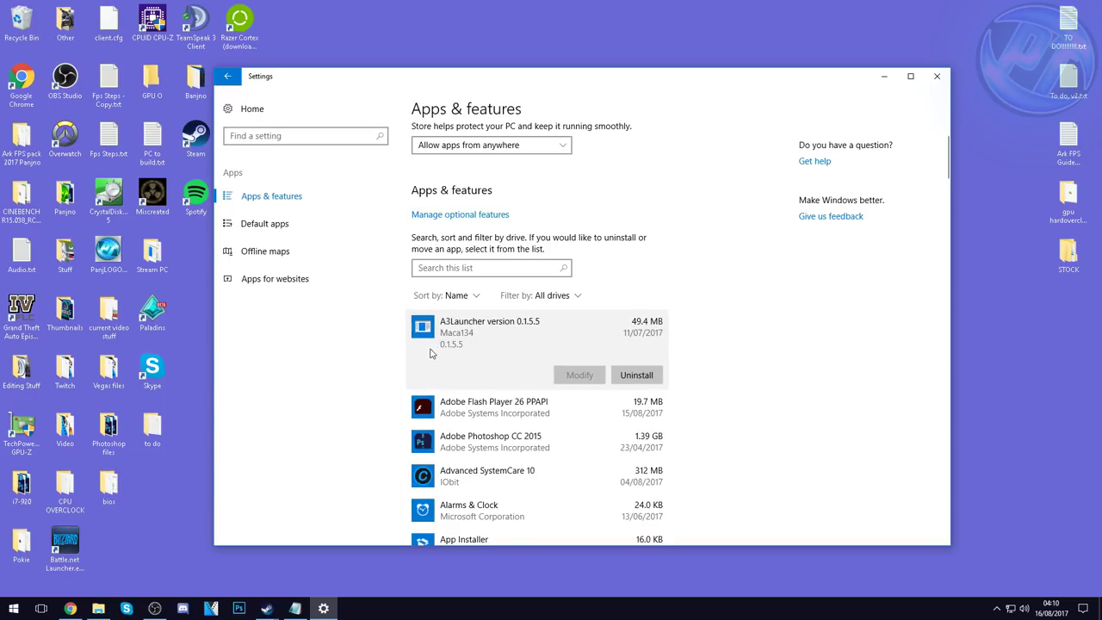
{"action": "left_click", "coordinate": [636, 375]}
{"action": "left_click", "coordinate": [684, 350]}
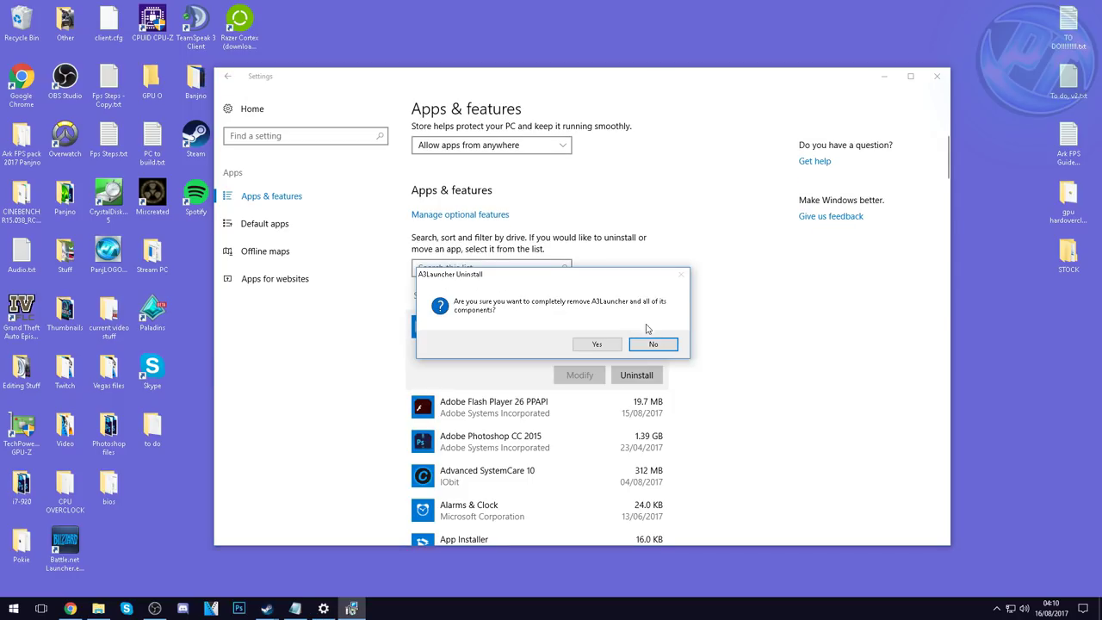
{"action": "left_click", "coordinate": [597, 343]}
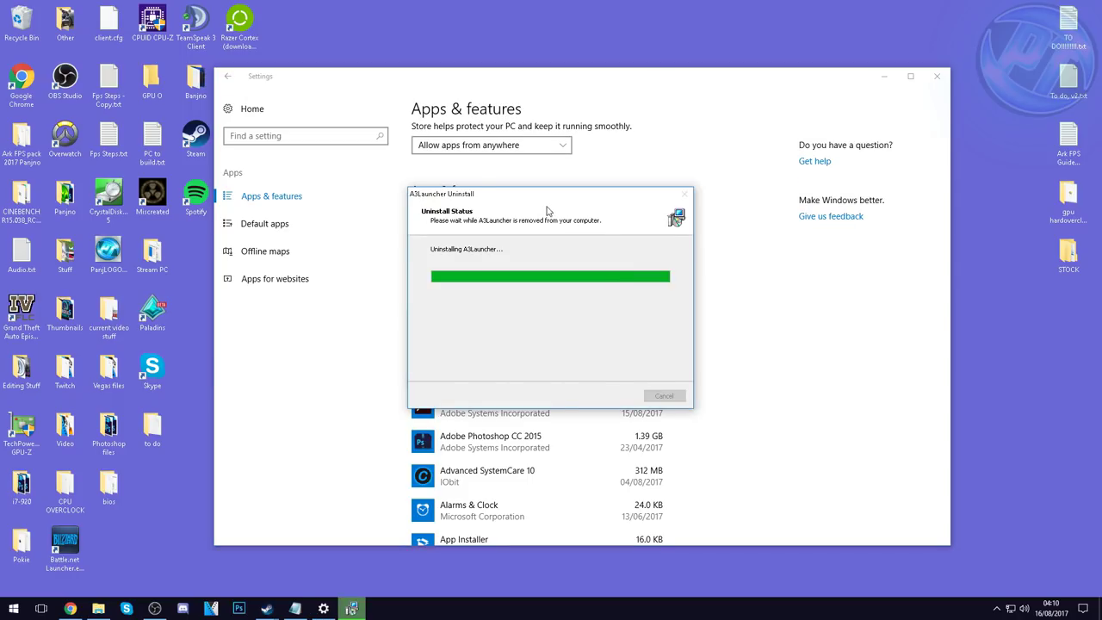
{"action": "key", "text": "Return"}
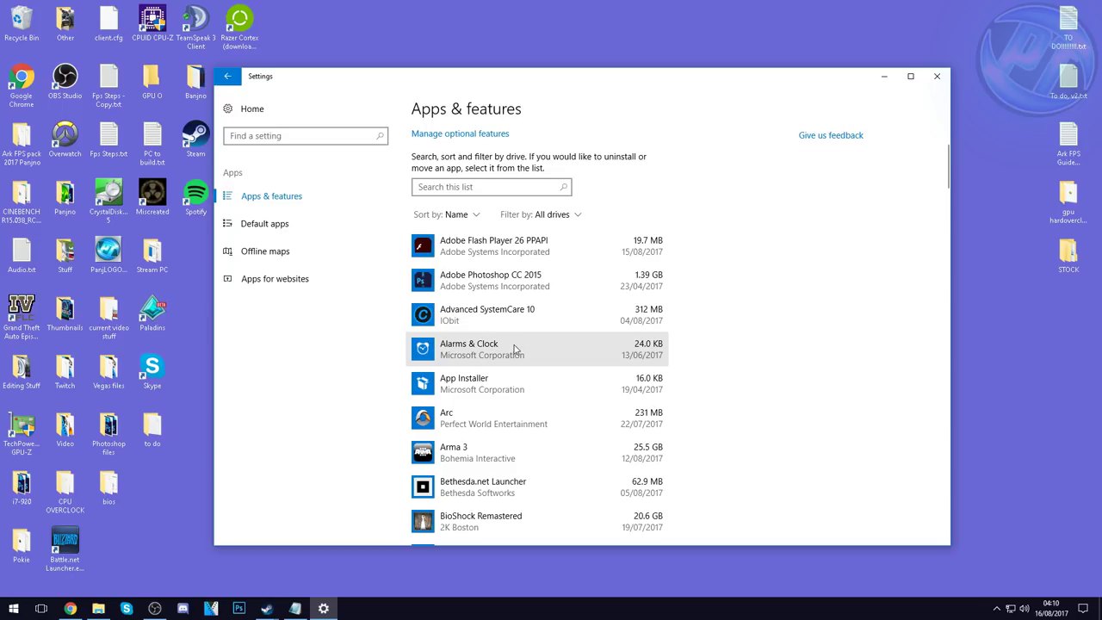
Step: Expand the Alarms & Clock and App Installer entries to check whether they can be uninstalled
{"action": "left_click", "coordinate": [546, 357]}
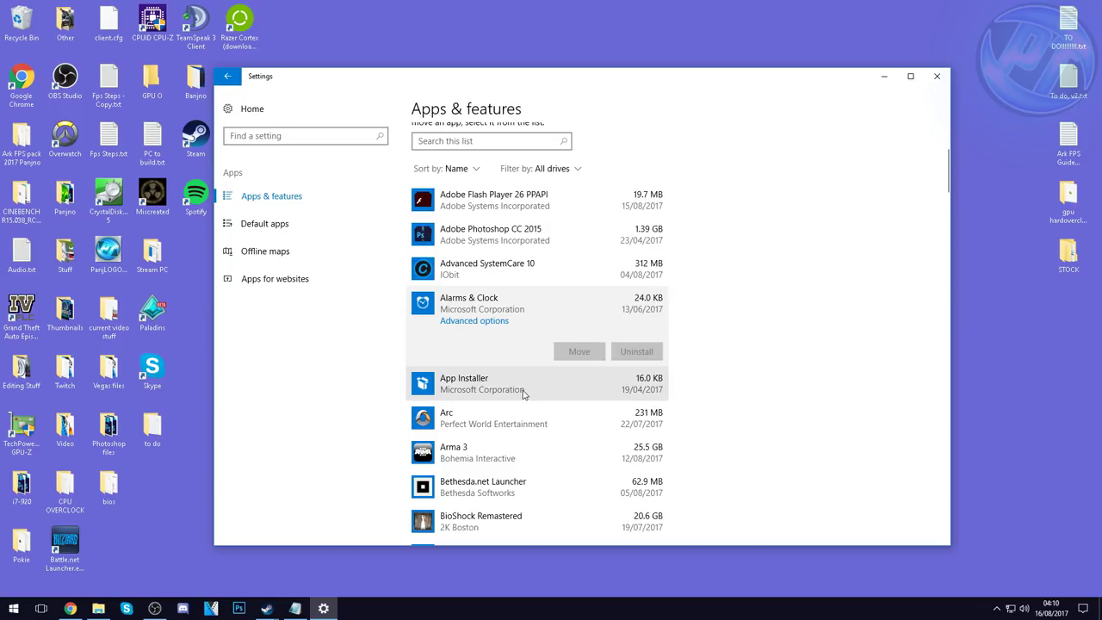
{"action": "scroll", "coordinate": [518, 368], "scroll_direction": "down", "scroll_amount": 1}
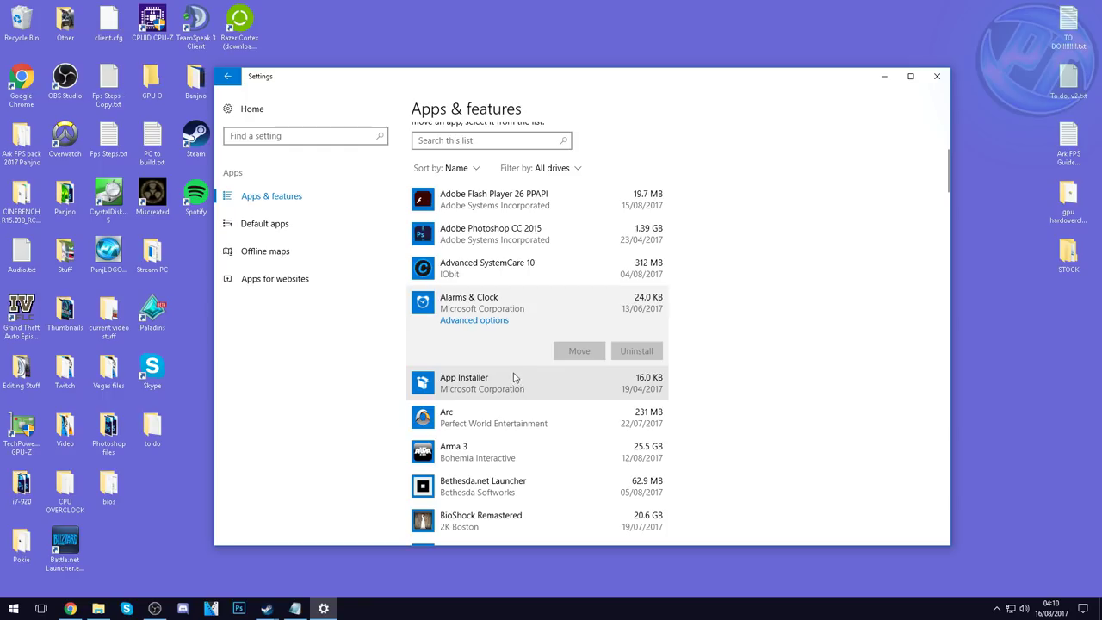
{"action": "left_click", "coordinate": [516, 387]}
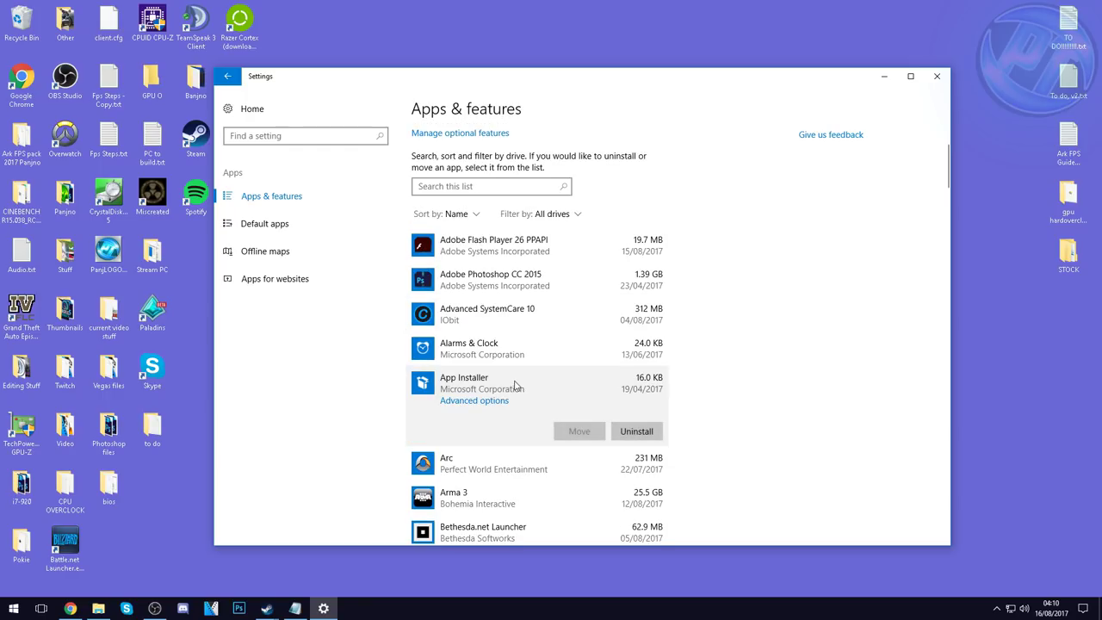
Step: Uninstall Arc by Perfect World Entertainment from the installed apps
{"action": "scroll", "coordinate": [495, 379], "scroll_direction": "down", "scroll_amount": 2}
{"action": "left_click", "coordinate": [504, 303]}
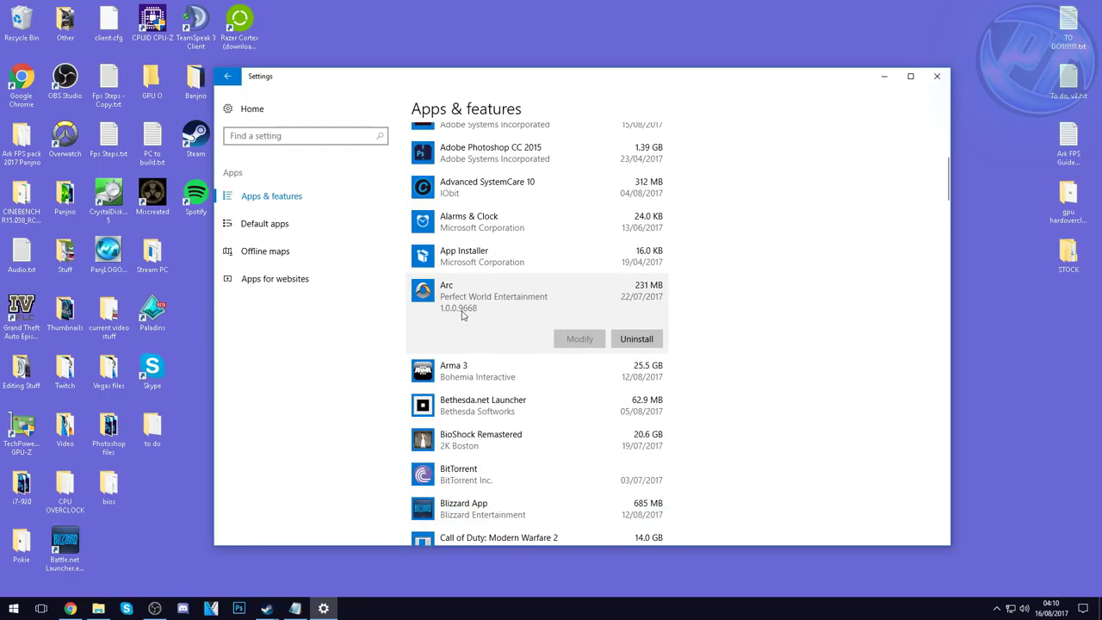
{"action": "left_click", "coordinate": [638, 339]}
{"action": "left_click", "coordinate": [687, 311]}
Step: Look through the rest of the installed apps for programs that are not needed
{"action": "scroll", "coordinate": [530, 344], "scroll_direction": "down", "scroll_amount": 3}
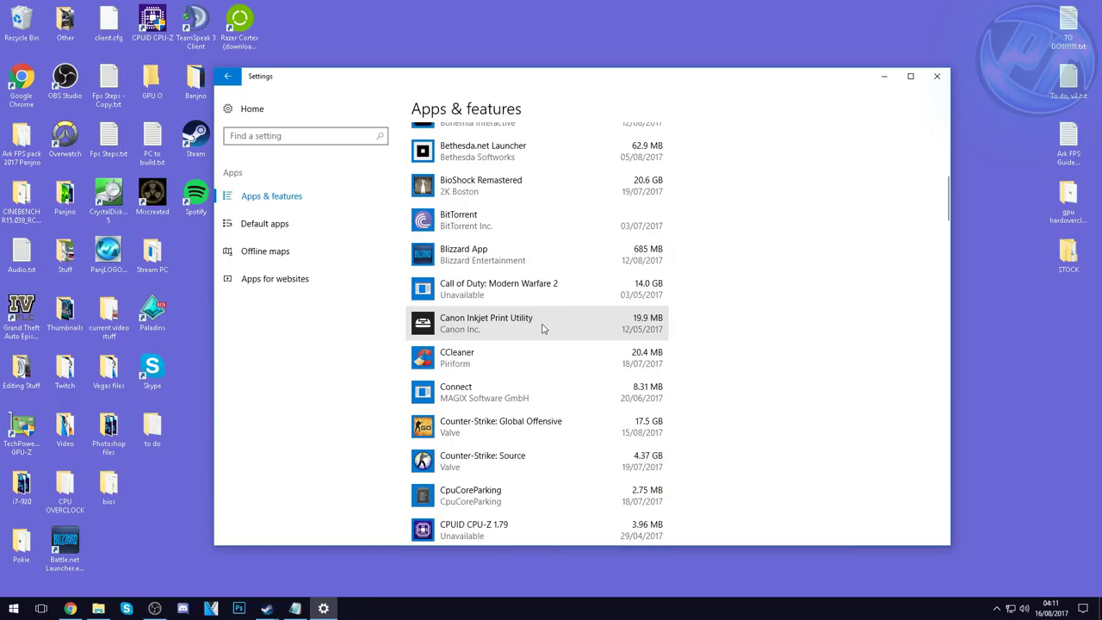
{"action": "scroll", "coordinate": [541, 322], "scroll_direction": "down", "scroll_amount": 2}
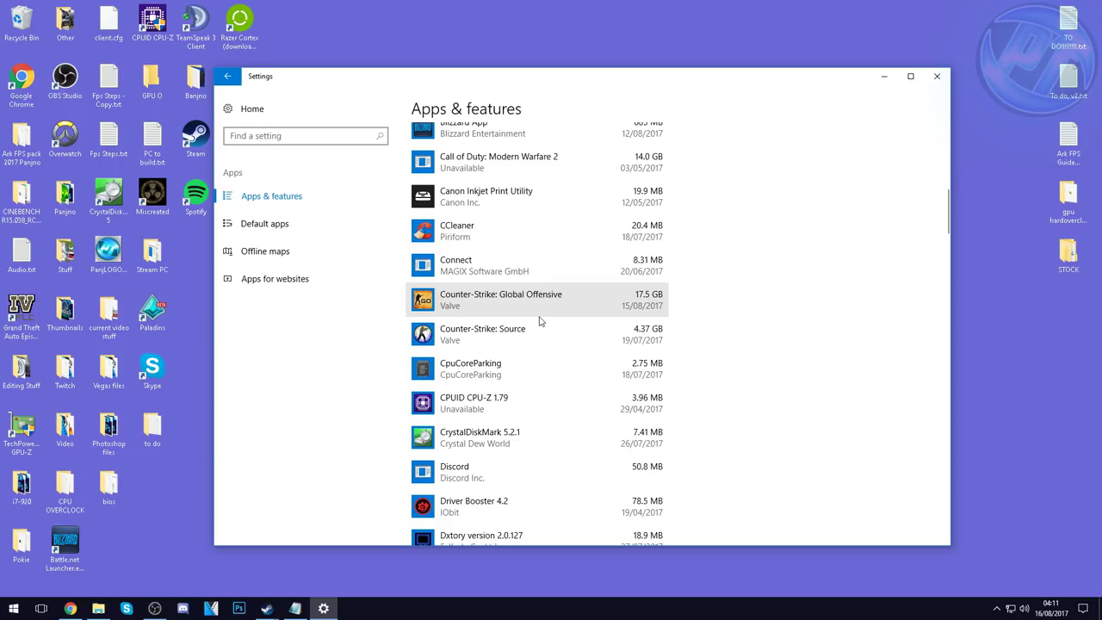
{"action": "left_click", "coordinate": [567, 276]}
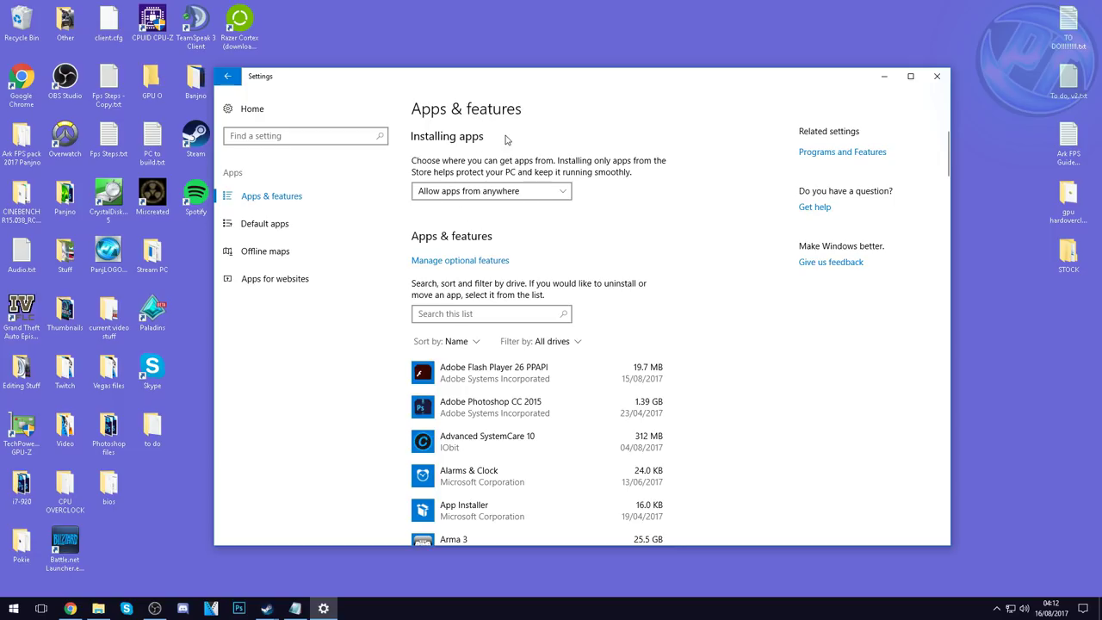
Step: Delete all offline maps and check the automatic map update setting
{"action": "left_click", "coordinate": [278, 254]}
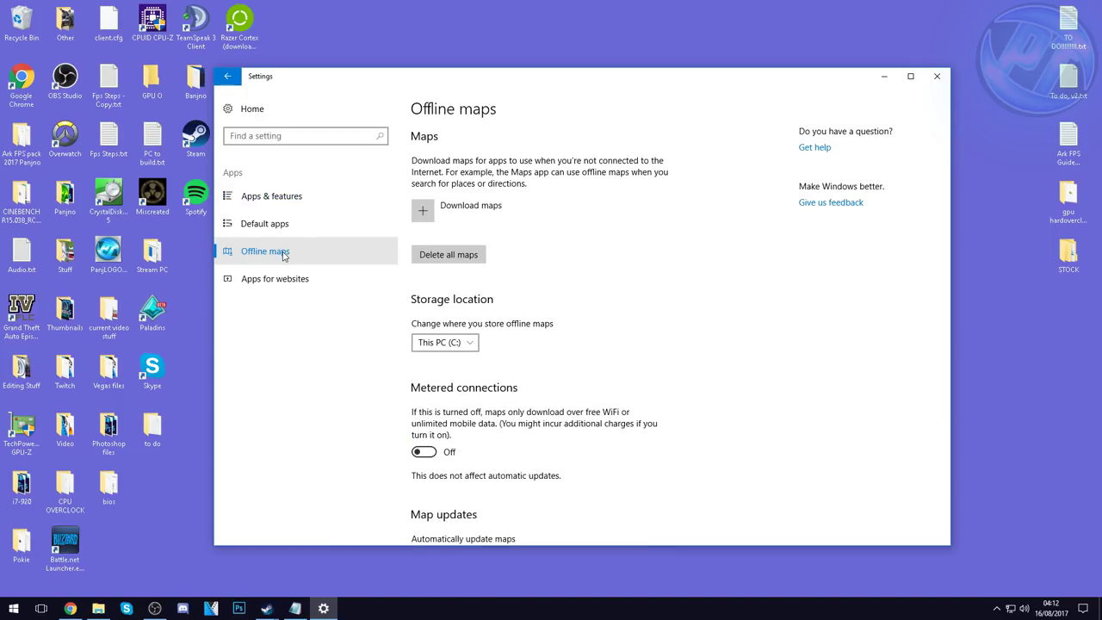
{"action": "left_click", "coordinate": [464, 258]}
{"action": "left_click", "coordinate": [501, 228]}
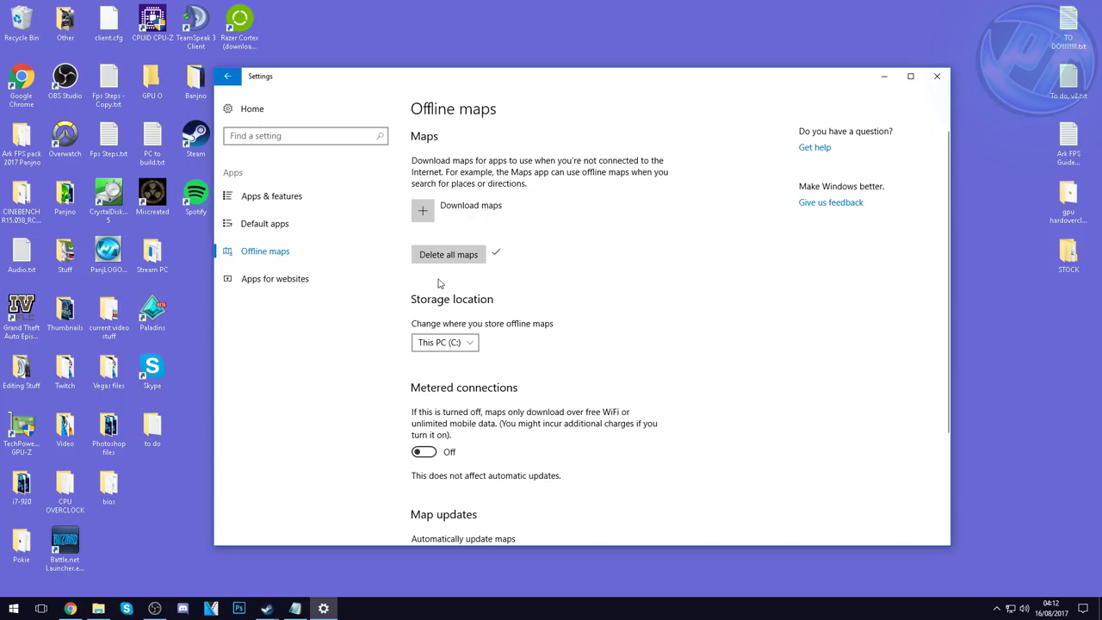
{"action": "scroll", "coordinate": [499, 389], "scroll_direction": "down", "scroll_amount": 3}
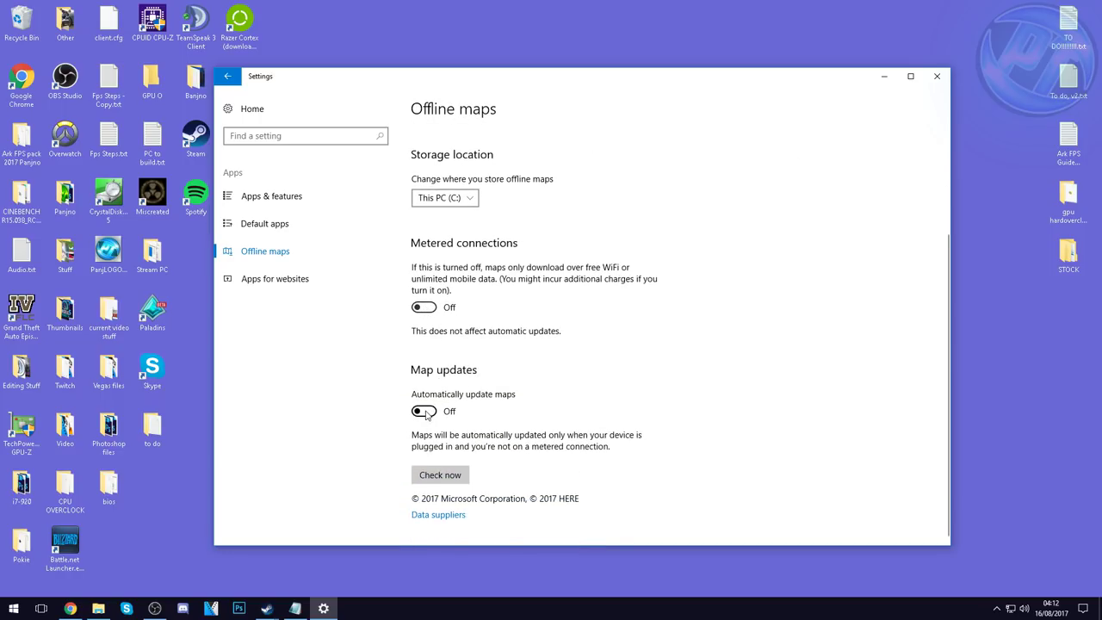
{"action": "scroll", "coordinate": [426, 404], "scroll_direction": "up", "scroll_amount": 3}
Step: Open the Gaming settings and switch recording game clips, screenshots and broadcasts using Game bar on and back off
{"action": "left_click", "coordinate": [272, 114]}
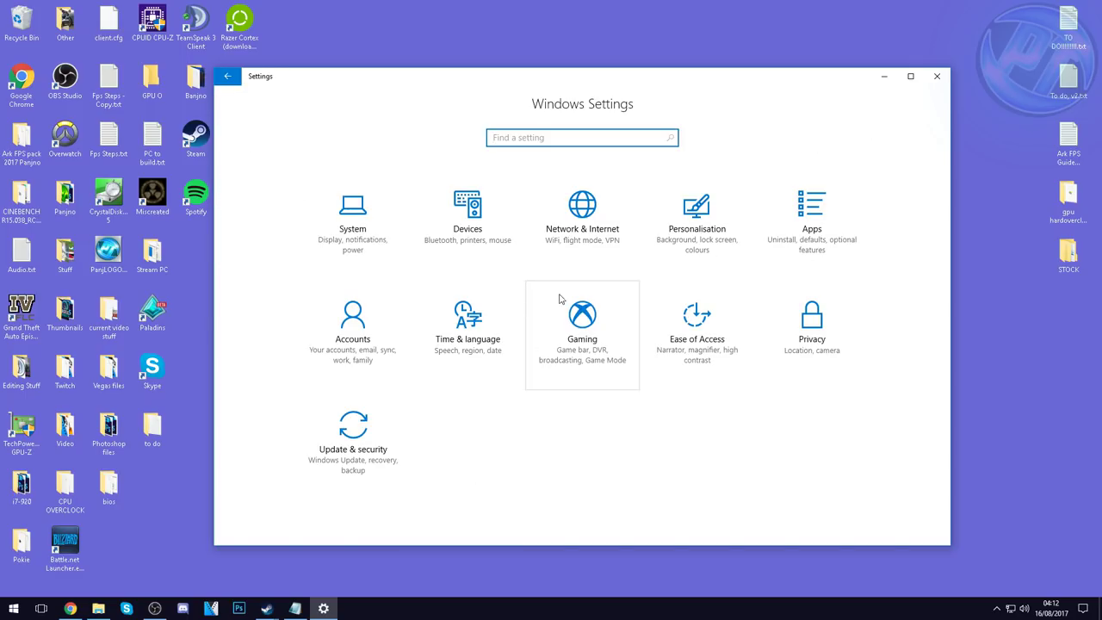
{"action": "left_click", "coordinate": [608, 328]}
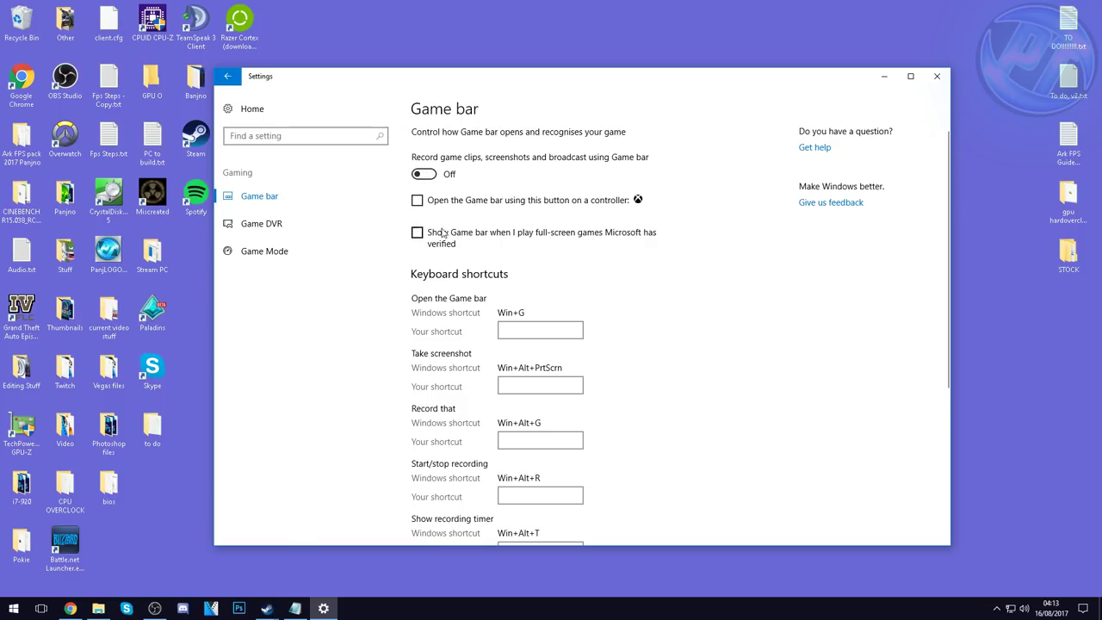
{"action": "scroll", "coordinate": [465, 272], "scroll_direction": "down", "scroll_amount": 3}
{"action": "scroll", "coordinate": [437, 226], "scroll_direction": "up", "scroll_amount": 3}
{"action": "left_click", "coordinate": [426, 174]}
{"action": "left_click", "coordinate": [428, 176]}
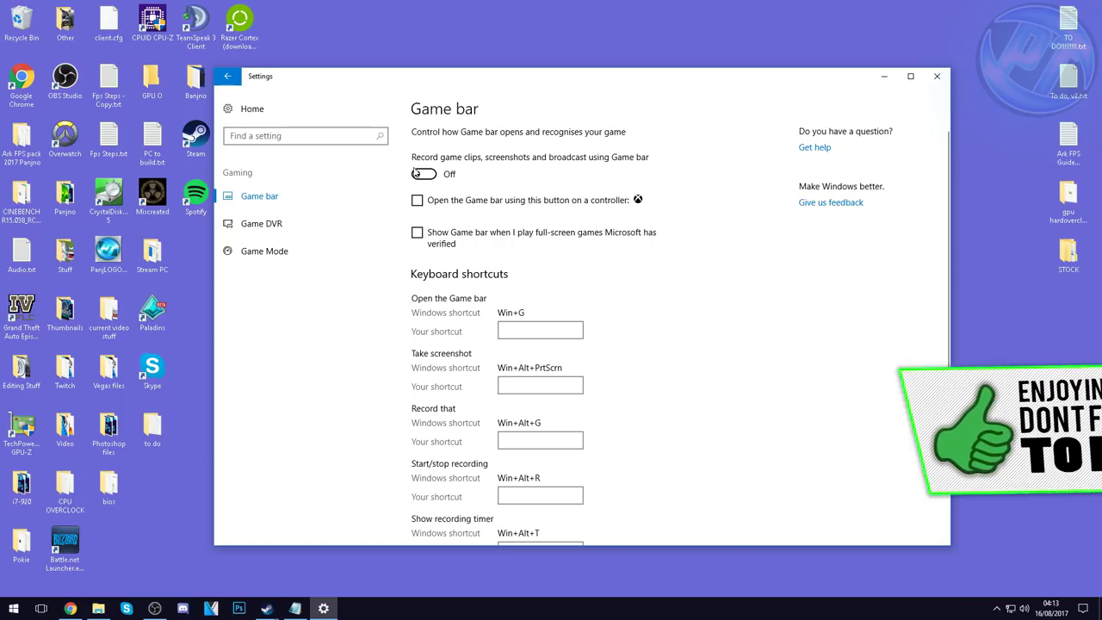
Step: Review the background recording, audio and video options for Game DVR
{"action": "left_click", "coordinate": [285, 225]}
{"action": "scroll", "coordinate": [438, 314], "scroll_direction": "down", "scroll_amount": 4}
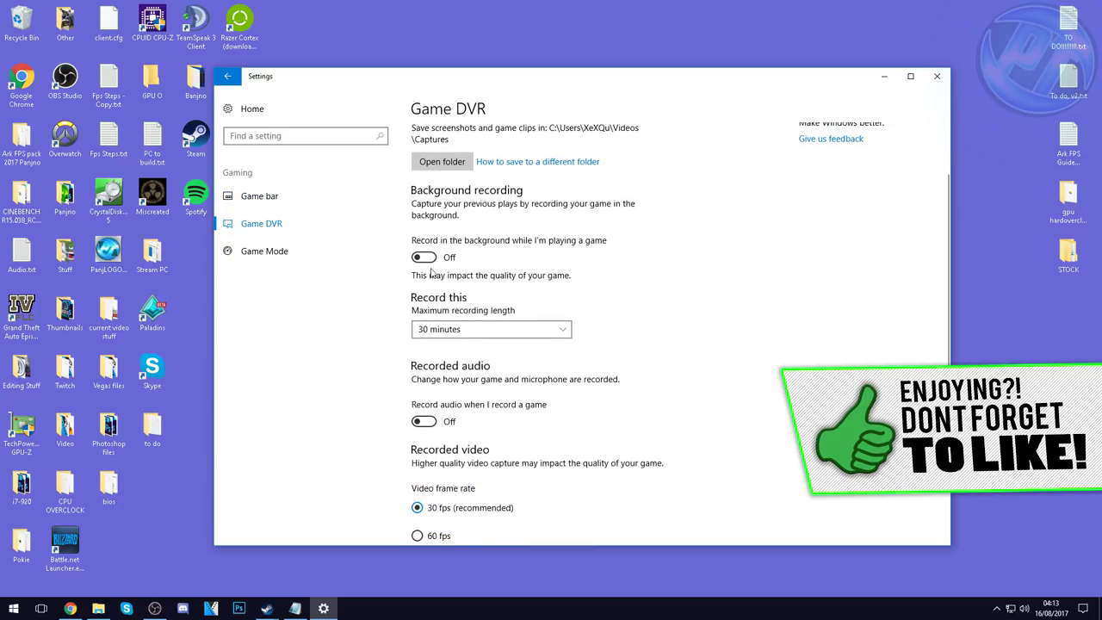
{"action": "scroll", "coordinate": [438, 311], "scroll_direction": "up", "scroll_amount": 2}
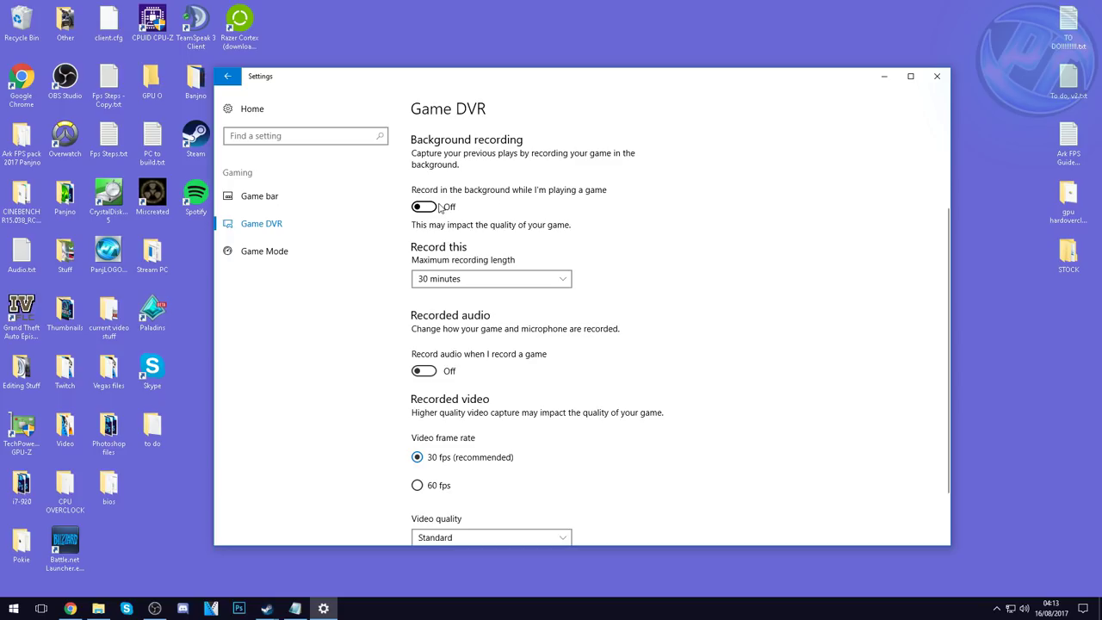
{"action": "scroll", "coordinate": [440, 208], "scroll_direction": "down", "scroll_amount": 2}
Step: Open the Game Mode page and switch Use Game Mode on and back off
{"action": "left_click", "coordinate": [264, 251]}
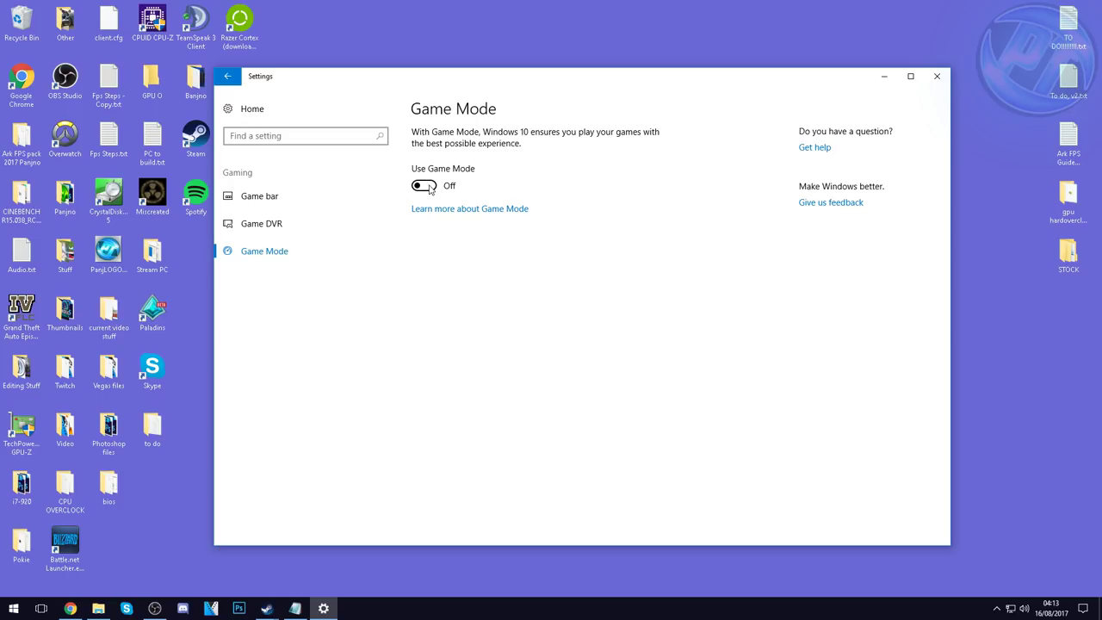
{"action": "left_click", "coordinate": [427, 186]}
{"action": "left_click", "coordinate": [432, 187]}
Step: Open the Narrator page of the Ease of Access settings and switch Narrator on and back off
{"action": "left_click", "coordinate": [256, 111]}
{"action": "left_click", "coordinate": [698, 340]}
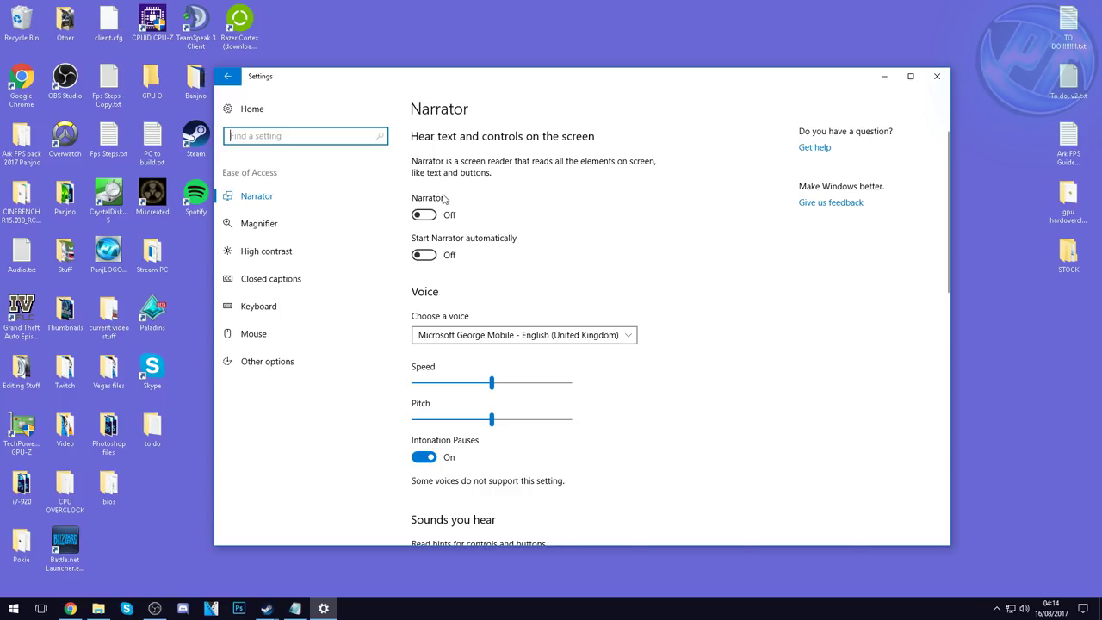
{"action": "scroll", "coordinate": [454, 239], "scroll_direction": "down", "scroll_amount": 3}
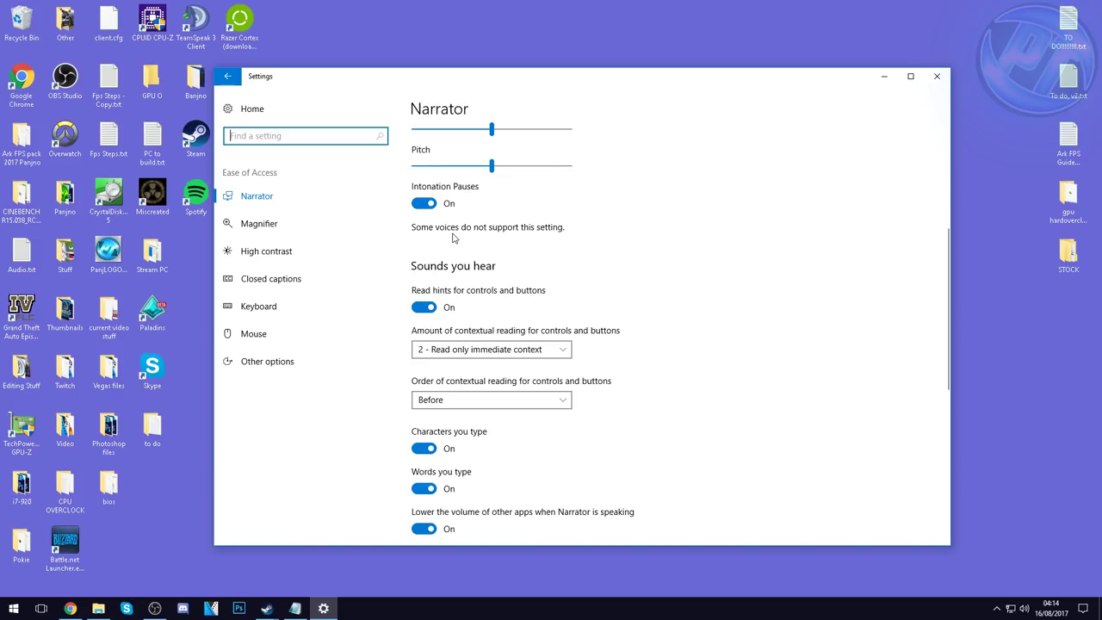
{"action": "scroll", "coordinate": [454, 238], "scroll_direction": "up", "scroll_amount": 3}
{"action": "left_click", "coordinate": [424, 216]}
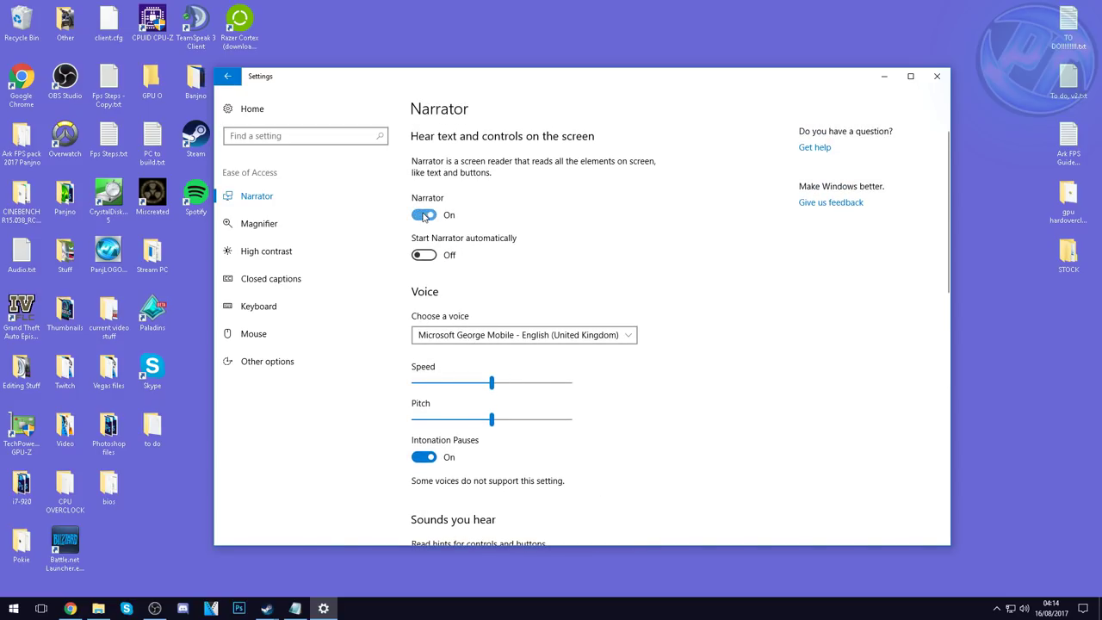
{"action": "left_click", "coordinate": [424, 216]}
Step: Switch Magnifier on and back off, and check the visual options under Other options
{"action": "left_click", "coordinate": [291, 227]}
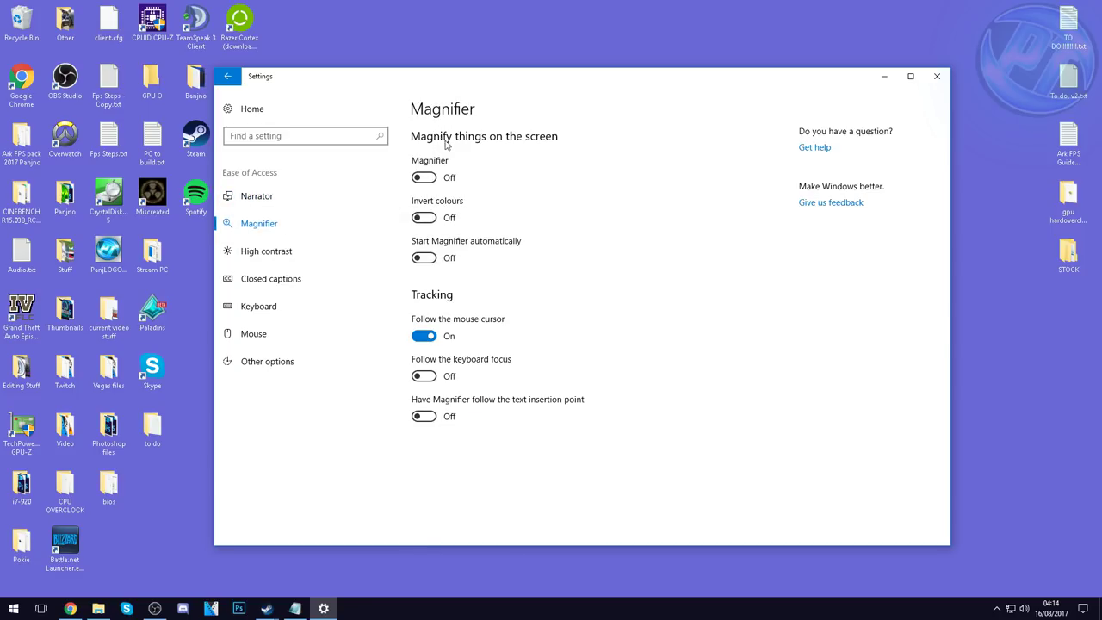
{"action": "left_click", "coordinate": [424, 177]}
{"action": "left_click", "coordinate": [424, 178]}
{"action": "left_click", "coordinate": [267, 361]}
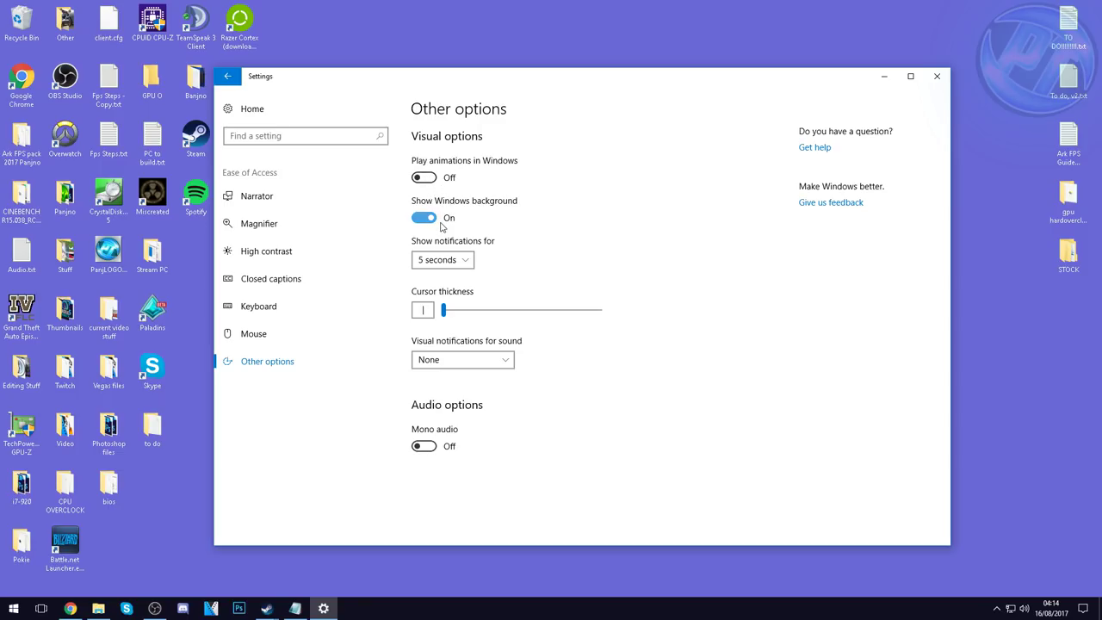
Step: Open the Privacy settings and check the General, Location, Camera, Microphone and Notifications permissions
{"action": "left_click", "coordinate": [237, 107]}
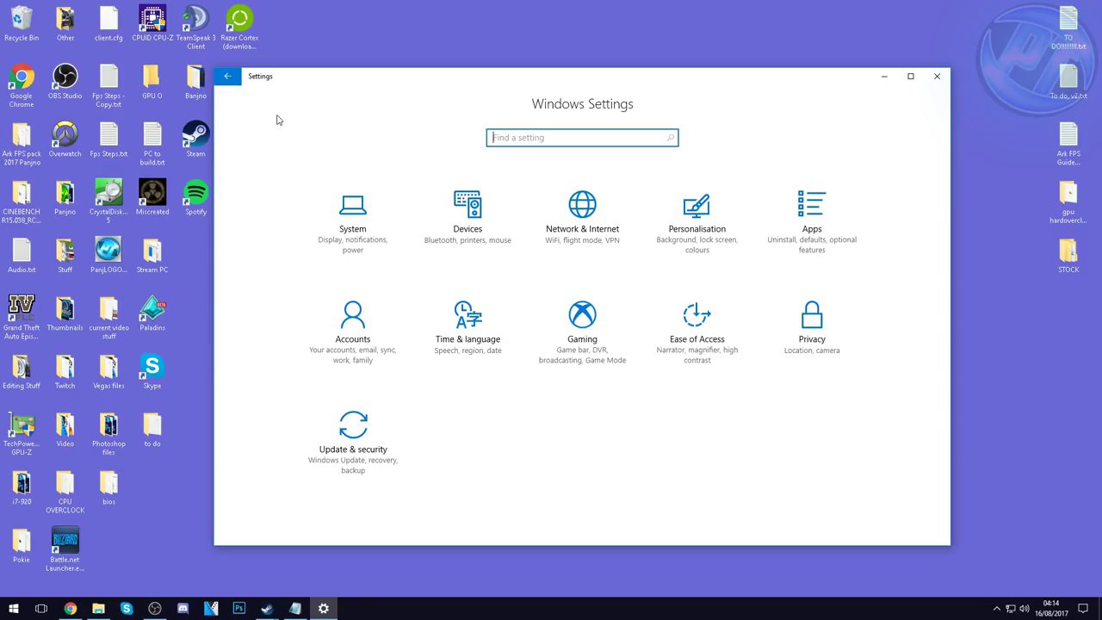
{"action": "left_click", "coordinate": [801, 330]}
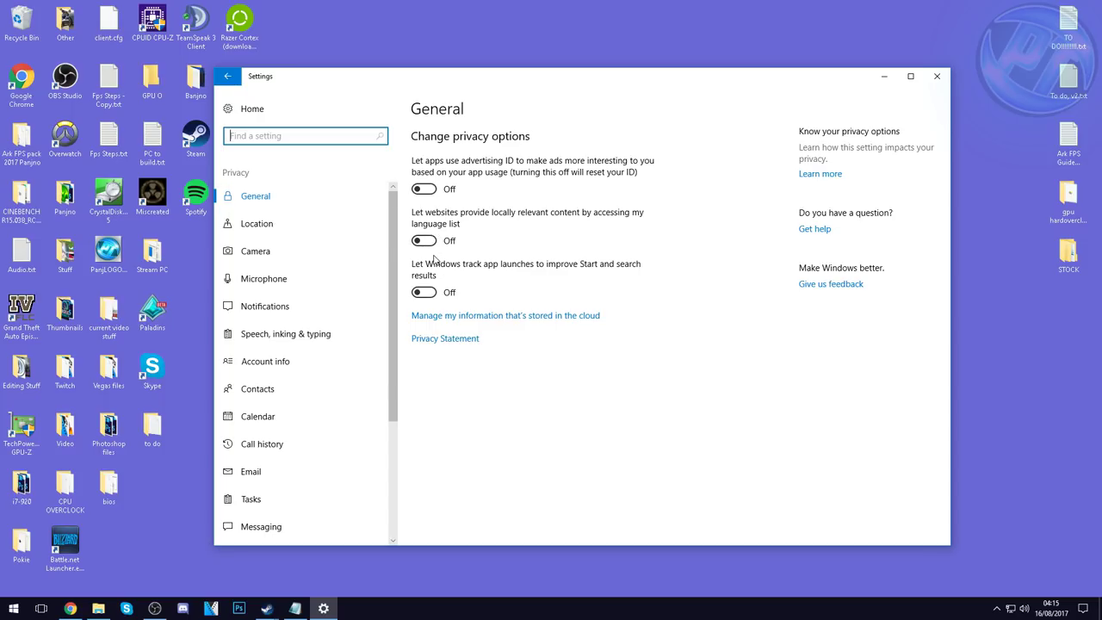
{"action": "left_click", "coordinate": [257, 223]}
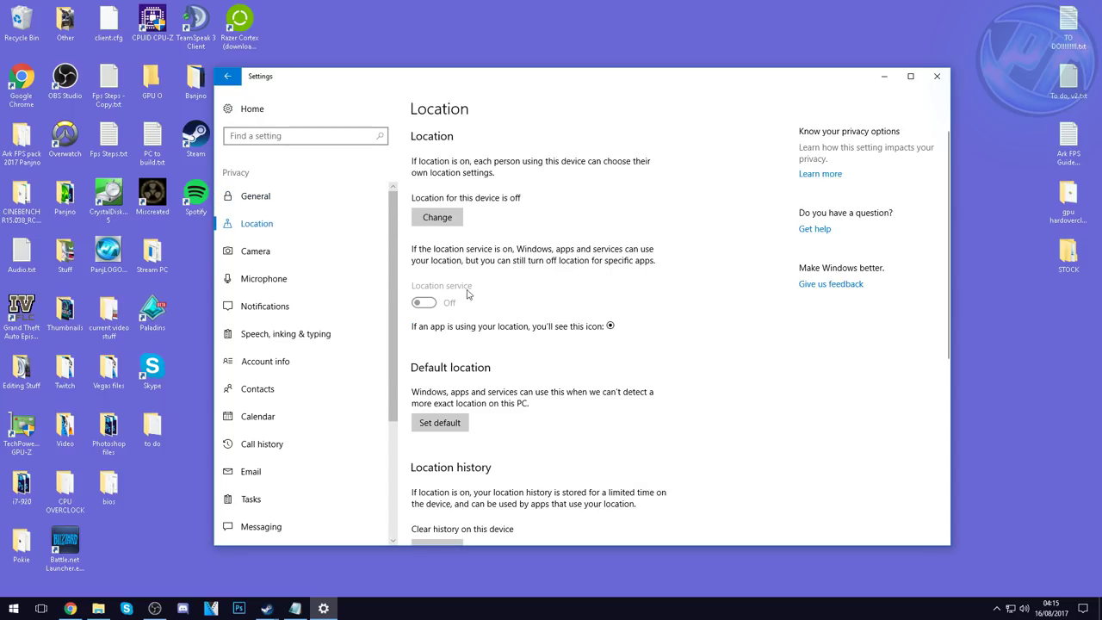
{"action": "scroll", "coordinate": [470, 293], "scroll_direction": "down", "scroll_amount": 5}
{"action": "left_click", "coordinate": [301, 252]}
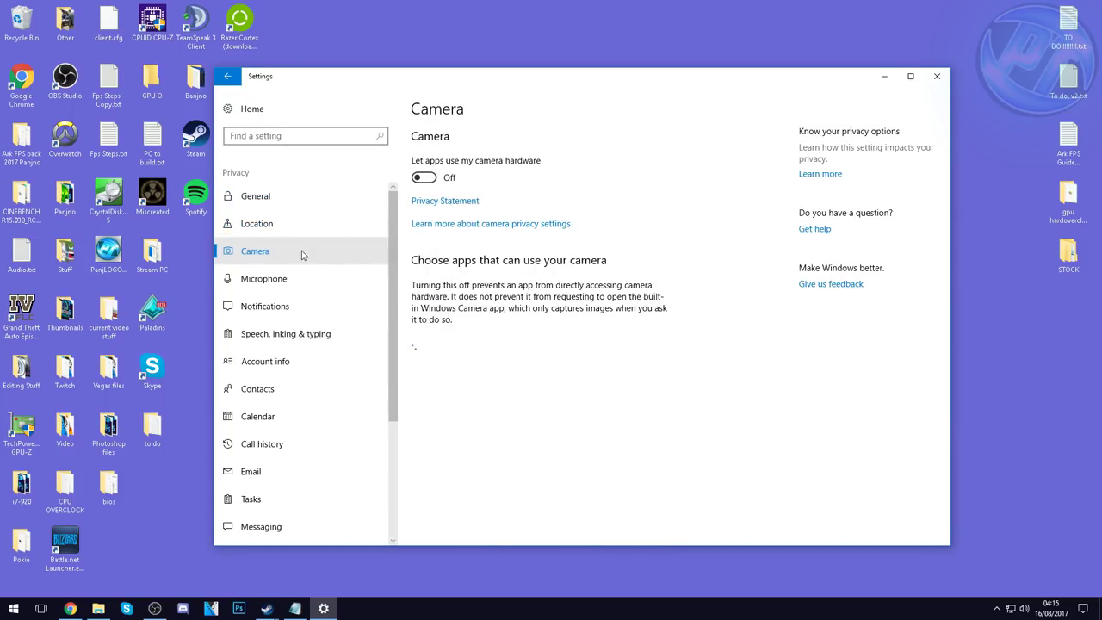
{"action": "left_click", "coordinate": [266, 279]}
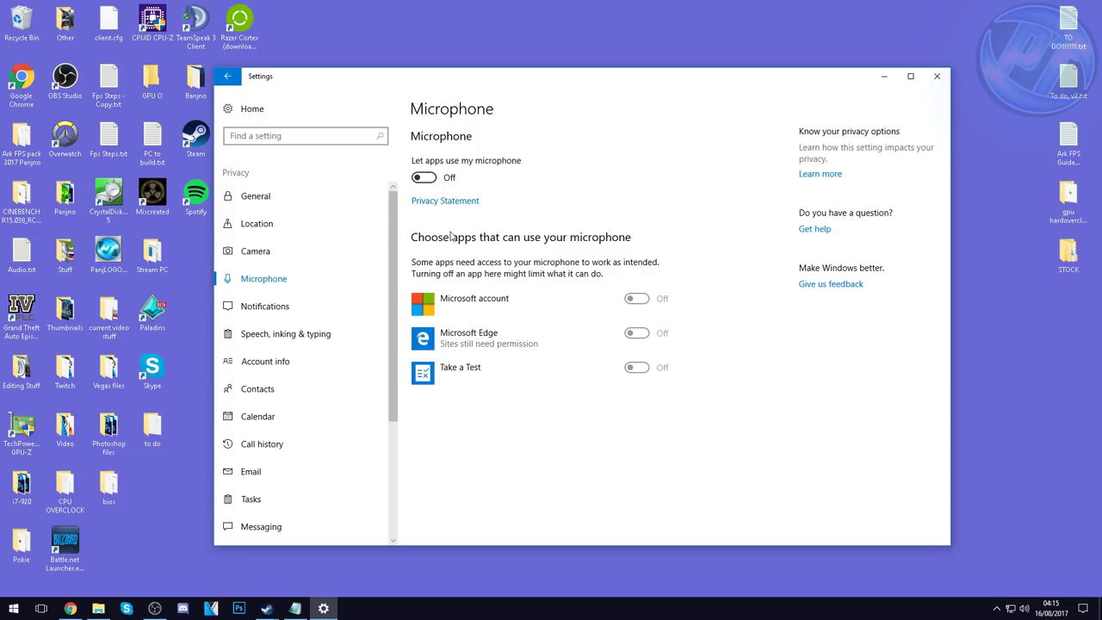
{"action": "left_click", "coordinate": [323, 297]}
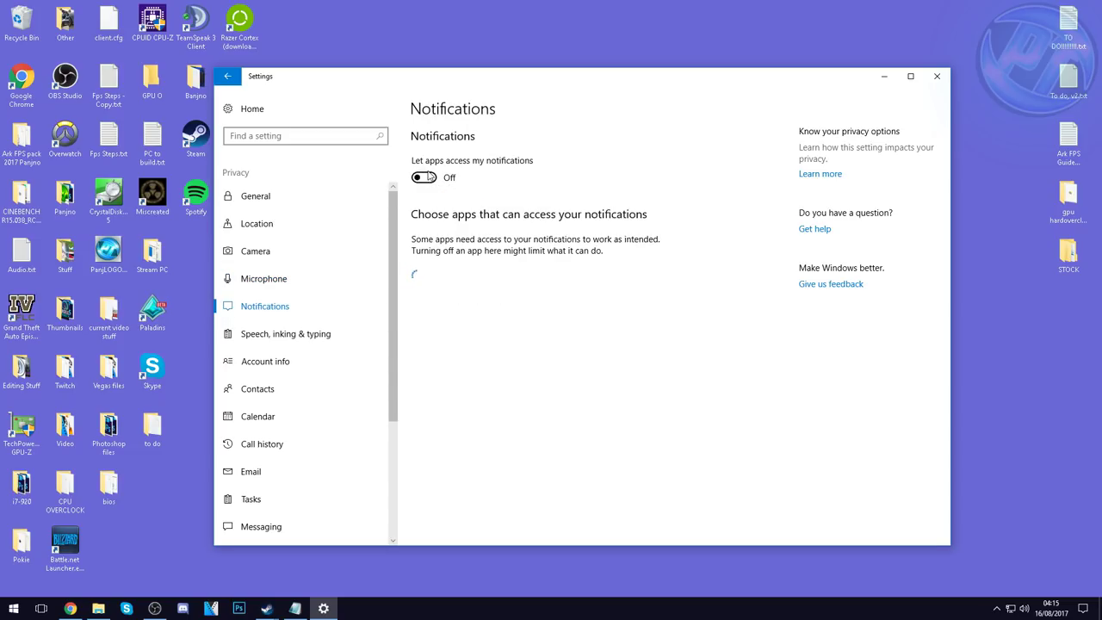
Step: Check the privacy permissions for speech and typing, account info, contacts, calendar, call history, email and tasks
{"action": "left_click", "coordinate": [315, 334]}
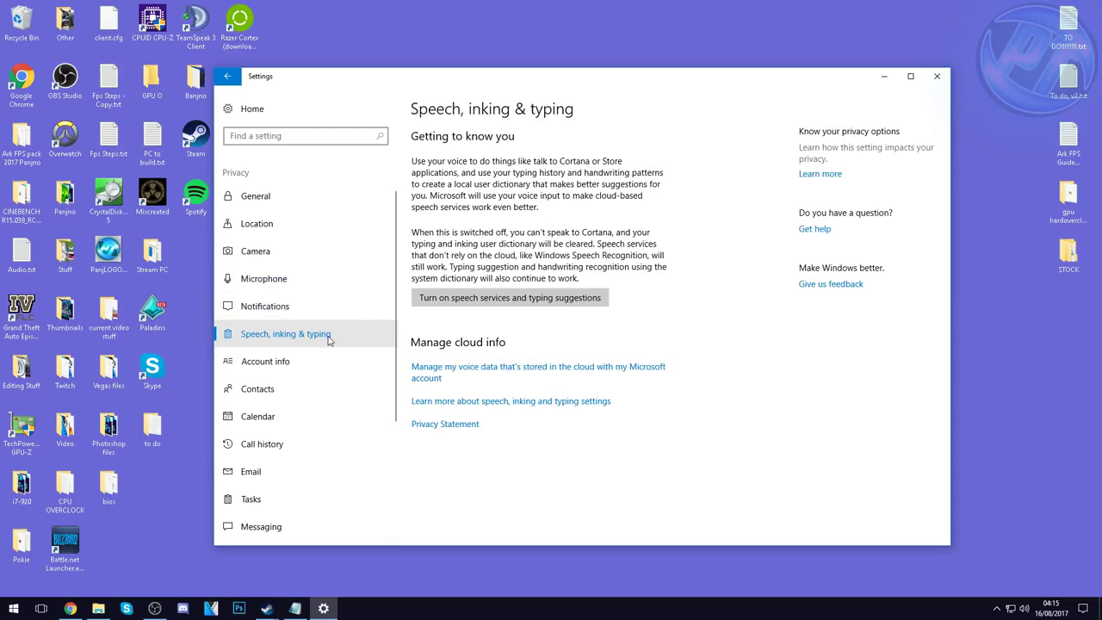
{"action": "left_click", "coordinate": [290, 360]}
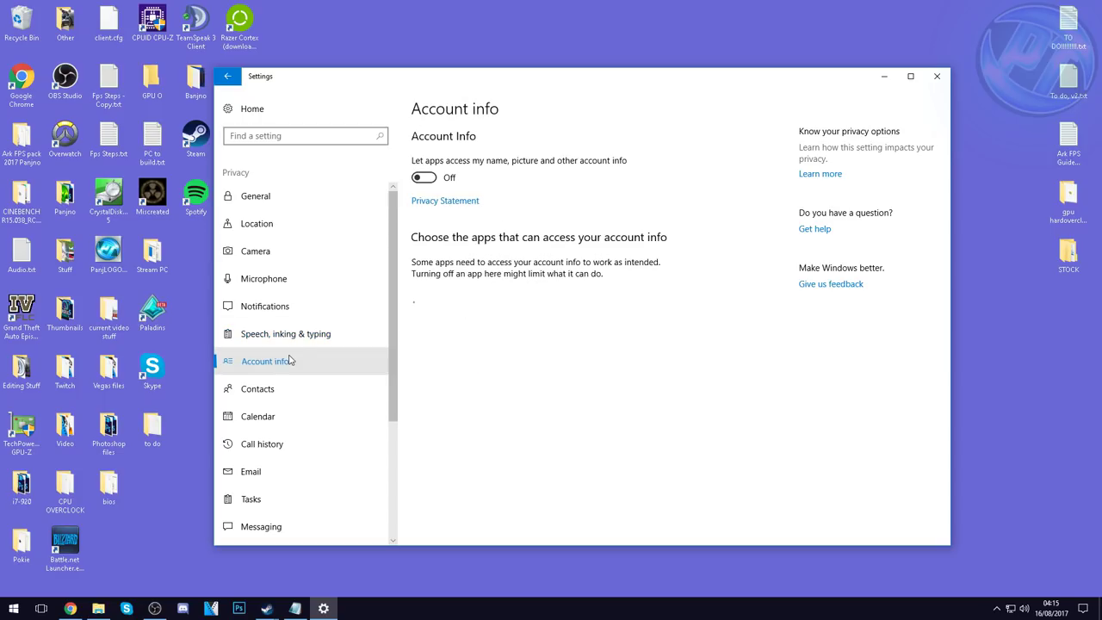
{"action": "left_click", "coordinate": [285, 388]}
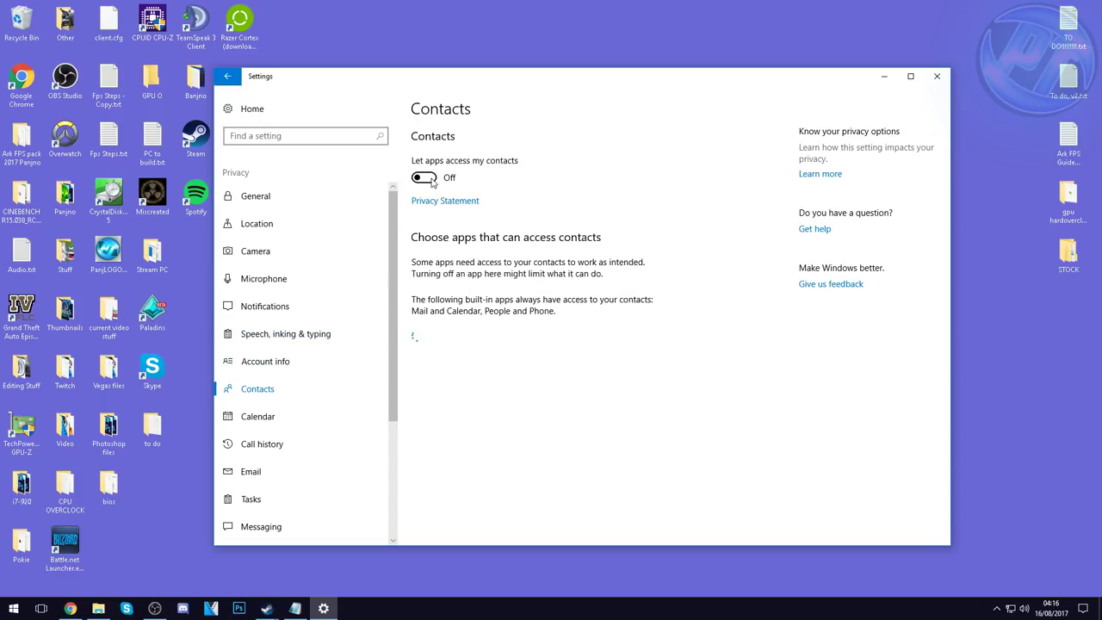
{"action": "left_click", "coordinate": [307, 416]}
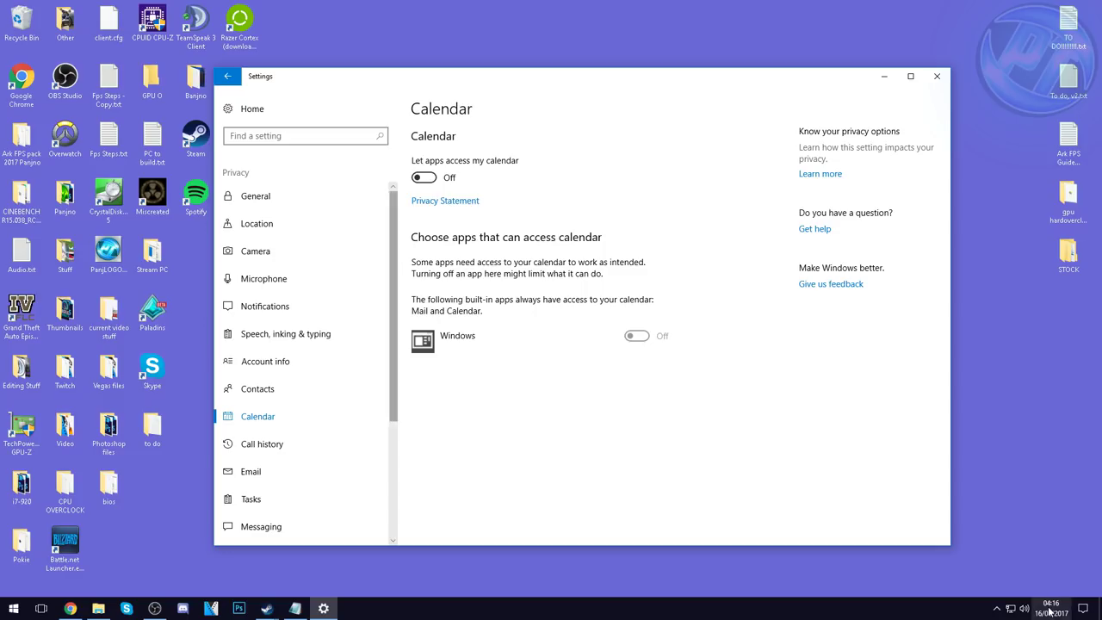
{"action": "left_click", "coordinate": [327, 443]}
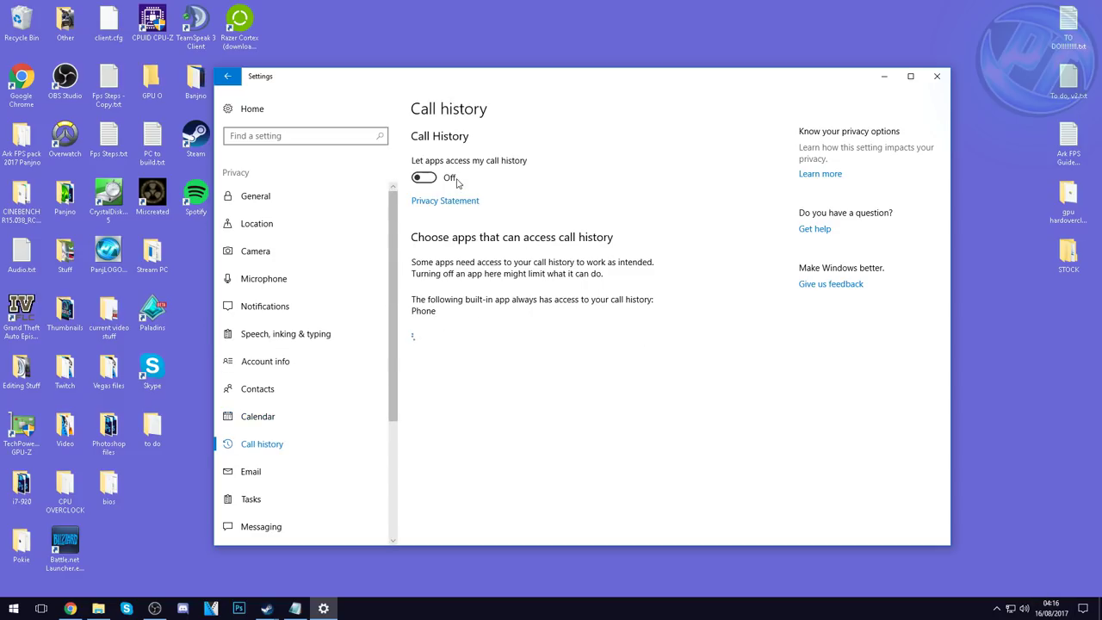
{"action": "left_click", "coordinate": [306, 471]}
{"action": "left_click", "coordinate": [277, 497]}
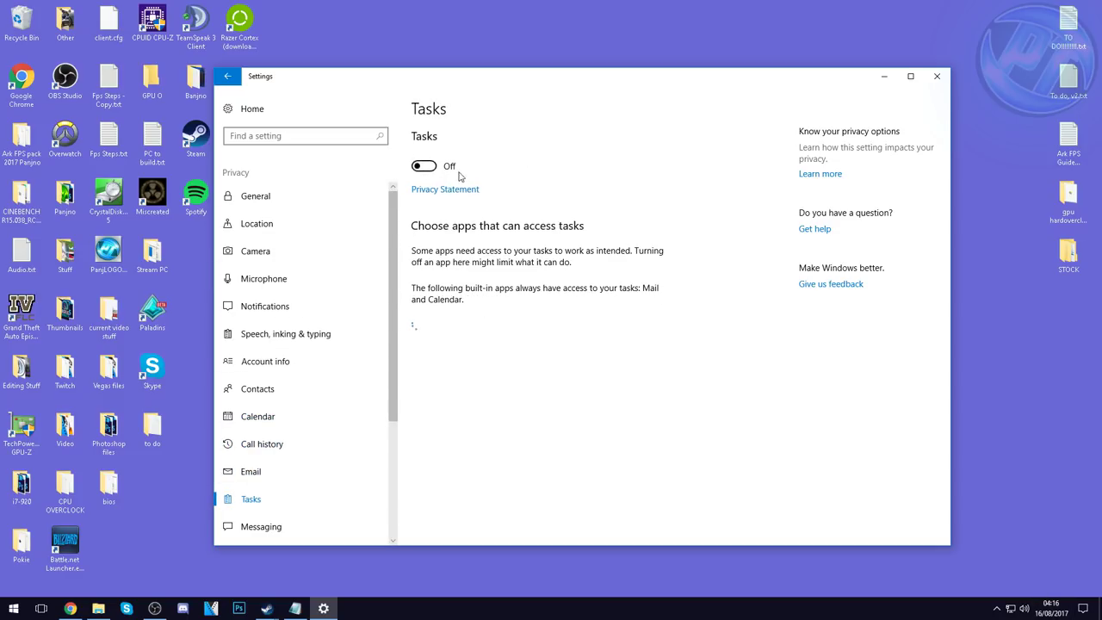
Step: Check the privacy permissions for Messaging, Radios and Other devices
{"action": "left_click", "coordinate": [285, 526]}
{"action": "scroll", "coordinate": [349, 369], "scroll_direction": "down", "scroll_amount": 3}
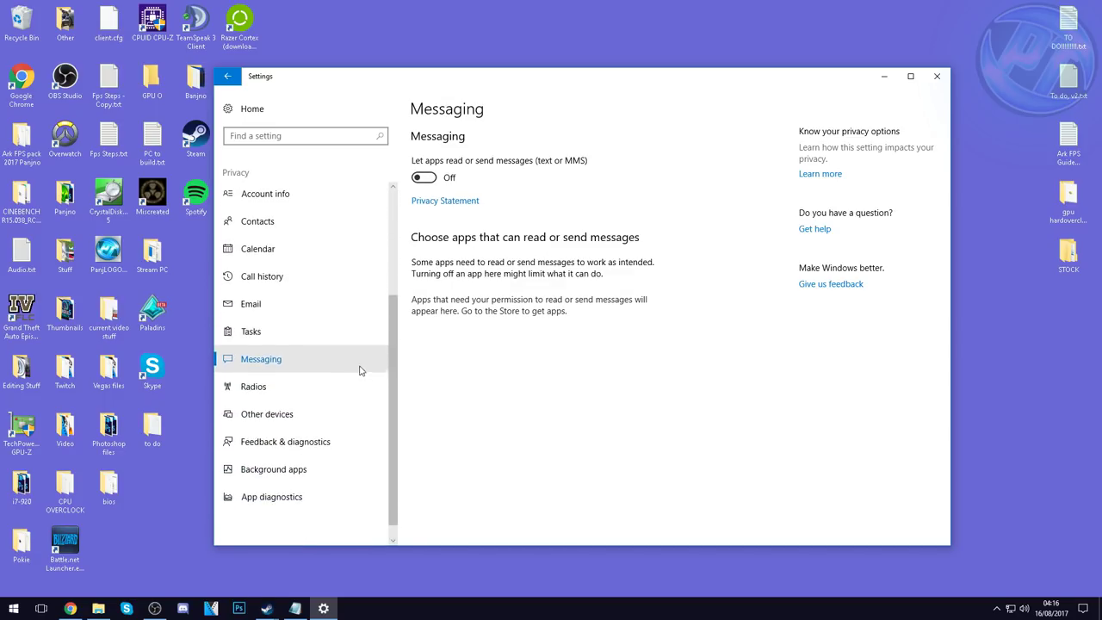
{"action": "left_click", "coordinate": [362, 373]}
{"action": "left_click", "coordinate": [353, 400]}
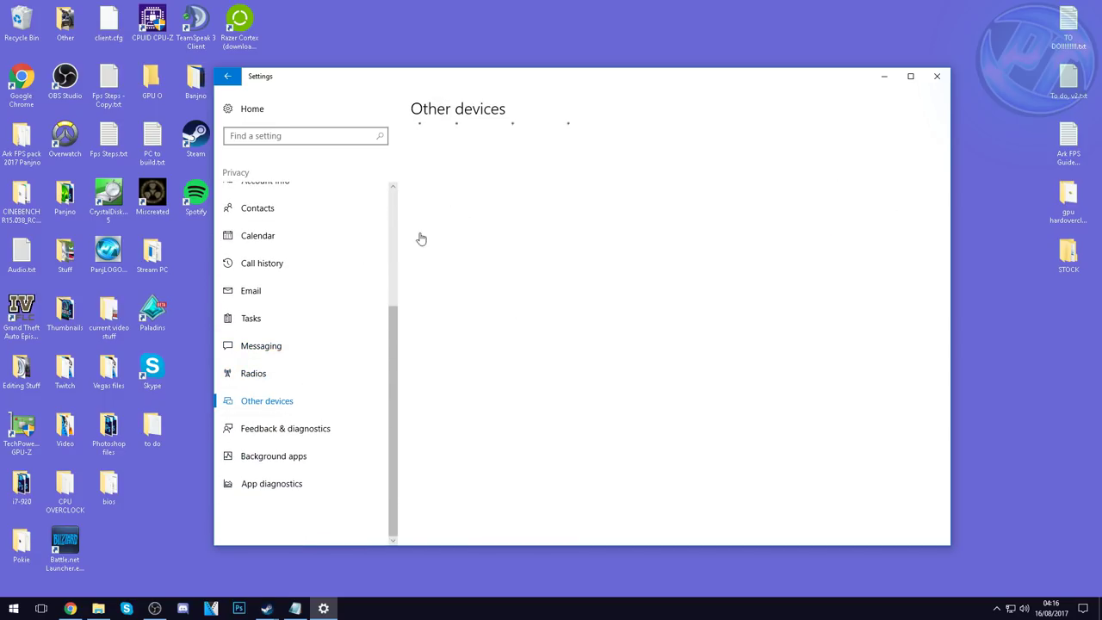
Step: Set the Feedback & diagnostics option for how often Windows should ask for feedback to Never
{"action": "left_click", "coordinate": [315, 428]}
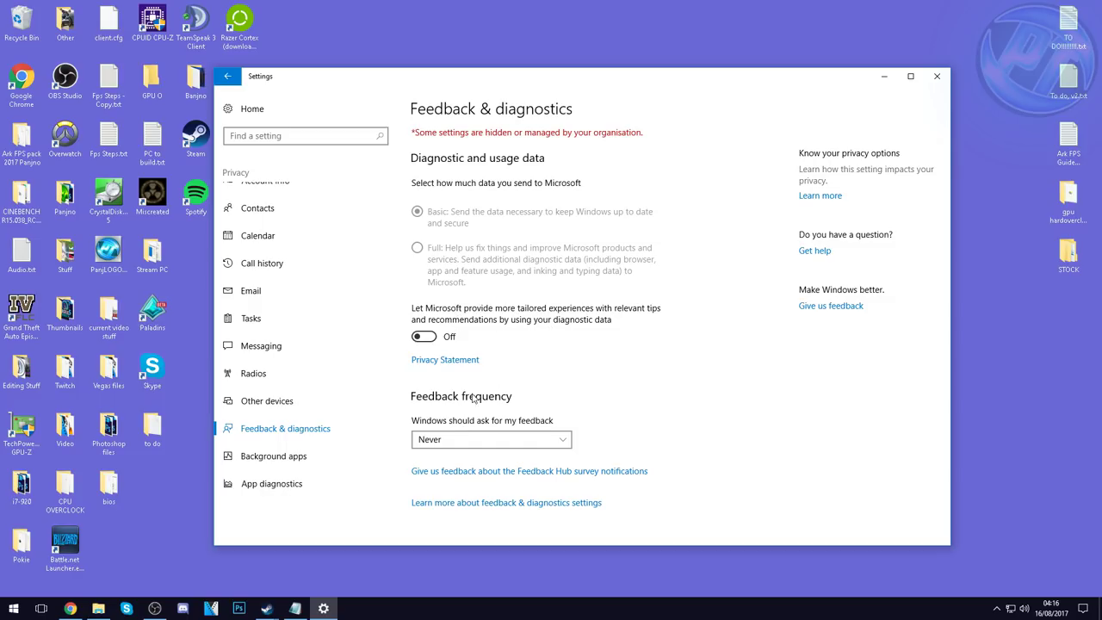
{"action": "left_click", "coordinate": [534, 433]}
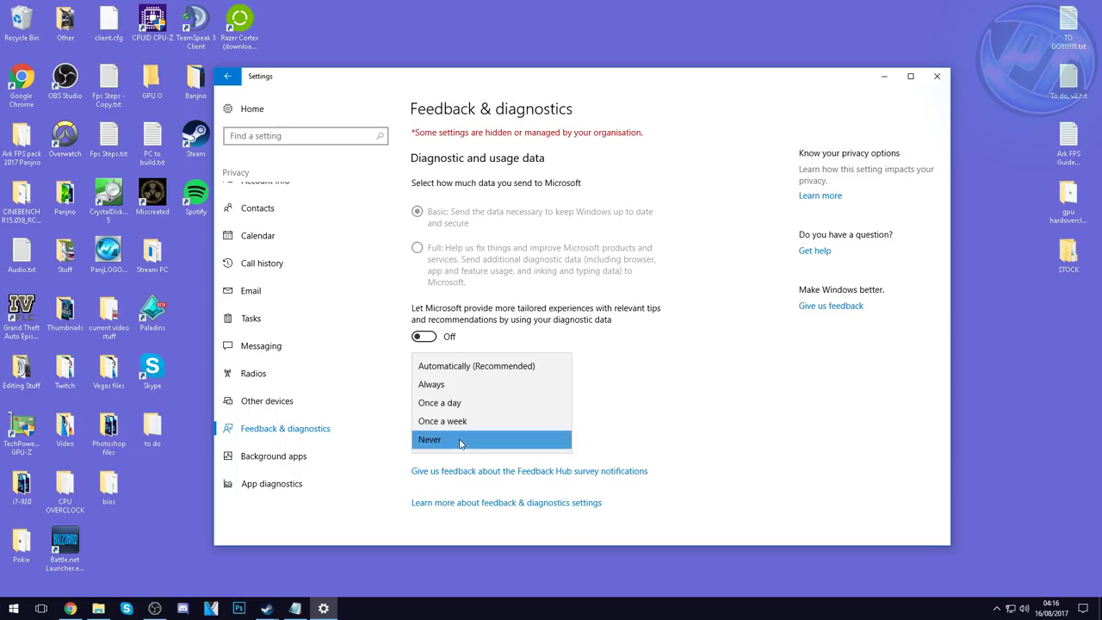
{"action": "left_click", "coordinate": [534, 440]}
Step: Switch letting apps run in the background on and back off, and check the App diagnostics permission
{"action": "left_click", "coordinate": [308, 454]}
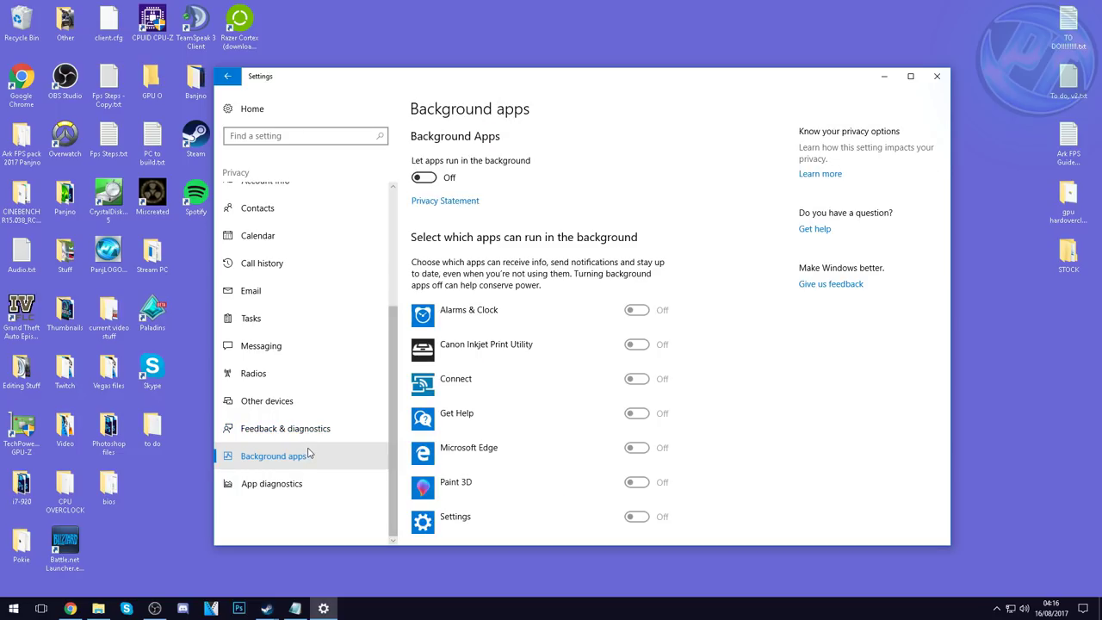
{"action": "left_click", "coordinate": [435, 176]}
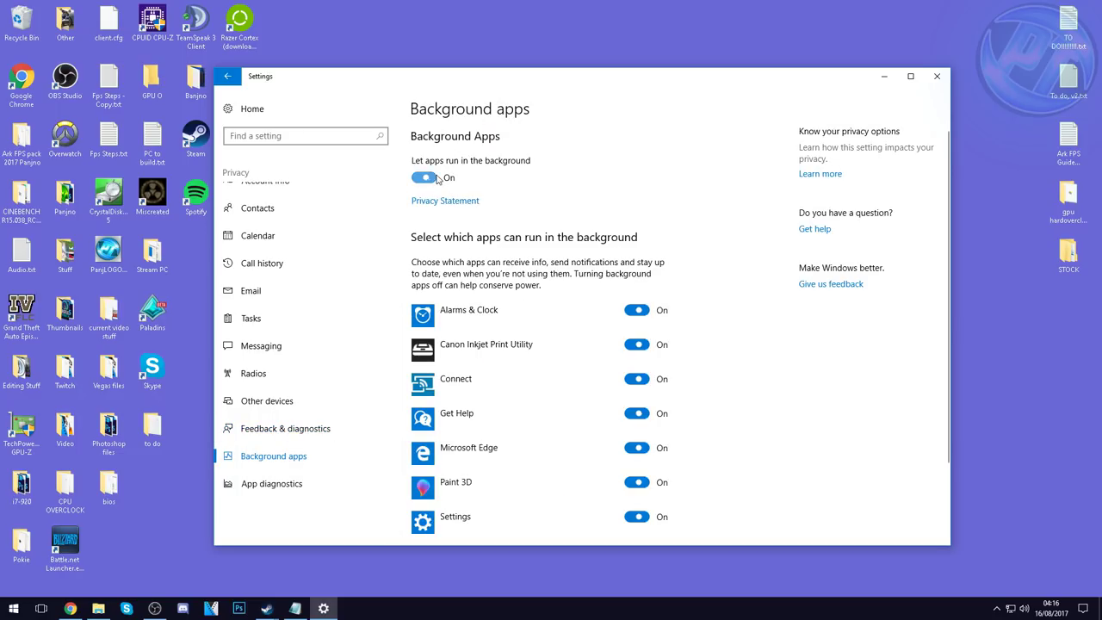
{"action": "left_click", "coordinate": [435, 176]}
{"action": "left_click", "coordinate": [370, 483]}
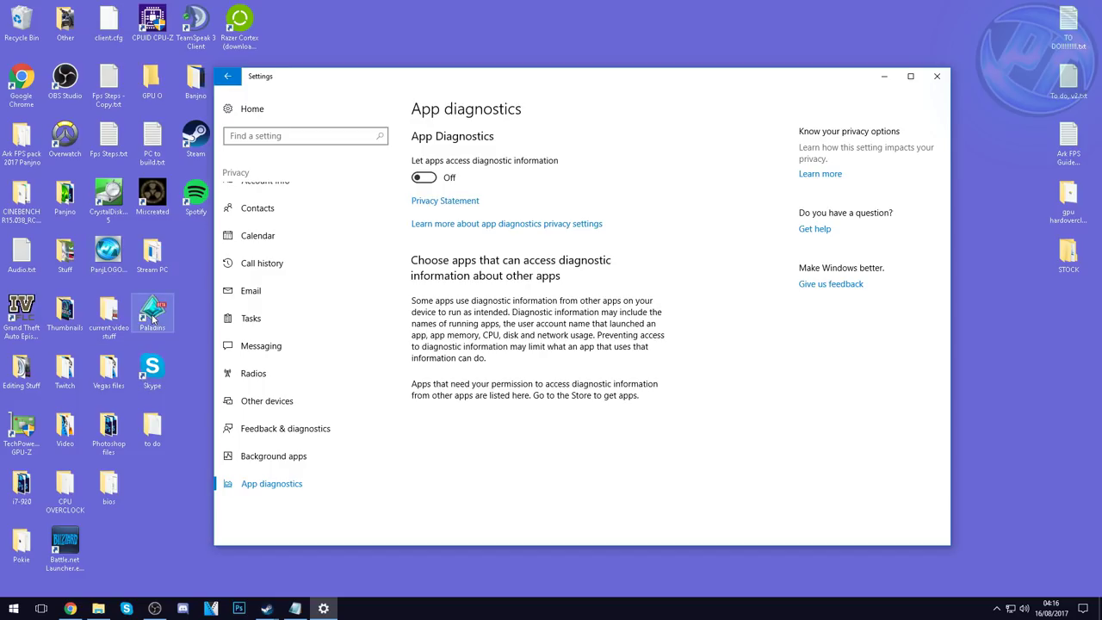
{"action": "left_click", "coordinate": [190, 319]}
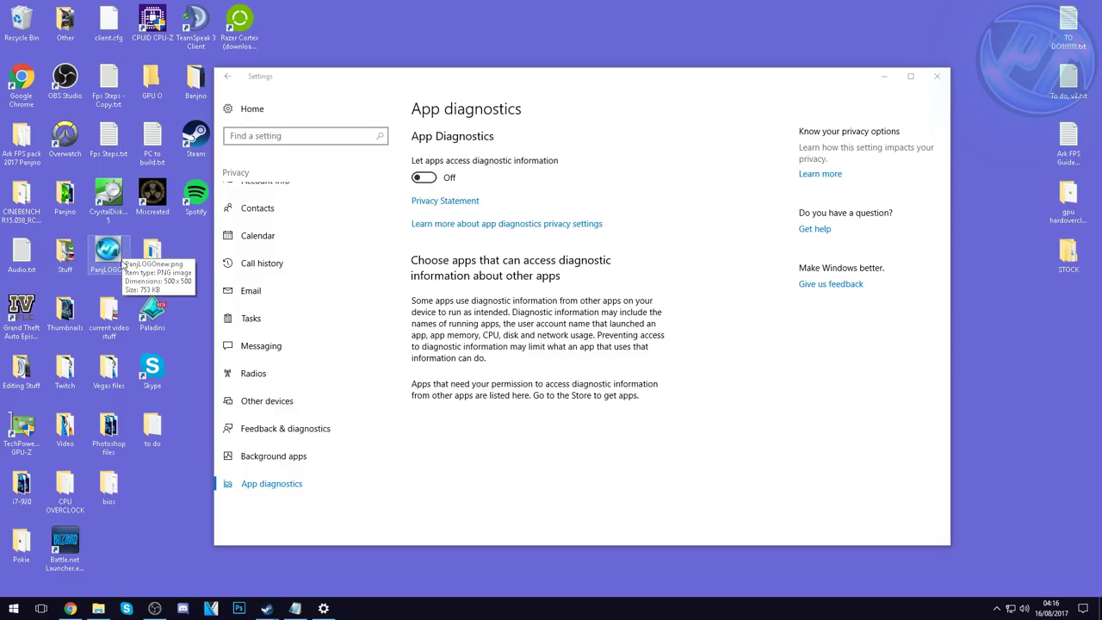
Step: Review the advanced Windows Update options and how updates are delivered from other PCs, and close Settings
{"action": "left_click", "coordinate": [227, 115]}
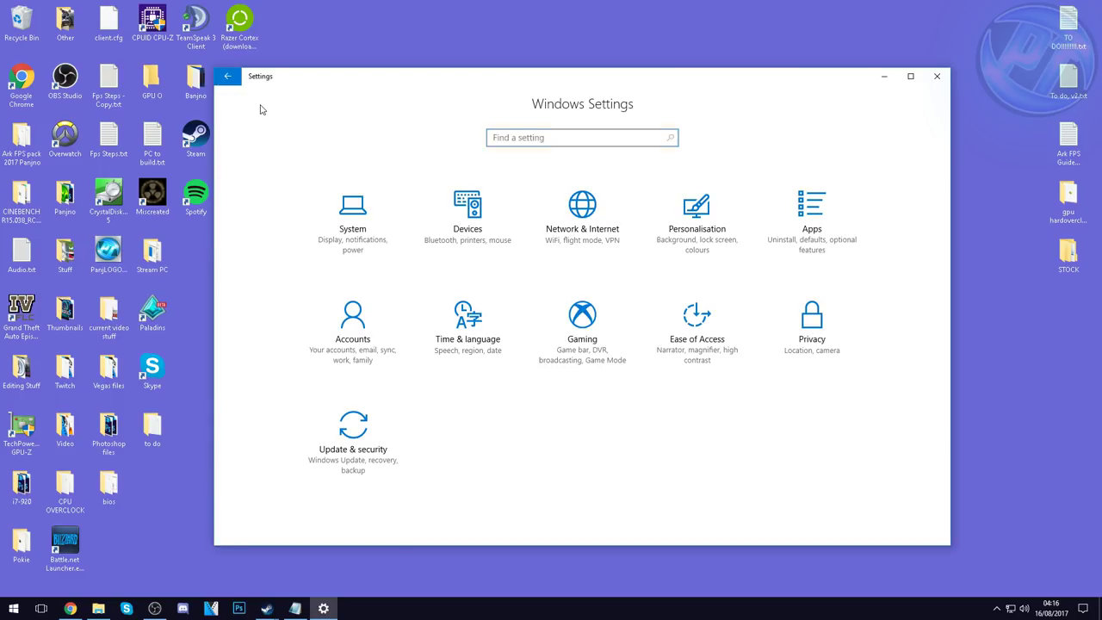
{"action": "left_click", "coordinate": [372, 432]}
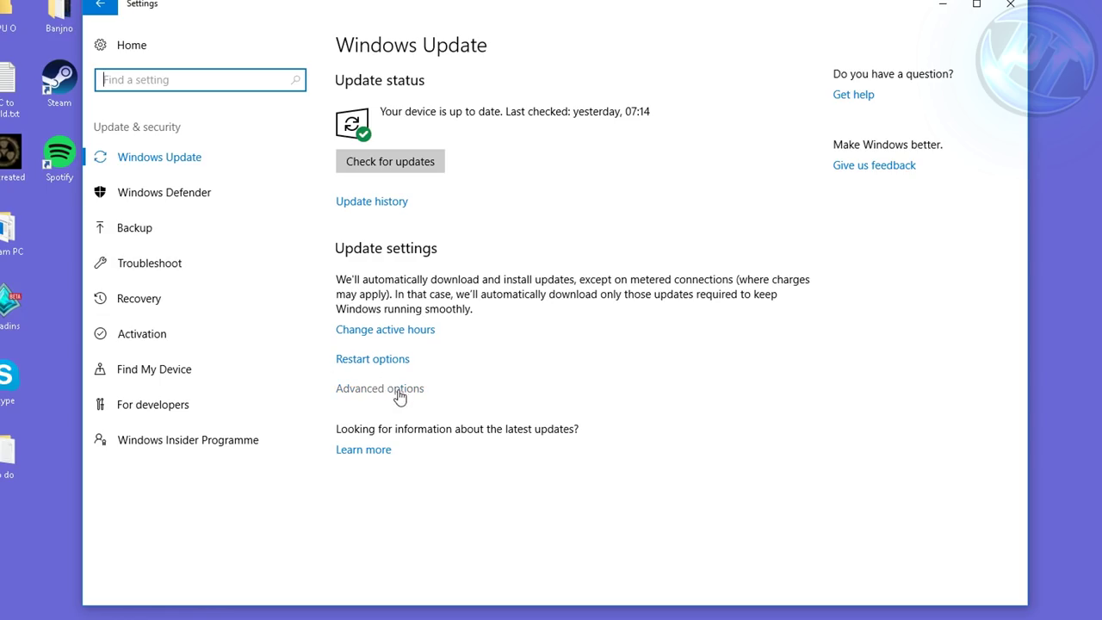
{"action": "left_click", "coordinate": [384, 392]}
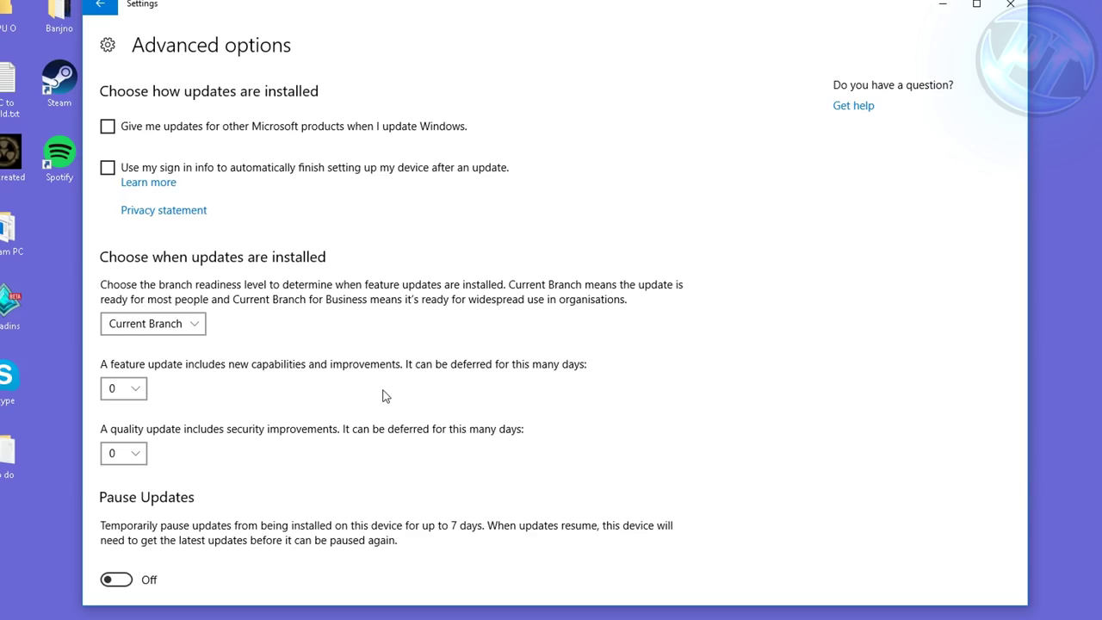
{"action": "scroll", "coordinate": [284, 331], "scroll_direction": "down", "scroll_amount": 2}
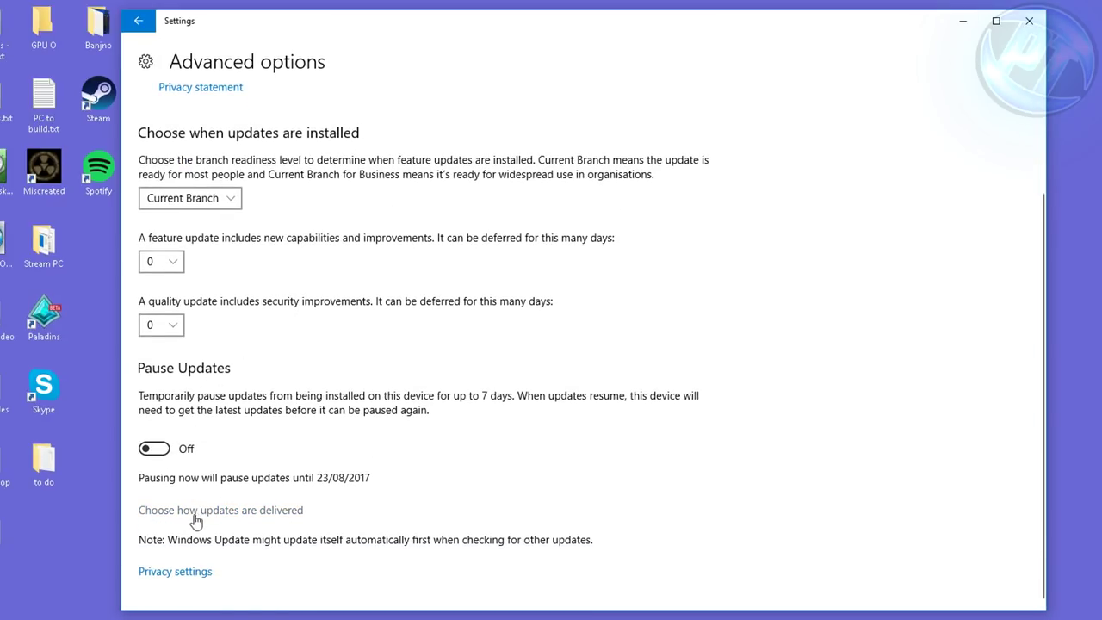
{"action": "left_click", "coordinate": [246, 513]}
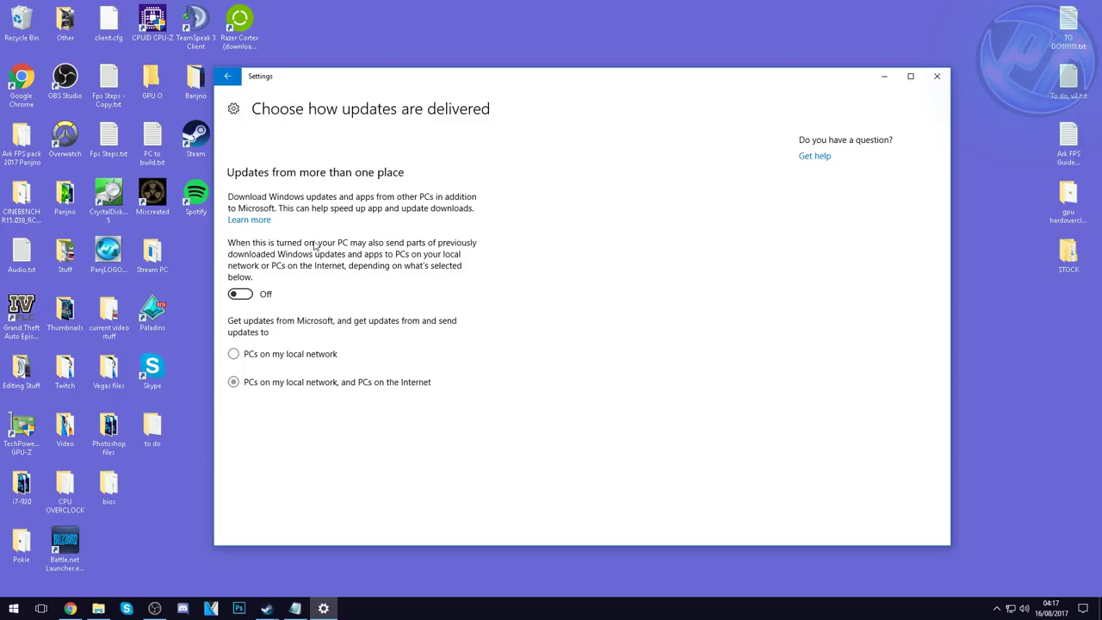
{"action": "key", "text": "alt+Left"}
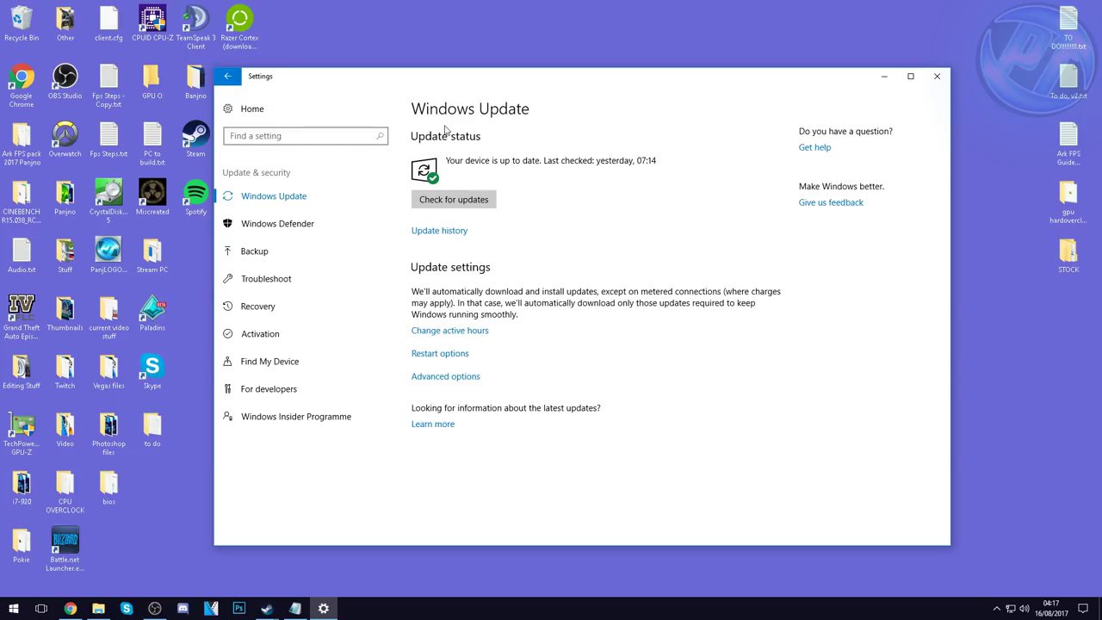
{"action": "left_click", "coordinate": [937, 76]}
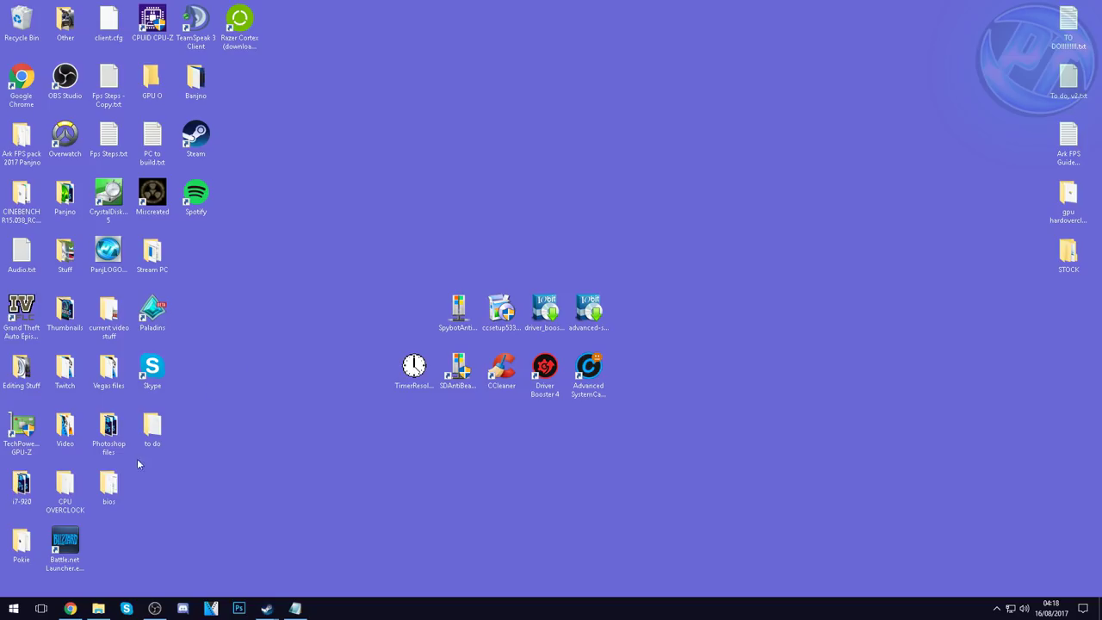
Step: Search Windows for "power", open the power plan editor and go up to the Power Options plan list
{"action": "left_click", "coordinate": [13, 609]}
{"action": "type", "text": "power"}
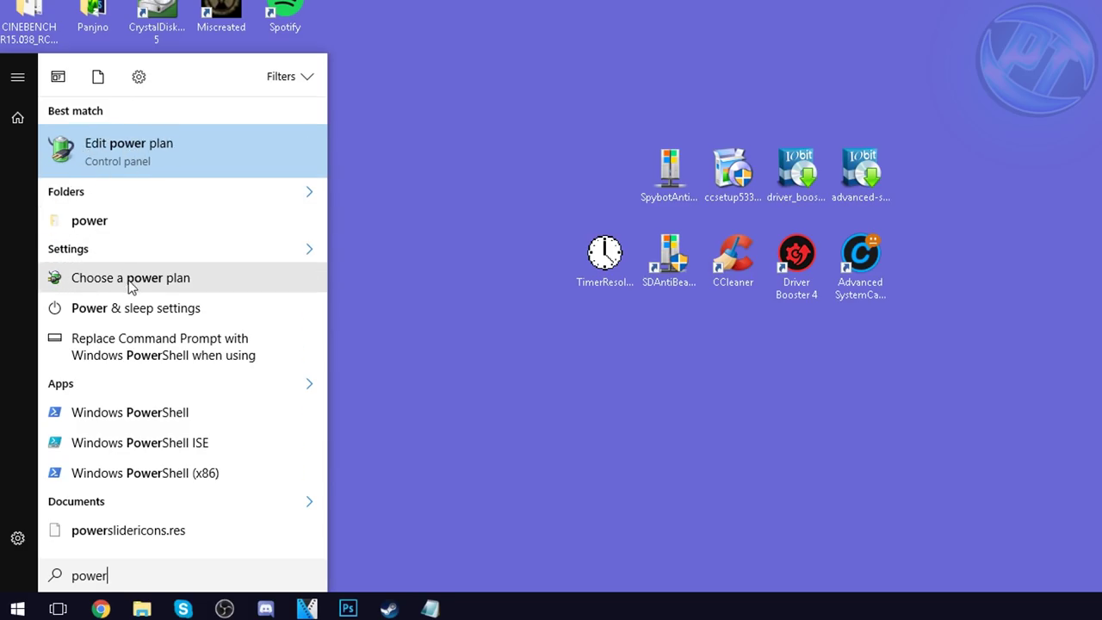
{"action": "left_click", "coordinate": [154, 144]}
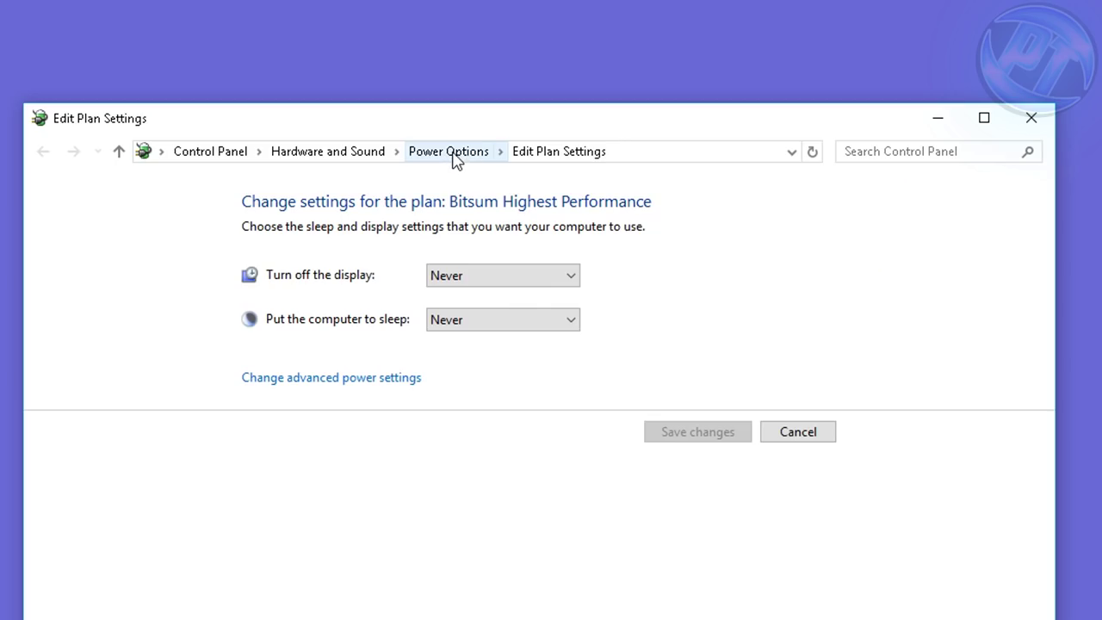
{"action": "left_click", "coordinate": [448, 153]}
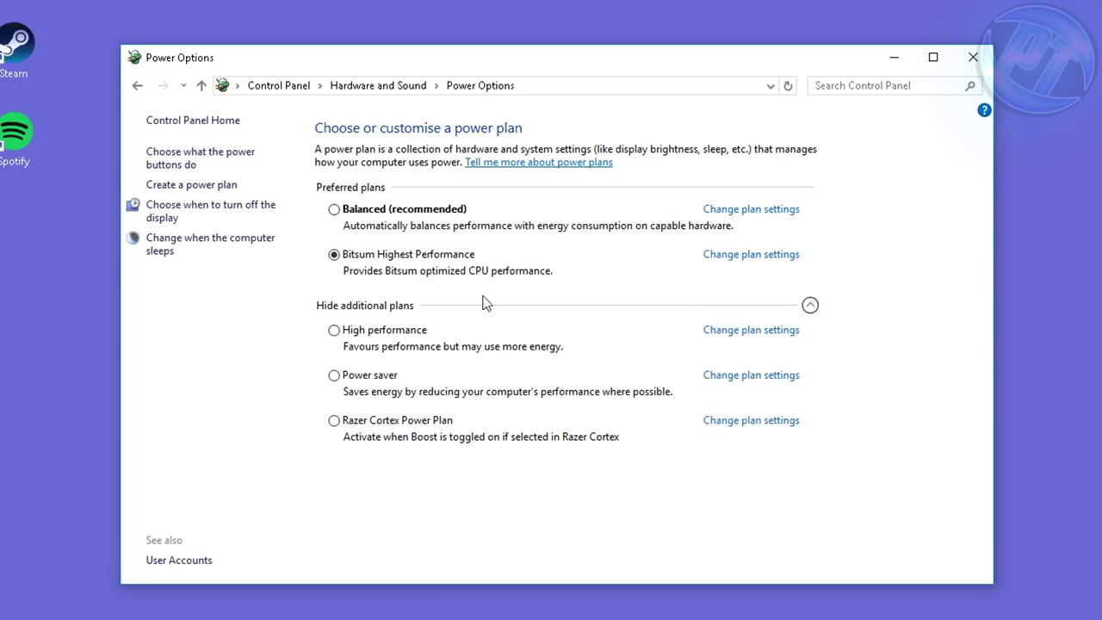
Step: Show the additional power plans and activate the High performance plan
{"action": "left_click", "coordinate": [810, 306]}
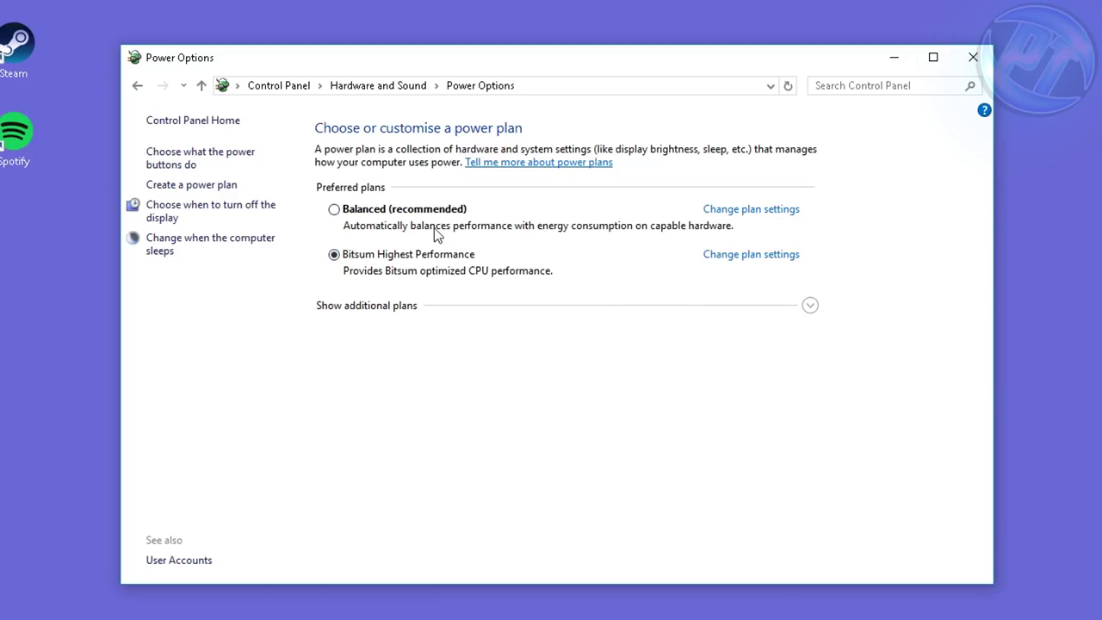
{"action": "left_click", "coordinate": [811, 306]}
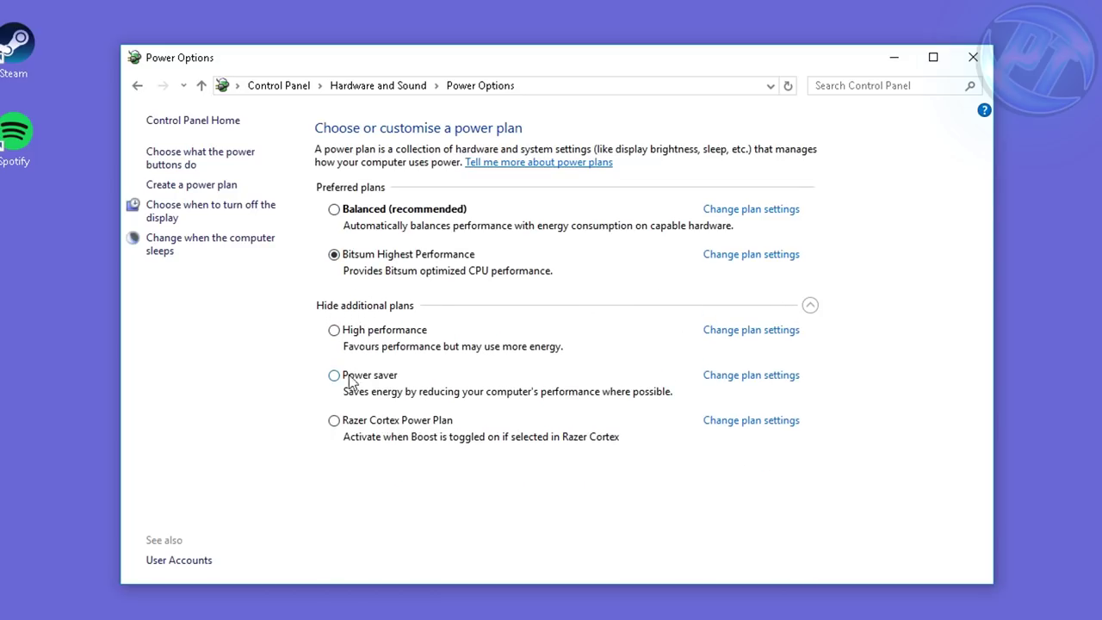
{"action": "left_click", "coordinate": [336, 331]}
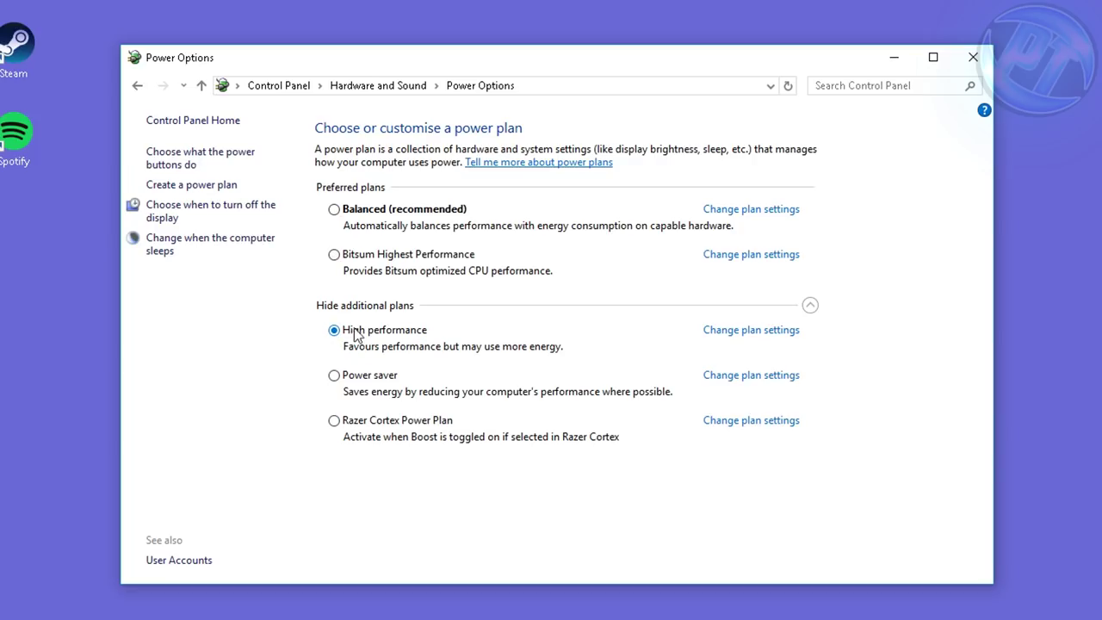
Step: Open the High performance plan's advanced power settings and keep Turn off hard disk after at 0 minutes
{"action": "left_click", "coordinate": [755, 334]}
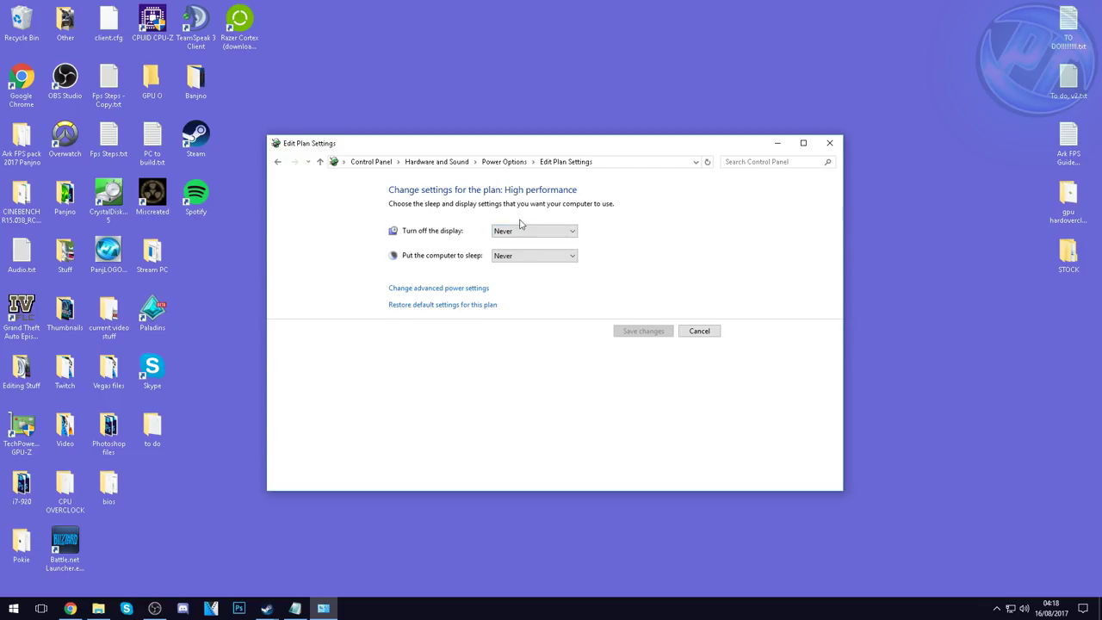
{"action": "left_click", "coordinate": [438, 295]}
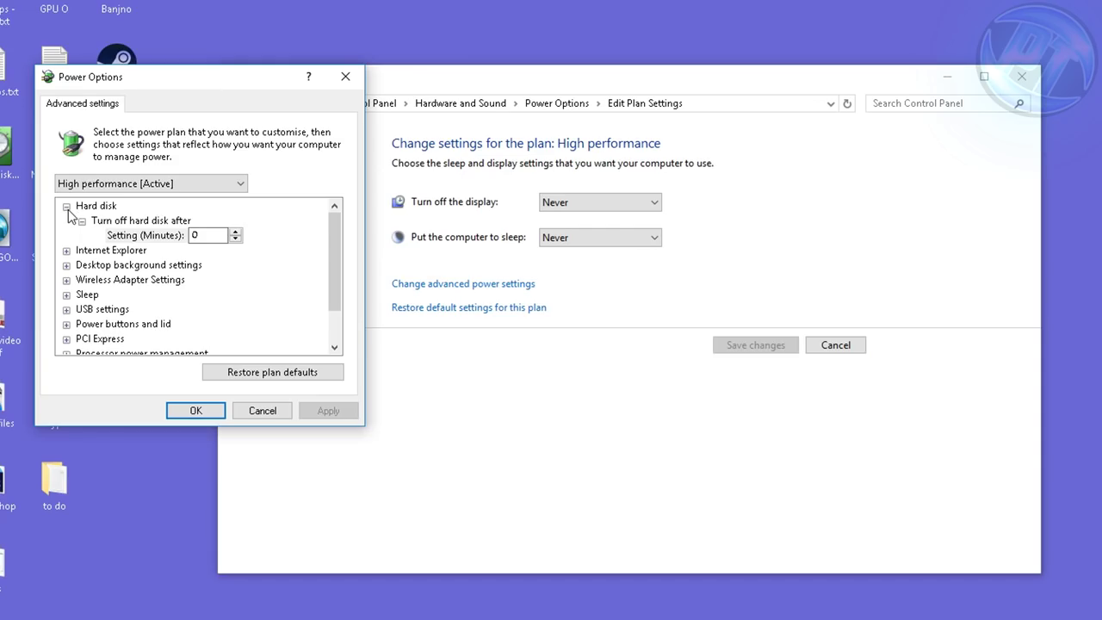
{"action": "left_click", "coordinate": [162, 238]}
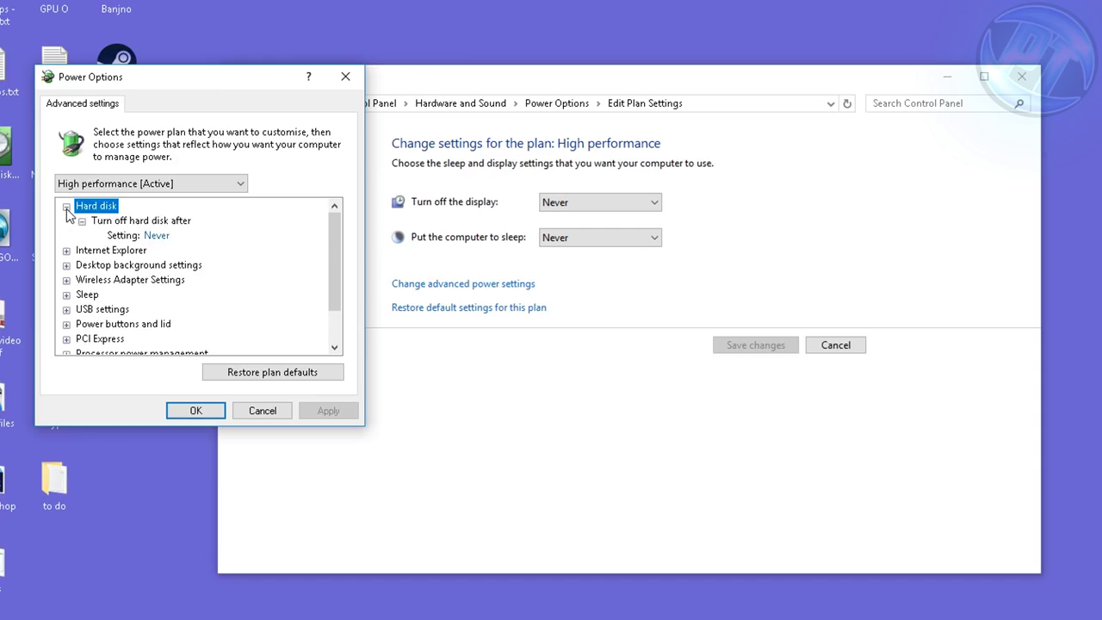
{"action": "left_click", "coordinate": [164, 238]}
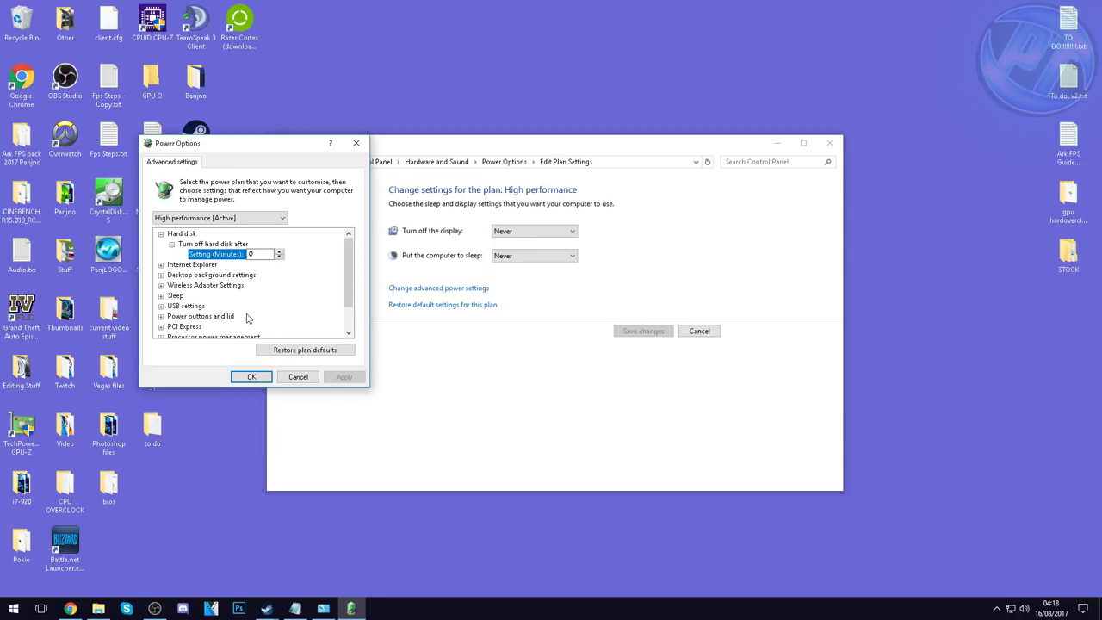
Step: Expand Processor power management and keep the minimum processor state at 100%
{"action": "scroll", "coordinate": [247, 318], "scroll_direction": "down", "scroll_amount": 1}
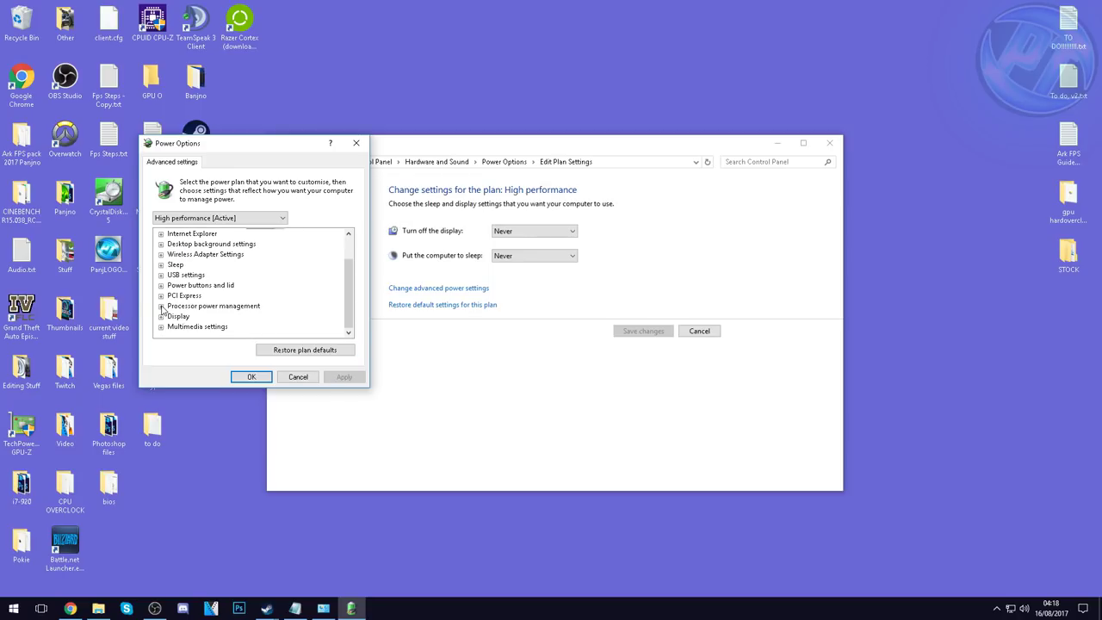
{"action": "left_click", "coordinate": [161, 306]}
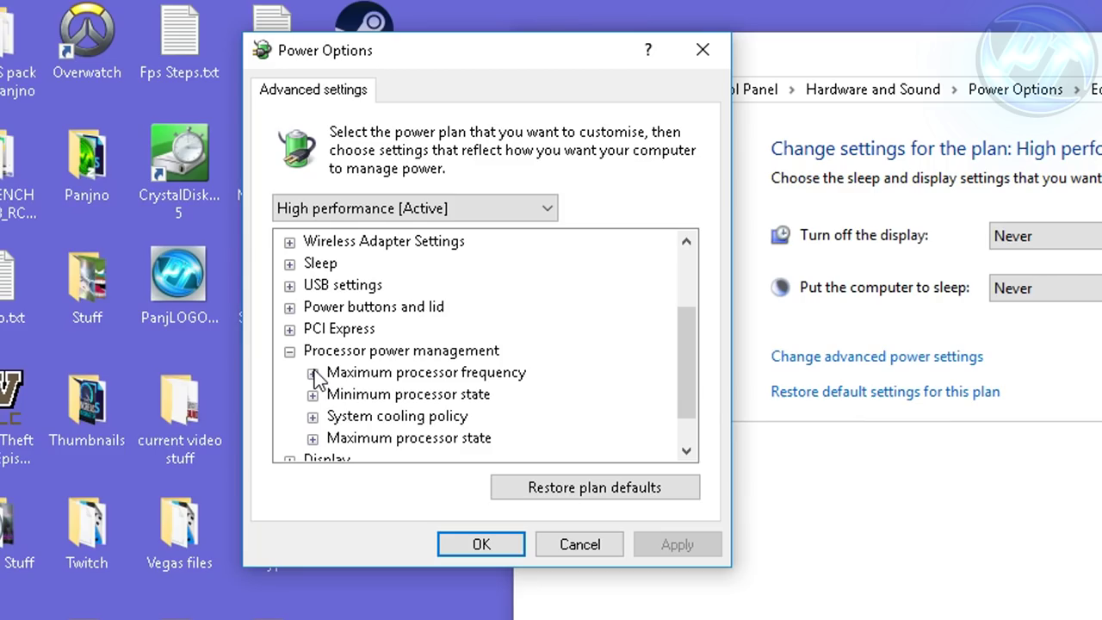
{"action": "left_click", "coordinate": [172, 296]}
{"action": "scroll", "coordinate": [345, 383], "scroll_direction": "down", "scroll_amount": 1}
{"action": "left_click", "coordinate": [313, 351]}
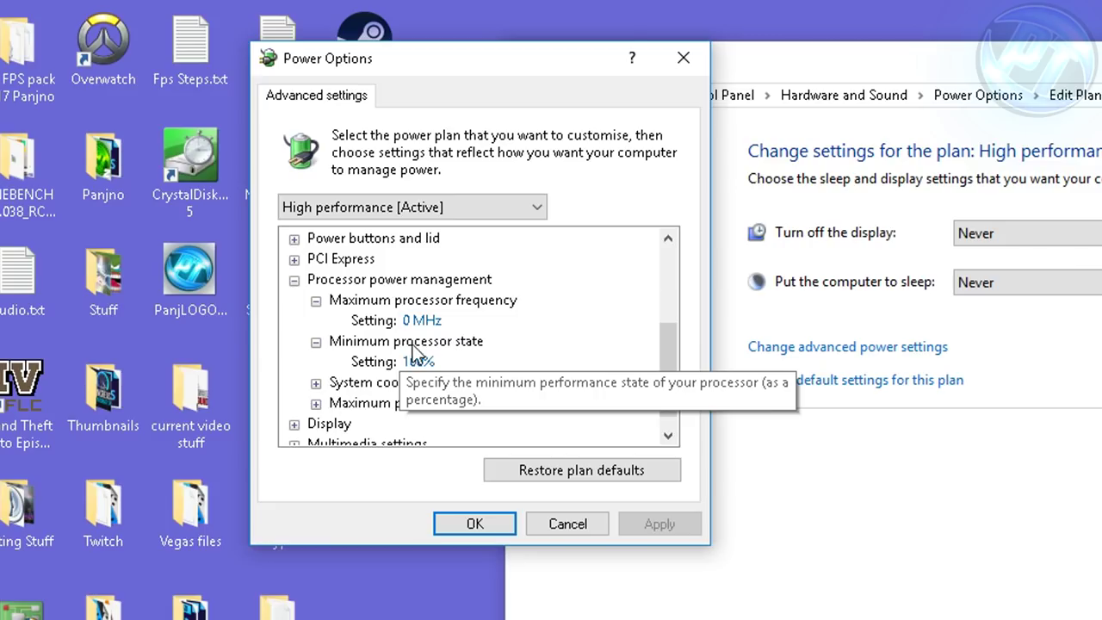
{"action": "scroll", "coordinate": [416, 349], "scroll_direction": "down", "scroll_amount": 1}
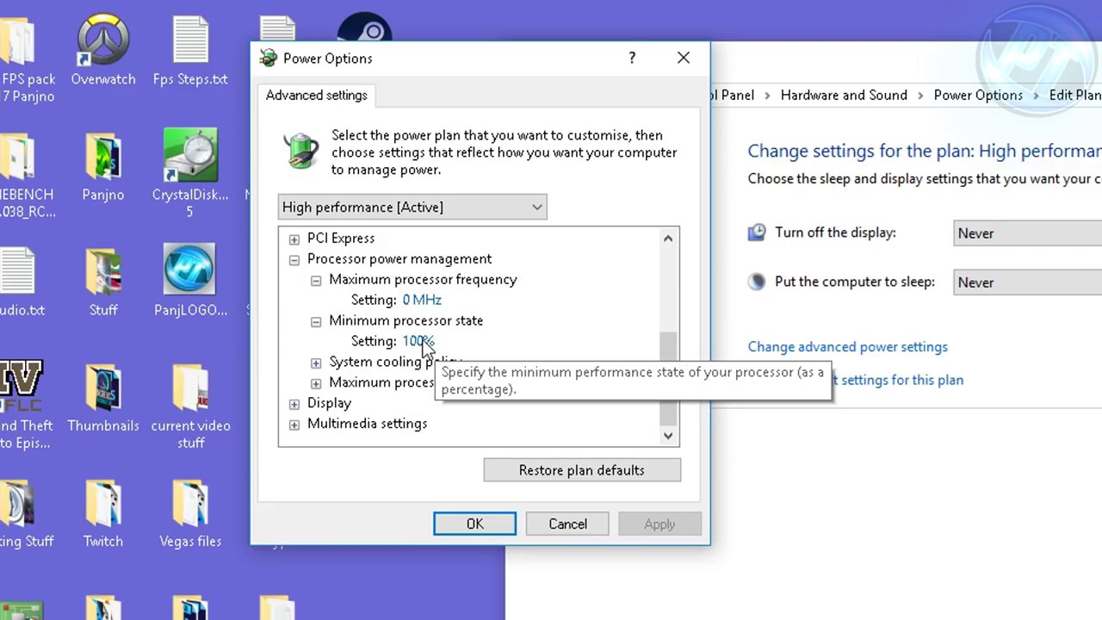
{"action": "left_click", "coordinate": [427, 341]}
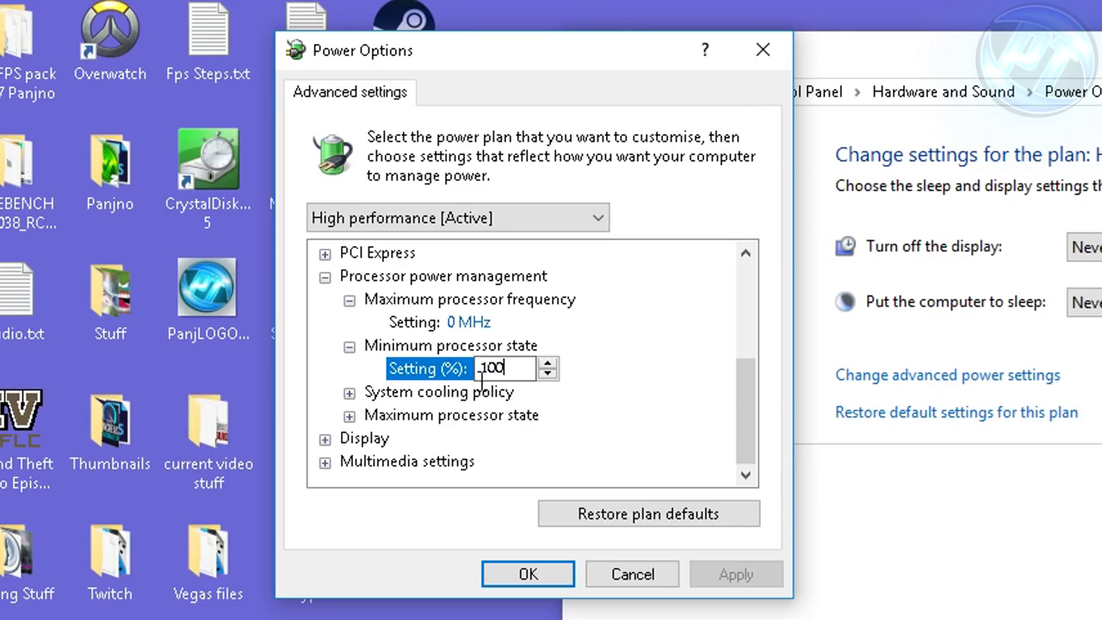
Step: Keep the maximum processor state at 100%, confirm the advanced power settings and close the plan window
{"action": "left_click", "coordinate": [350, 416]}
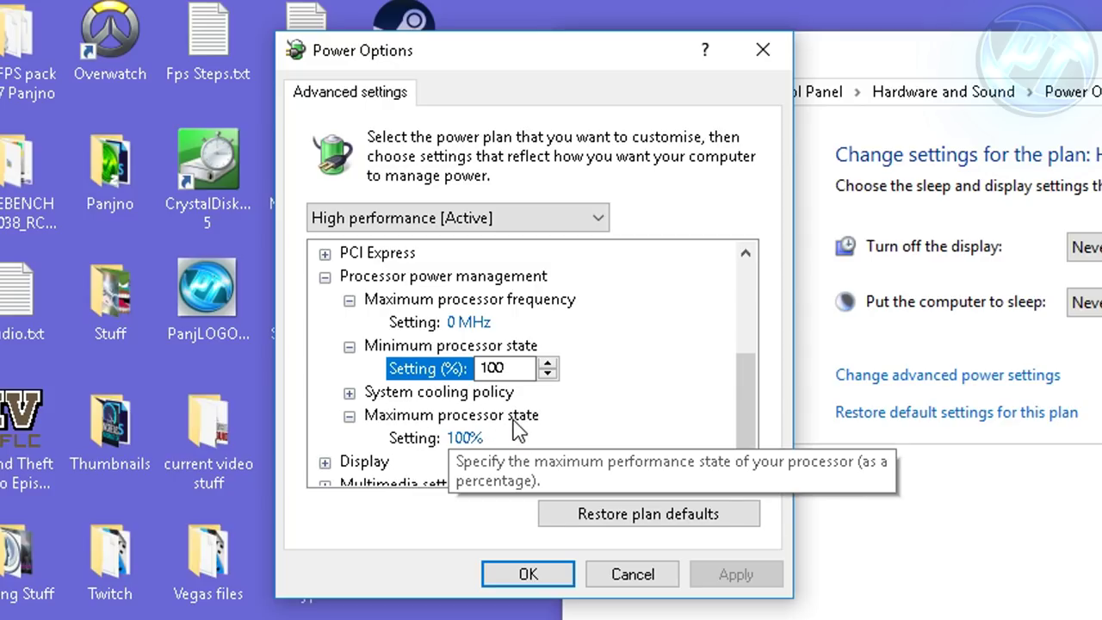
{"action": "left_click", "coordinate": [462, 440]}
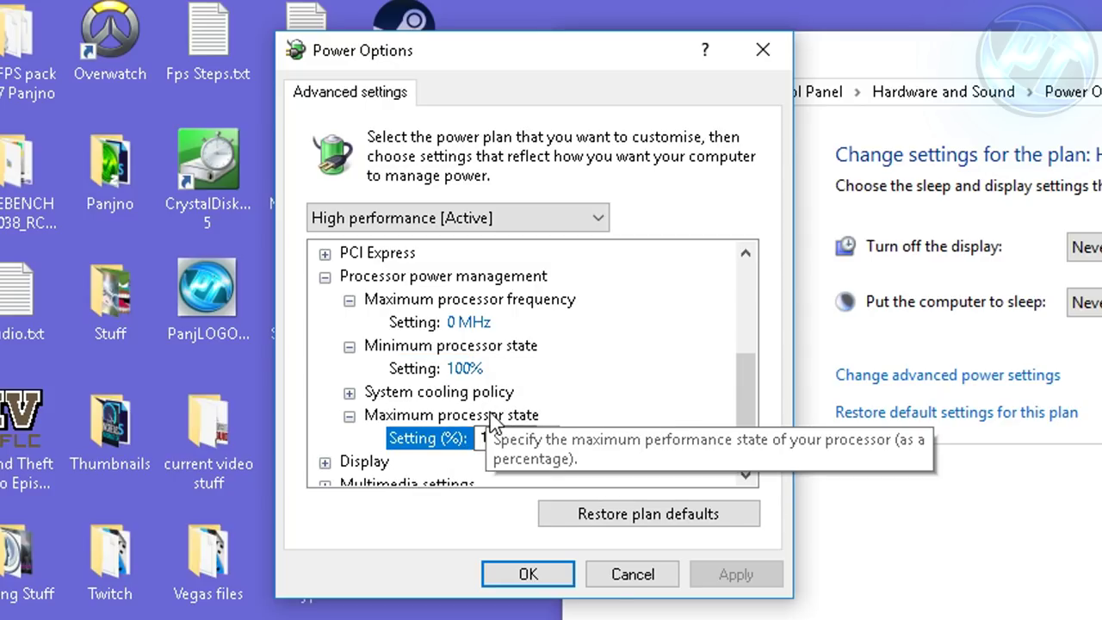
{"action": "left_click", "coordinate": [548, 575]}
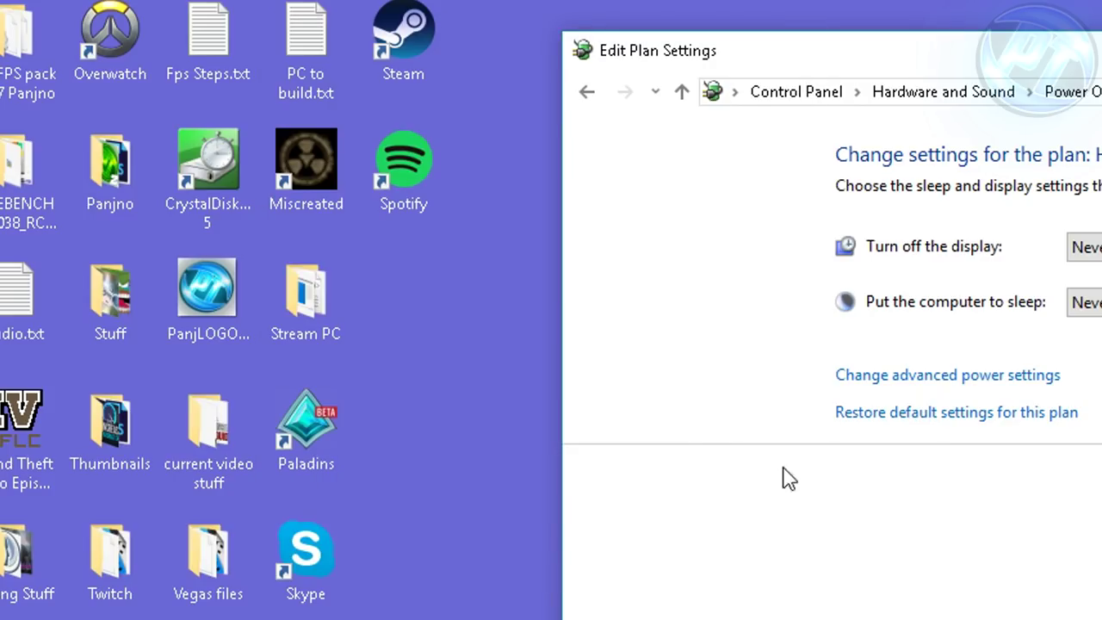
{"action": "left_click", "coordinate": [830, 143]}
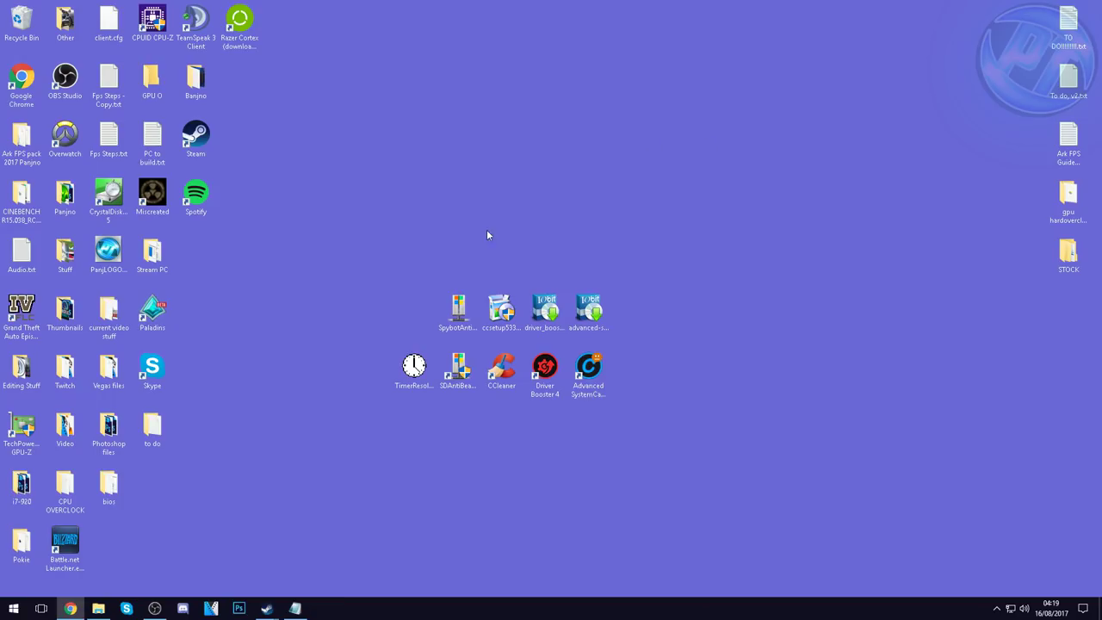
Step: Search Windows for "this pc", open its properties and go to the advanced system settings
{"action": "left_click", "coordinate": [24, 608]}
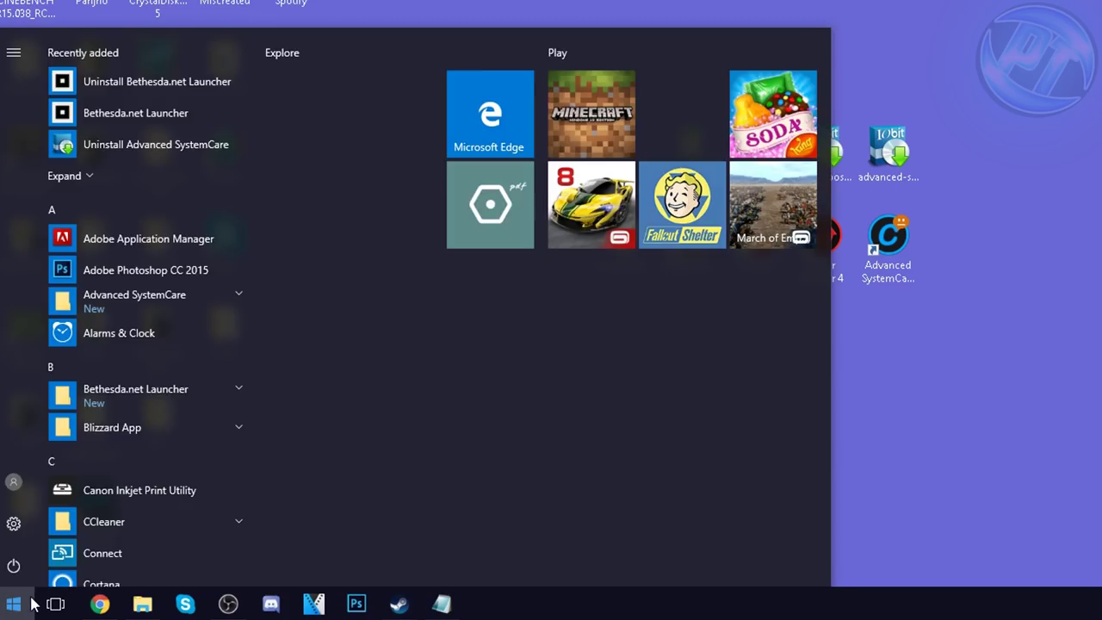
{"action": "type", "text": "this pc"}
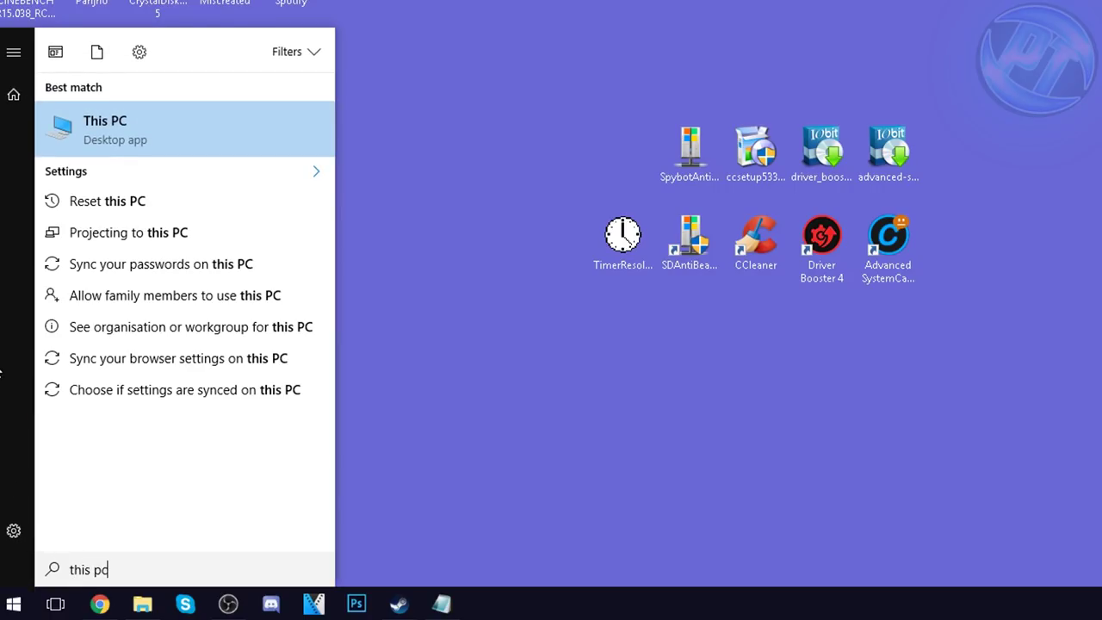
{"action": "right_click", "coordinate": [131, 132]}
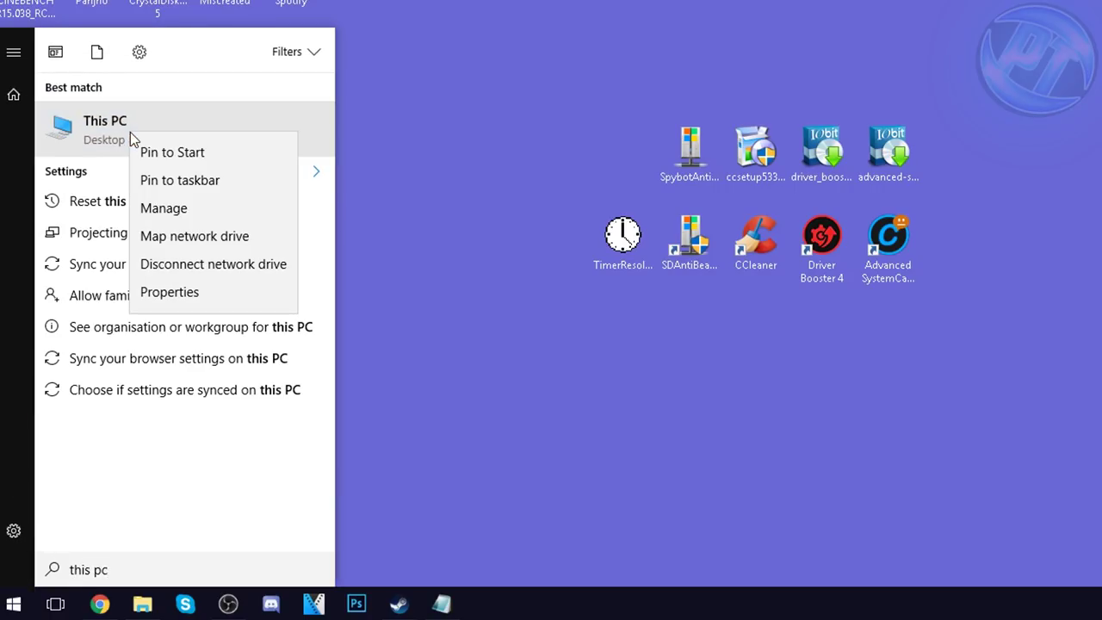
{"action": "left_click", "coordinate": [184, 291]}
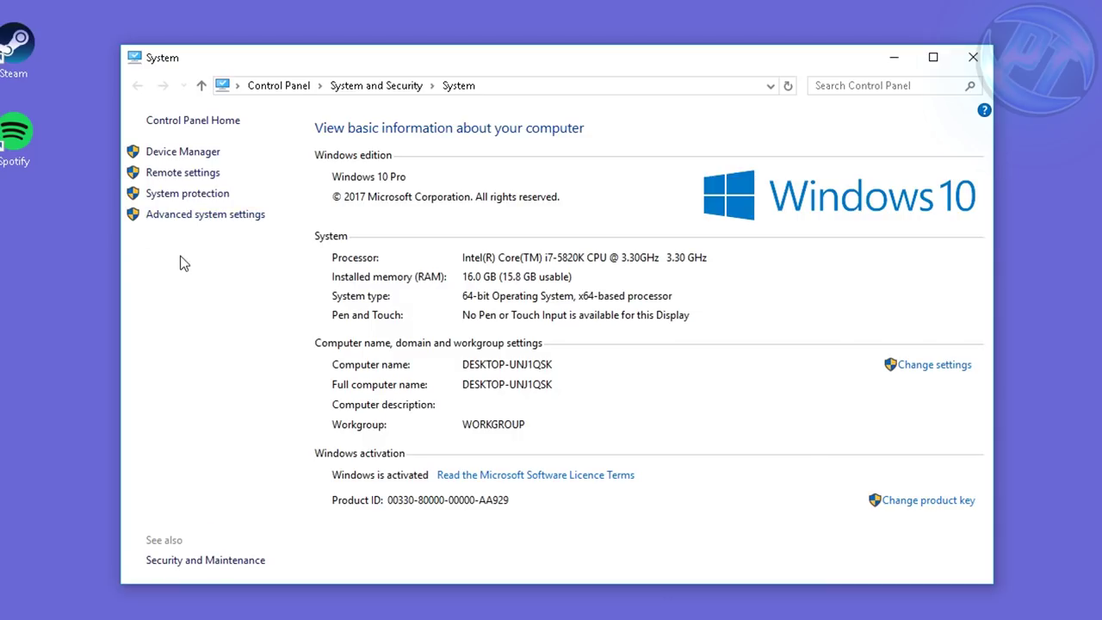
{"action": "left_click", "coordinate": [193, 215]}
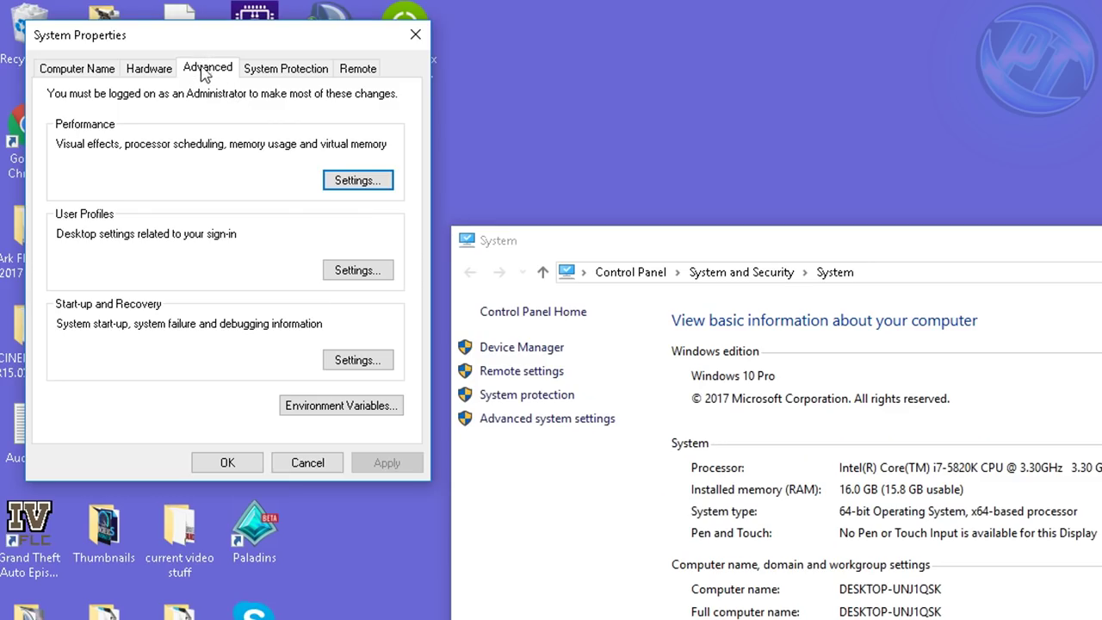
Step: Turn off every visual effect in the performance settings except Show thumbnails instead of icons, and apply the changes
{"action": "left_click", "coordinate": [349, 182]}
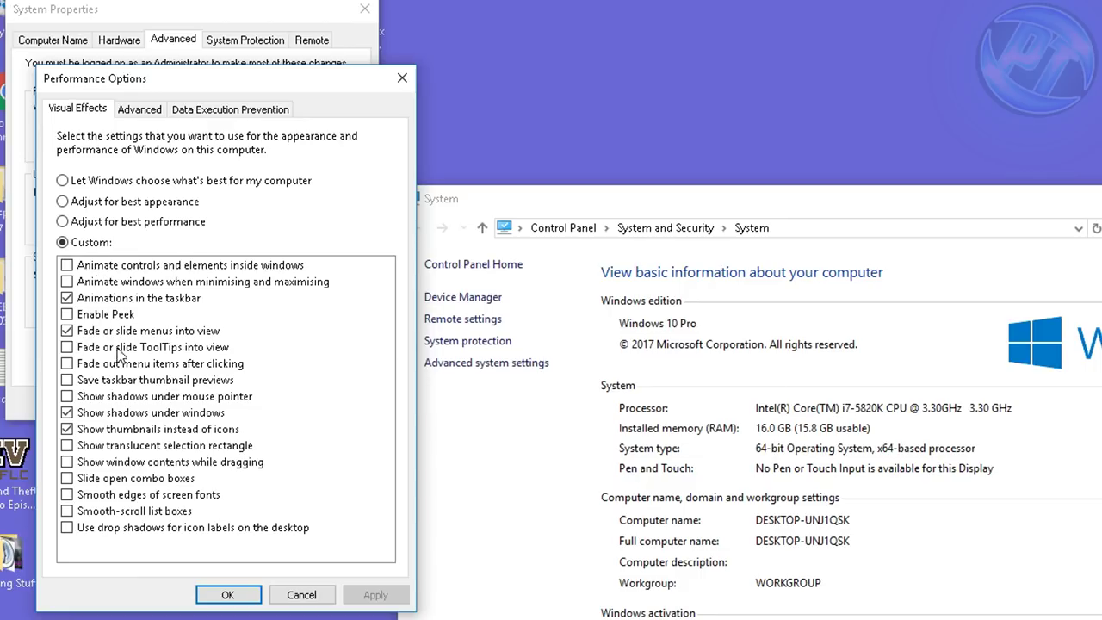
{"action": "left_click", "coordinate": [67, 429]}
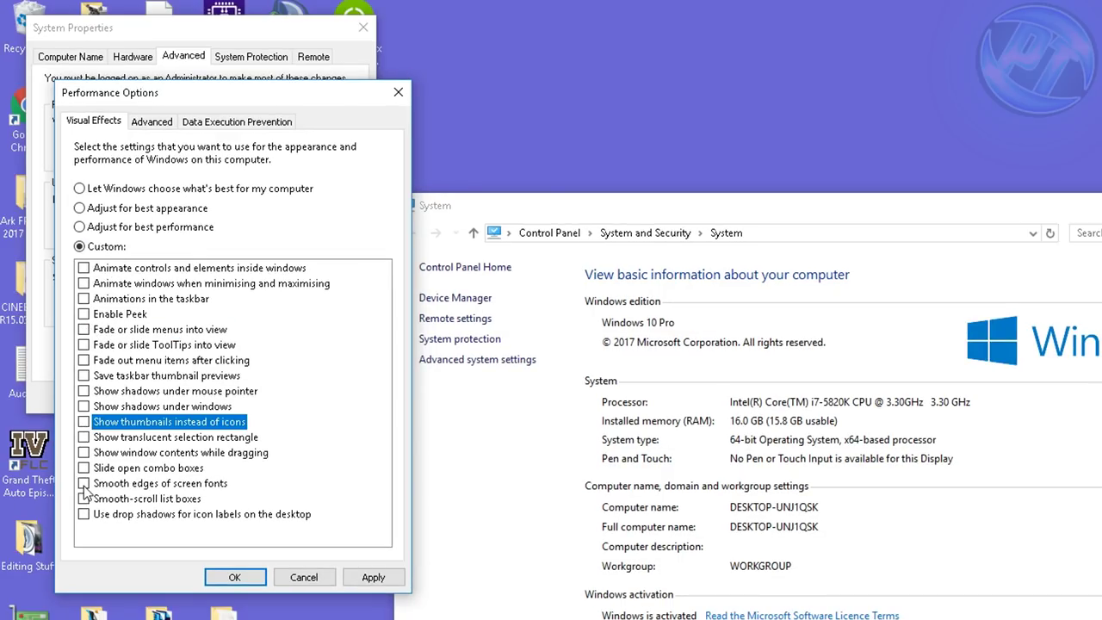
{"action": "left_click", "coordinate": [83, 484]}
{"action": "left_click", "coordinate": [83, 422]}
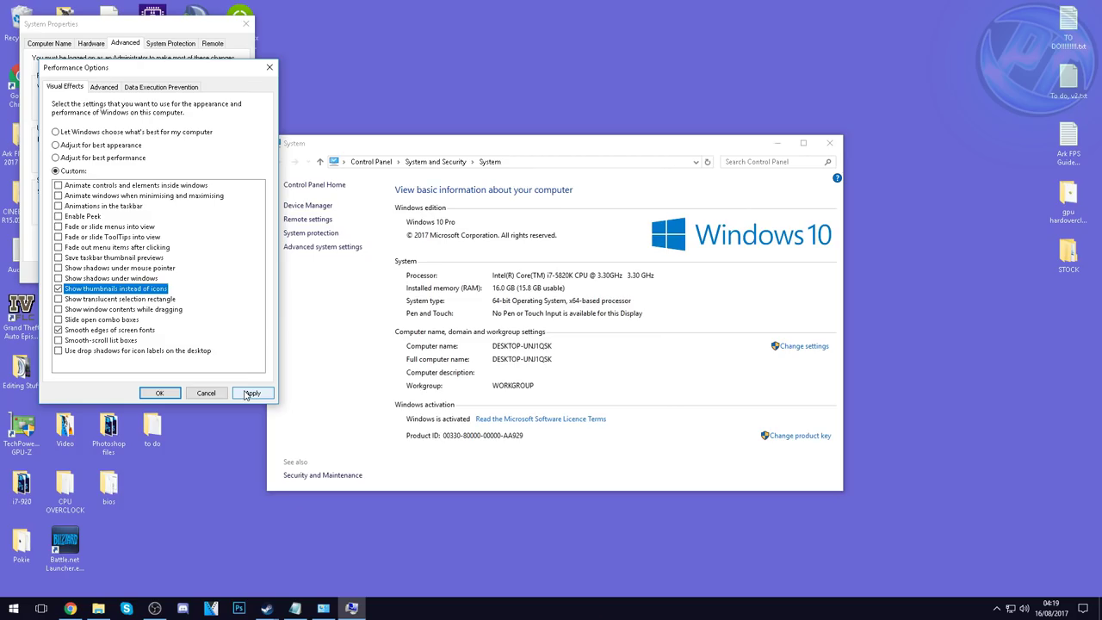
{"action": "left_click", "coordinate": [373, 577]}
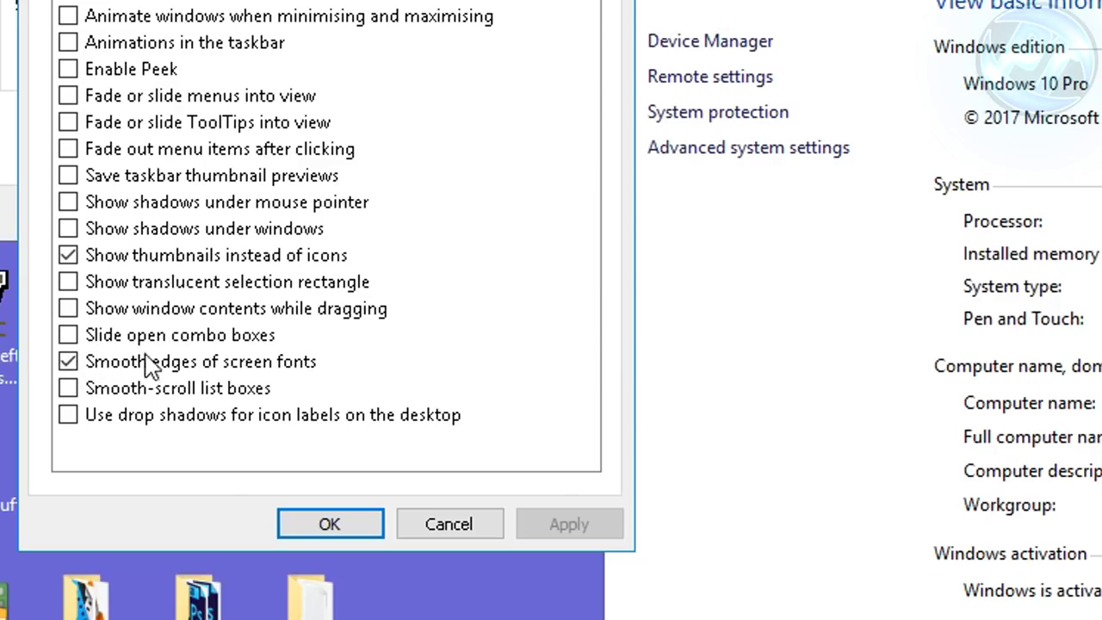
{"action": "left_click", "coordinate": [68, 362]}
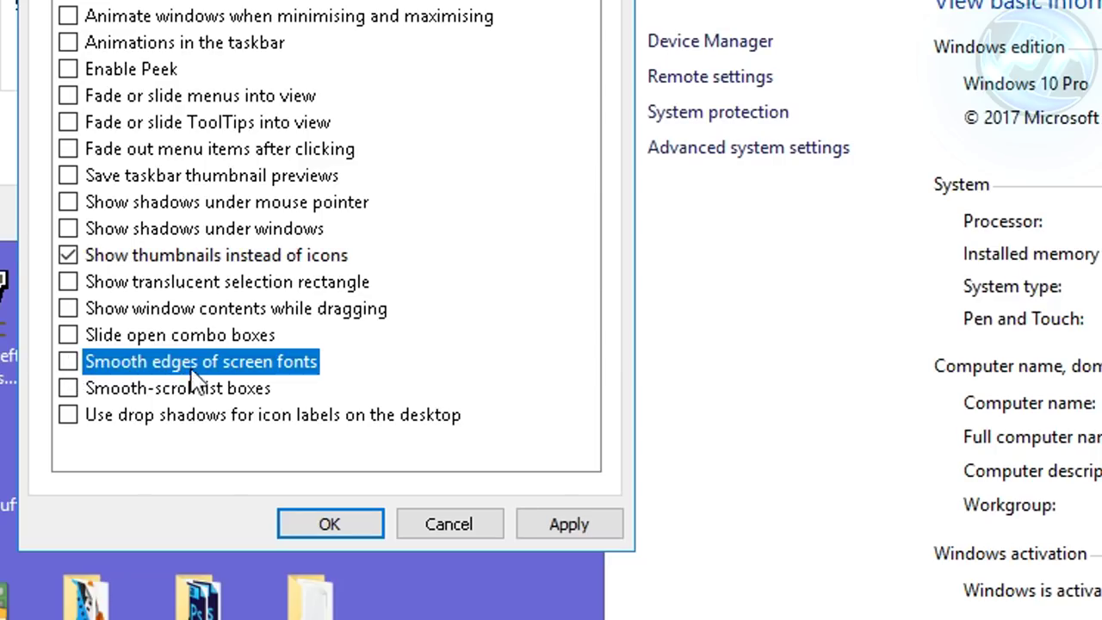
{"action": "left_click", "coordinate": [521, 527]}
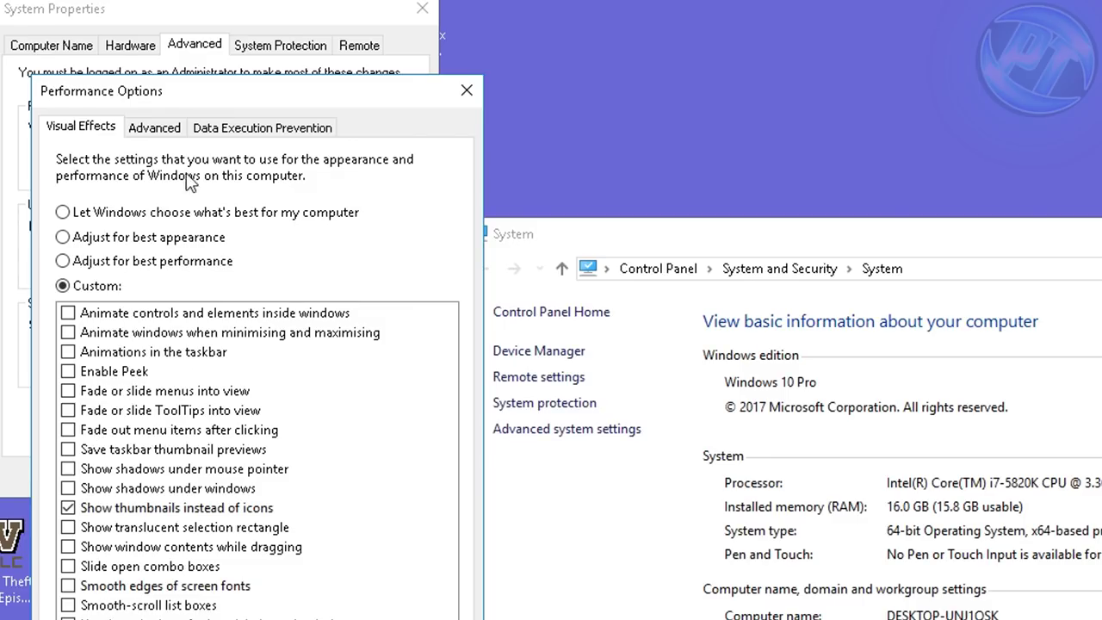
Step: Open the virtual memory settings from the advanced performance options and set drive C: to No paging file
{"action": "left_click", "coordinate": [155, 128]}
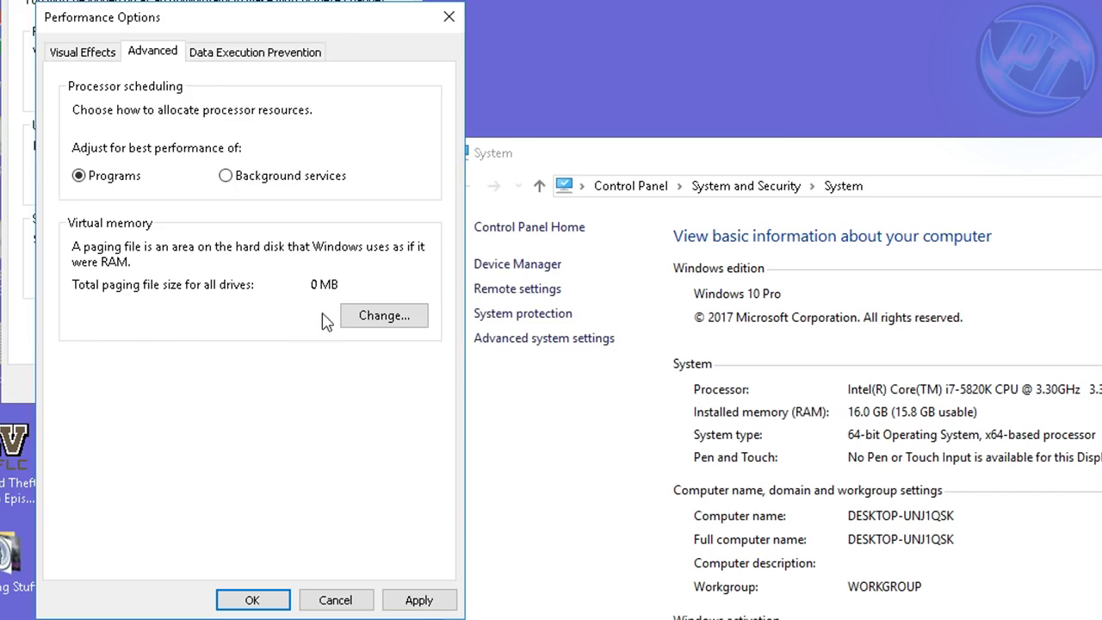
{"action": "left_click", "coordinate": [383, 317]}
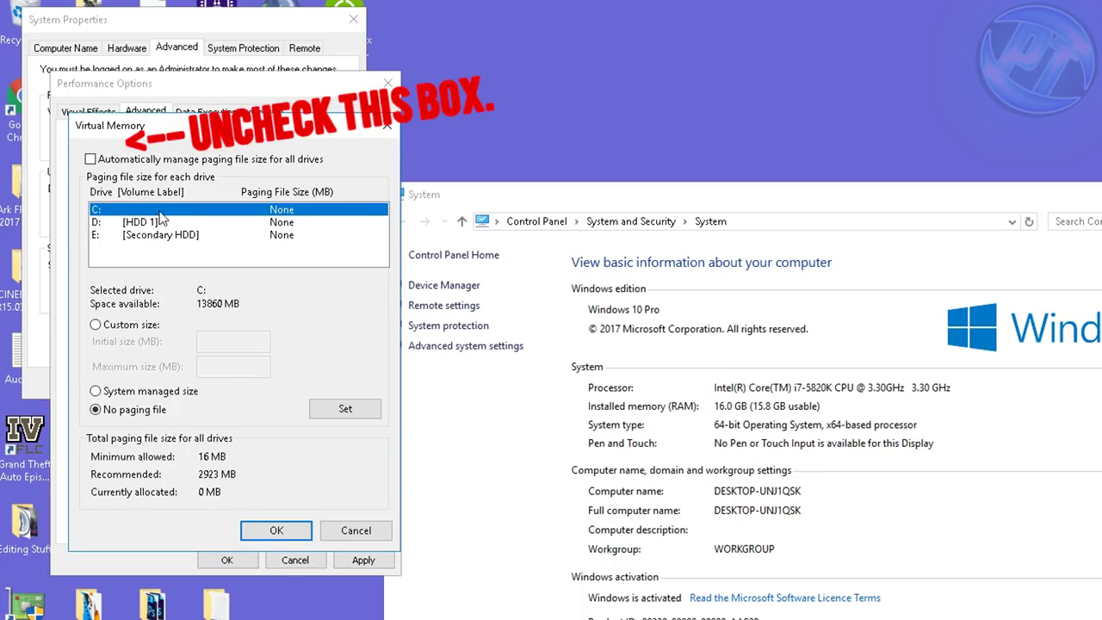
{"action": "mouse_move", "coordinate": [140, 224]}
{"action": "left_mouse_down"}
{"action": "mouse_move", "coordinate": [129, 235]}
{"action": "mouse_move", "coordinate": [148, 215]}
{"action": "left_mouse_up"}
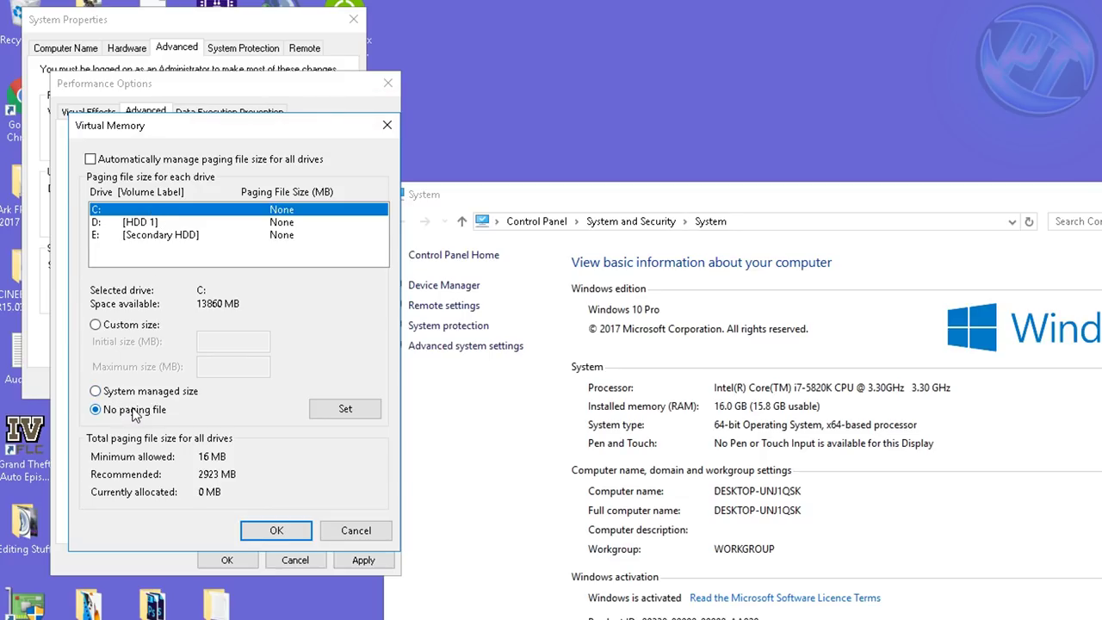
{"action": "left_click", "coordinate": [349, 410]}
{"action": "left_click", "coordinate": [787, 508]}
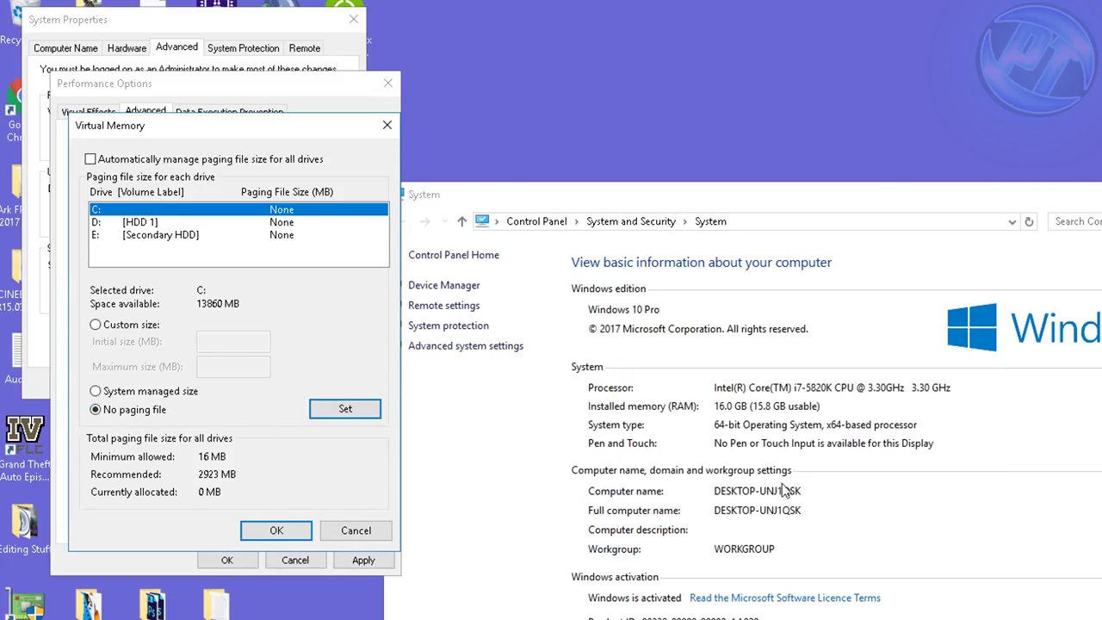
Step: Check that drives D: and E: use No paging file, confirm the virtual memory settings and dismiss the restart notice
{"action": "left_click", "coordinate": [135, 223]}
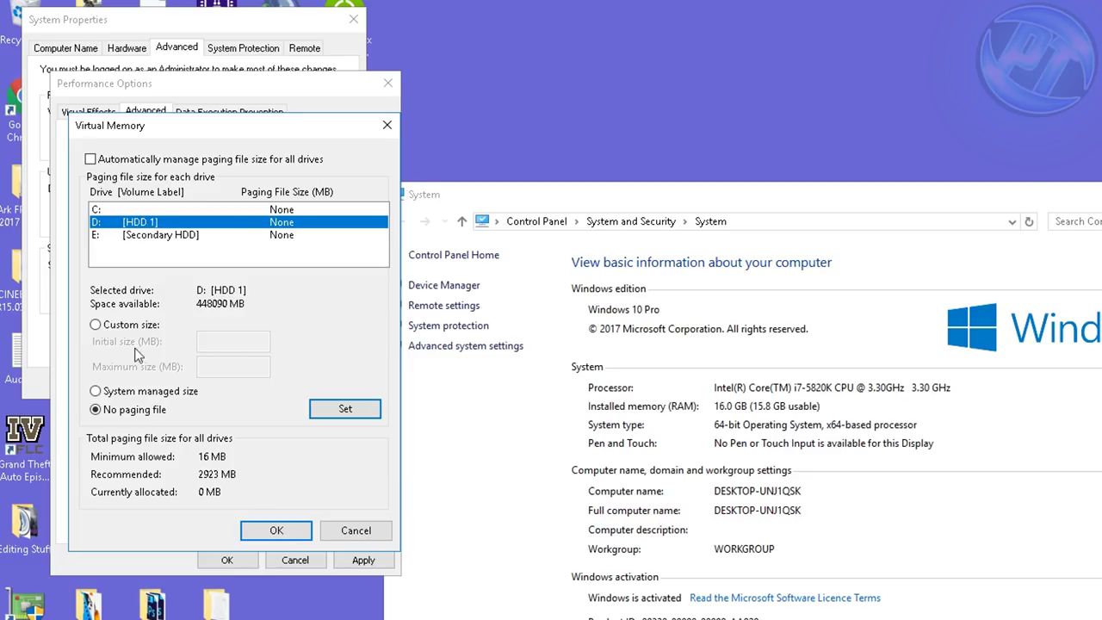
{"action": "left_click", "coordinate": [158, 238]}
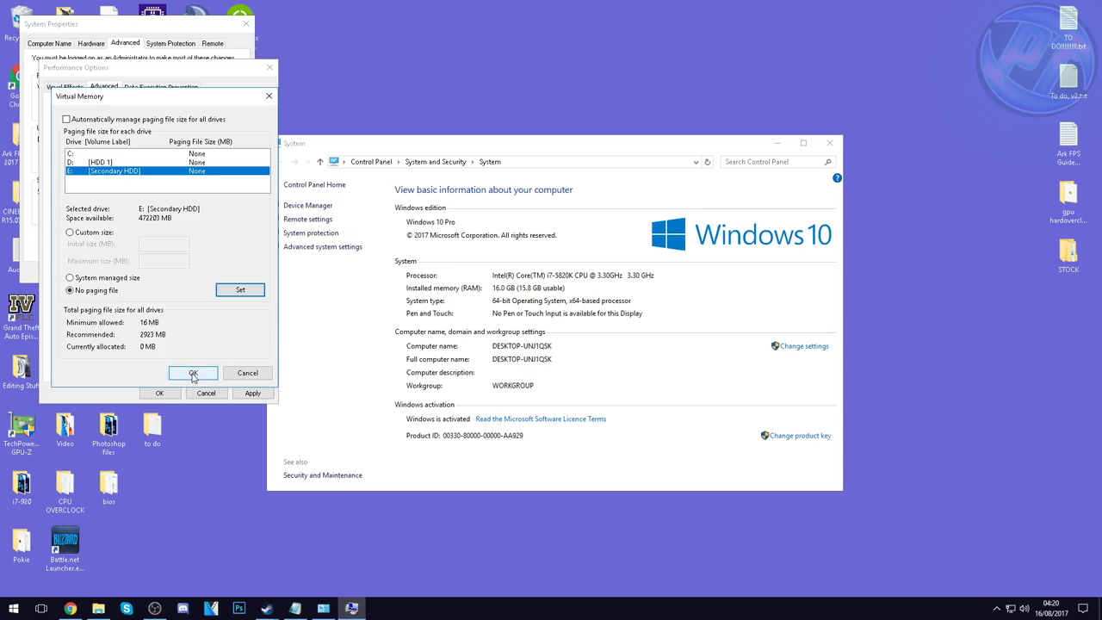
{"action": "left_click", "coordinate": [276, 531]}
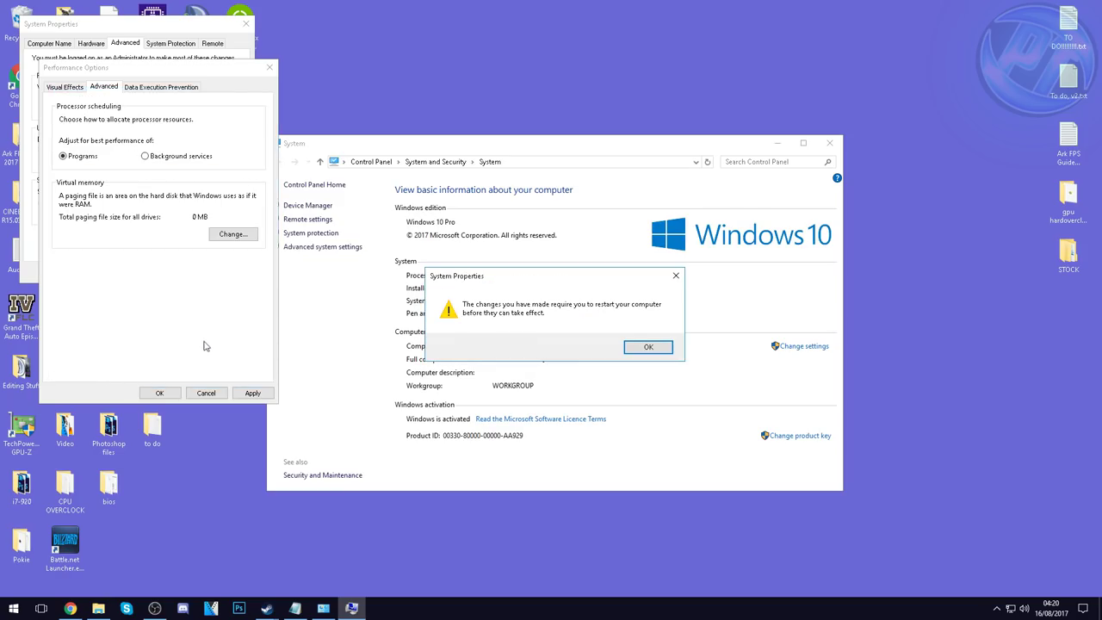
{"action": "left_click", "coordinate": [640, 346]}
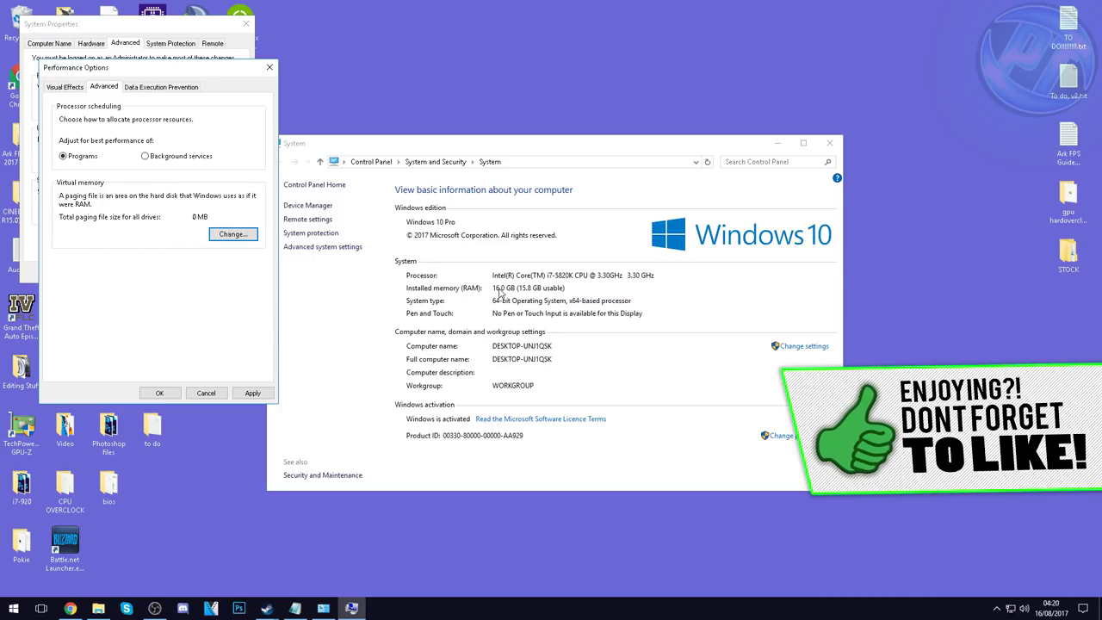
Step: Reopen the virtual memory settings and review the paging file setting of drives C:, D: and E:
{"action": "left_click", "coordinate": [230, 235]}
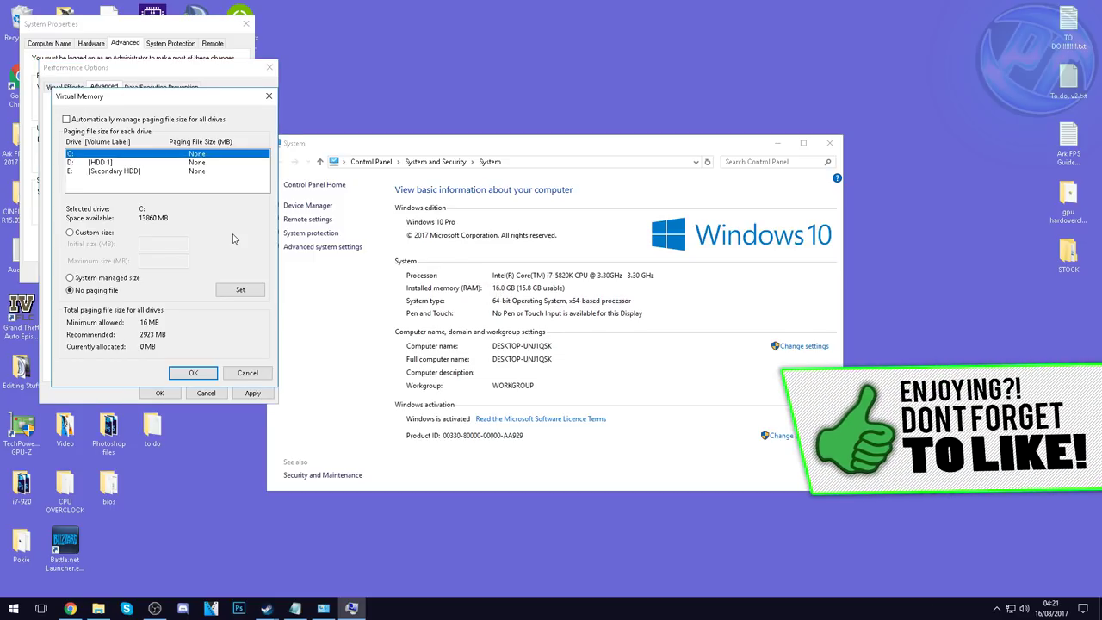
{"action": "left_click", "coordinate": [99, 162]}
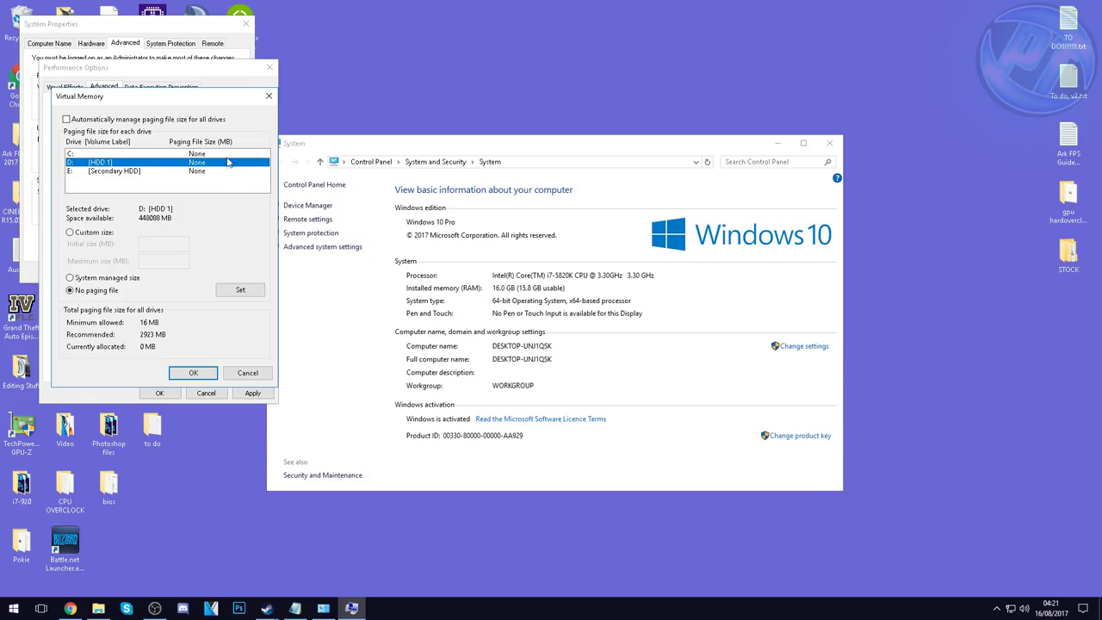
{"action": "left_click", "coordinate": [120, 153]}
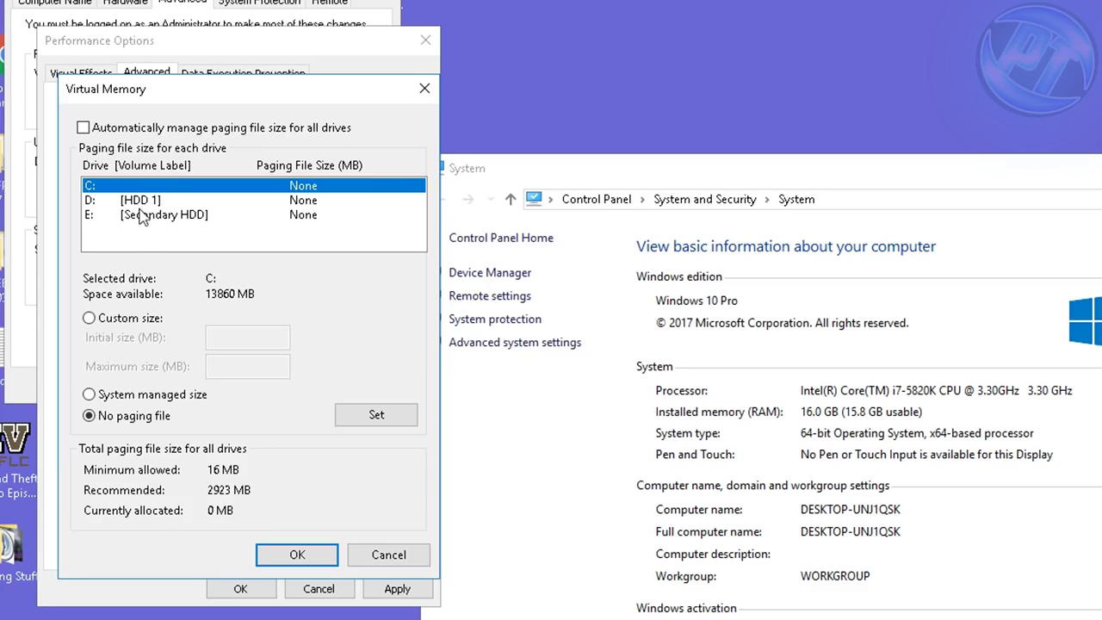
{"action": "left_click", "coordinate": [98, 166]}
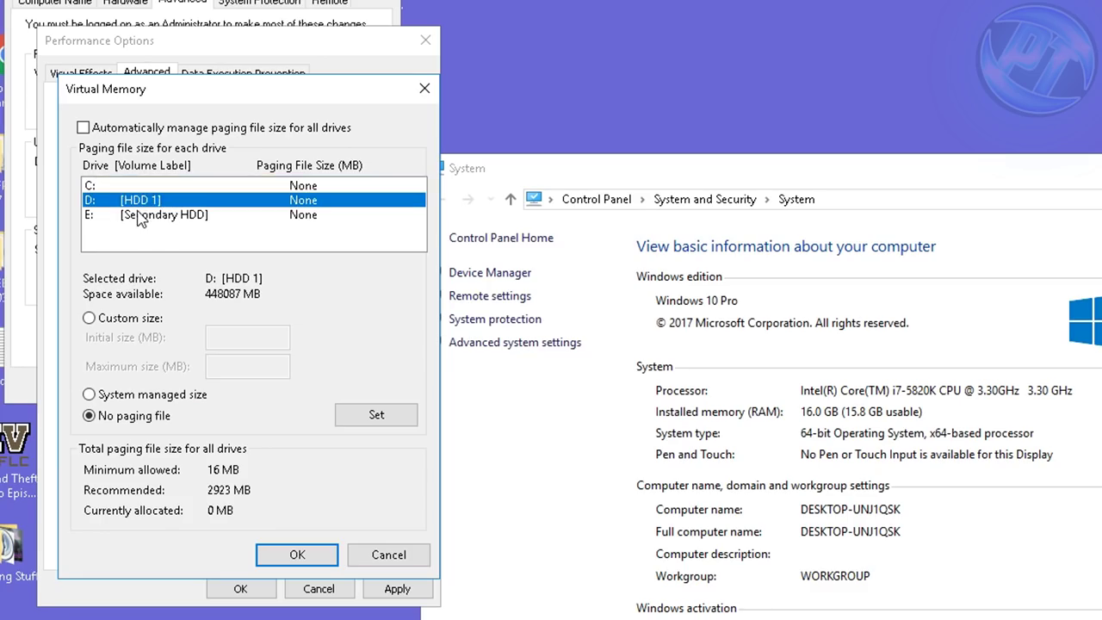
{"action": "left_click", "coordinate": [138, 187]}
{"action": "left_click", "coordinate": [148, 200]}
{"action": "left_click", "coordinate": [148, 215]}
{"action": "left_click", "coordinate": [131, 188]}
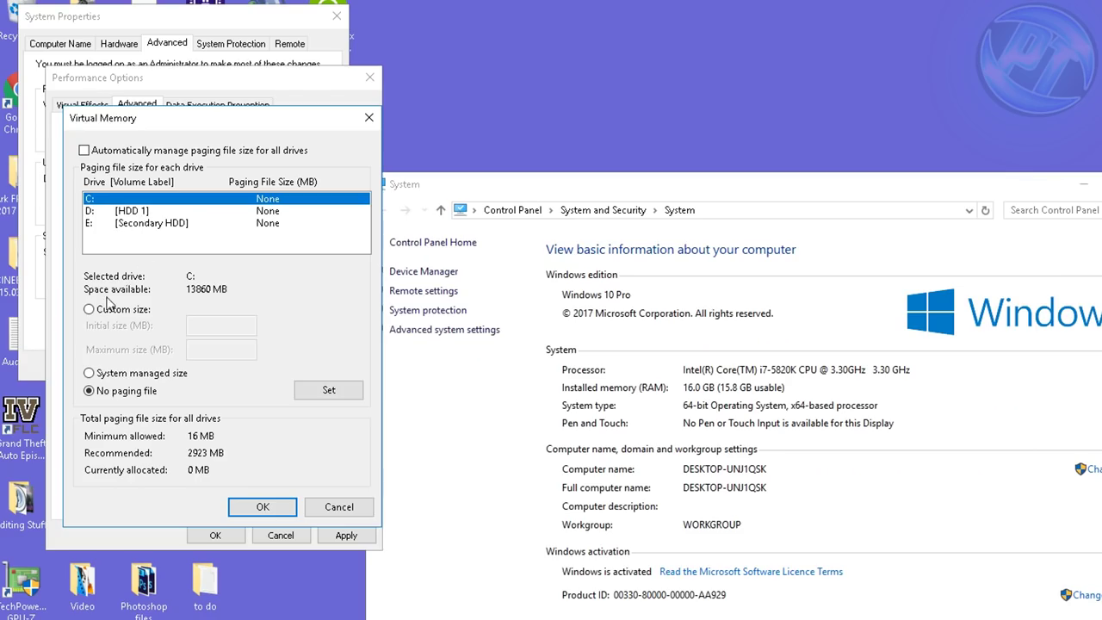
Step: Set a custom paging file for drive C: with initial and maximum sizes of 4096 MB
{"action": "left_click", "coordinate": [110, 307]}
{"action": "left_click", "coordinate": [202, 325]}
{"action": "type", "text": "4"}
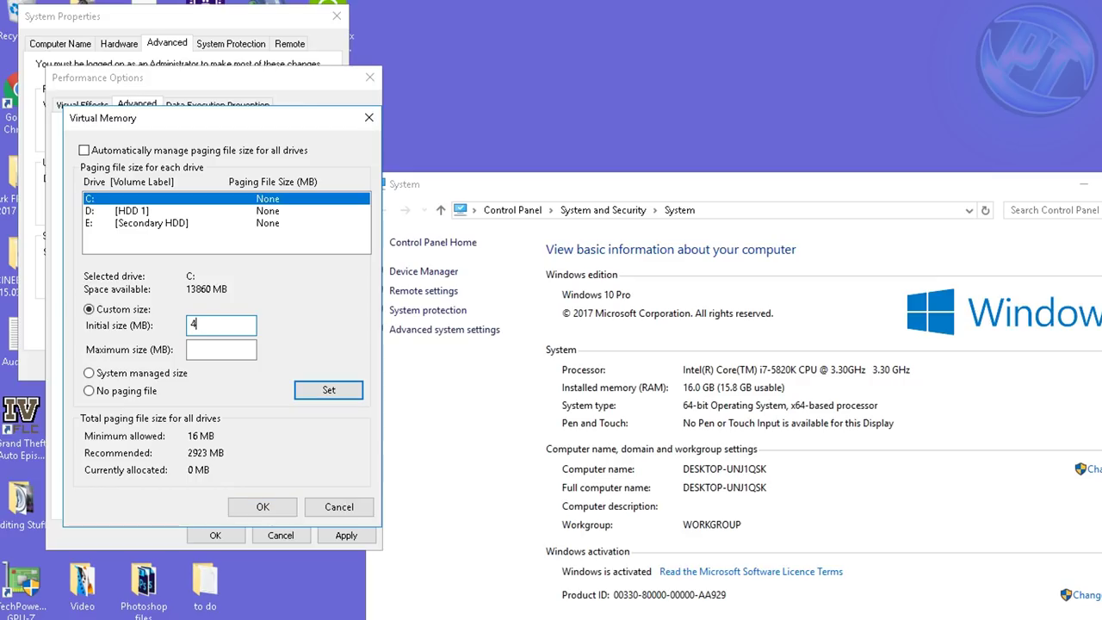
{"action": "type", "text": "096"}
{"action": "left_click", "coordinate": [232, 344]}
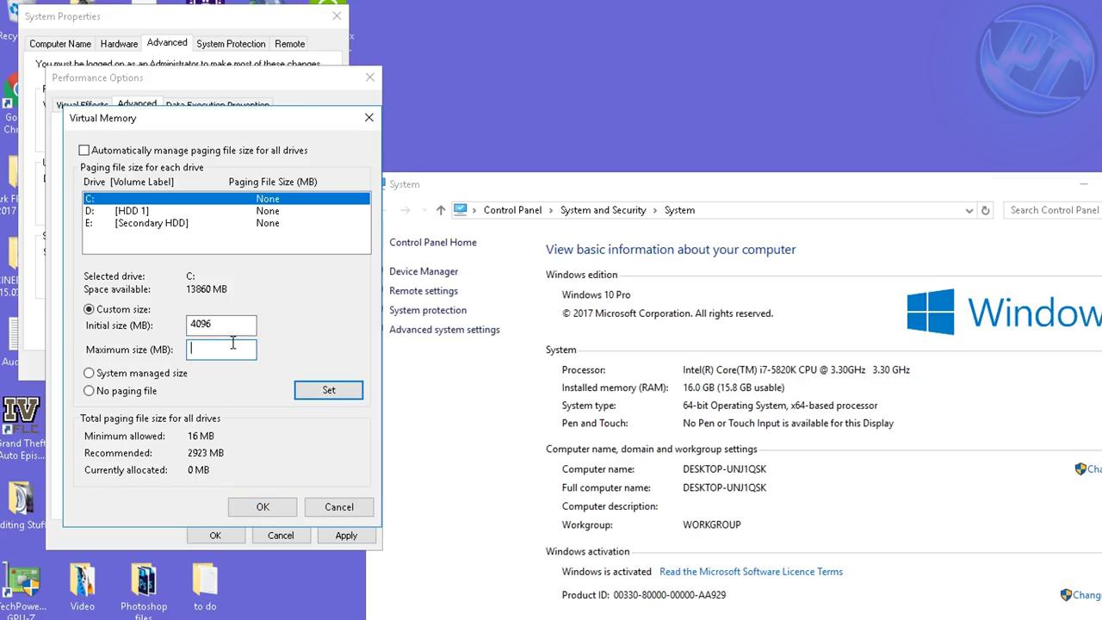
{"action": "left_click", "coordinate": [327, 392]}
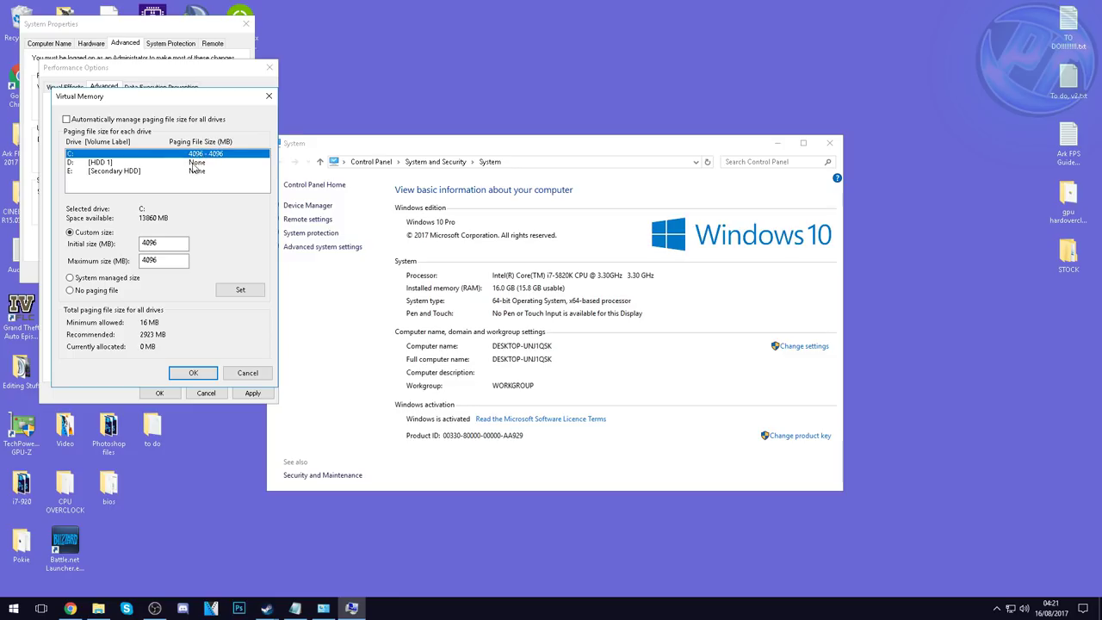
Step: Compare the paging file settings of drives C:, D: and E: in the virtual memory list
{"action": "left_click", "coordinate": [194, 163]}
{"action": "left_click", "coordinate": [201, 171]}
{"action": "left_click", "coordinate": [202, 162]}
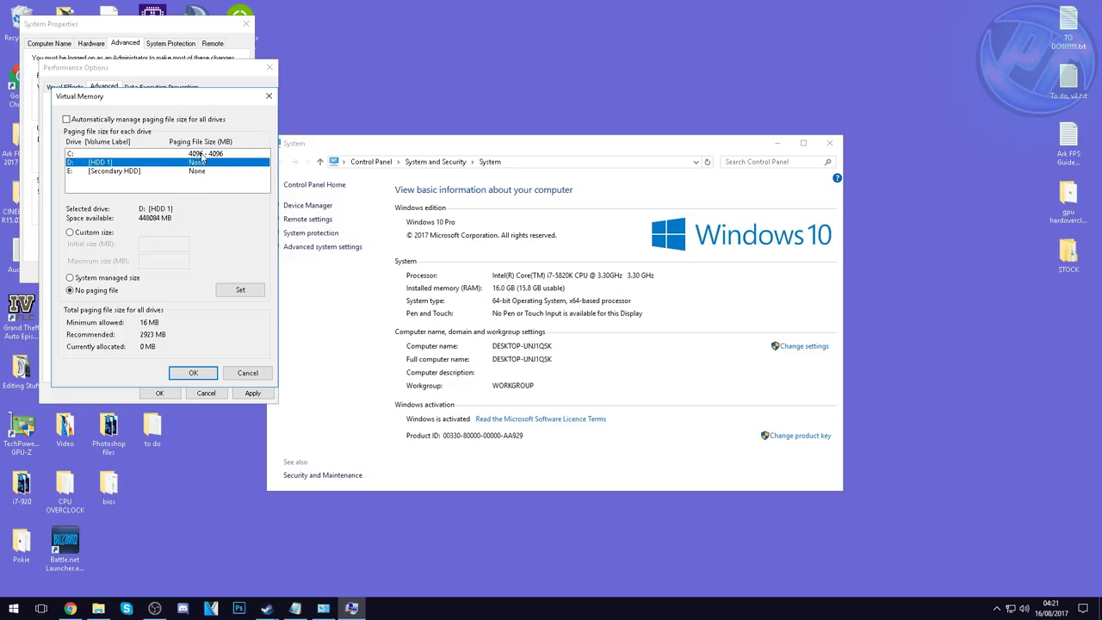
{"action": "left_click", "coordinate": [200, 153]}
{"action": "left_click", "coordinate": [198, 162]}
{"action": "left_click", "coordinate": [199, 153]}
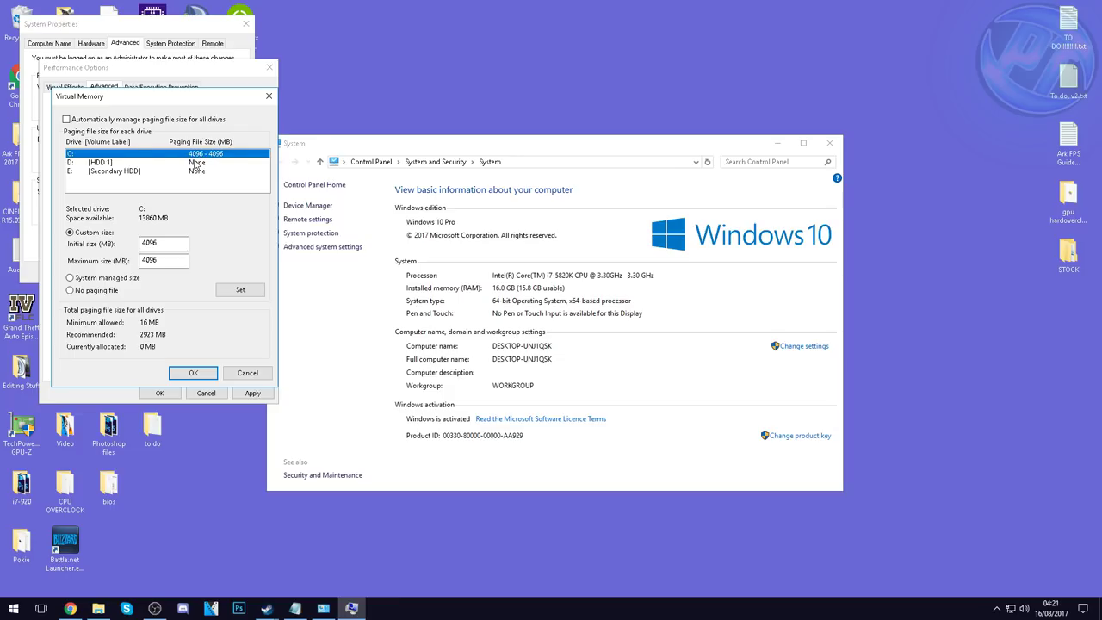
{"action": "left_click", "coordinate": [196, 163]}
Step: Set drive C: to No paging file, accept the warning, confirm the virtual memory settings and dismiss the restart notice
{"action": "left_click", "coordinate": [203, 155]}
{"action": "left_click", "coordinate": [71, 291]}
{"action": "left_click", "coordinate": [242, 290]}
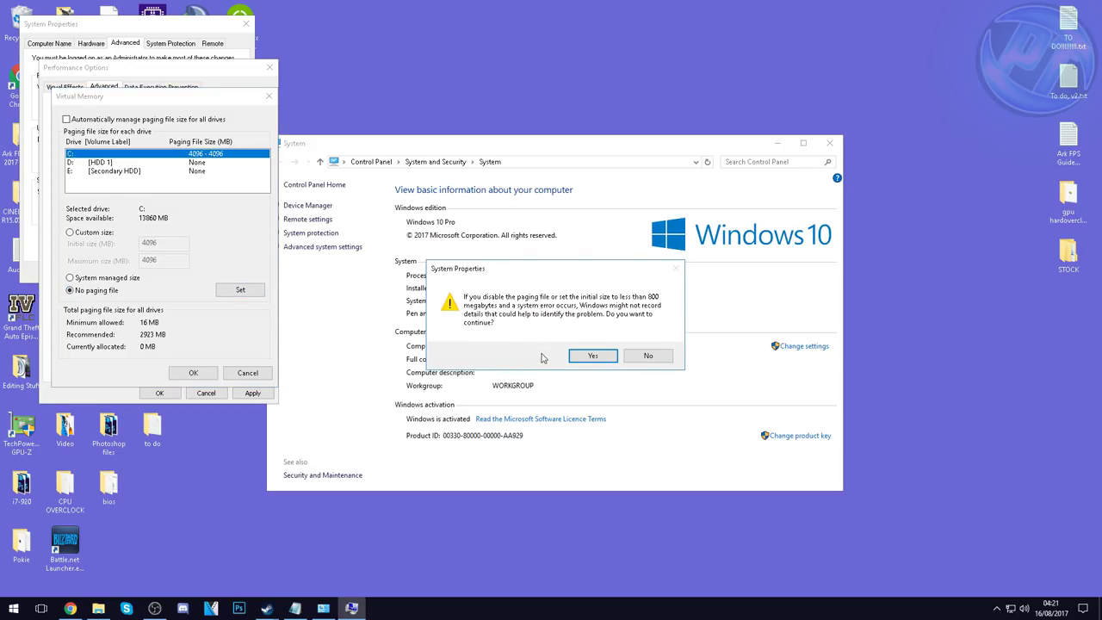
{"action": "left_click", "coordinate": [593, 356]}
{"action": "left_click", "coordinate": [194, 373]}
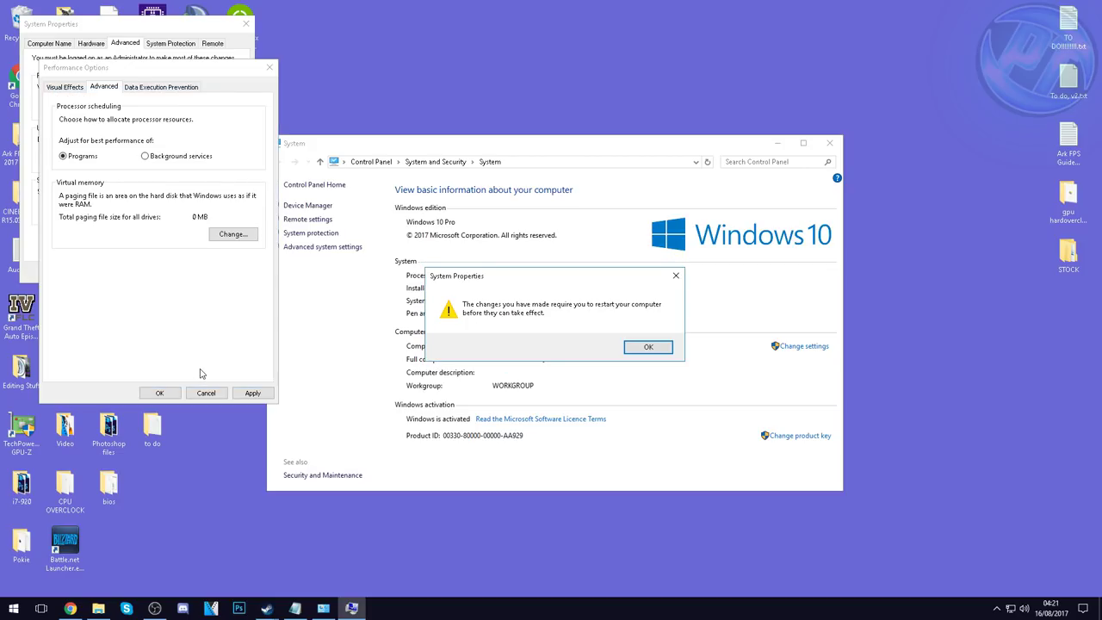
{"action": "left_click", "coordinate": [648, 347]}
Step: Recheck and cancel the virtual memory settings, apply the performance options and view the Data Execution Prevention settings
{"action": "left_click", "coordinate": [233, 234]}
{"action": "left_click", "coordinate": [244, 373]}
{"action": "left_click", "coordinate": [253, 393]}
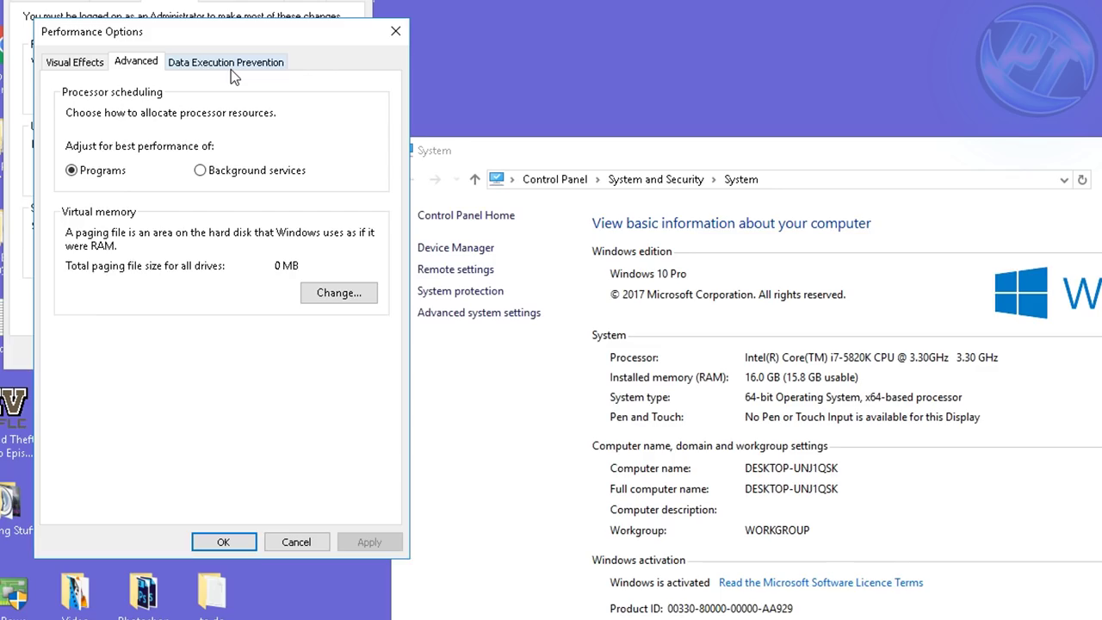
{"action": "left_click", "coordinate": [250, 64]}
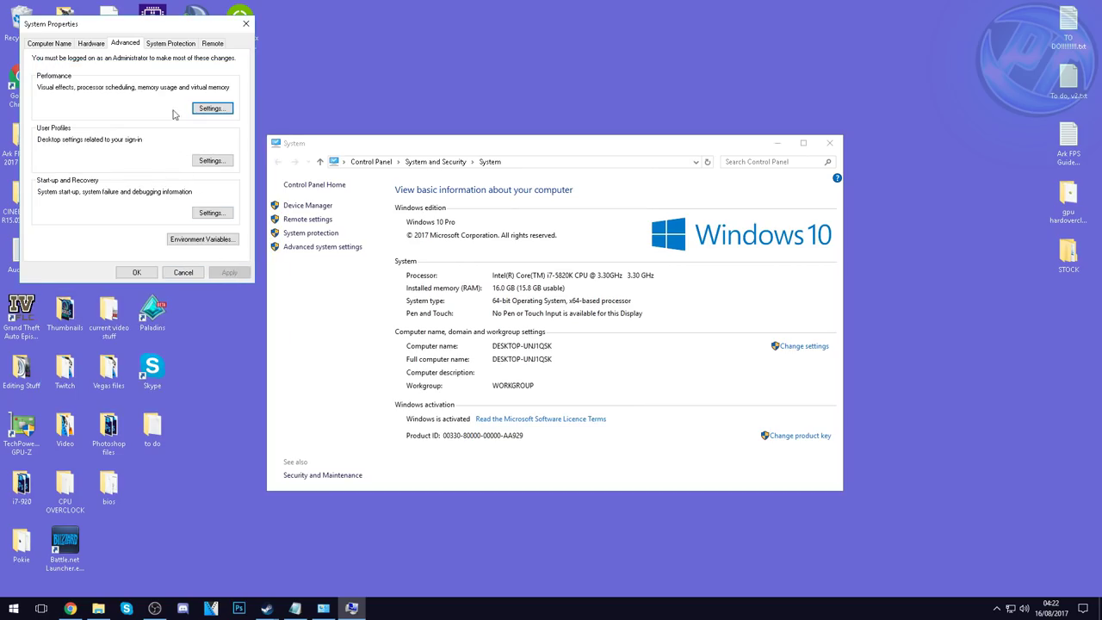
Step: Check the System Protection status of drives E:, C: and D: in the system properties
{"action": "left_click", "coordinate": [169, 43]}
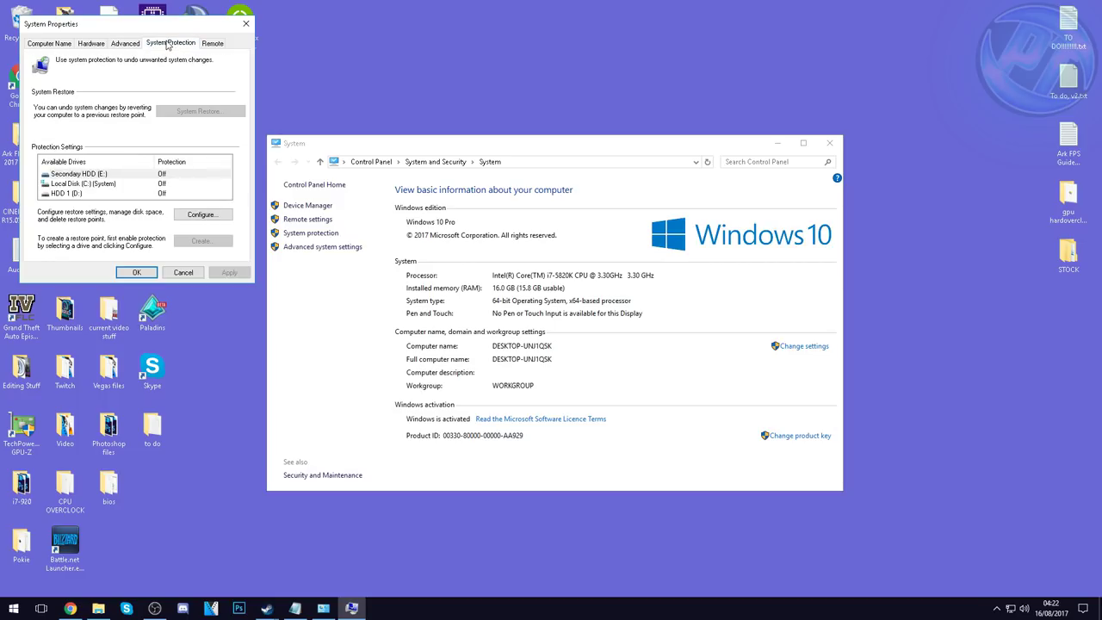
{"action": "left_click", "coordinate": [169, 174]}
{"action": "left_click", "coordinate": [169, 183]}
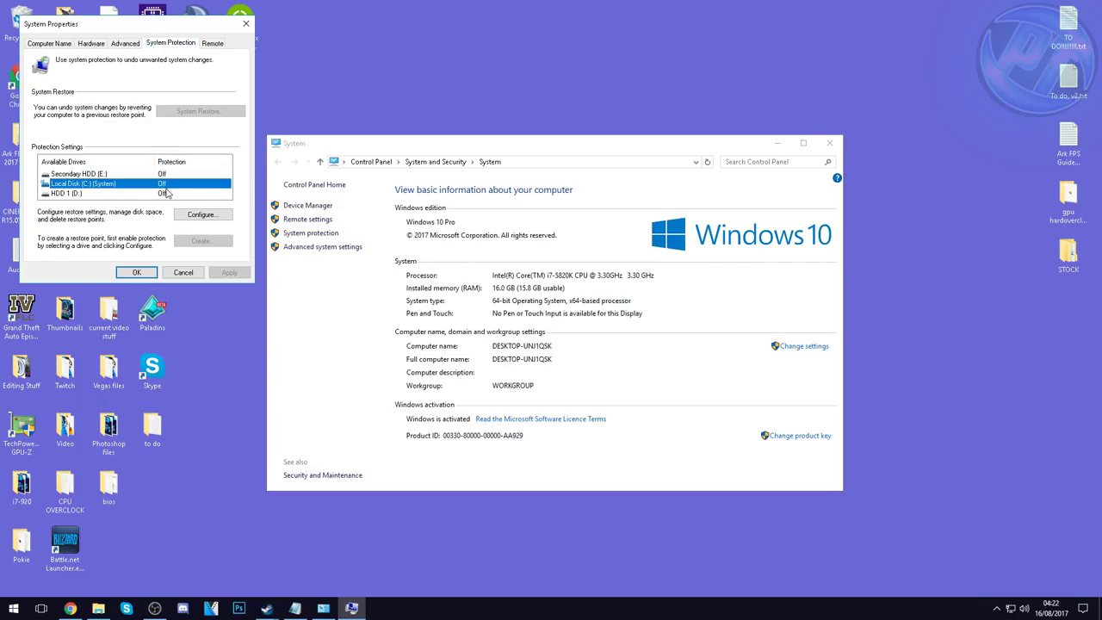
{"action": "left_click", "coordinate": [168, 194]}
{"action": "left_click", "coordinate": [168, 175]}
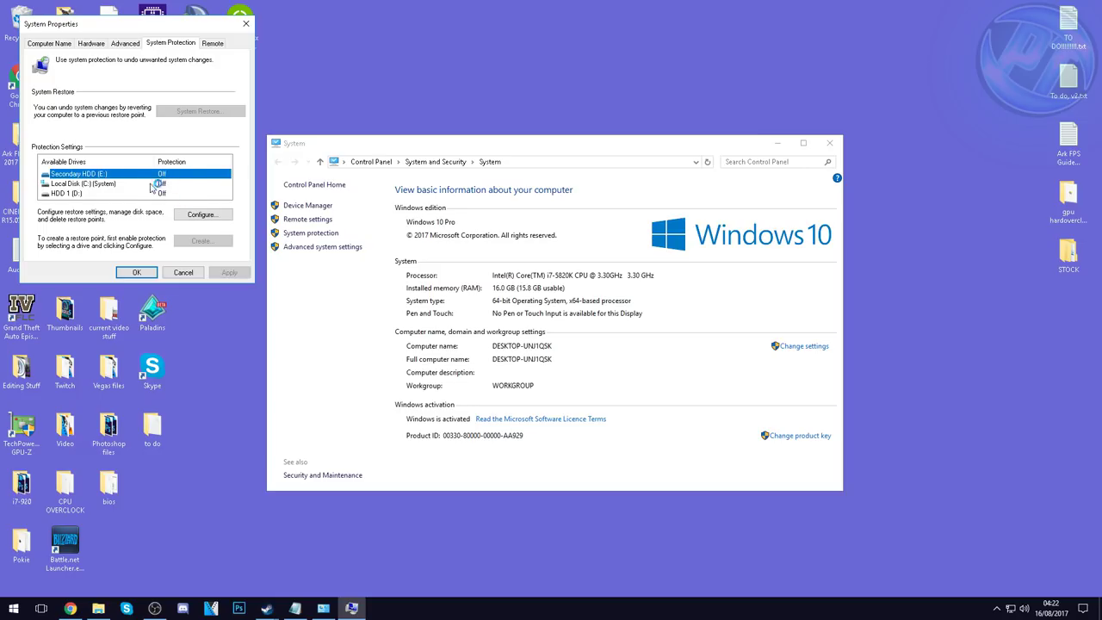
Step: Turn off Remote Assistance connections and disallow remote connections to this computer
{"action": "left_click", "coordinate": [208, 43]}
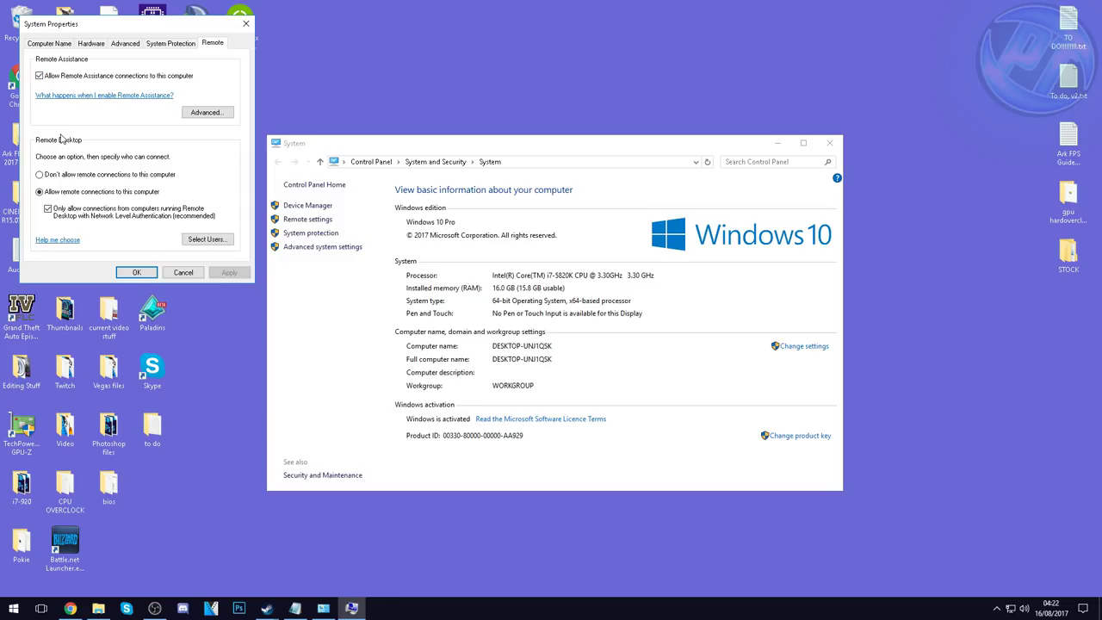
{"action": "left_click", "coordinate": [66, 77]}
{"action": "left_click", "coordinate": [60, 174]}
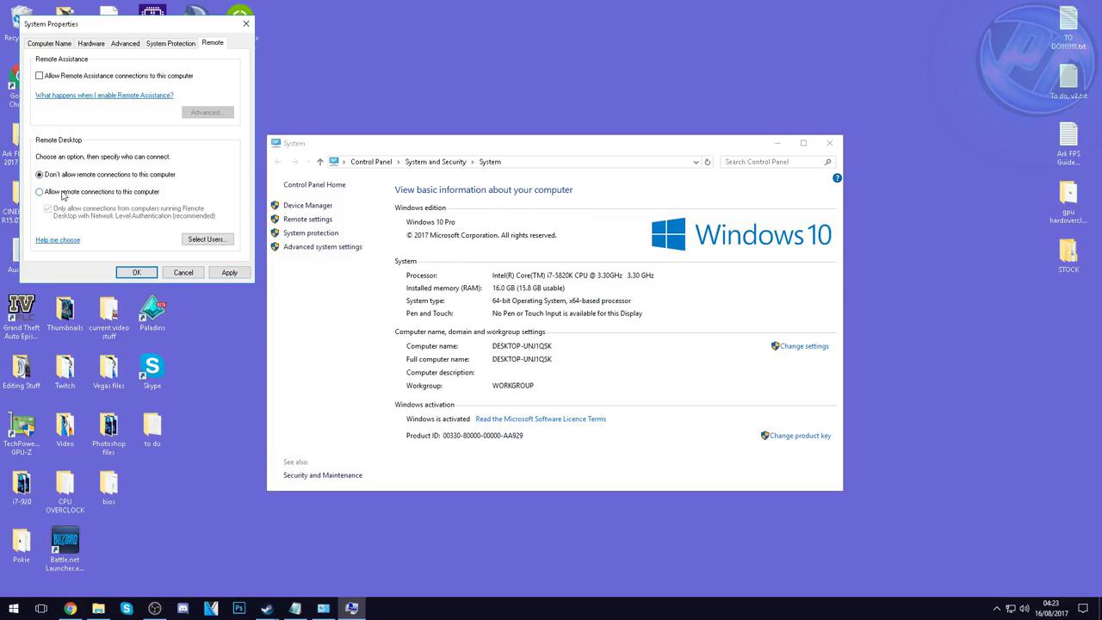
Step: Allow remote connections and Remote Assistance again, apply the system properties, postpone the restart and close the System window
{"action": "left_click", "coordinate": [63, 192]}
{"action": "left_click", "coordinate": [57, 77]}
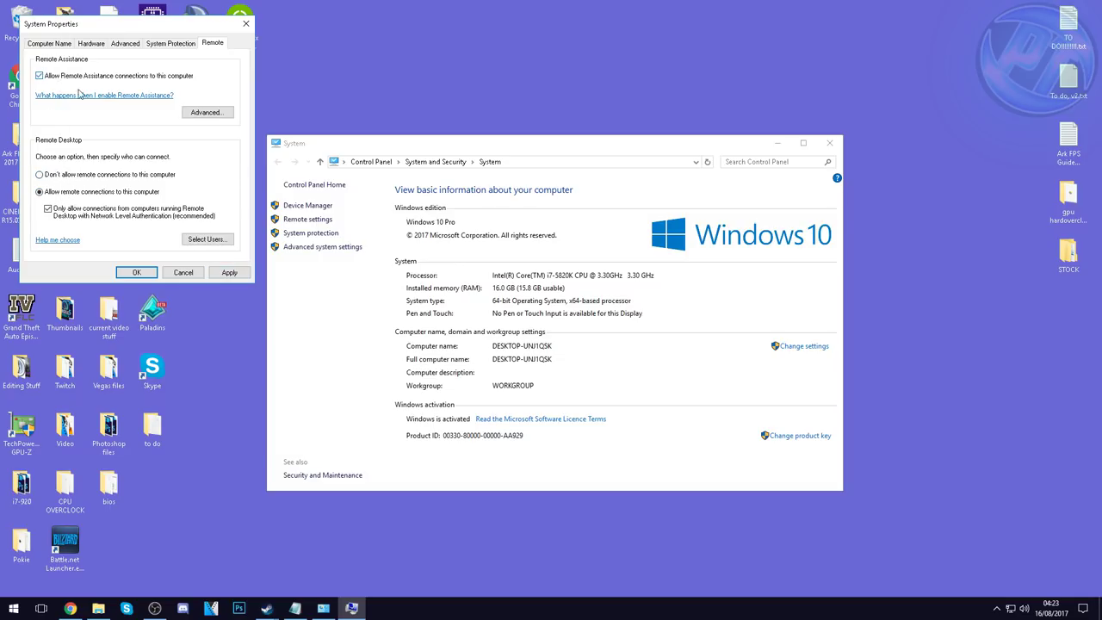
{"action": "left_click", "coordinate": [230, 272]}
{"action": "left_click", "coordinate": [137, 272]}
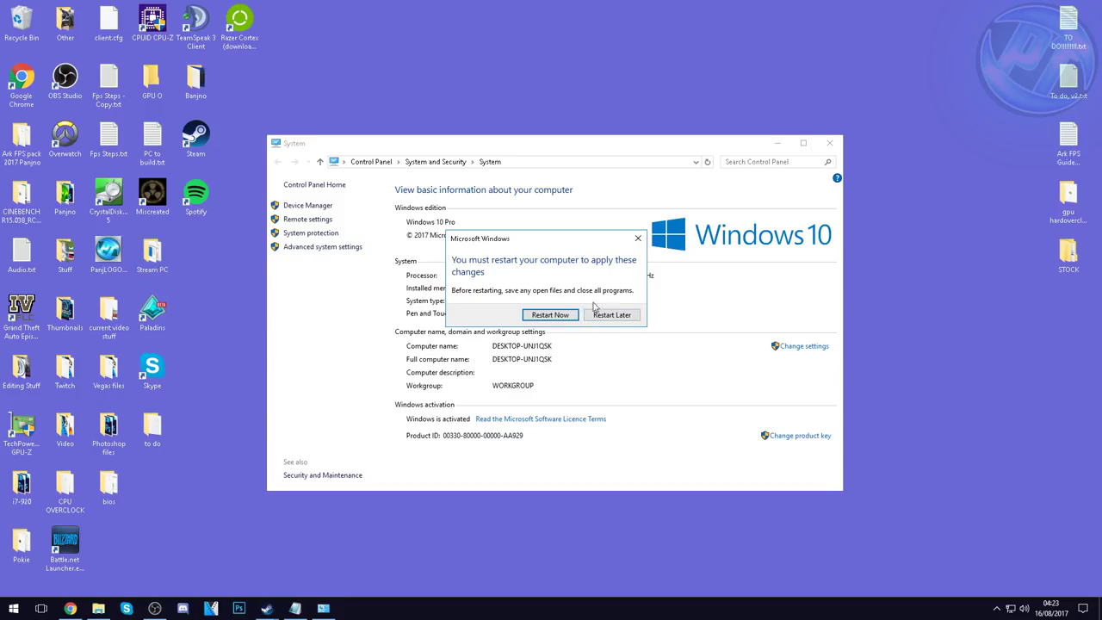
{"action": "left_click", "coordinate": [611, 315]}
{"action": "key", "text": "alt+F4"}
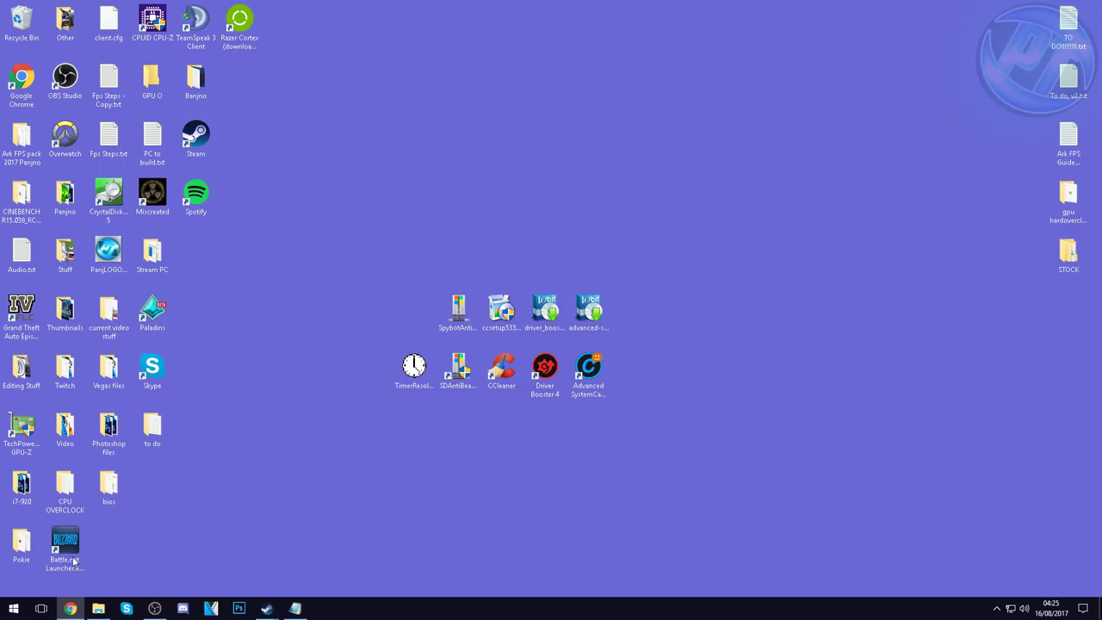
Step: Search Windows for "run" and launch the Registry Editor with the regedit command
{"action": "left_click", "coordinate": [14, 609]}
{"action": "type", "text": "run"}
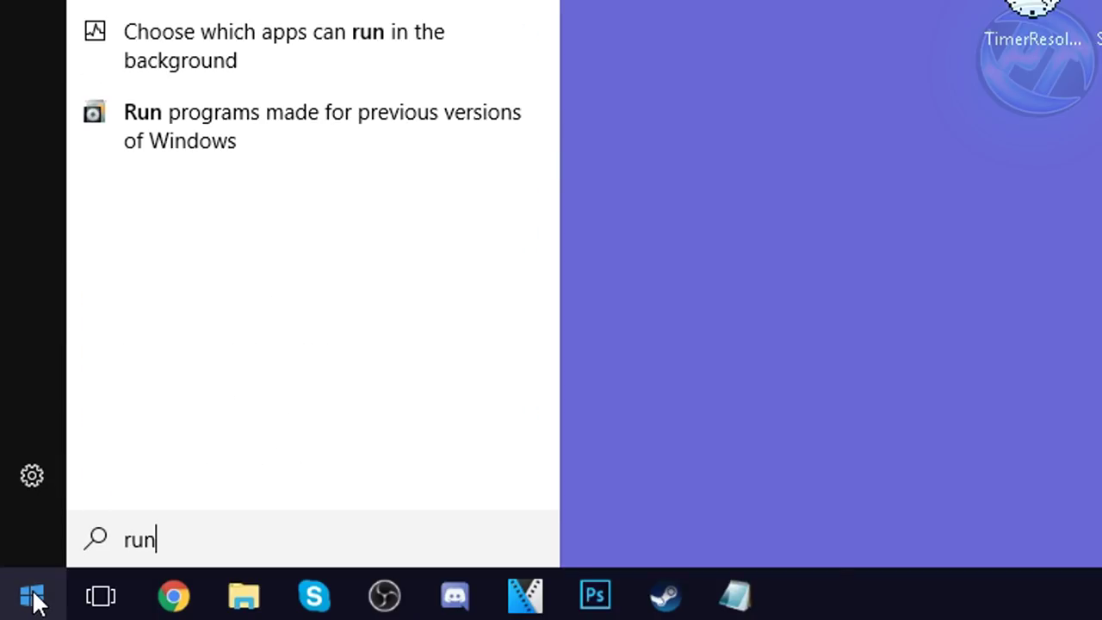
{"action": "key", "text": "Return"}
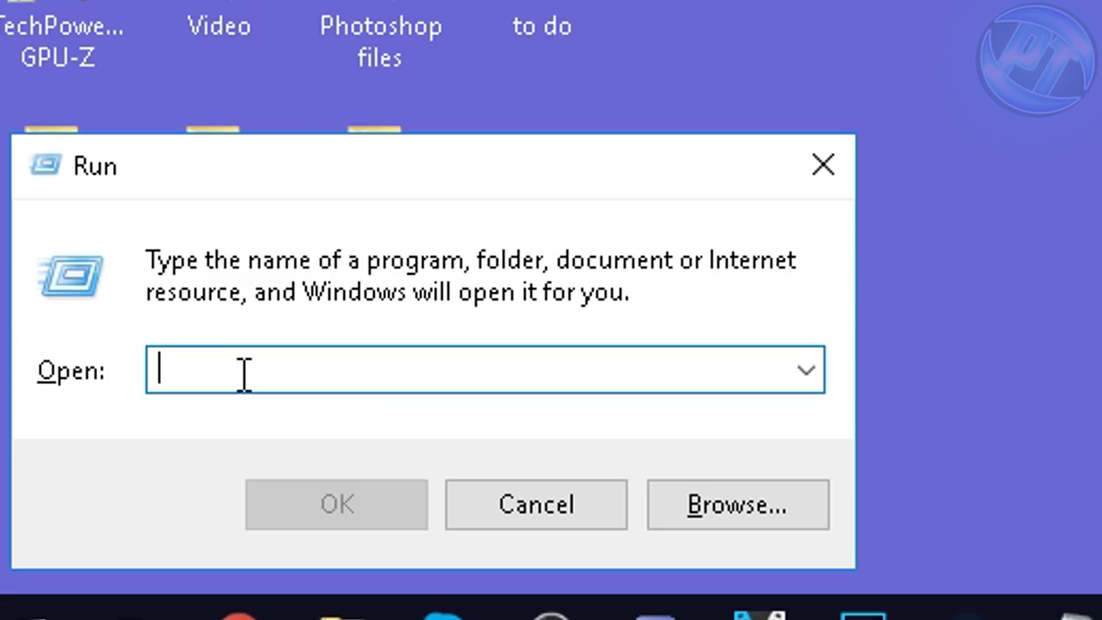
{"action": "type", "text": "regedit"}
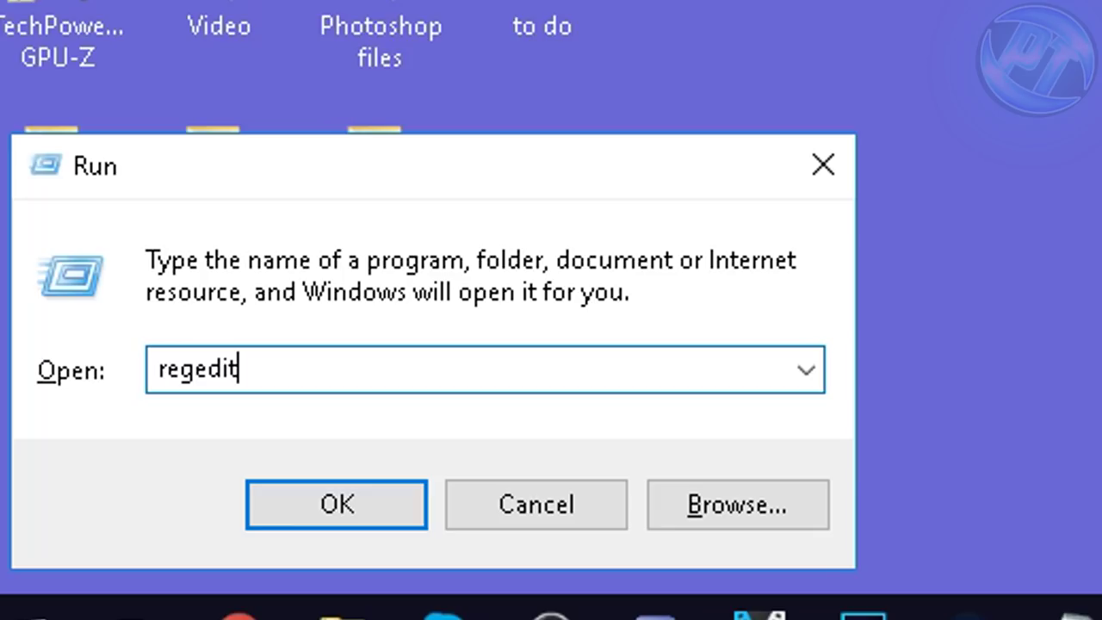
{"action": "key", "text": "Return"}
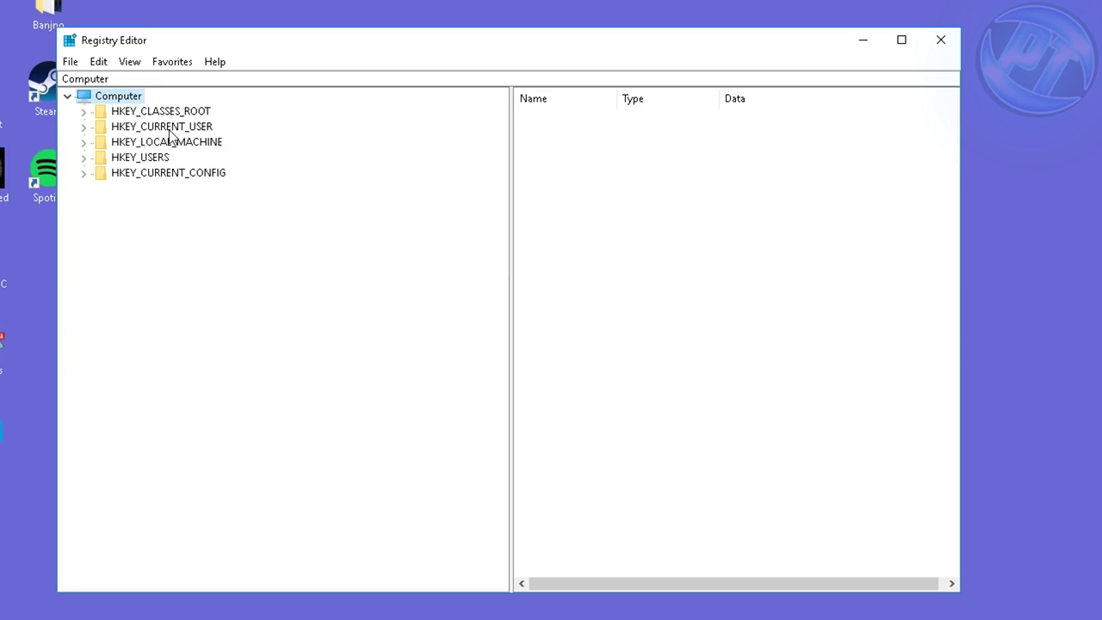
Step: Expand the registry tree to HKEY_LOCAL_MACHINE\SOFTWARE\Microsoft
{"action": "double_click", "coordinate": [134, 143]}
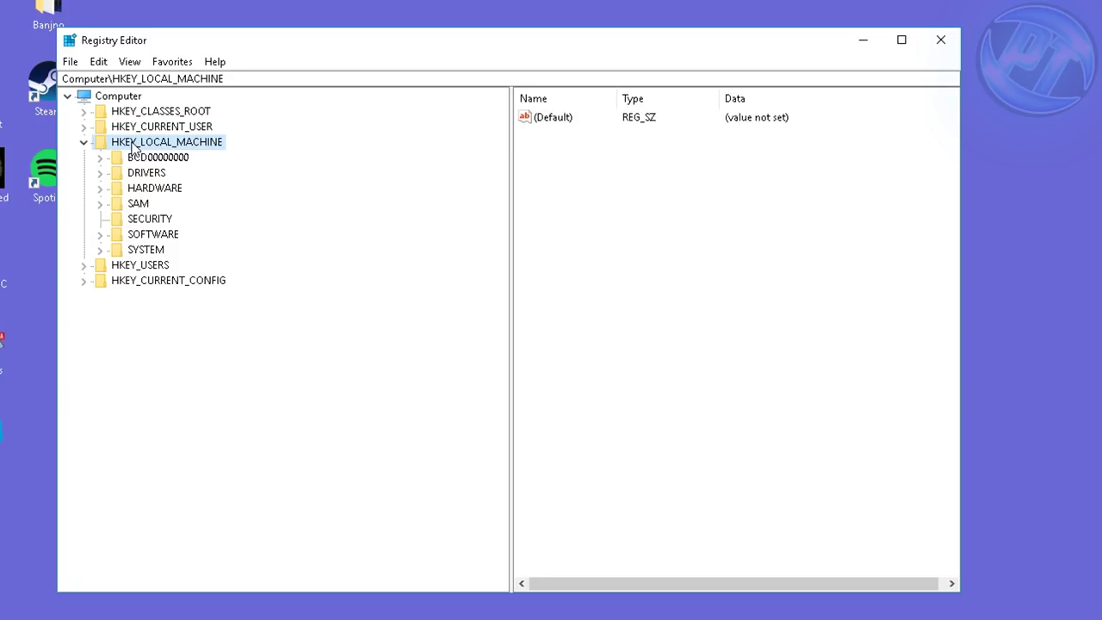
{"action": "double_click", "coordinate": [151, 238]}
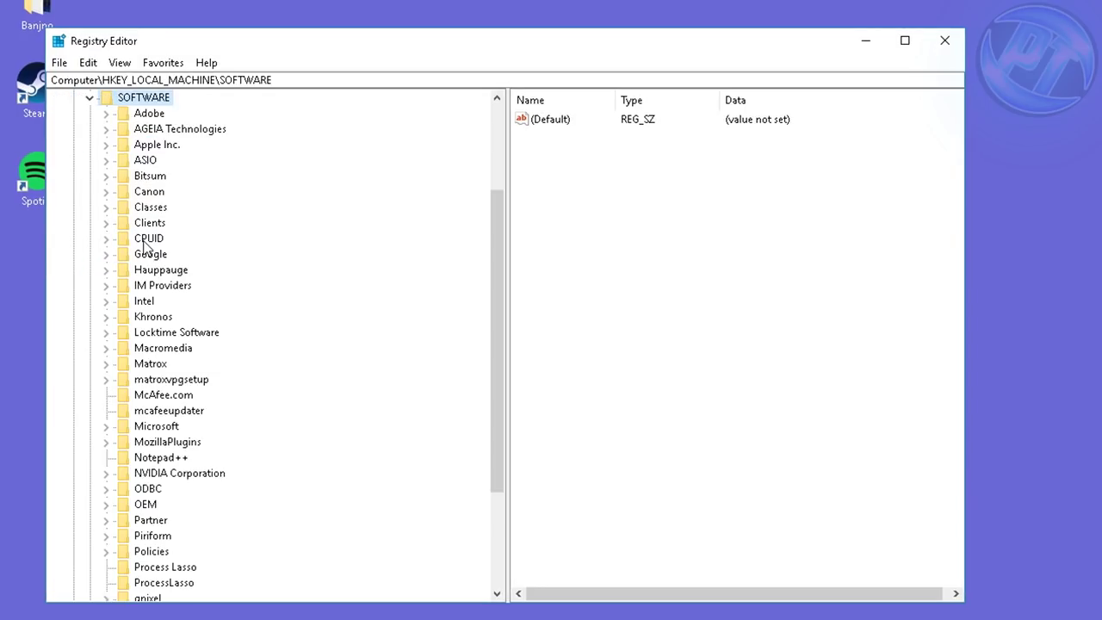
{"action": "scroll", "coordinate": [144, 249], "scroll_direction": "up", "scroll_amount": 1}
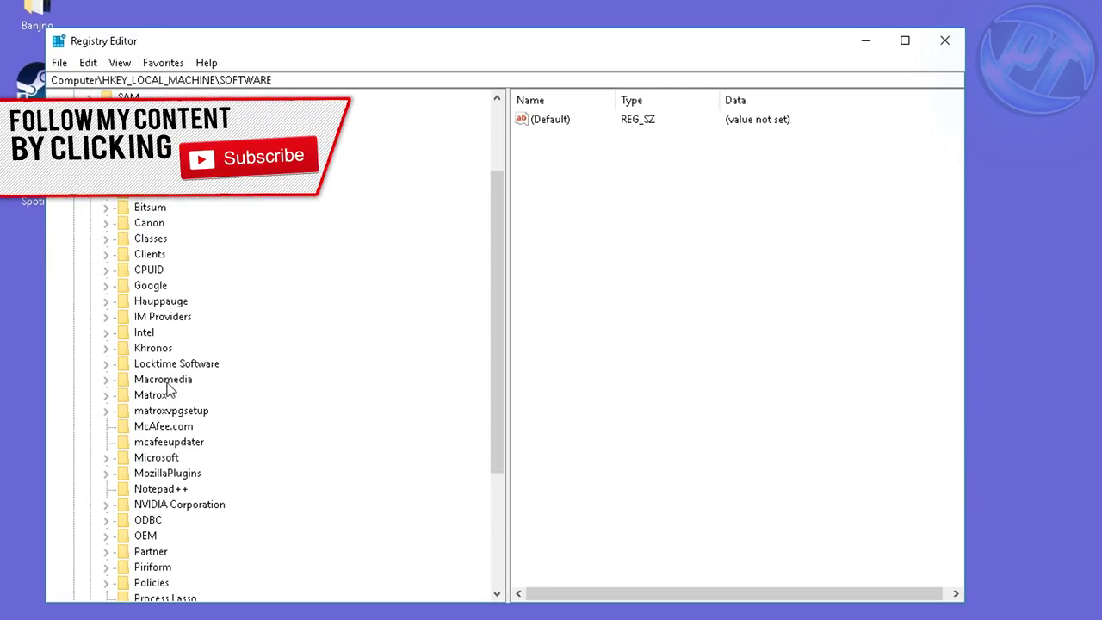
{"action": "left_click", "coordinate": [152, 462]}
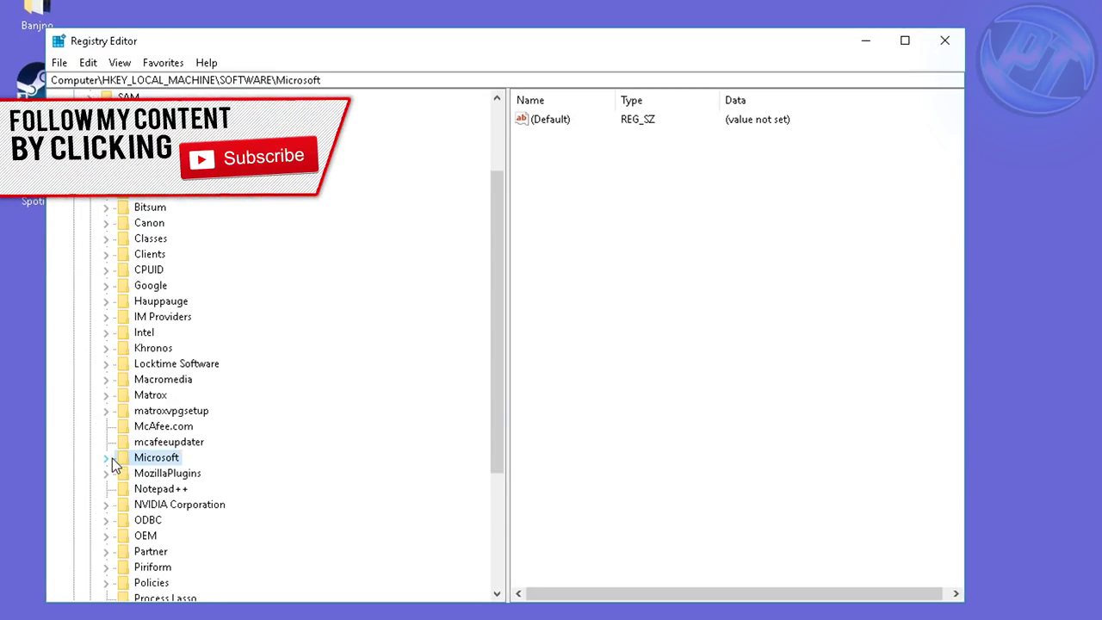
{"action": "left_click", "coordinate": [108, 458]}
Step: Open the registry key Windows NT\CurrentVersion\Multimedia\SystemProfile under Microsoft
{"action": "scroll", "coordinate": [175, 364], "scroll_direction": "down", "scroll_amount": 20}
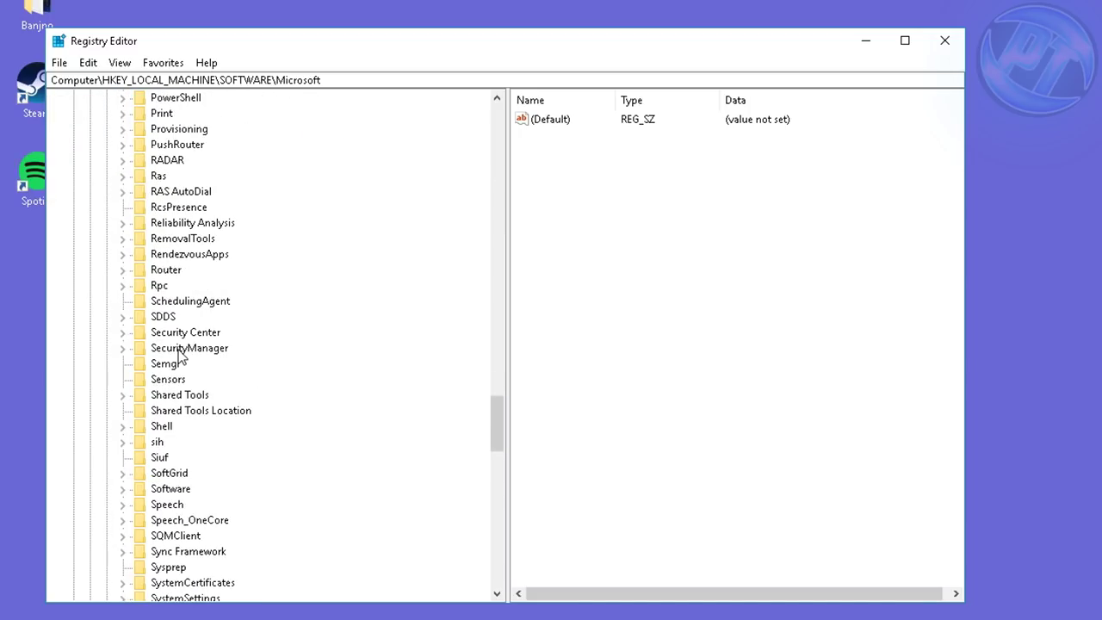
{"action": "scroll", "coordinate": [175, 364], "scroll_direction": "down", "scroll_amount": 4}
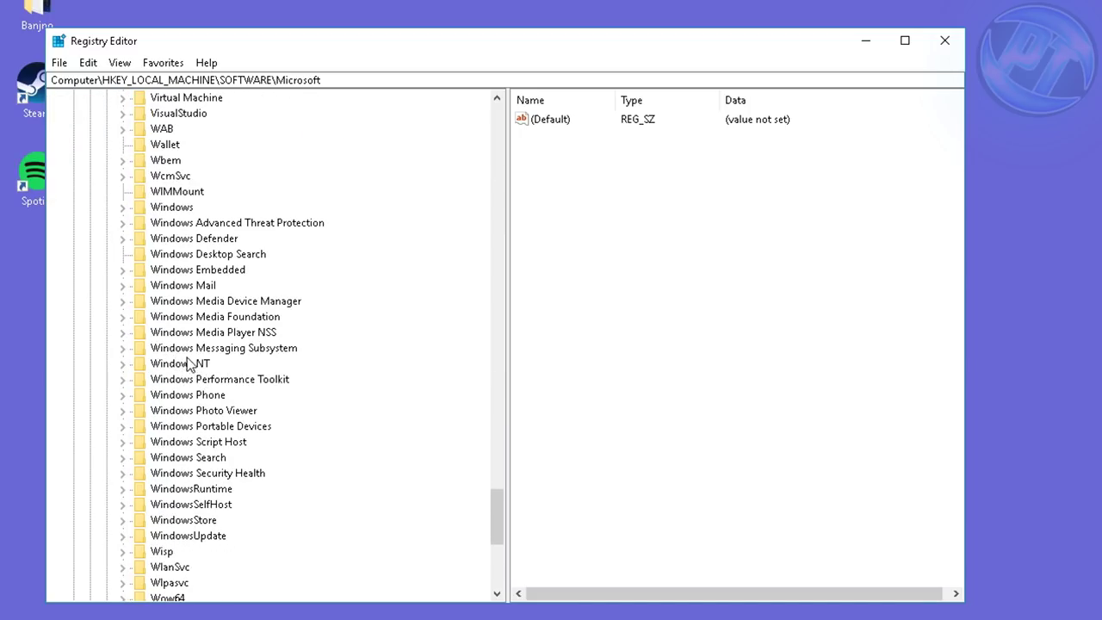
{"action": "double_click", "coordinate": [205, 365]}
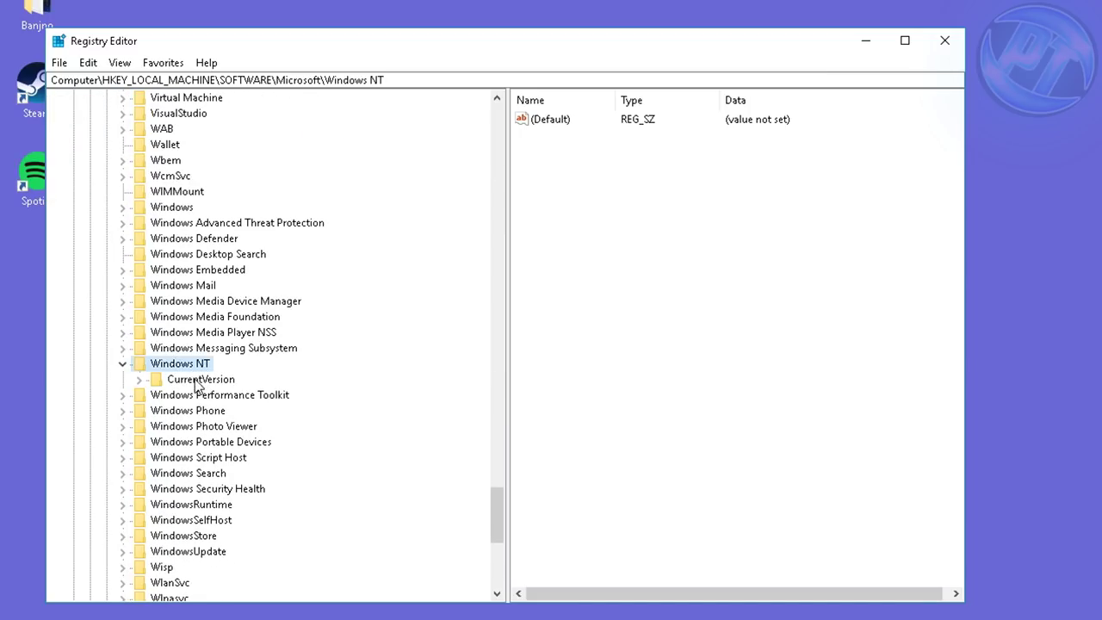
{"action": "double_click", "coordinate": [206, 379]}
{"action": "scroll", "coordinate": [209, 372], "scroll_direction": "down", "scroll_amount": 2}
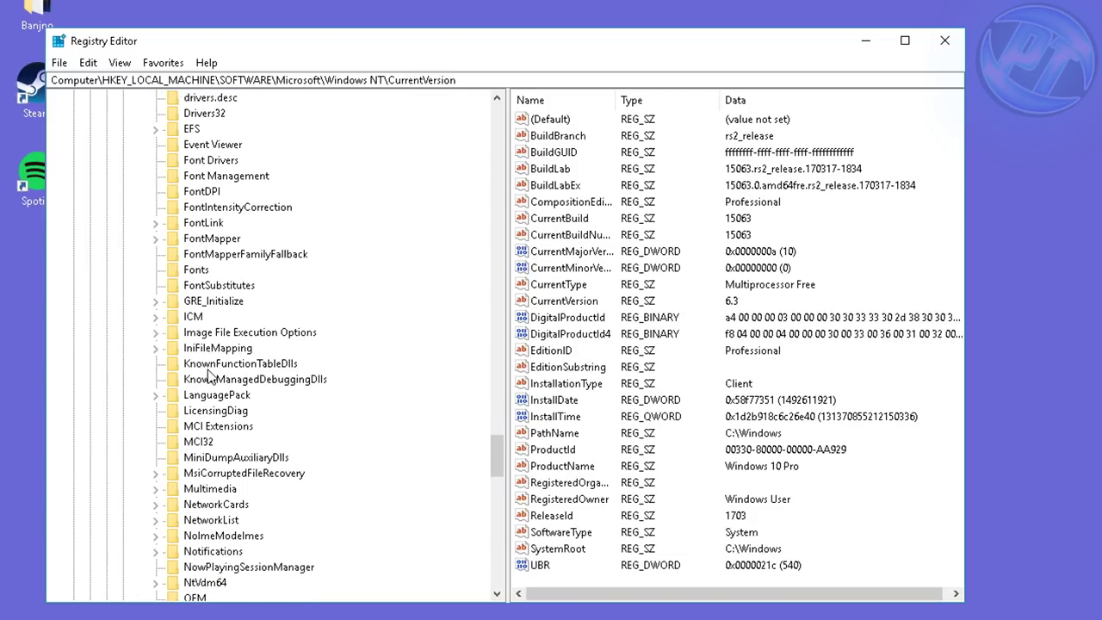
{"action": "double_click", "coordinate": [217, 490]}
{"action": "double_click", "coordinate": [226, 505]}
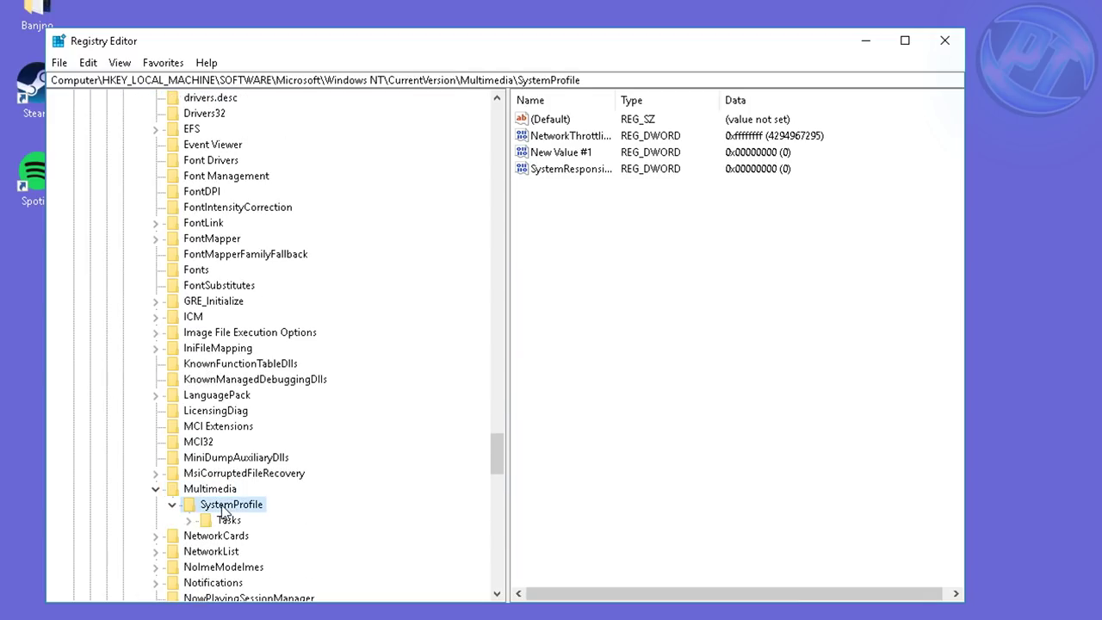
Step: Set the SystemResponsiveness value of the SystemProfile key to 0 in hexadecimal
{"action": "left_click", "coordinate": [570, 171]}
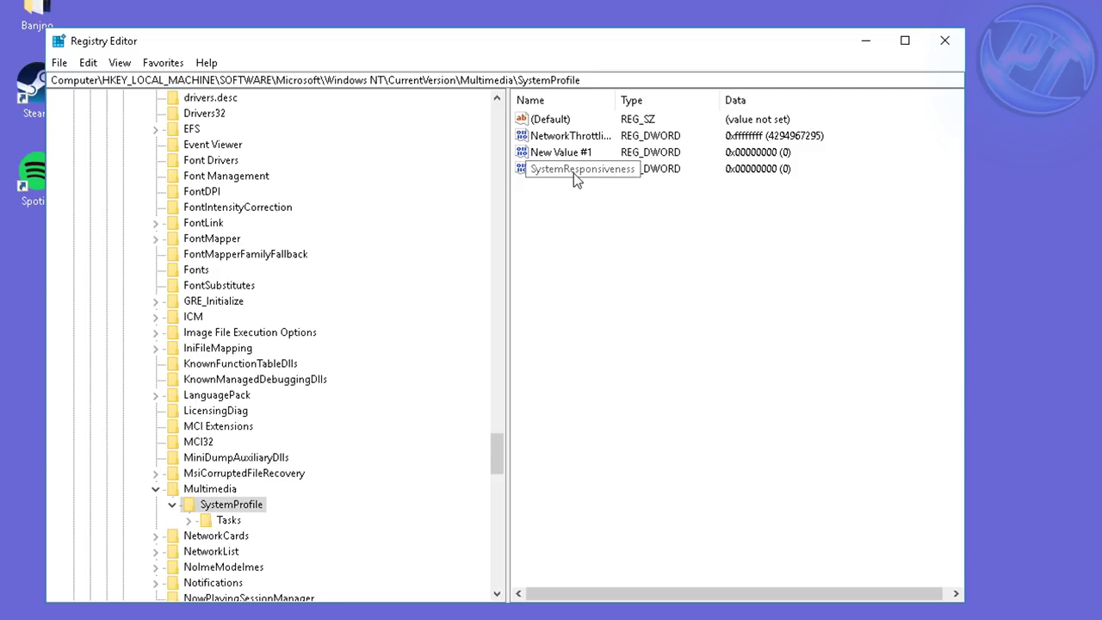
{"action": "double_click", "coordinate": [580, 176]}
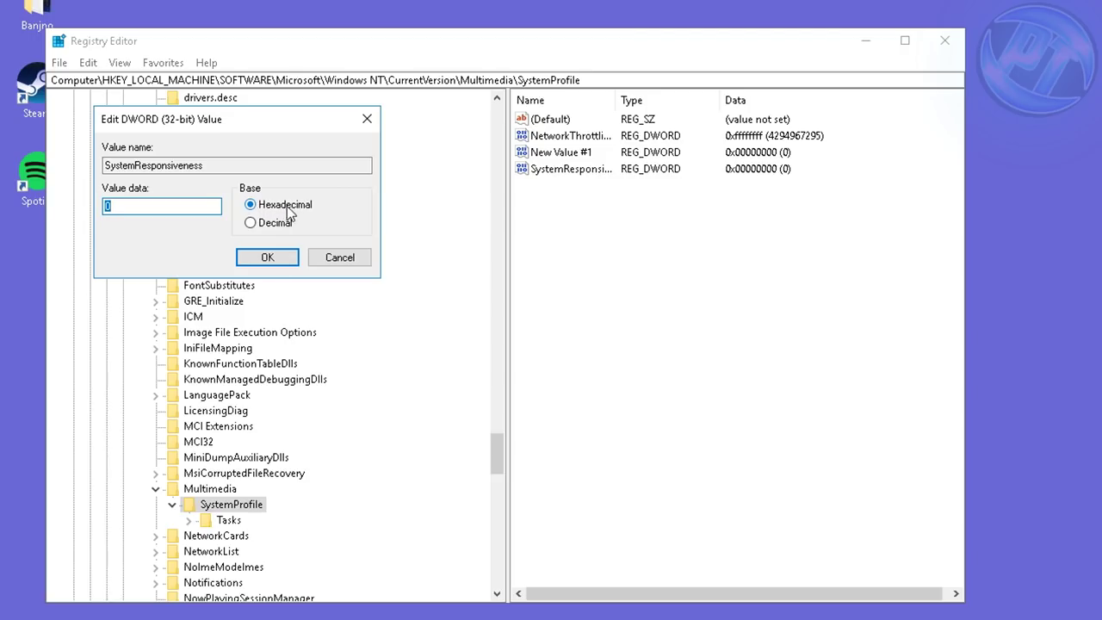
{"action": "type", "text": "0"}
{"action": "left_click", "coordinate": [274, 258]}
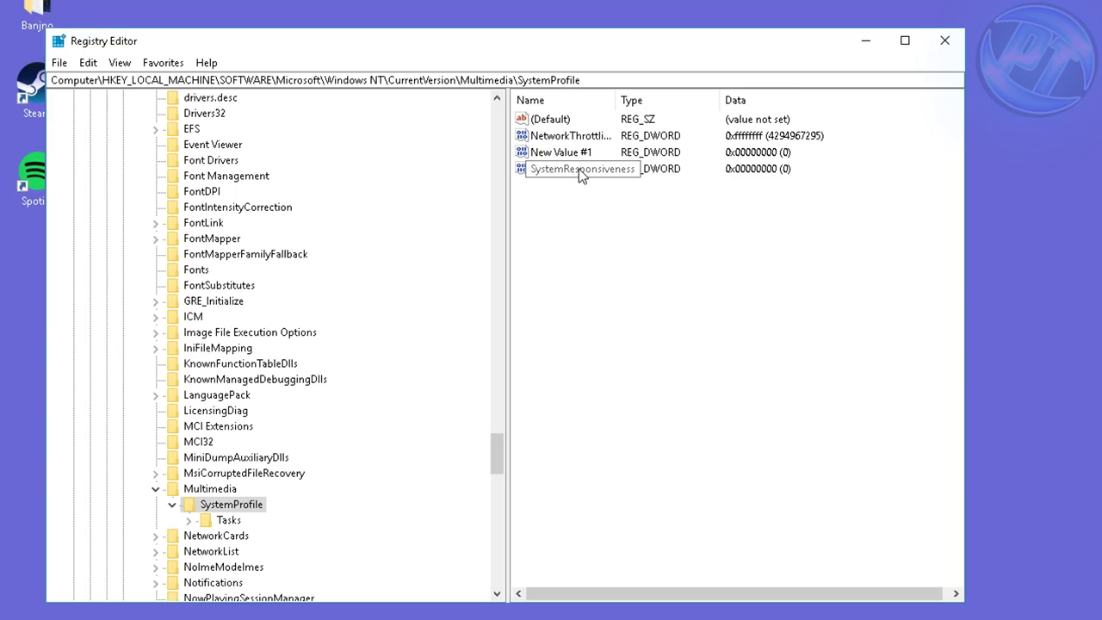
Step: Open the Games key under SystemProfile\Tasks and confirm its GPU Priority value as 8 in hexadecimal
{"action": "double_click", "coordinate": [222, 521]}
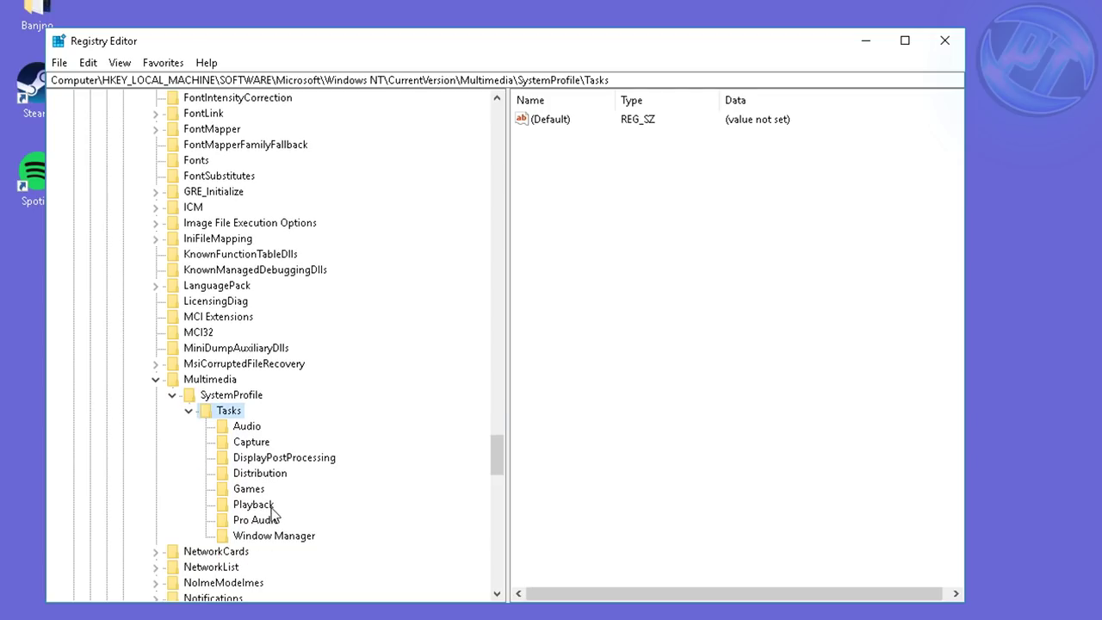
{"action": "left_click", "coordinate": [247, 489]}
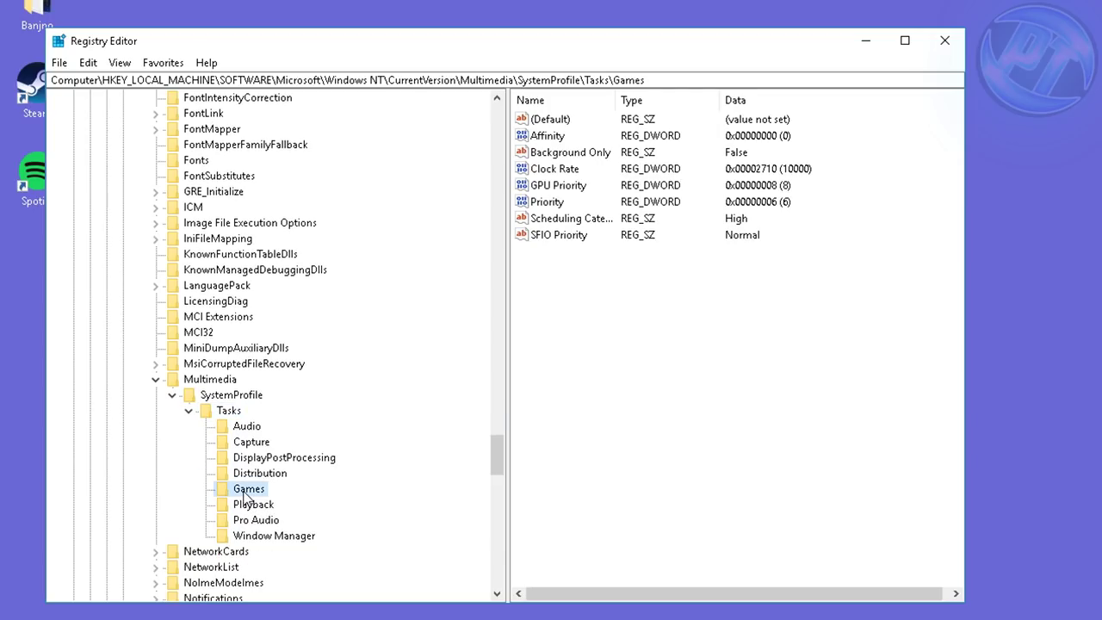
{"action": "left_click", "coordinate": [566, 188]}
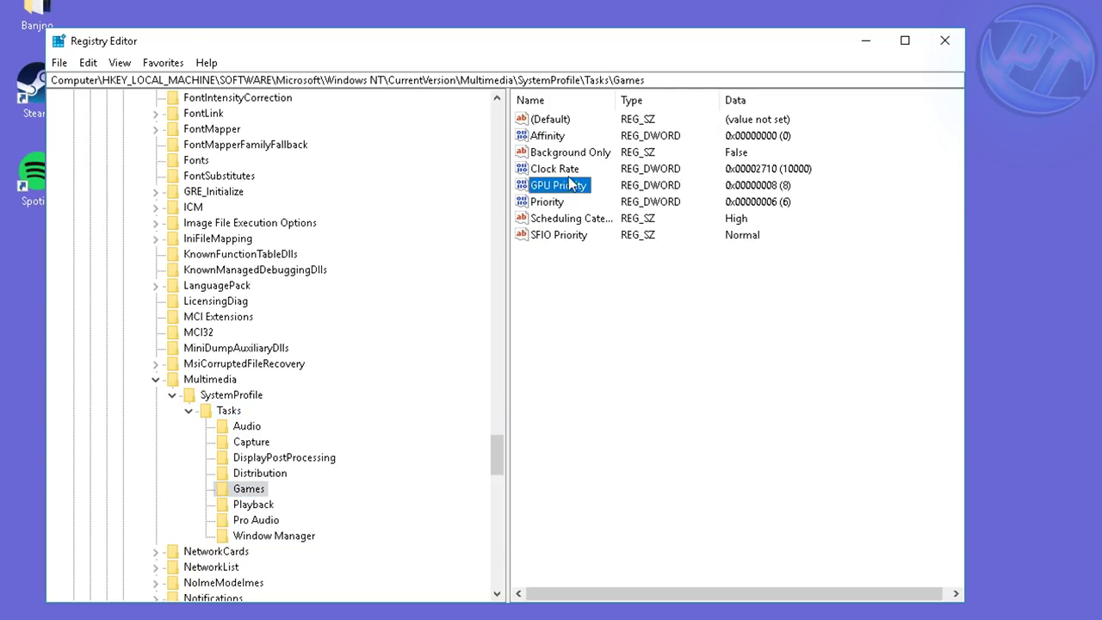
{"action": "double_click", "coordinate": [567, 186]}
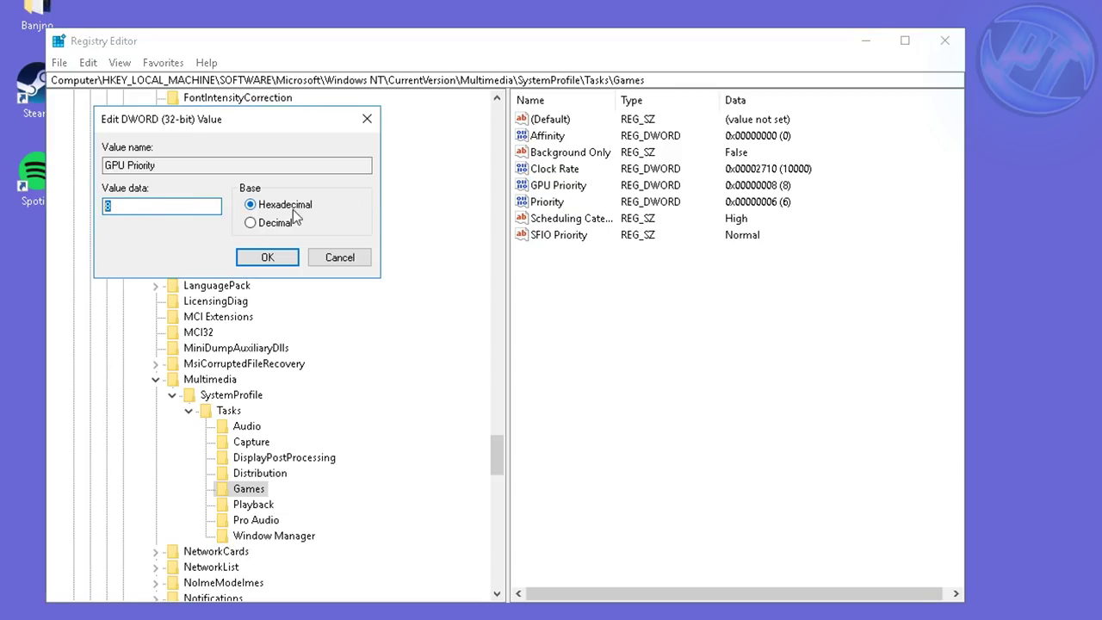
{"action": "left_click", "coordinate": [258, 258]}
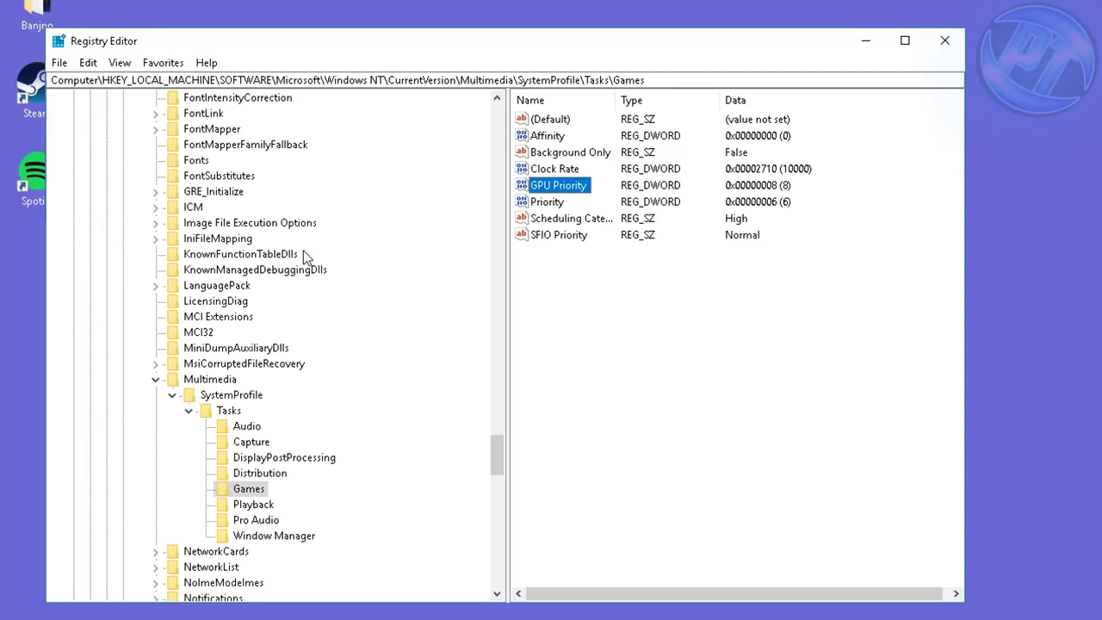
Step: Confirm the Games key's Priority value as 6 in hexadecimal and close the Registry Editor
{"action": "double_click", "coordinate": [551, 205]}
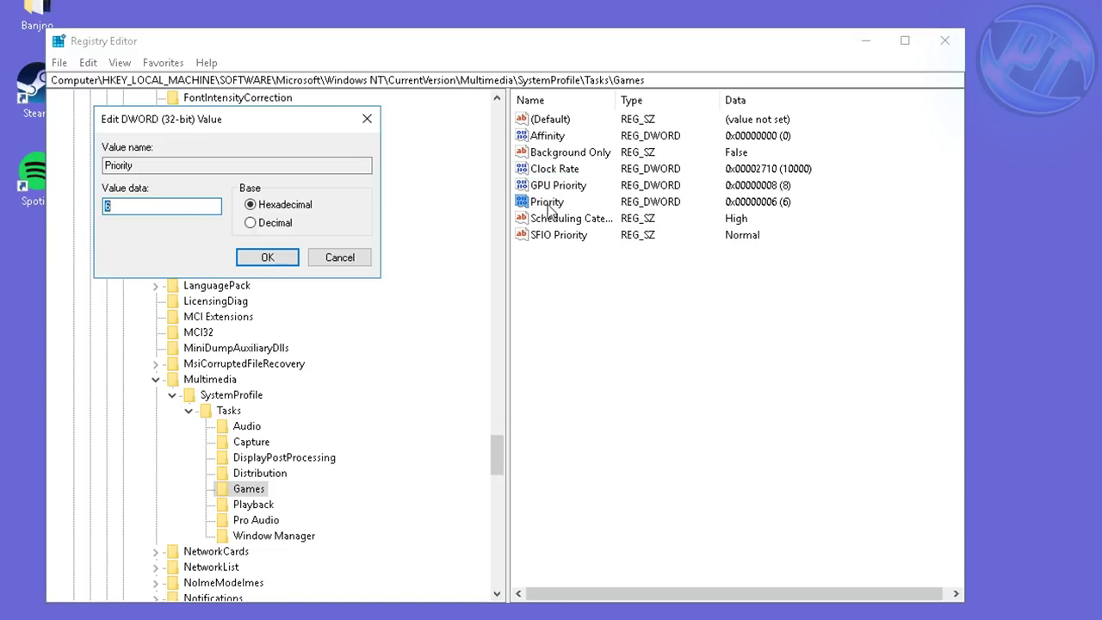
{"action": "left_click", "coordinate": [258, 258]}
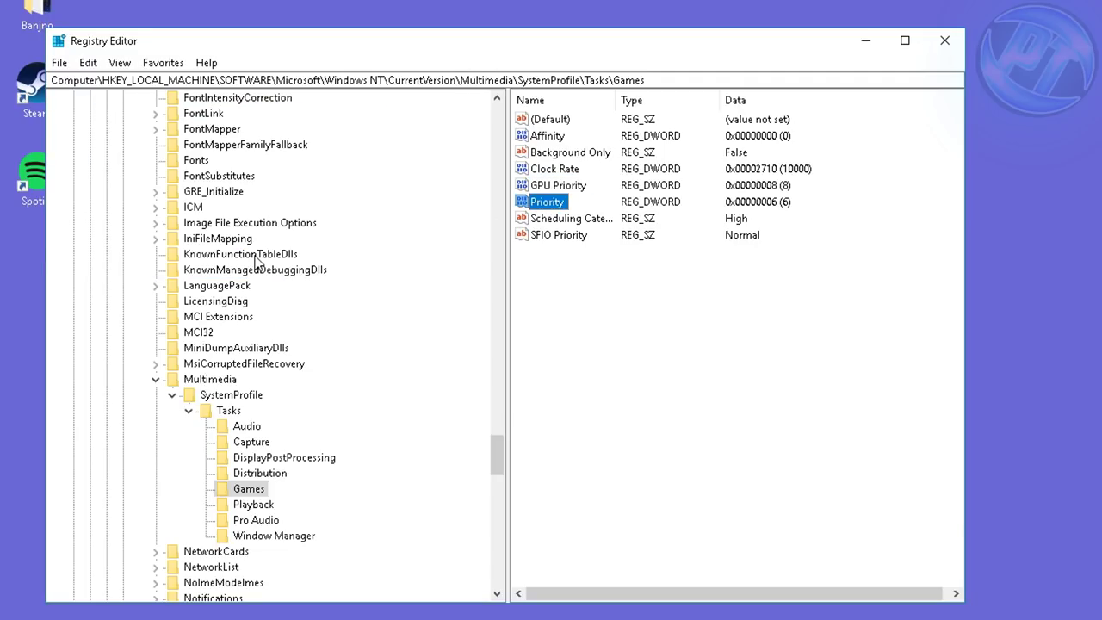
{"action": "left_click", "coordinate": [945, 41]}
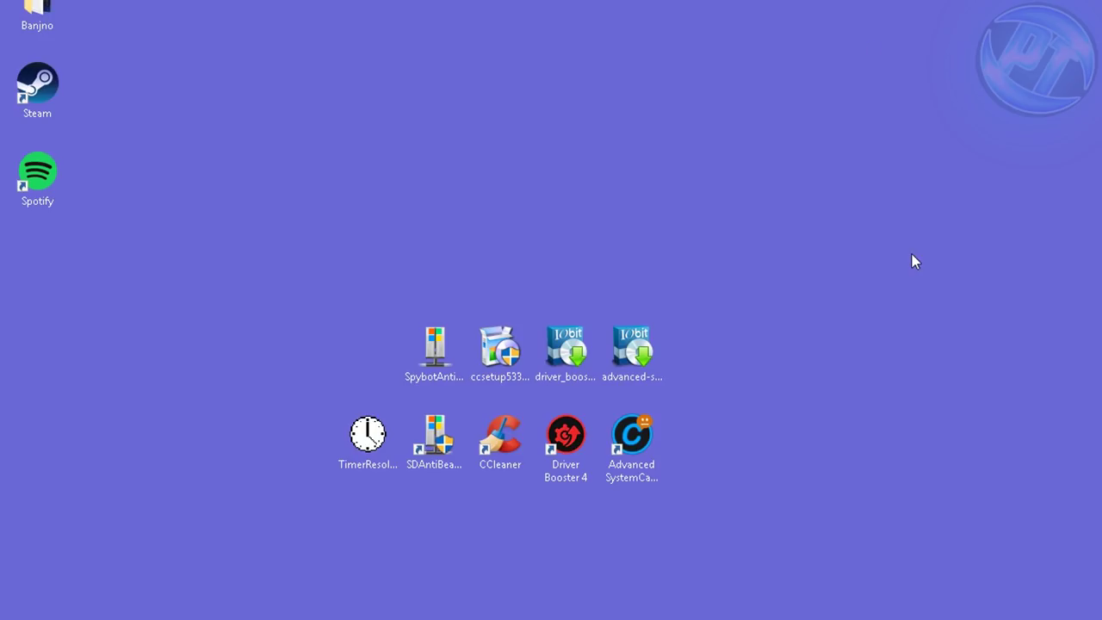
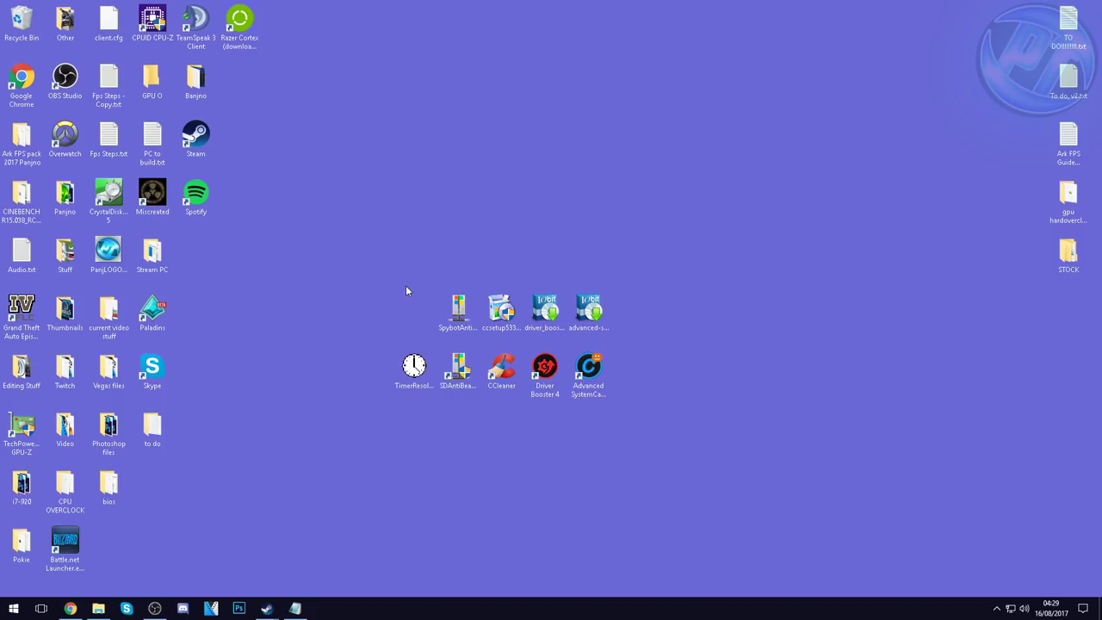
Step: Search Windows for "this pc", open This PC and display the properties of Local Disk (C:)
{"action": "left_click", "coordinate": [13, 608]}
{"action": "type", "text": "this pc"}
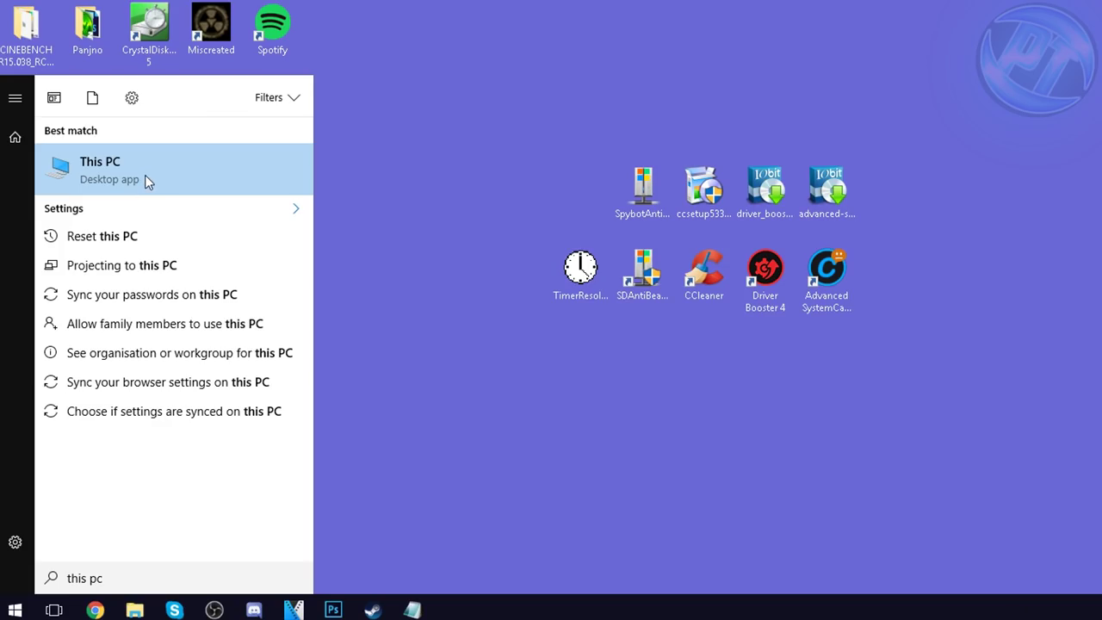
{"action": "left_click", "coordinate": [145, 172]}
{"action": "scroll", "coordinate": [1064, 345], "scroll_direction": "down", "scroll_amount": 1}
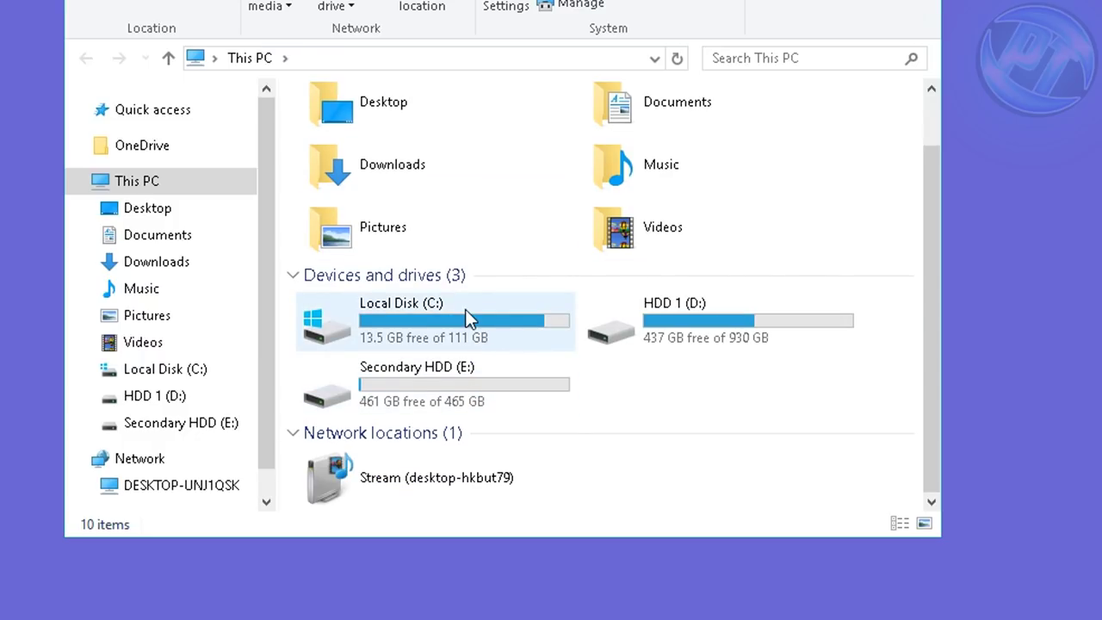
{"action": "left_click", "coordinate": [536, 327]}
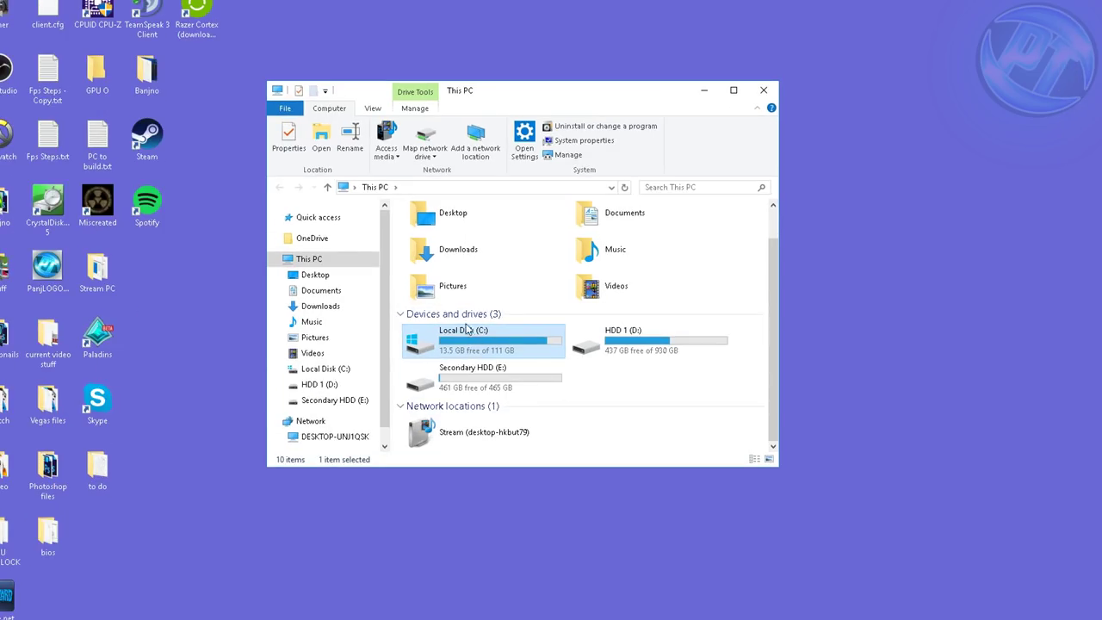
{"action": "right_click", "coordinate": [483, 338]}
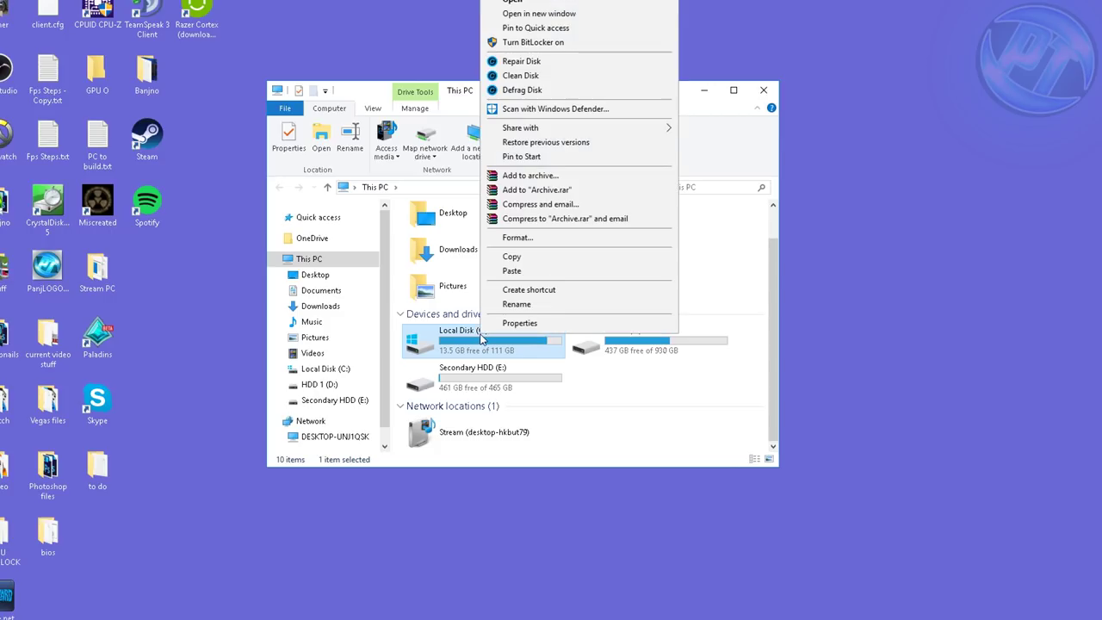
{"action": "left_click", "coordinate": [502, 322]}
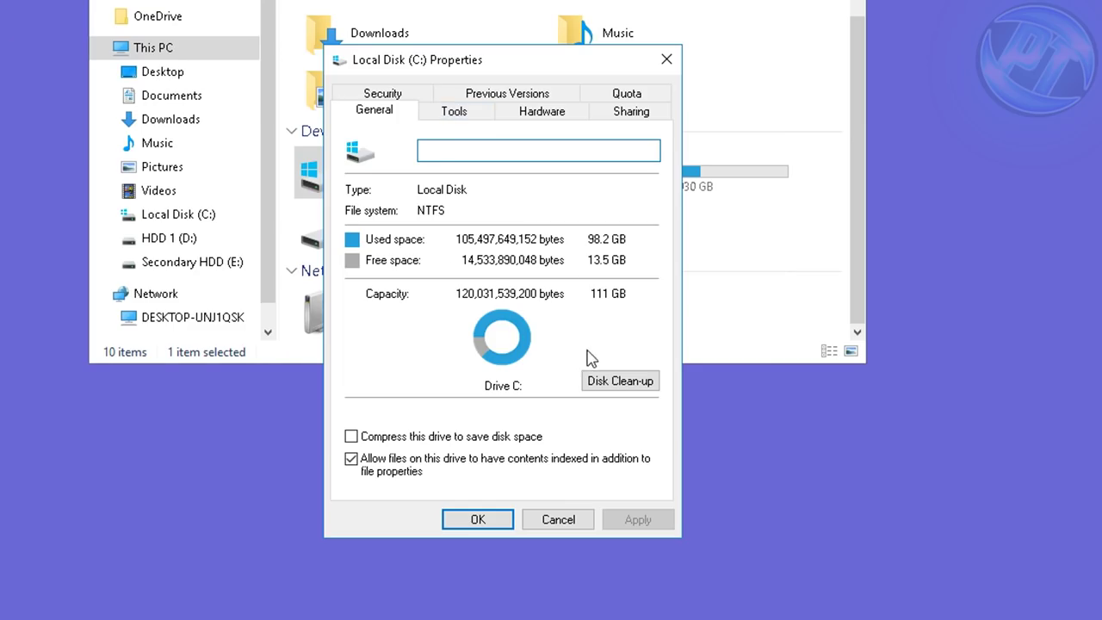
Step: Run Disk Clean-up on drive C:, permanently delete the selected files and close the drive's properties
{"action": "left_click", "coordinate": [672, 553]}
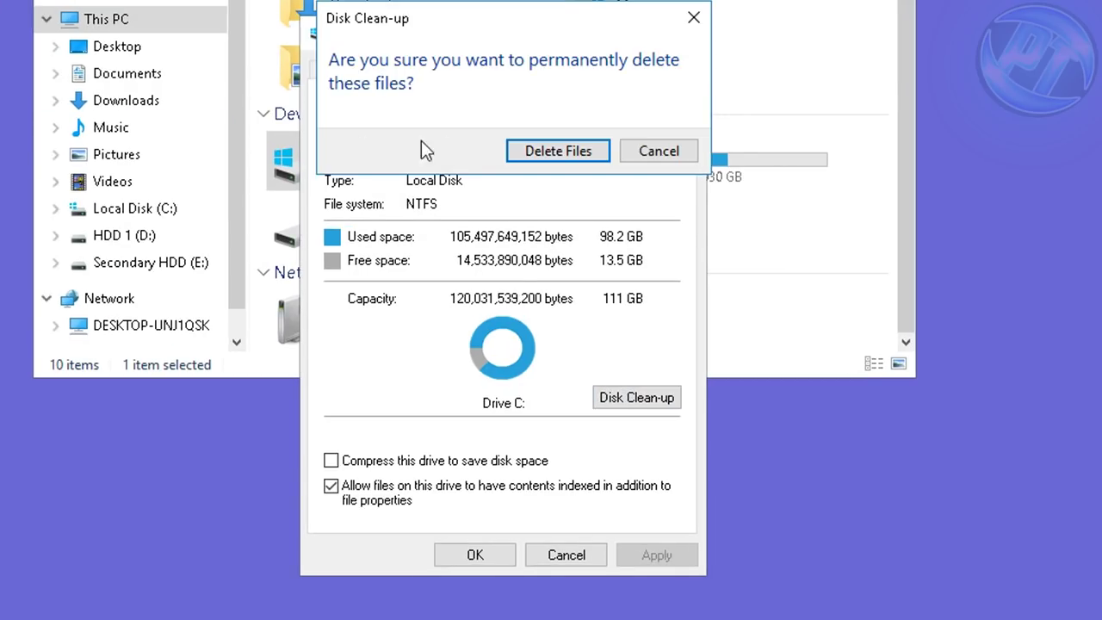
{"action": "left_click", "coordinate": [551, 148]}
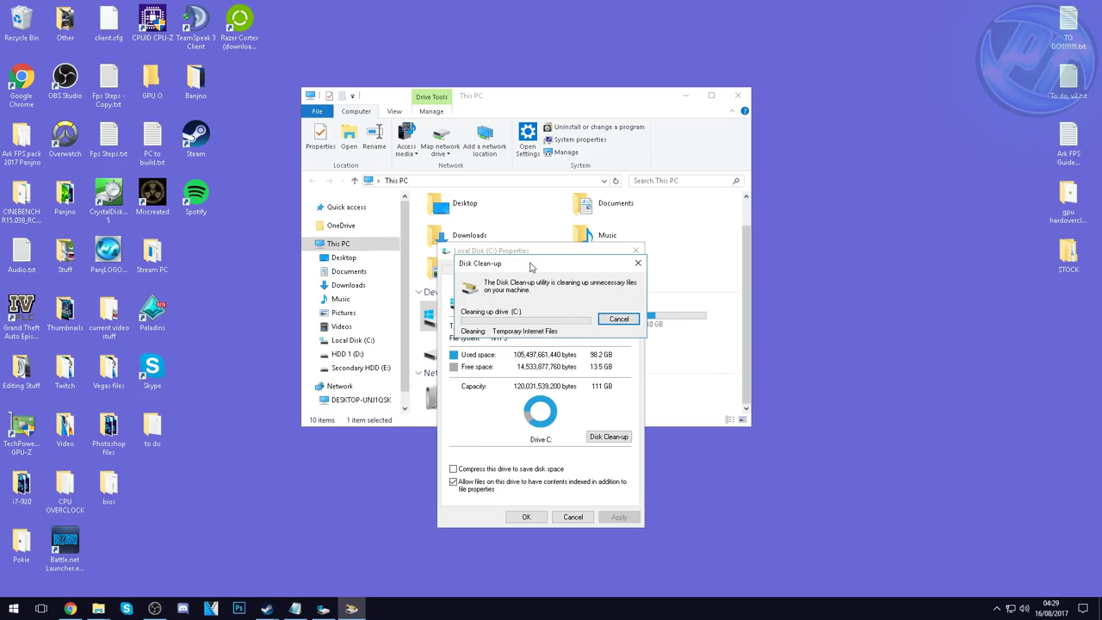
{"action": "left_click_drag", "start_coordinate": [484, 63], "coordinate": [865, 96]}
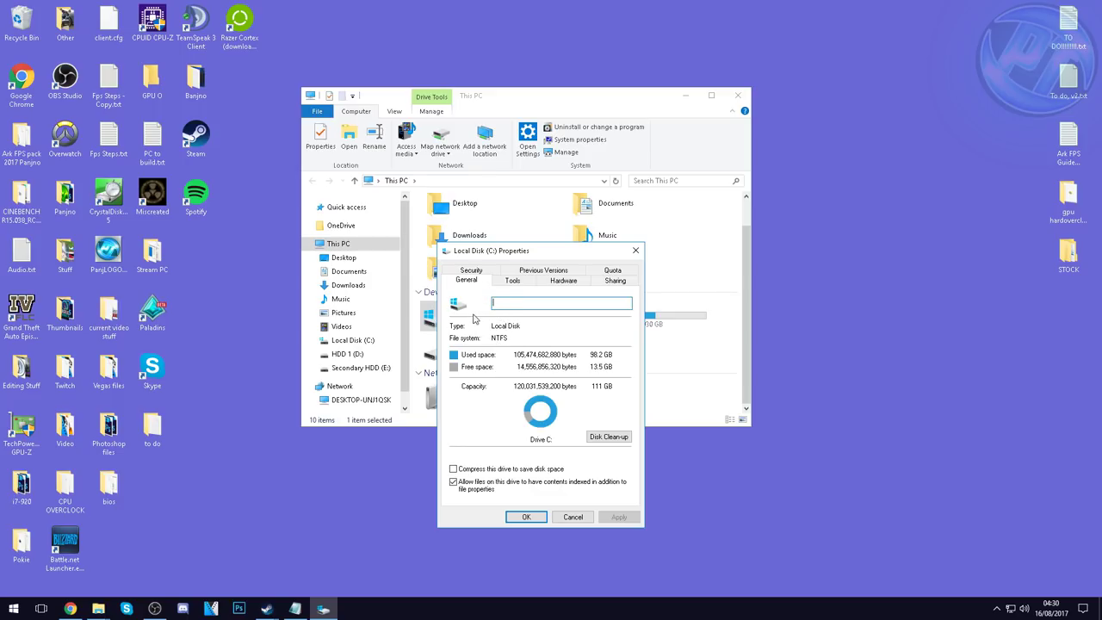
{"action": "left_click", "coordinate": [523, 517]}
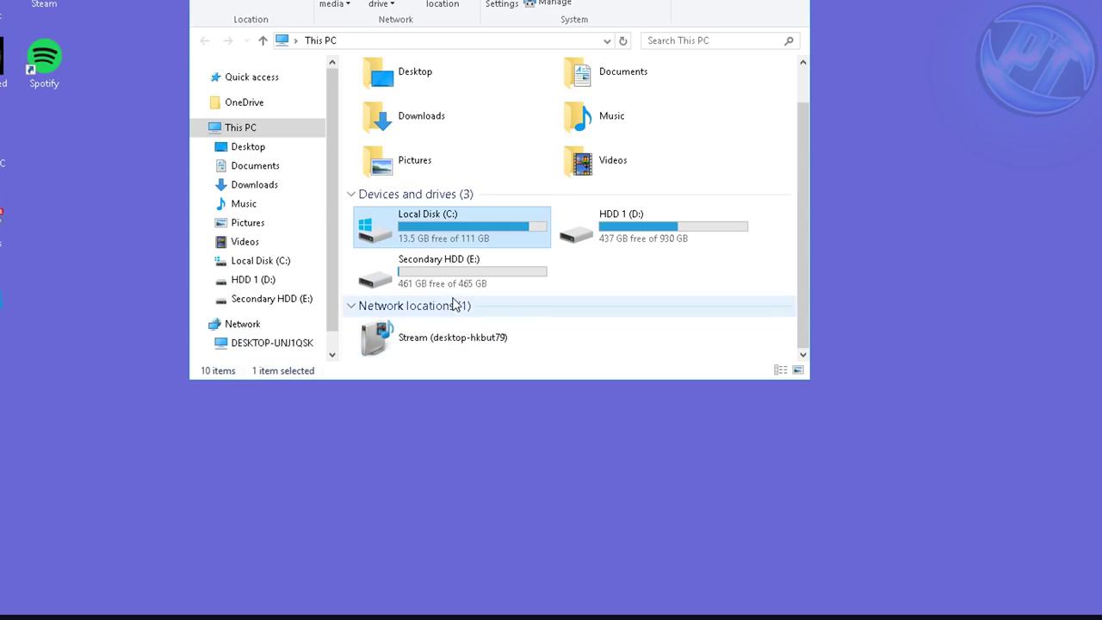
Step: Run Disk Clean-up on HDD 1 (D:) from its properties, permanently deleting the DirectX Shader Cache and Recycle Bin files
{"action": "right_click", "coordinate": [585, 223]}
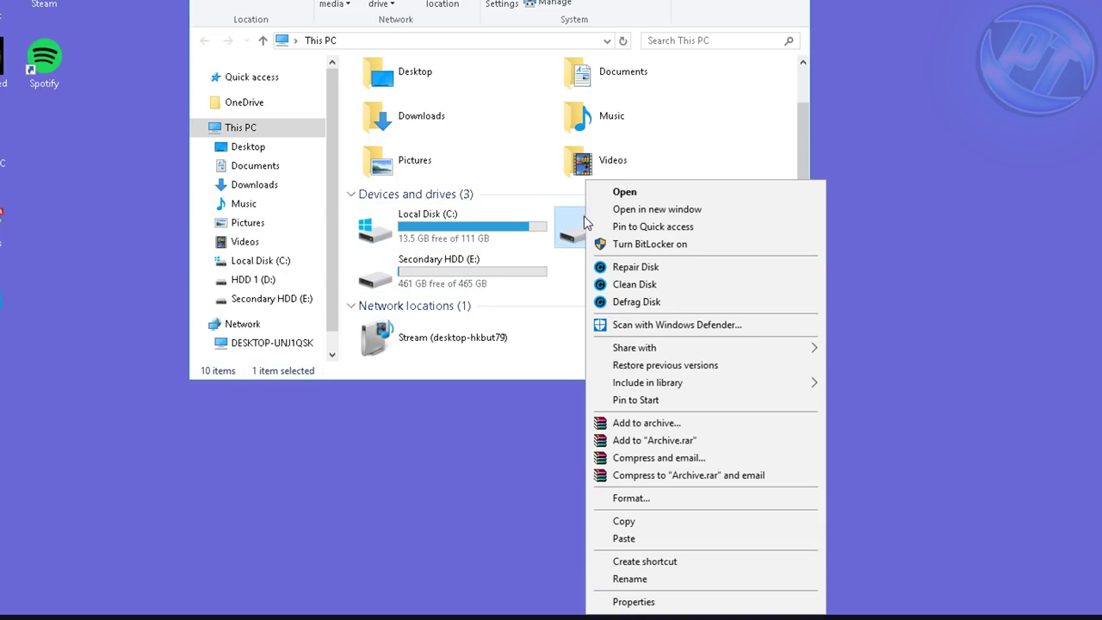
{"action": "left_click", "coordinate": [636, 601]}
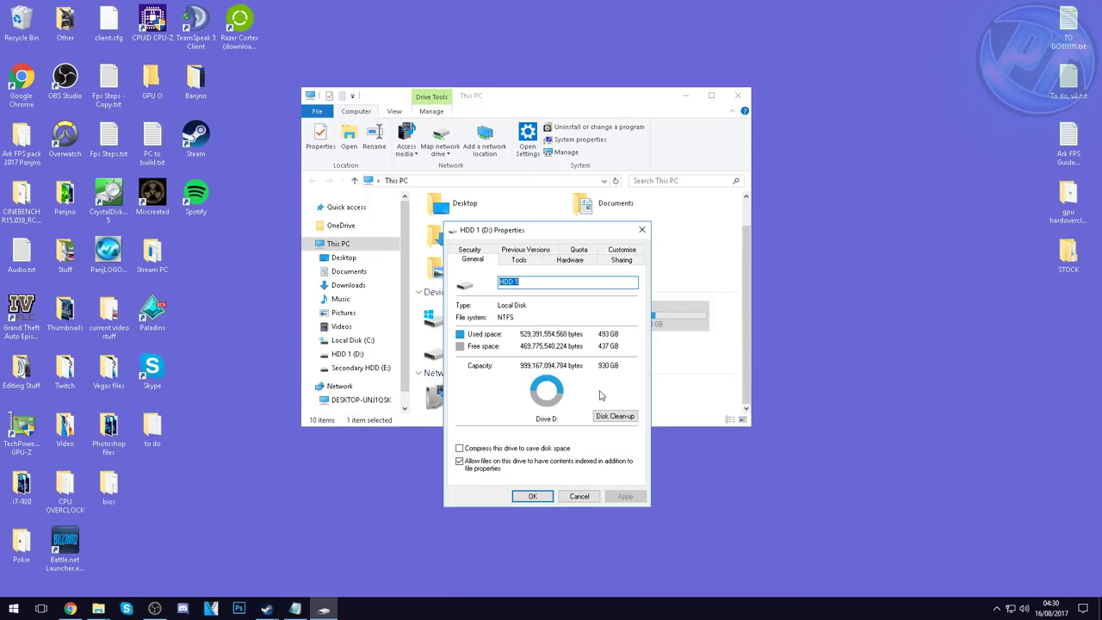
{"action": "left_click", "coordinate": [828, 479]}
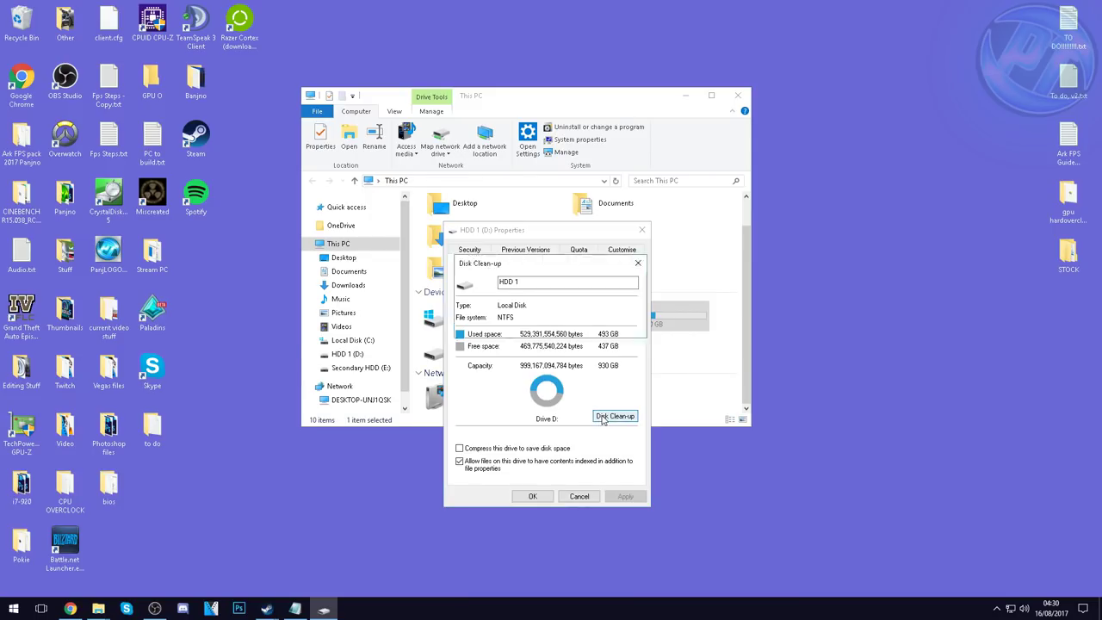
{"action": "left_click", "coordinate": [222, 333]}
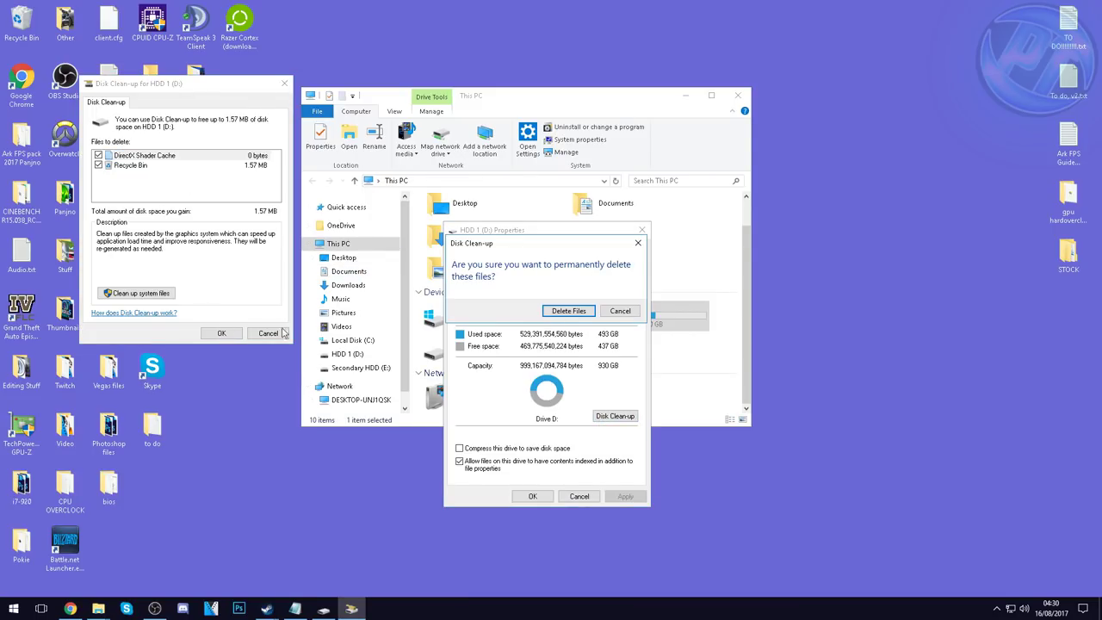
{"action": "left_click", "coordinate": [566, 242]}
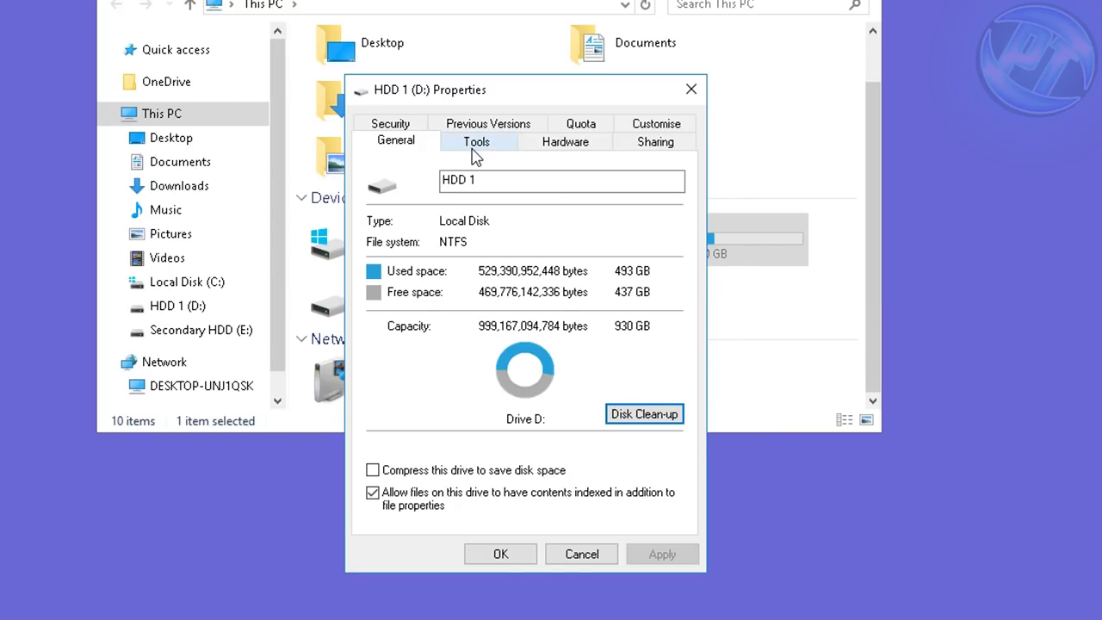
Step: Scan HDD 1 (D:) for file system errors, accept its properties and close This PC
{"action": "left_click", "coordinate": [514, 259]}
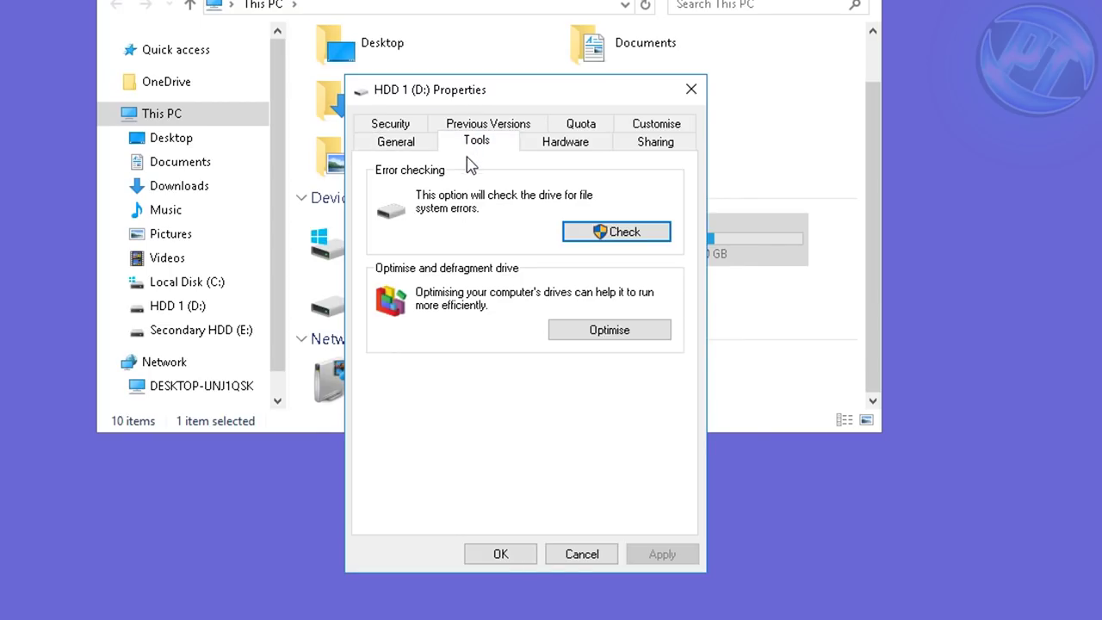
{"action": "left_click", "coordinate": [598, 234]}
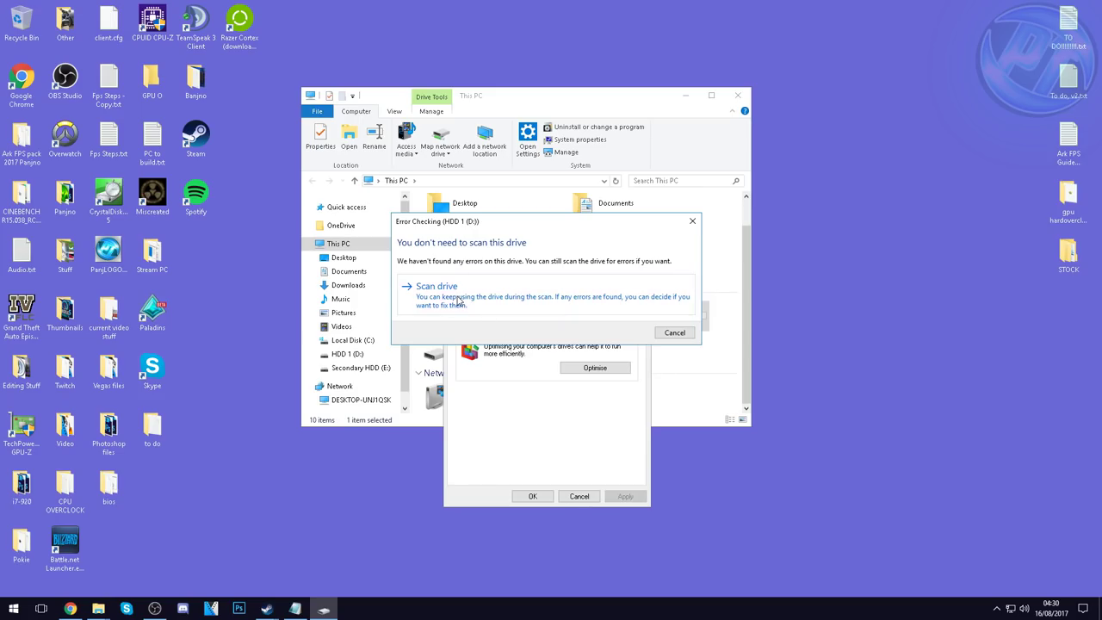
{"action": "left_click", "coordinate": [459, 300]}
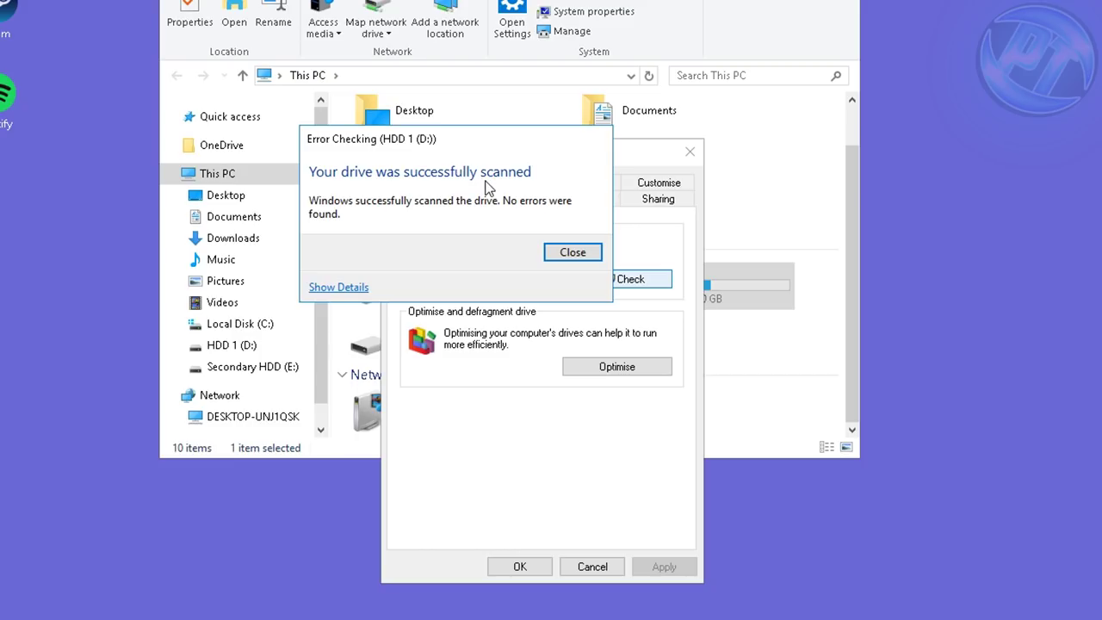
{"action": "left_click", "coordinate": [561, 250]}
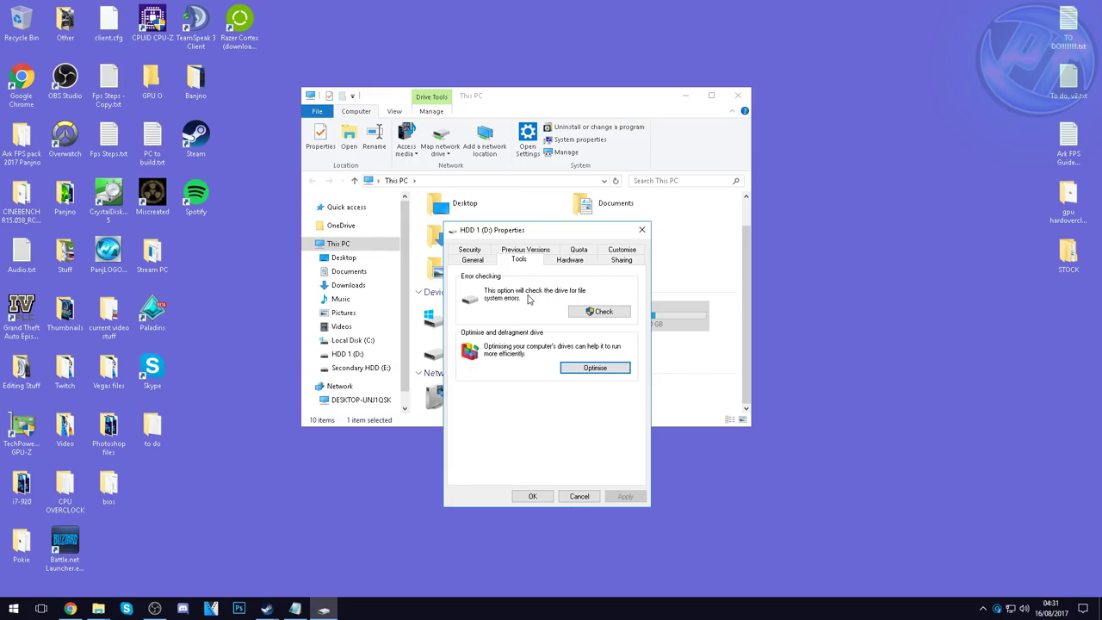
{"action": "left_click", "coordinate": [532, 497]}
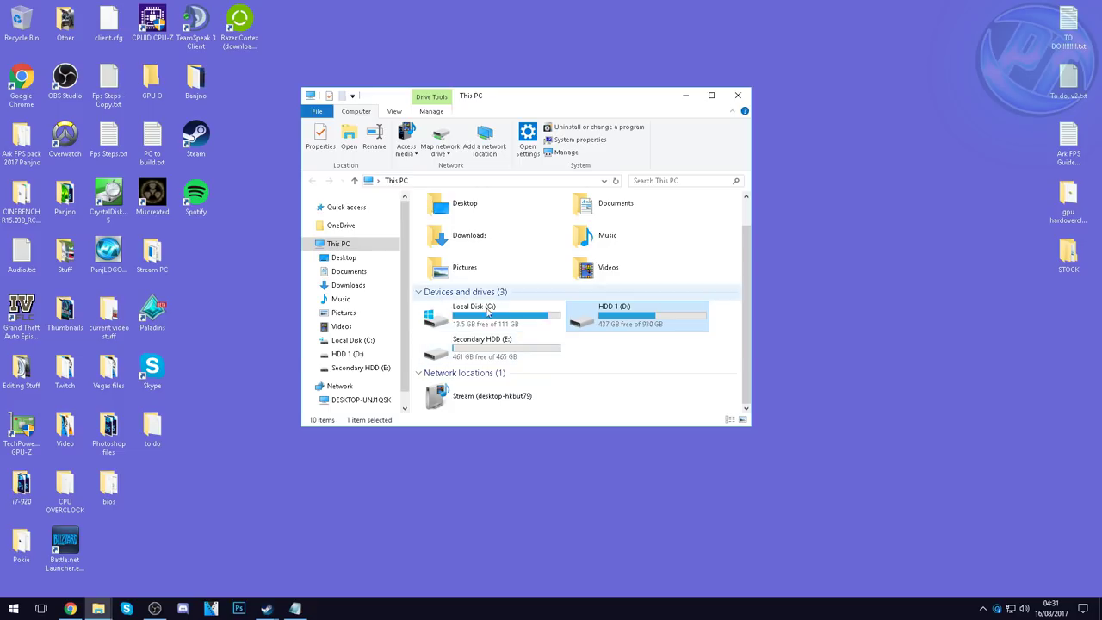
{"action": "left_click", "coordinate": [732, 96]}
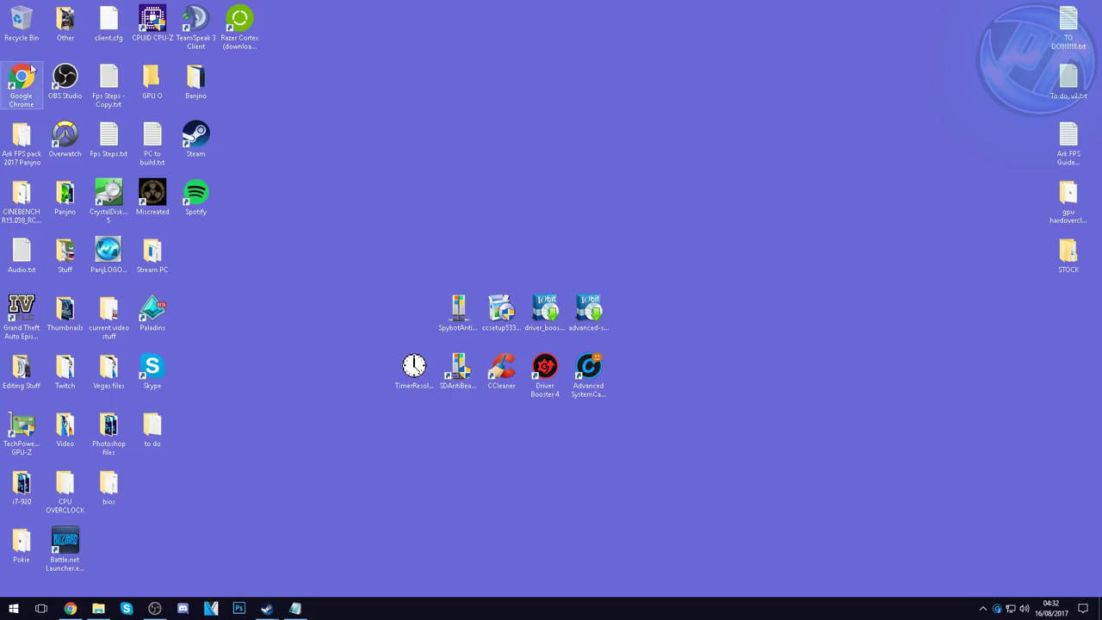
Step: Empty the Recycle Bin on the desktop
{"action": "right_click", "coordinate": [29, 26]}
{"action": "left_click", "coordinate": [355, 133]}
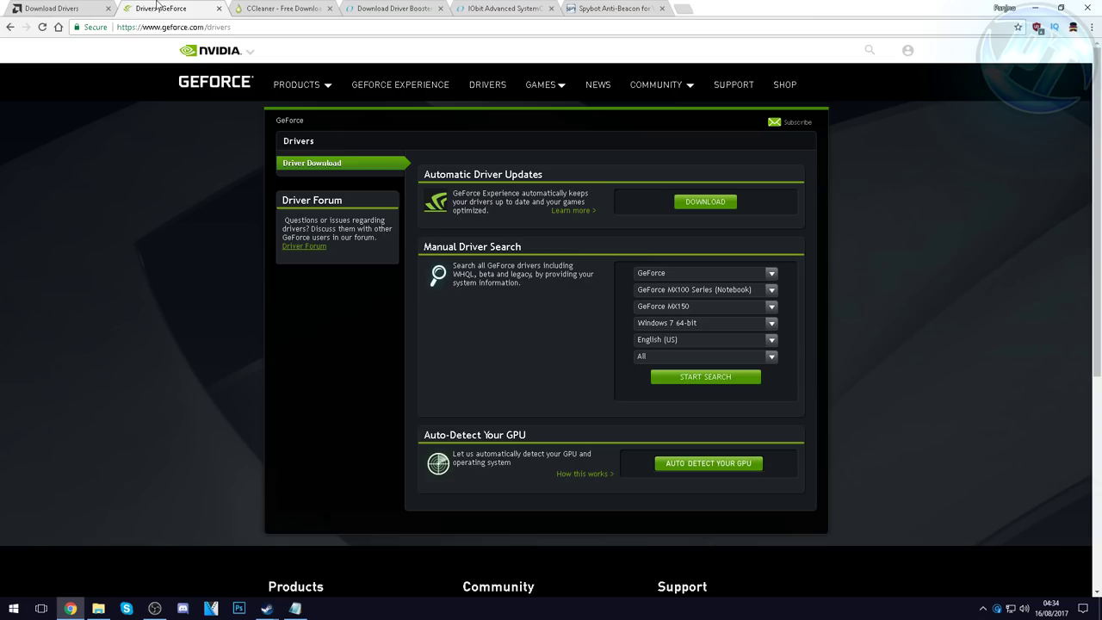
Step: Review the AMD driver download page and the GeForce drivers page in Google Chrome
{"action": "left_click", "coordinate": [79, 7]}
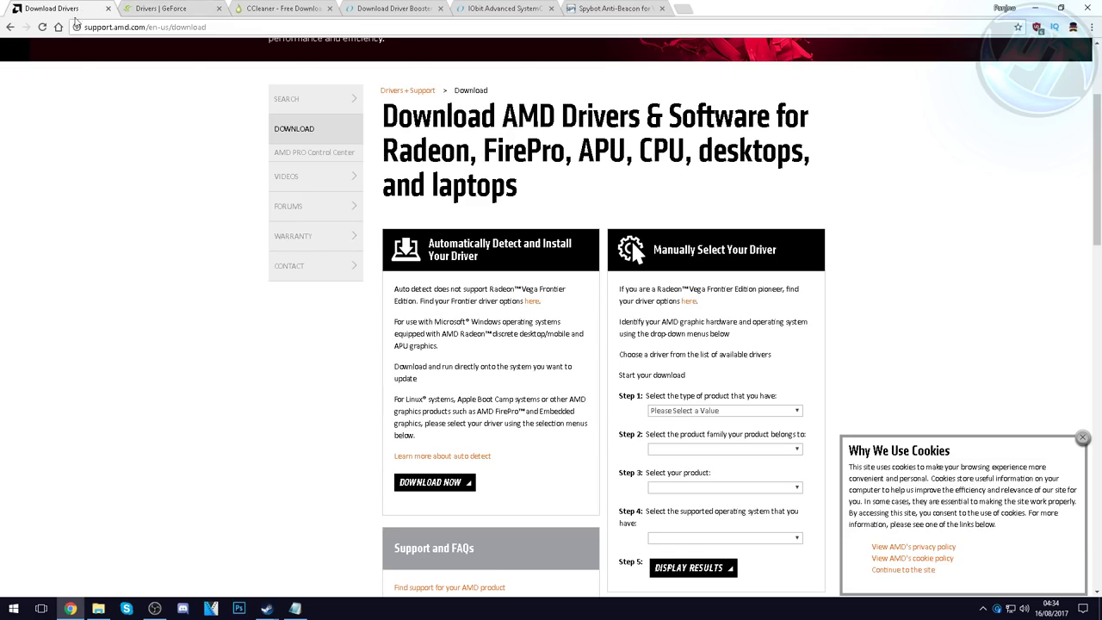
{"action": "scroll", "coordinate": [167, 116], "scroll_direction": "up", "scroll_amount": 2}
{"action": "scroll", "coordinate": [171, 157], "scroll_direction": "down", "scroll_amount": 2}
{"action": "left_click", "coordinate": [166, 9]}
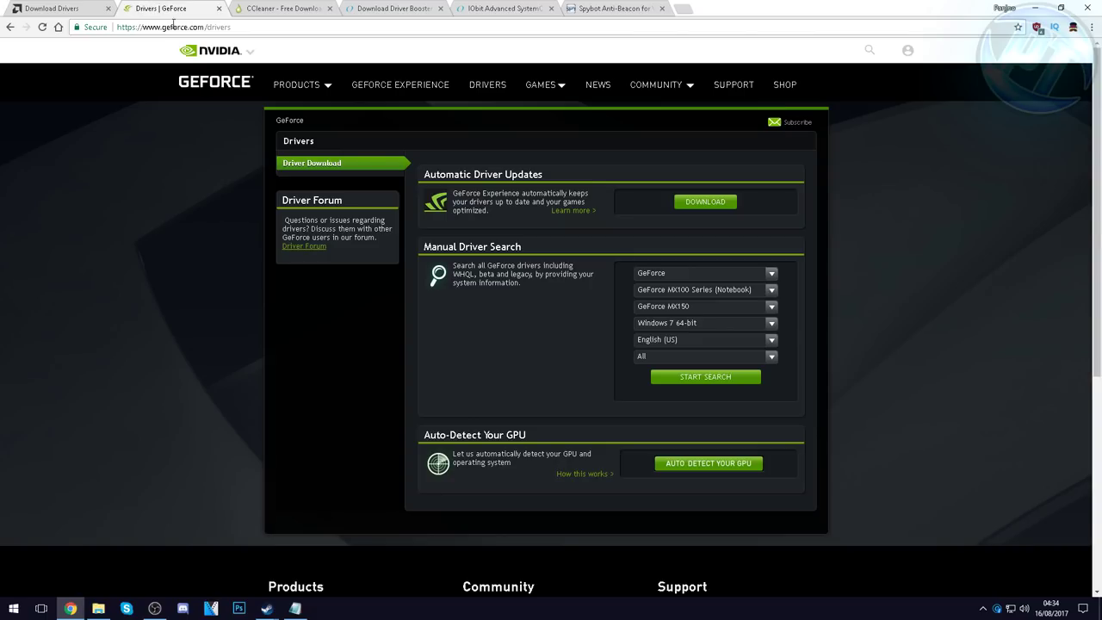
Step: Examine the automatic driver update options on the GeForce drivers page and the AMD driver download page
{"action": "mouse_move", "coordinate": [305, 100]}
{"action": "left_click", "coordinate": [705, 203]}
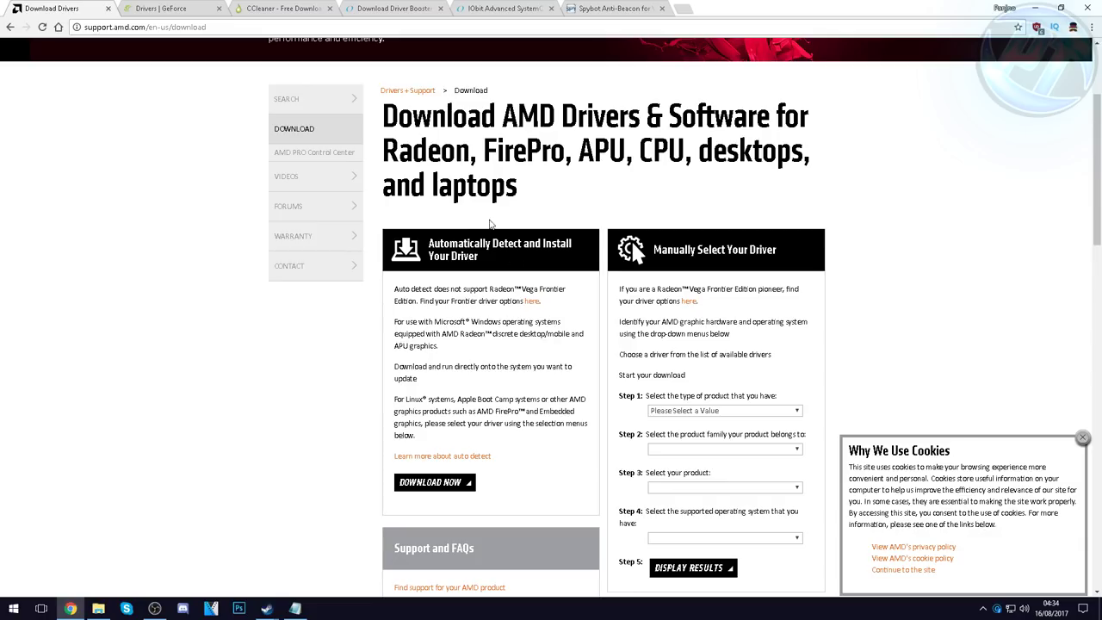
{"action": "left_click_drag", "start_coordinate": [489, 257], "coordinate": [446, 257]}
{"action": "left_click", "coordinate": [495, 262]}
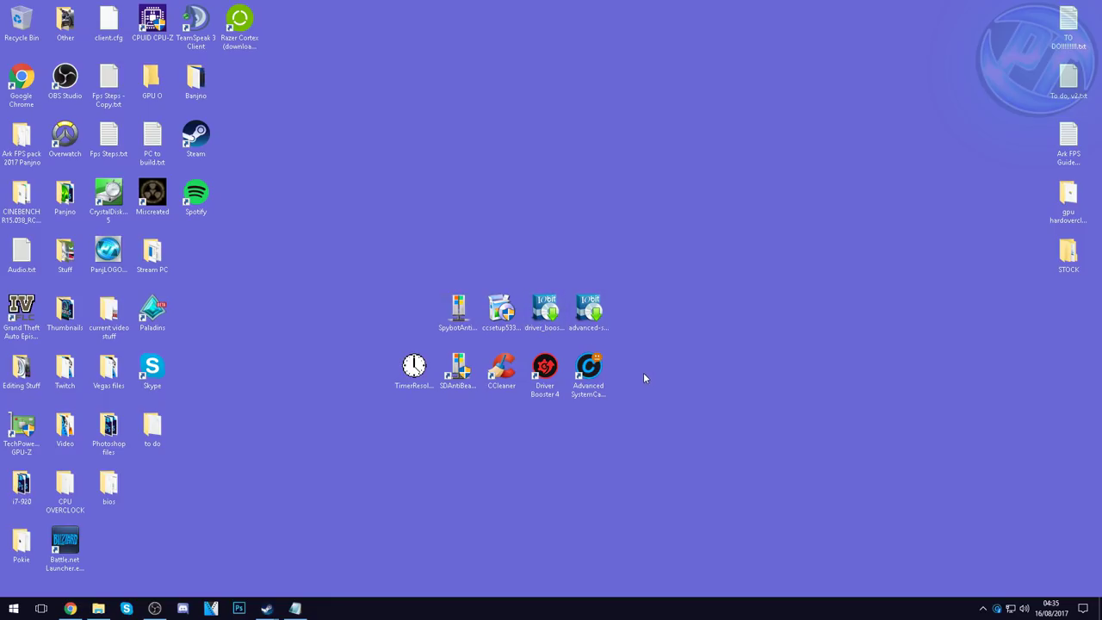
{"action": "left_click_drag", "start_coordinate": [631, 375], "coordinate": [387, 288]}
{"action": "left_click_drag", "start_coordinate": [668, 380], "coordinate": [359, 284]}
{"action": "left_click", "coordinate": [584, 427]}
{"action": "left_click_drag", "start_coordinate": [686, 310], "coordinate": [411, 312]}
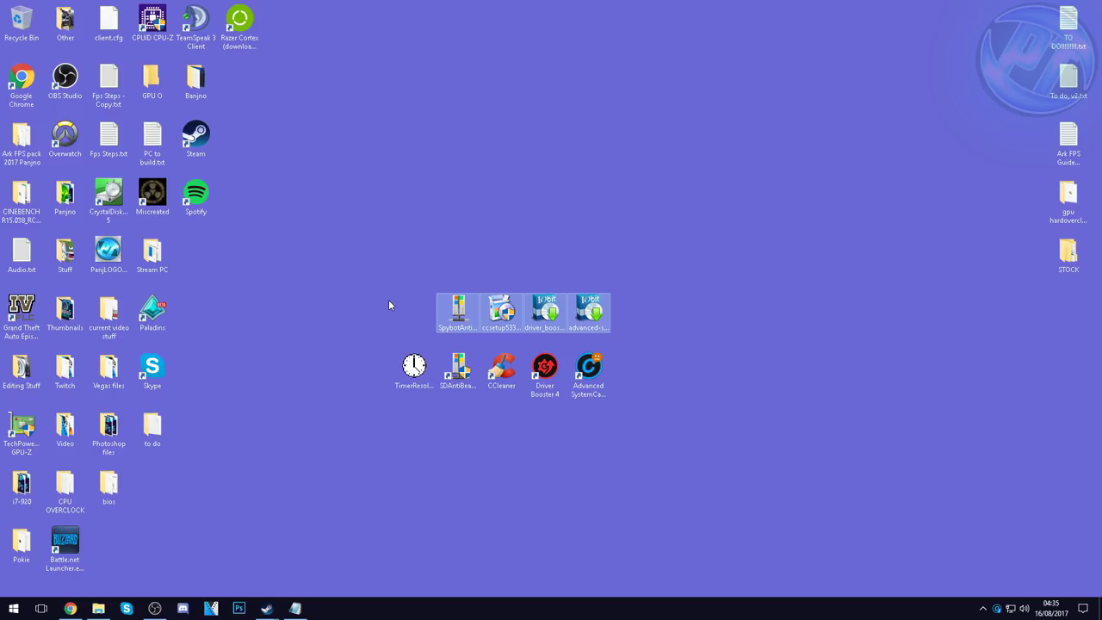
{"action": "left_click_drag", "start_coordinate": [639, 303], "coordinate": [391, 310]}
{"action": "left_click", "coordinate": [670, 269]}
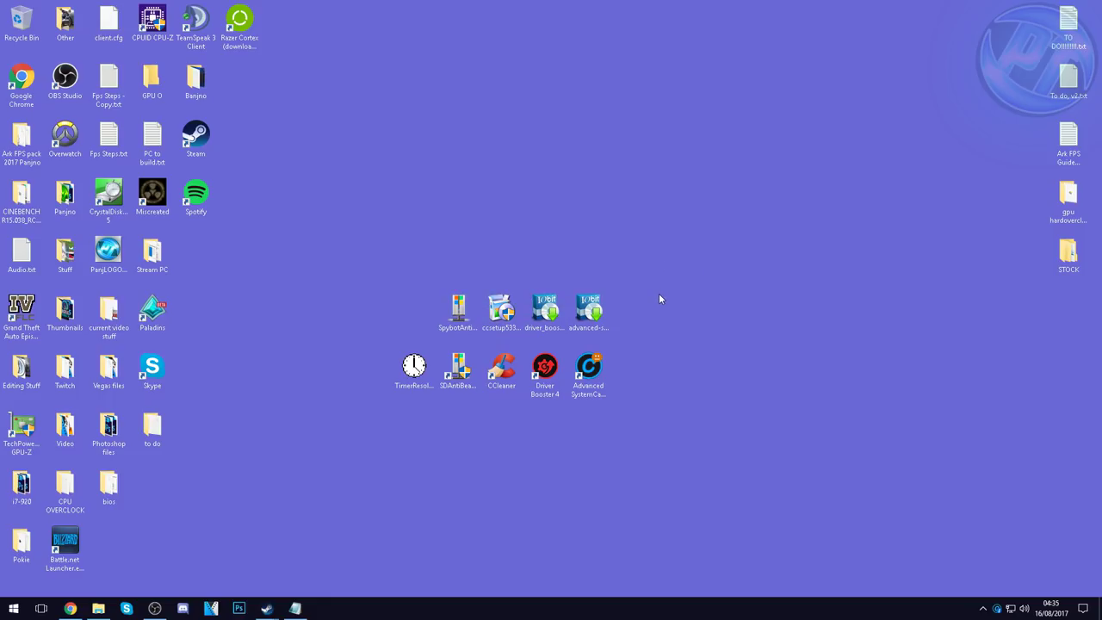
{"action": "left_click", "coordinate": [589, 310]}
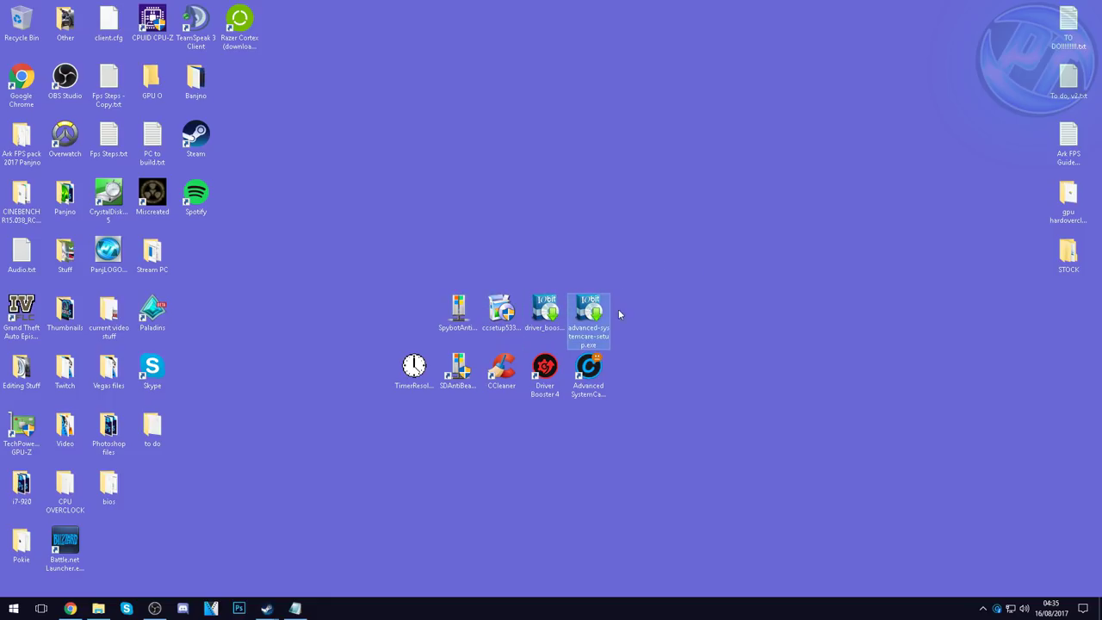
{"action": "left_click", "coordinate": [545, 311]}
{"action": "left_click", "coordinate": [502, 310]}
{"action": "left_click", "coordinate": [458, 310]}
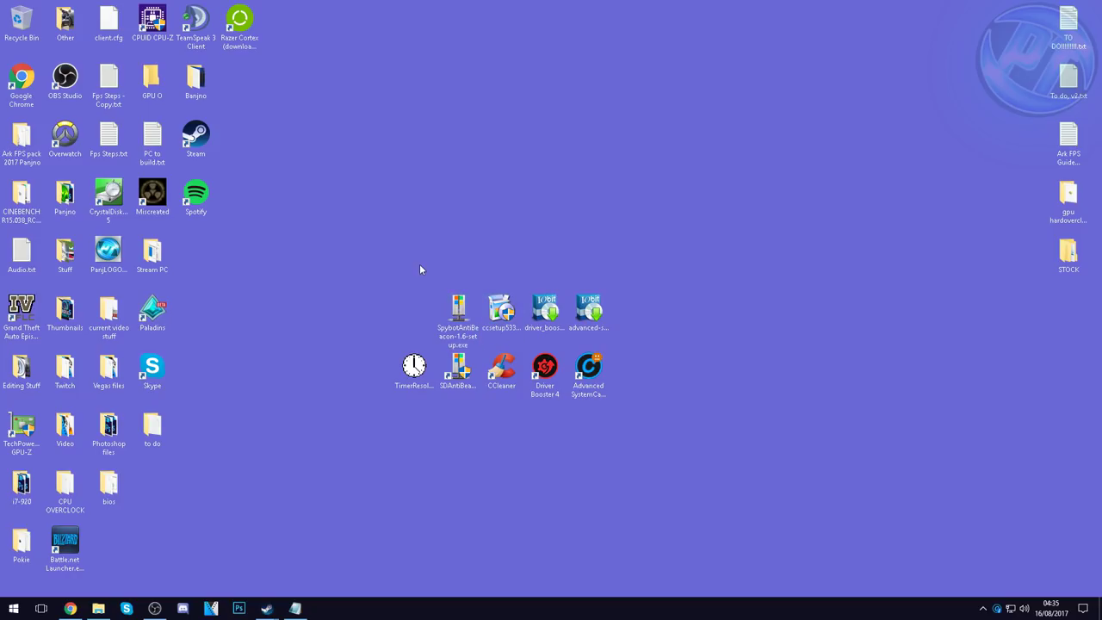
{"action": "left_click", "coordinate": [499, 310]}
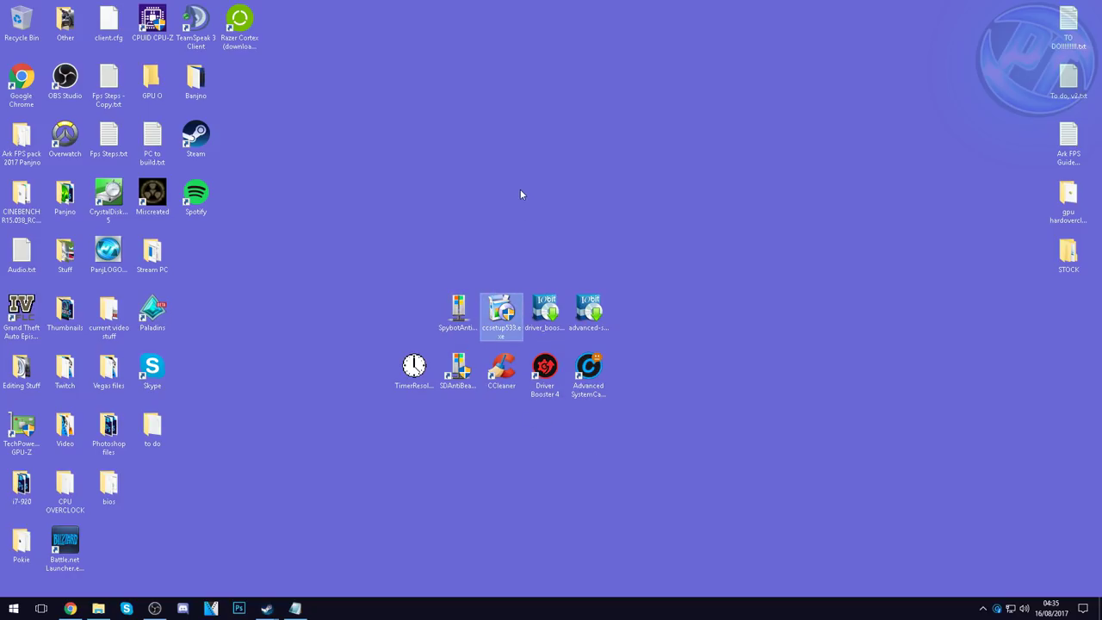
{"action": "mouse_move", "coordinate": [495, 306]}
{"action": "left_click", "coordinate": [497, 413]}
Step: Launch CCleaner, decline the new version download and analyse the system for removable files
{"action": "double_click", "coordinate": [505, 373]}
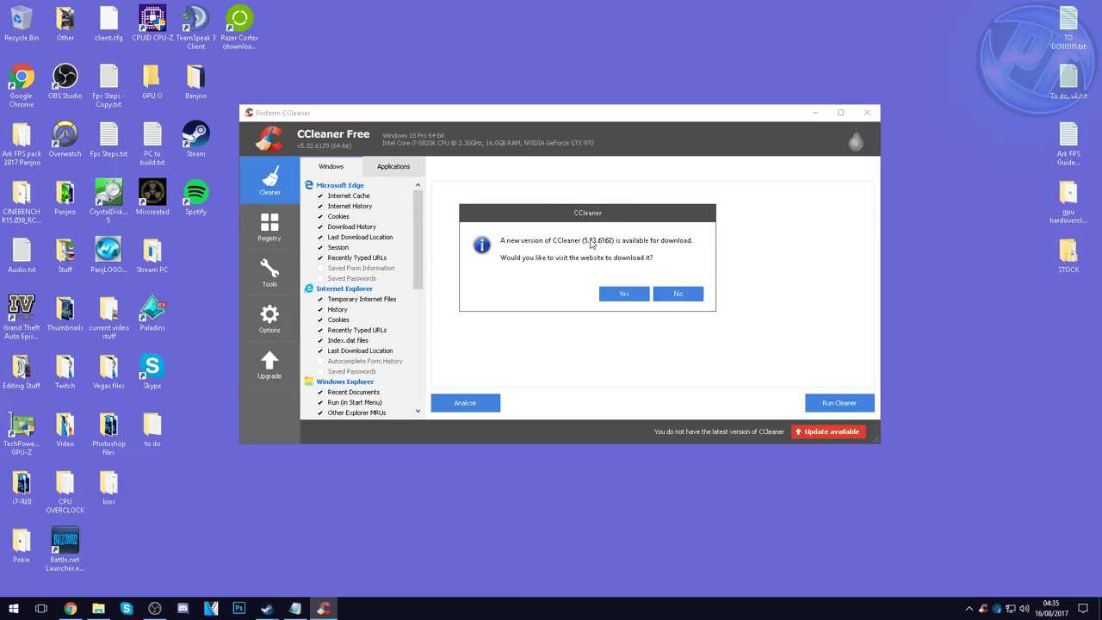
{"action": "left_click", "coordinate": [679, 293]}
{"action": "left_click_drag", "start_coordinate": [407, 112], "coordinate": [330, 74]}
{"action": "left_click", "coordinate": [402, 365]}
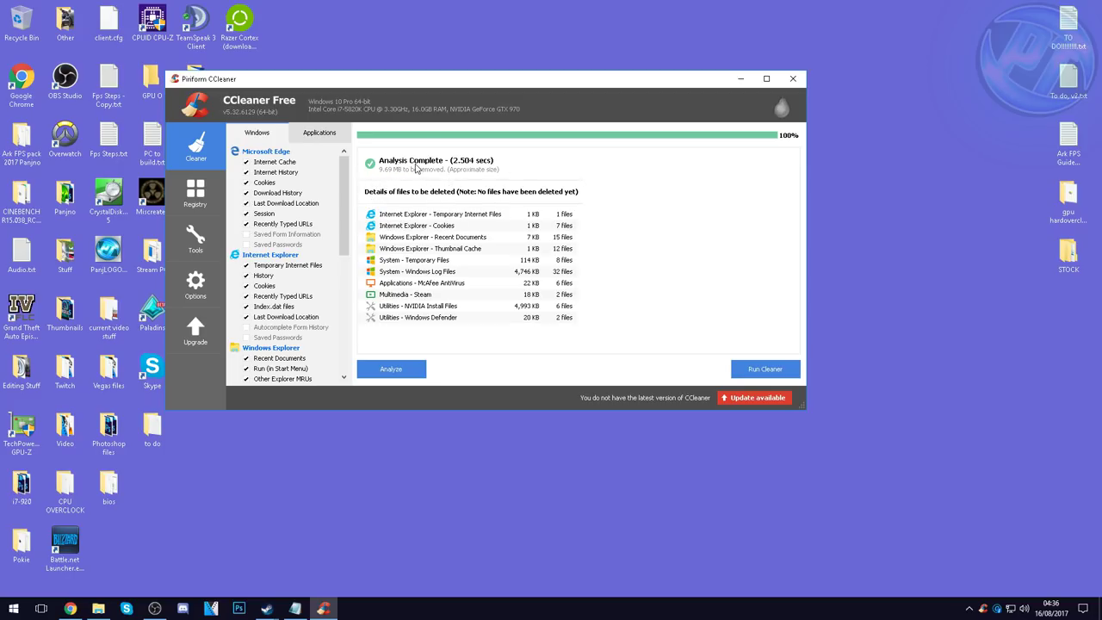
Step: Run the cleaner to permanently delete the analysed files, allow it to close Windows Explorer, and analyse again
{"action": "left_click", "coordinate": [766, 370]}
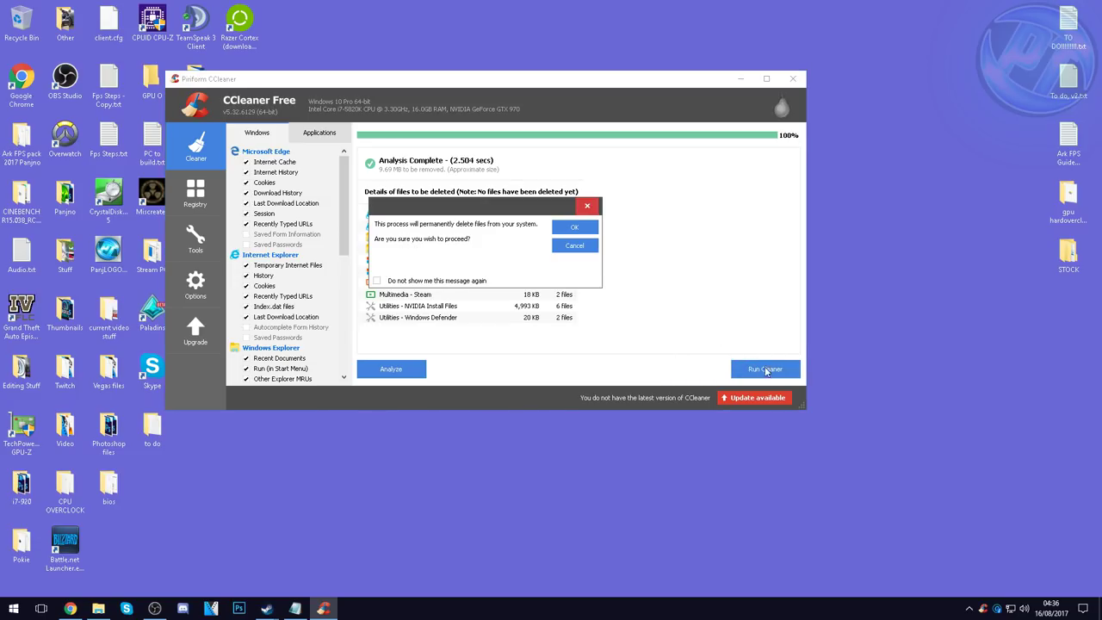
{"action": "left_click", "coordinate": [569, 231]}
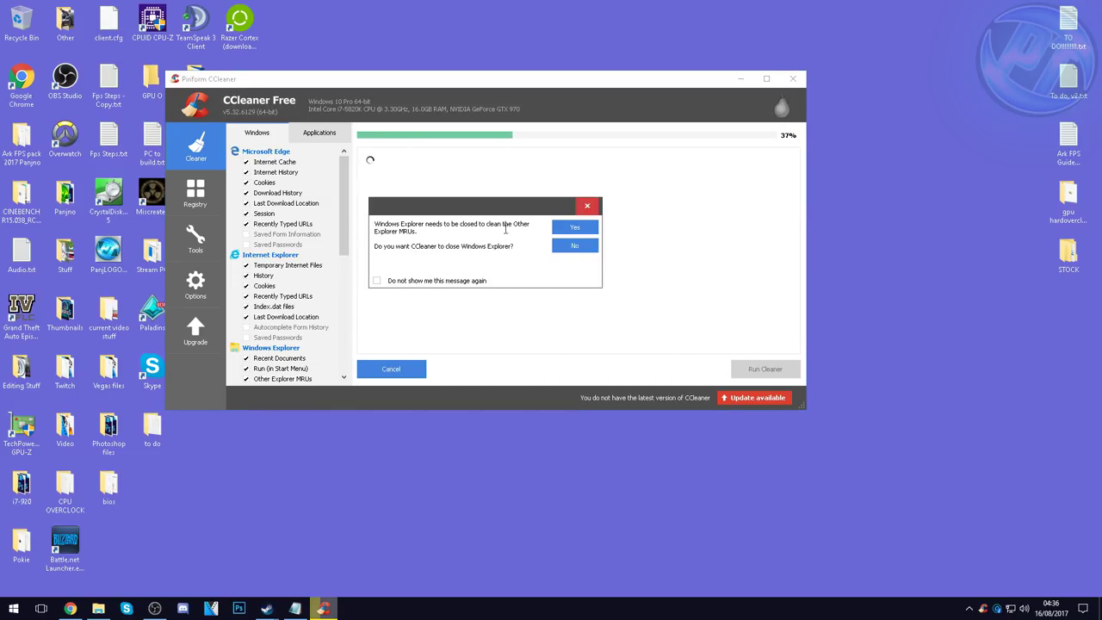
{"action": "left_click", "coordinate": [575, 227]}
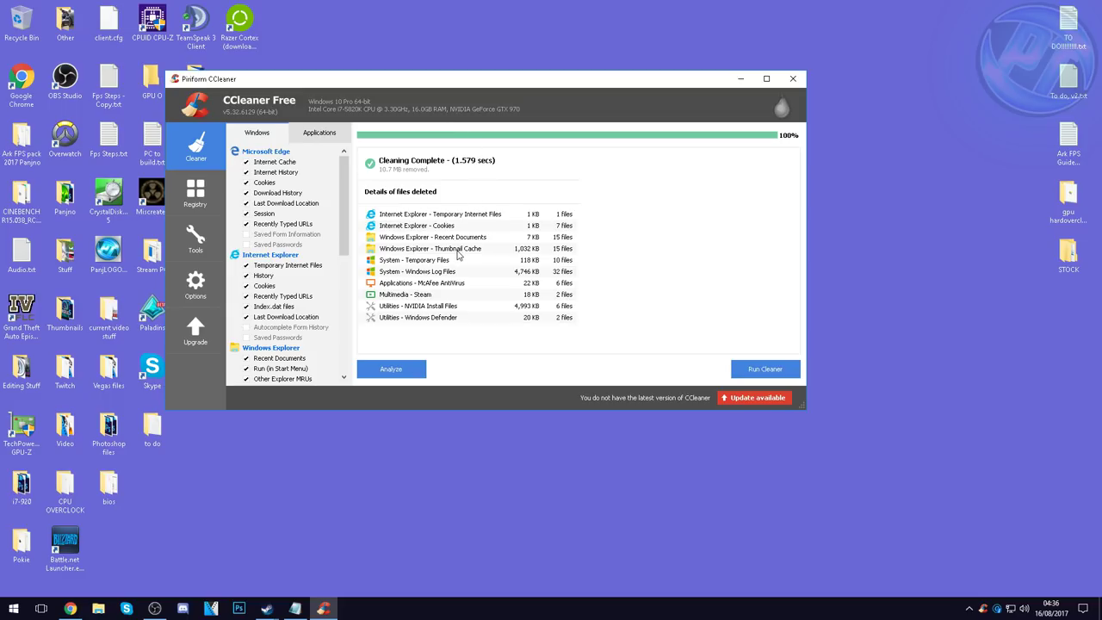
{"action": "left_click", "coordinate": [392, 372]}
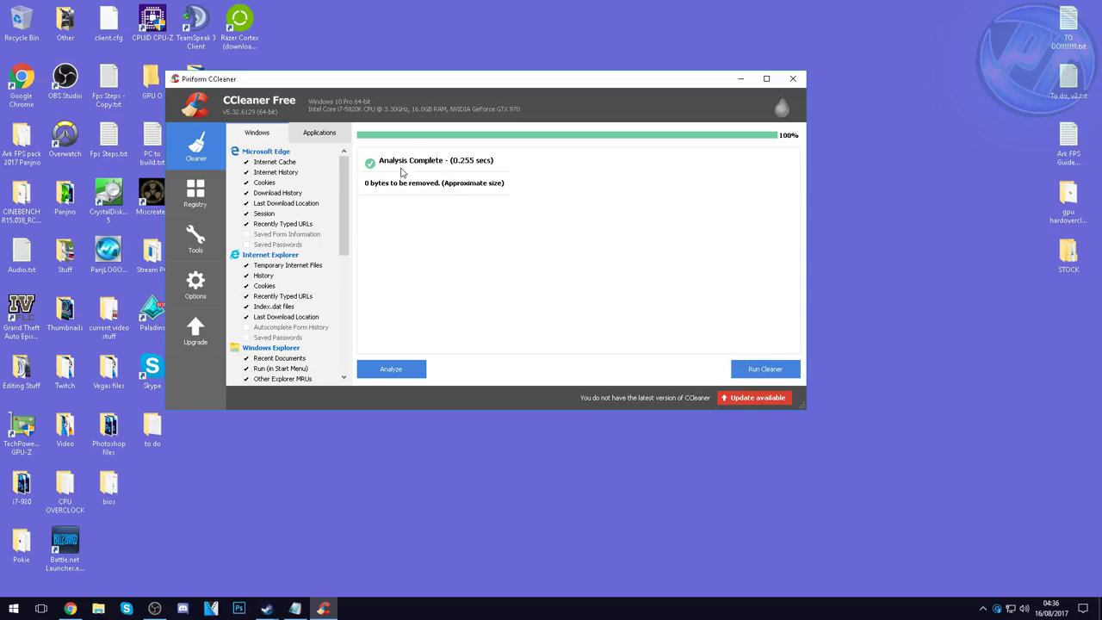
Step: Scan the registry for issues with CCleaner and fix all selected issues without backing up the registry
{"action": "left_click", "coordinate": [196, 196]}
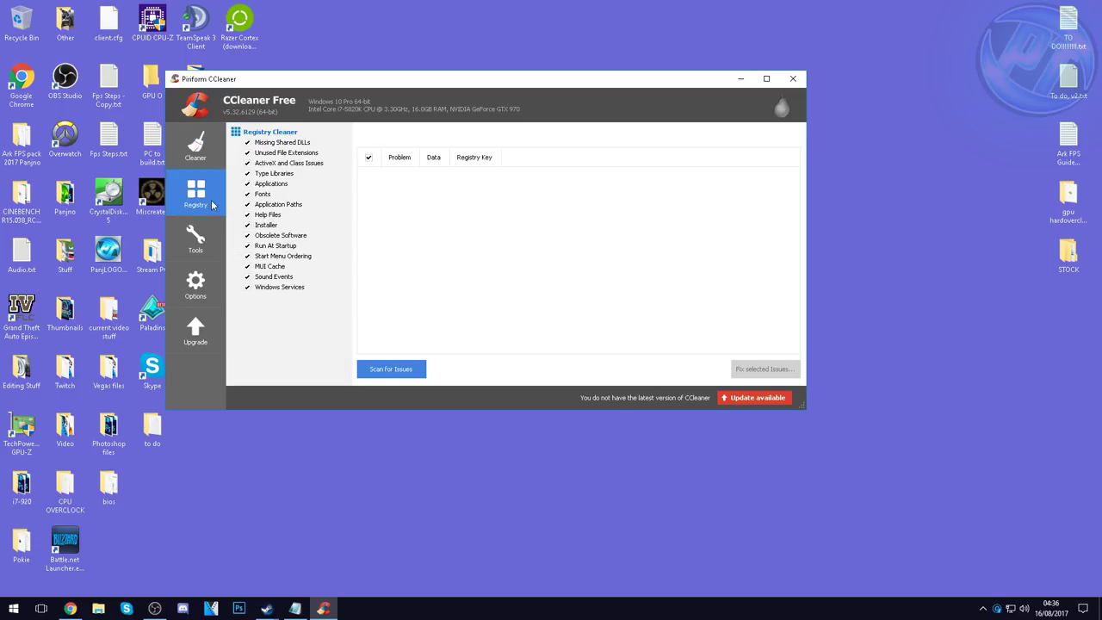
{"action": "left_click", "coordinate": [402, 369]}
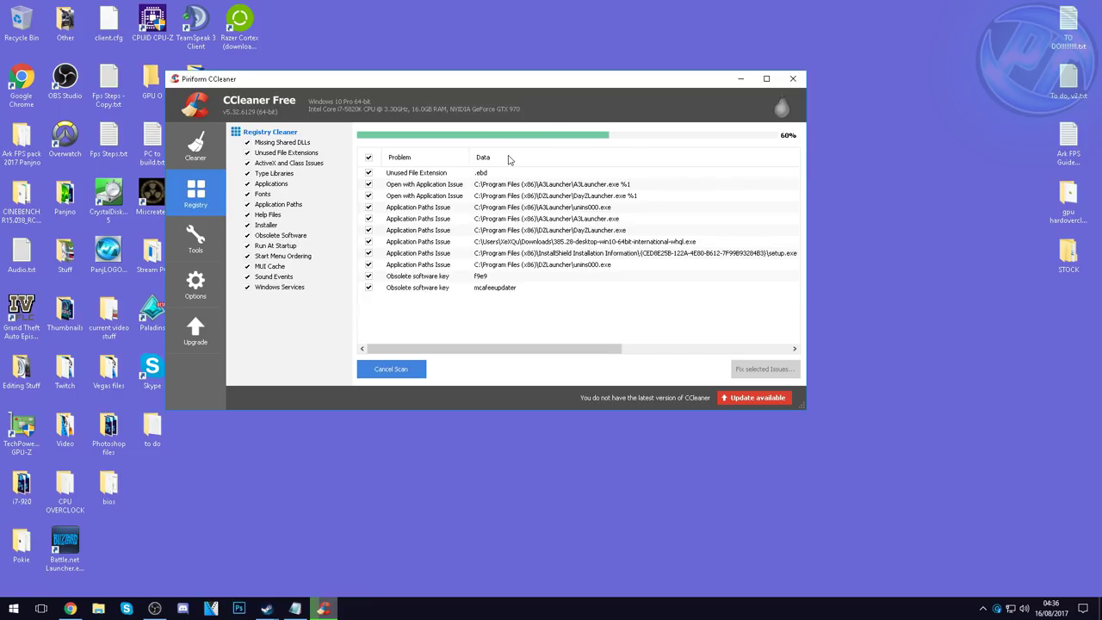
{"action": "scroll", "coordinate": [569, 276], "scroll_direction": "down", "scroll_amount": 1}
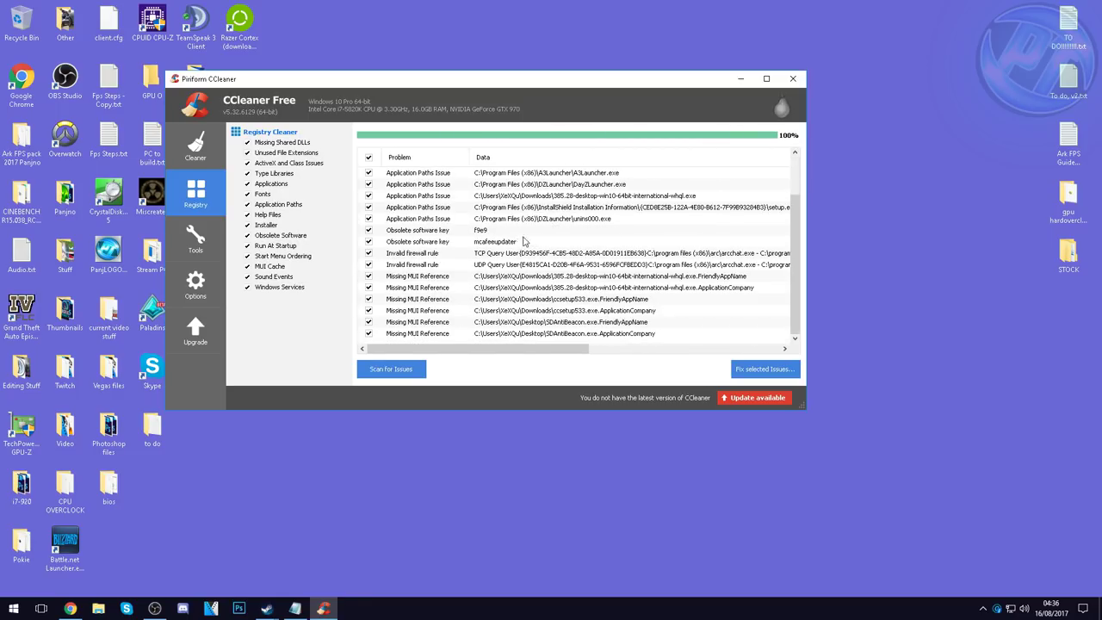
{"action": "scroll", "coordinate": [556, 254], "scroll_direction": "up", "scroll_amount": 1}
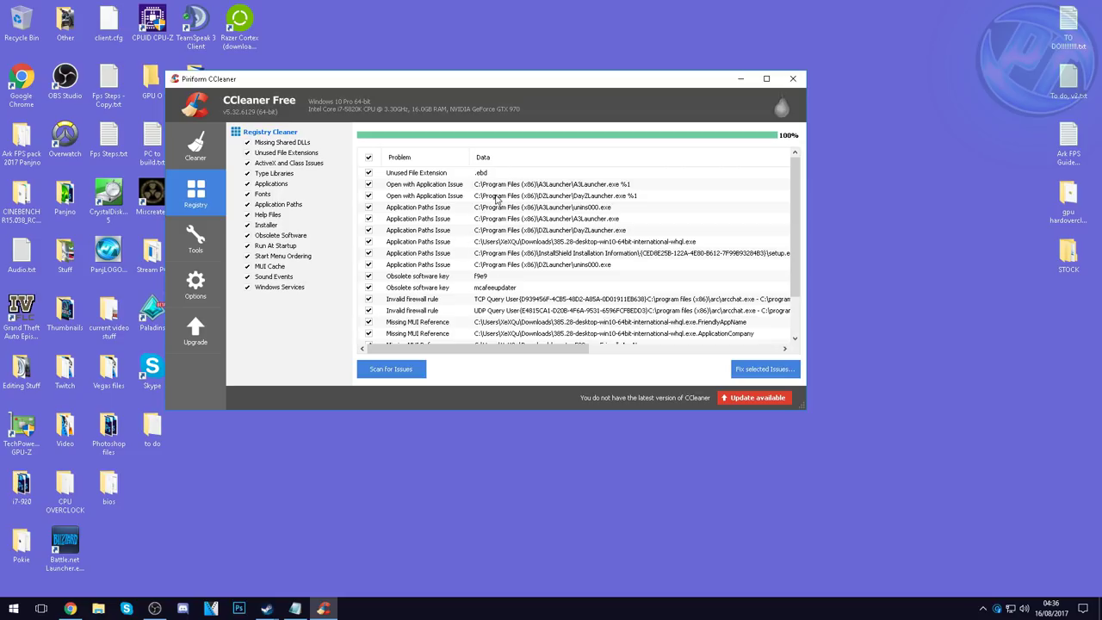
{"action": "left_click", "coordinate": [769, 369]}
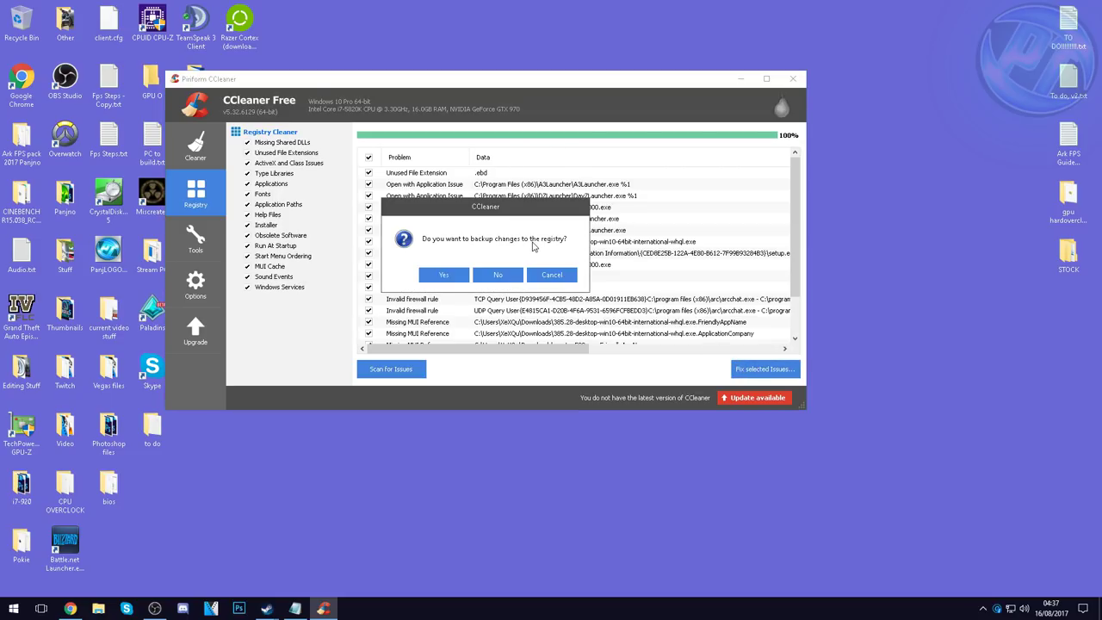
{"action": "left_click", "coordinate": [501, 276]}
{"action": "left_click", "coordinate": [500, 300]}
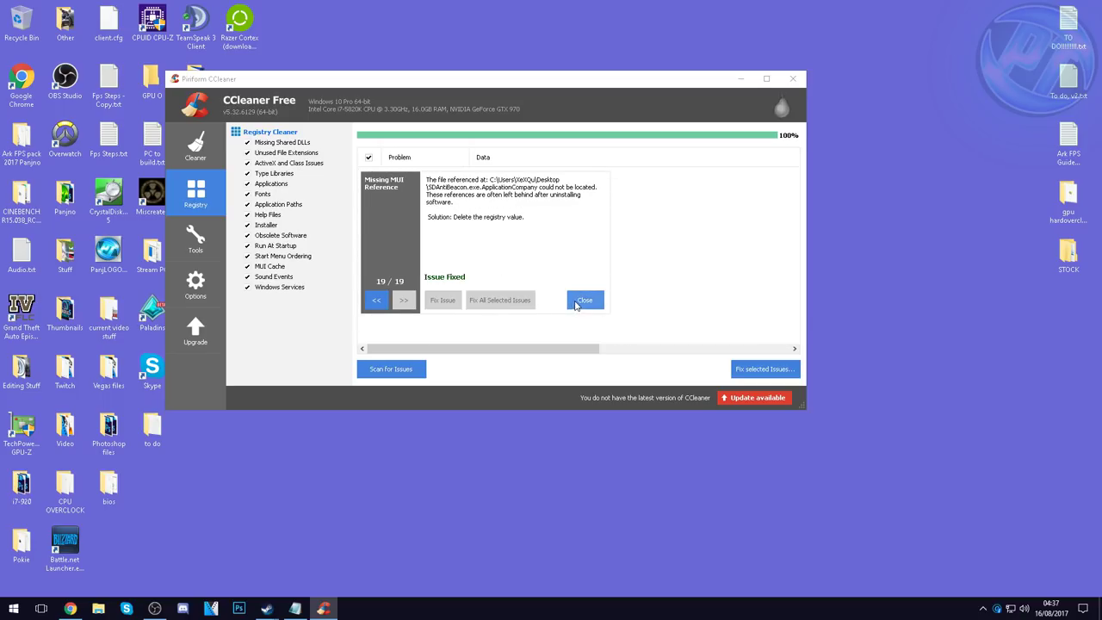
{"action": "left_click", "coordinate": [580, 303]}
Step: Rescan the registry, fix the obsolete mcafeeupdater software key without a backup, and scan once more
{"action": "left_click", "coordinate": [404, 370]}
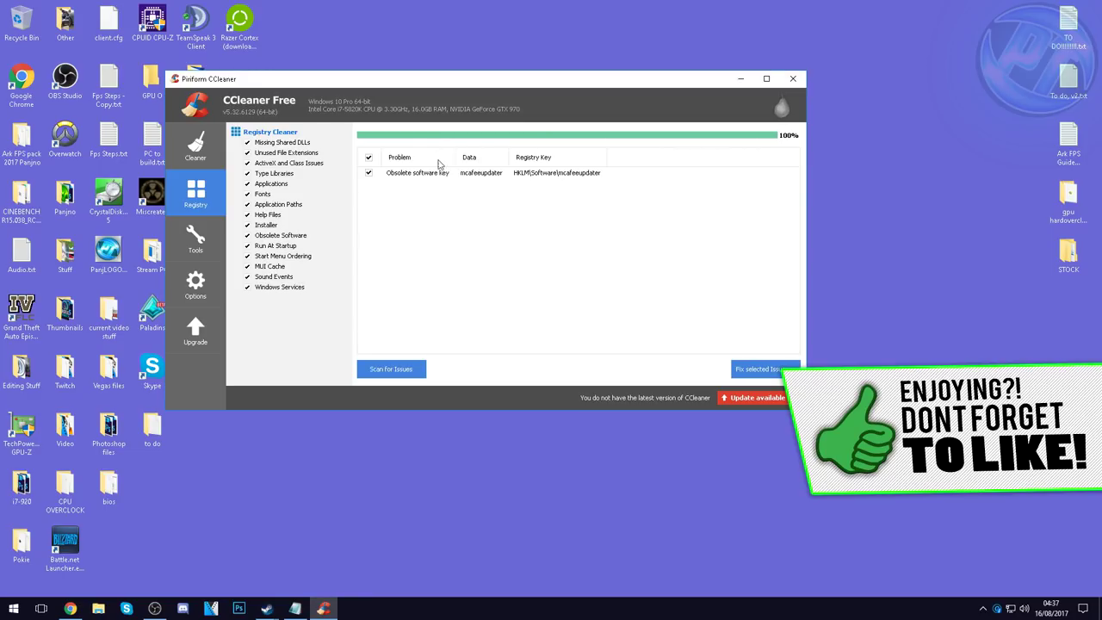
{"action": "left_click", "coordinate": [748, 372]}
{"action": "left_click", "coordinate": [498, 274]}
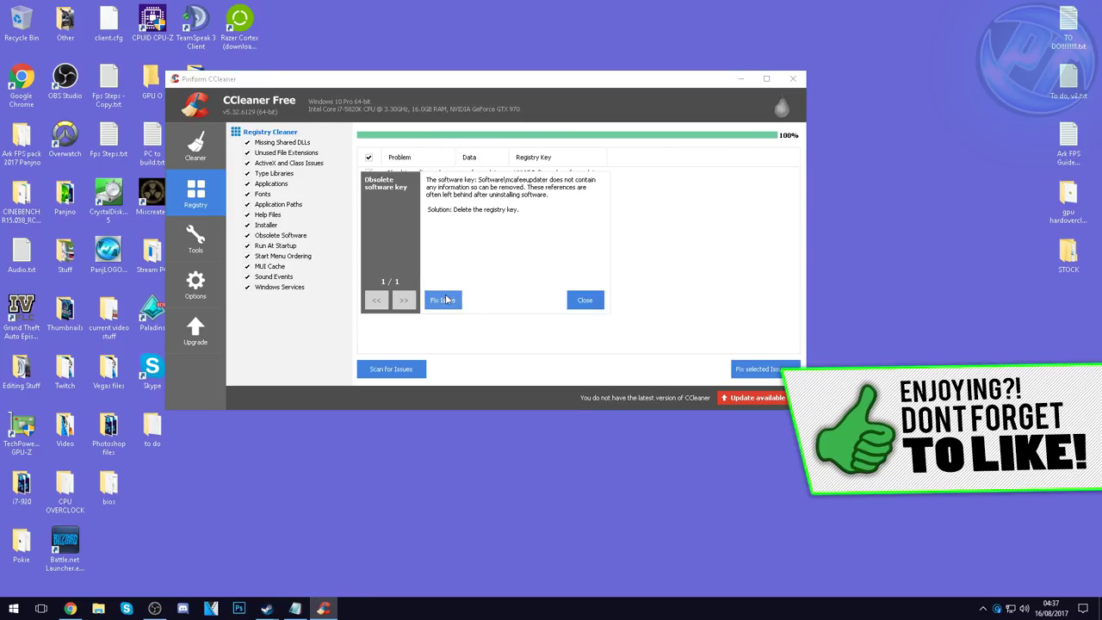
{"action": "left_click", "coordinate": [487, 297]}
{"action": "left_click", "coordinate": [580, 300]}
{"action": "left_click", "coordinate": [383, 369]}
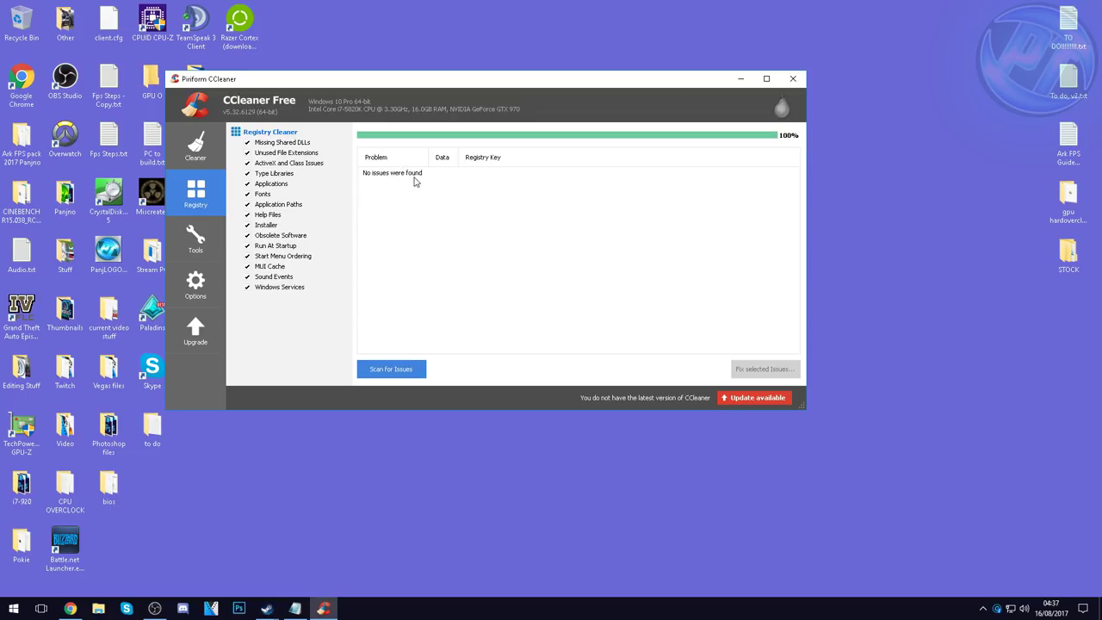
Step: Look through the installed programs in CCleaner's Uninstall tool for unneeded software and close CCleaner
{"action": "left_click", "coordinate": [195, 239]}
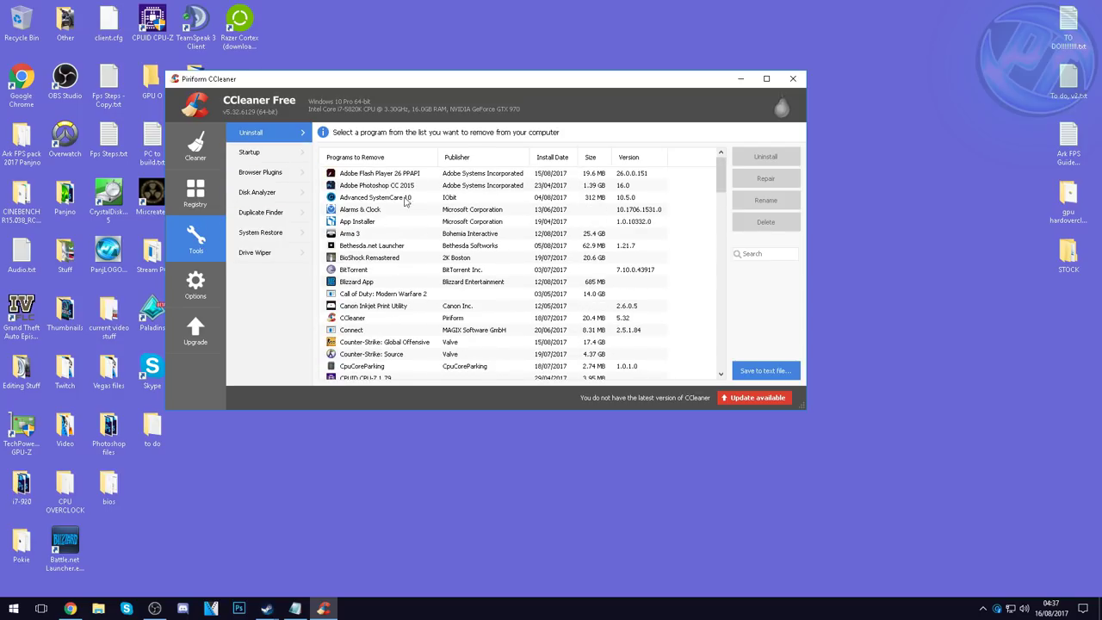
{"action": "left_click", "coordinate": [368, 186]}
{"action": "scroll", "coordinate": [370, 207], "scroll_direction": "down", "scroll_amount": 20}
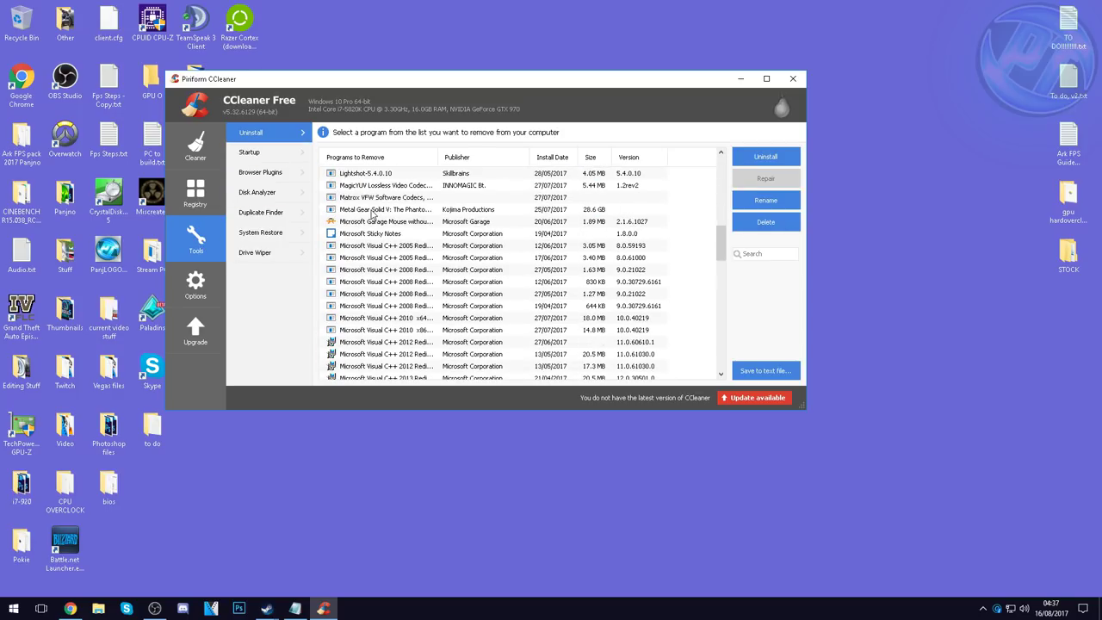
{"action": "scroll", "coordinate": [375, 226], "scroll_direction": "down", "scroll_amount": 2}
{"action": "scroll", "coordinate": [388, 285], "scroll_direction": "up", "scroll_amount": 20}
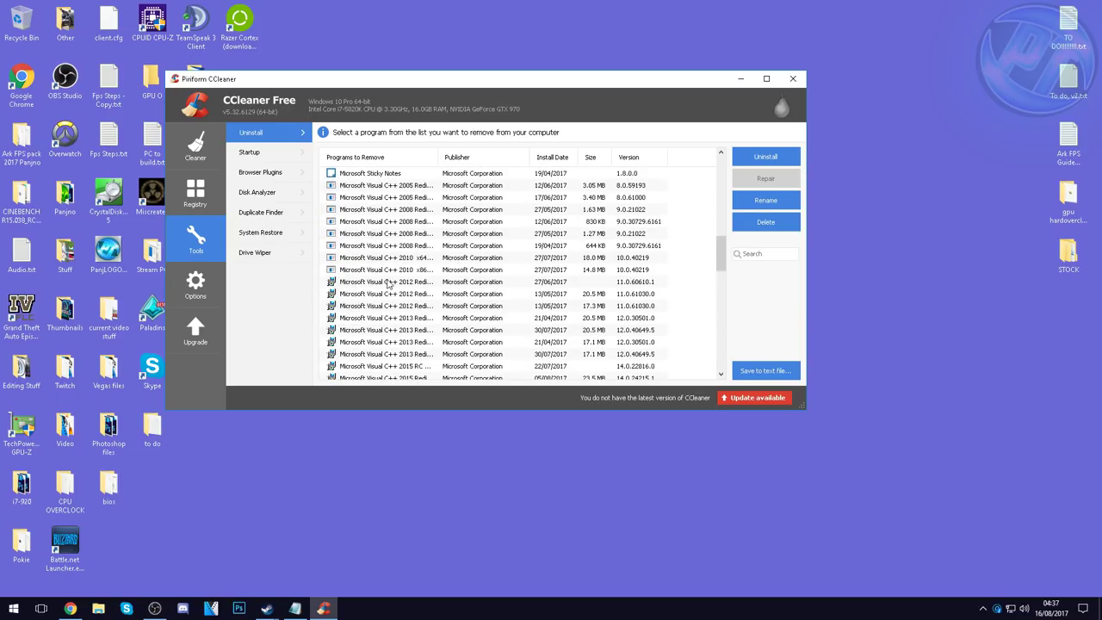
{"action": "scroll", "coordinate": [388, 334], "scroll_direction": "down", "scroll_amount": 2}
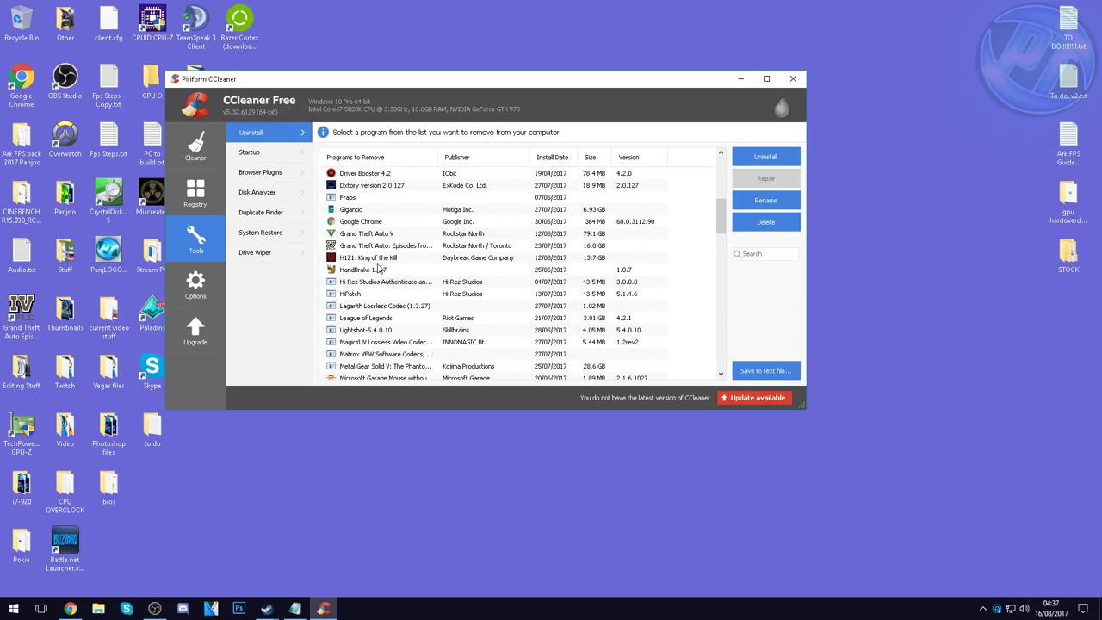
{"action": "scroll", "coordinate": [375, 273], "scroll_direction": "up", "scroll_amount": 7}
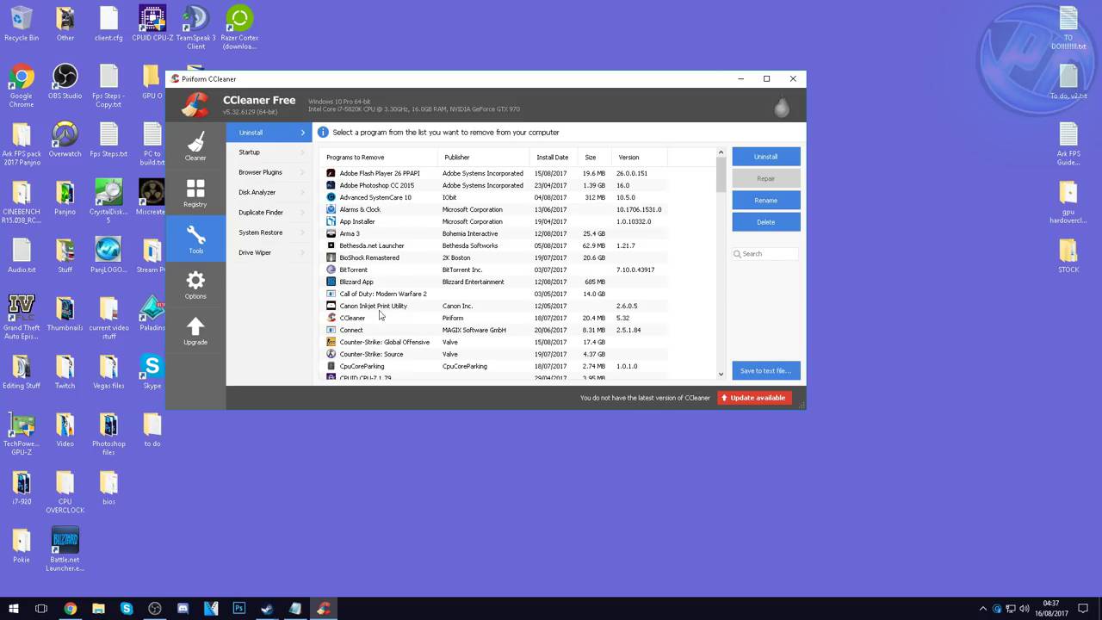
{"action": "scroll", "coordinate": [383, 314], "scroll_direction": "down", "scroll_amount": 12}
{"action": "scroll", "coordinate": [425, 295], "scroll_direction": "down", "scroll_amount": 7}
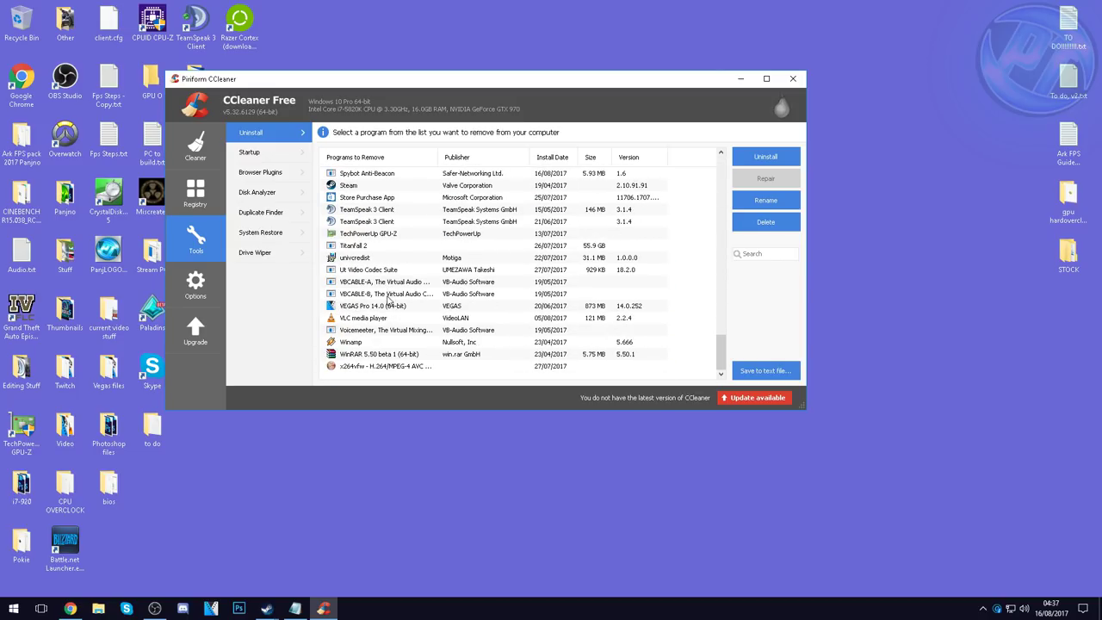
{"action": "left_click", "coordinate": [385, 307]}
{"action": "scroll", "coordinate": [396, 284], "scroll_direction": "up", "scroll_amount": 15}
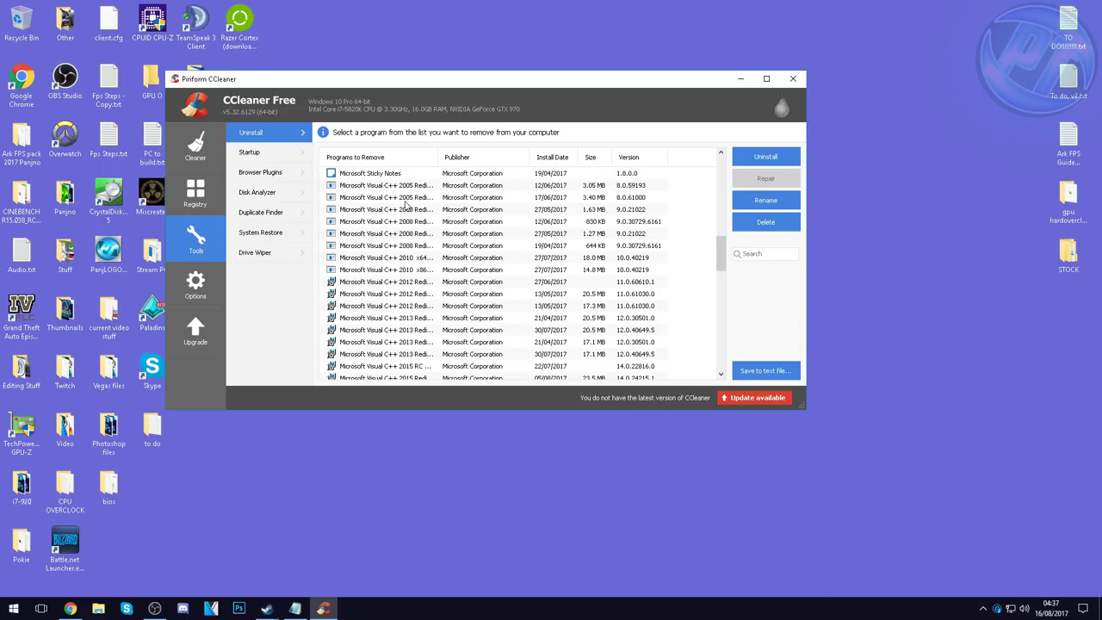
{"action": "scroll", "coordinate": [420, 187], "scroll_direction": "up", "scroll_amount": 4}
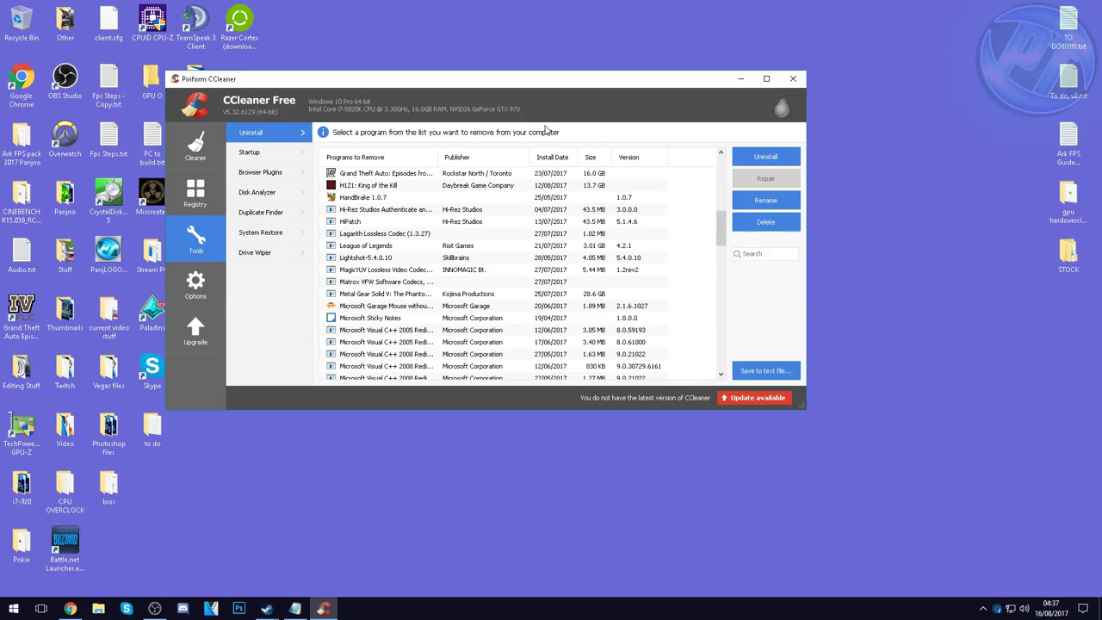
{"action": "left_click", "coordinate": [794, 79]}
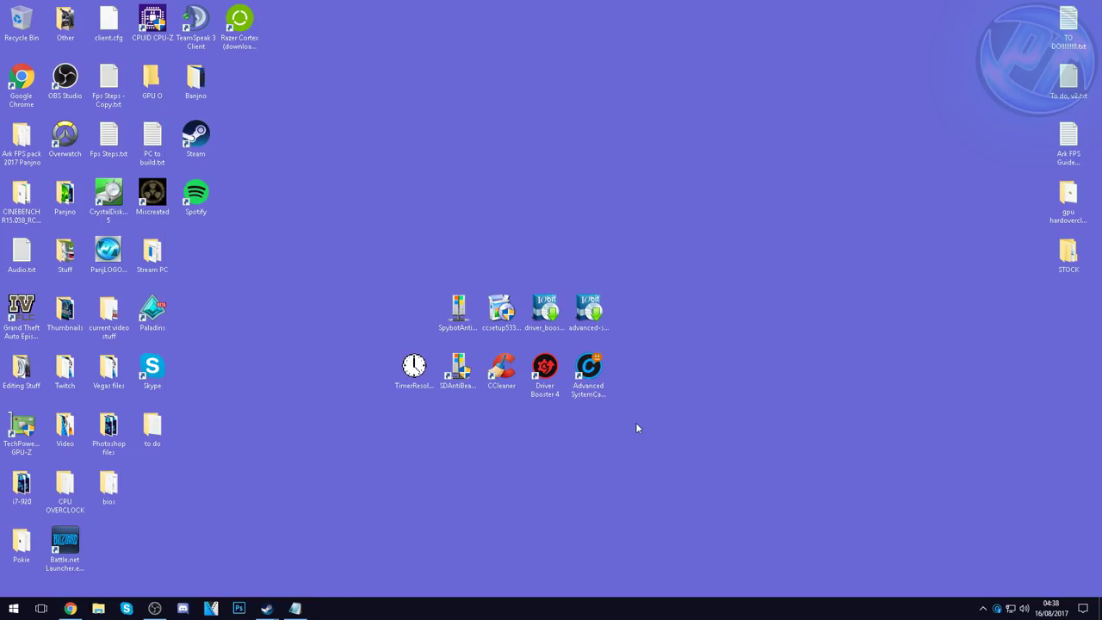
{"action": "left_click_drag", "start_coordinate": [636, 422], "coordinate": [493, 360]}
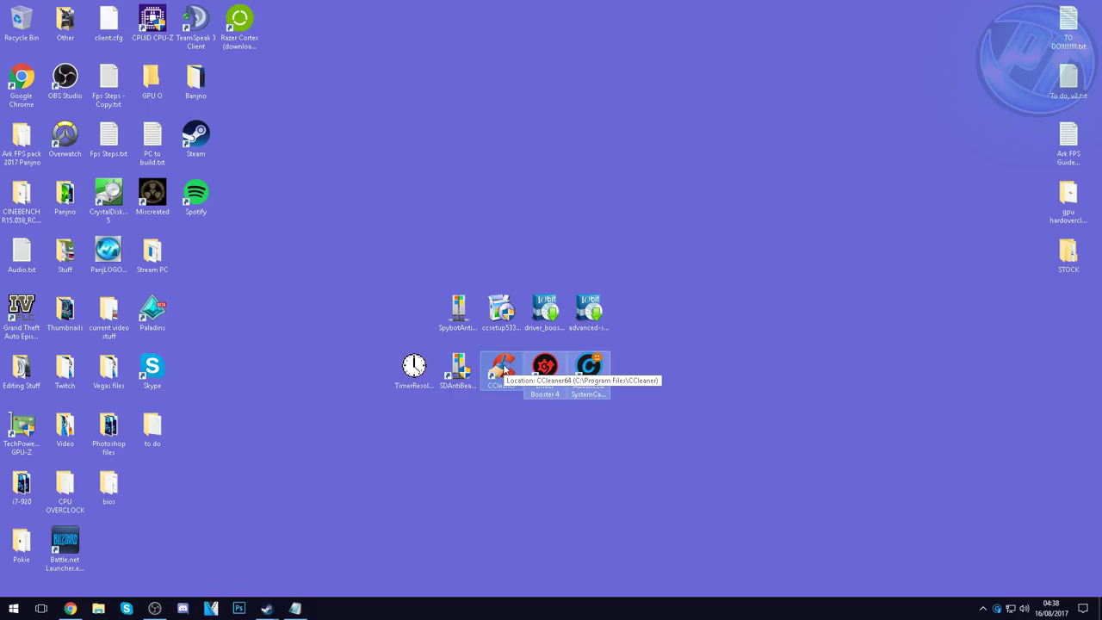
{"action": "left_click", "coordinate": [632, 417]}
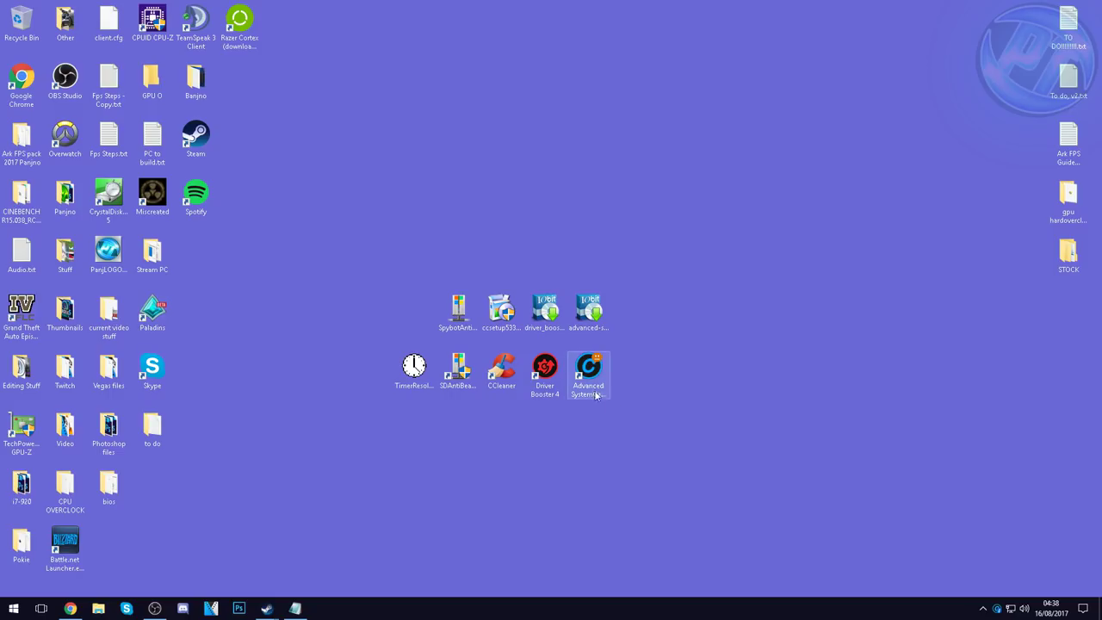
{"action": "left_click", "coordinate": [458, 369]}
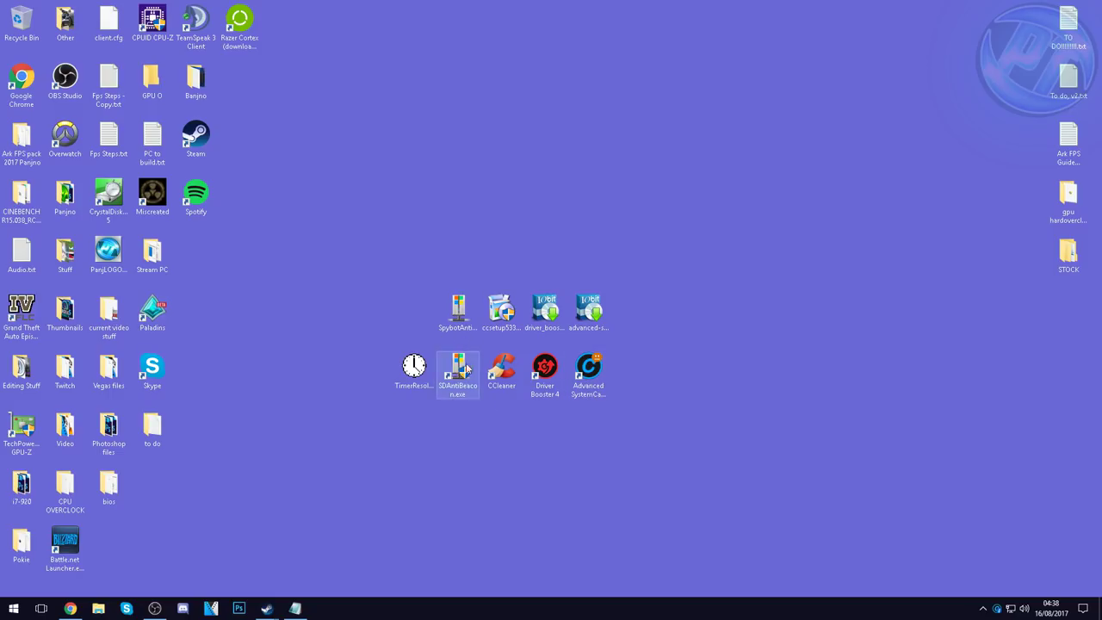
{"action": "left_click", "coordinate": [457, 309]}
{"action": "left_click", "coordinate": [456, 379], "text": "ctrl"}
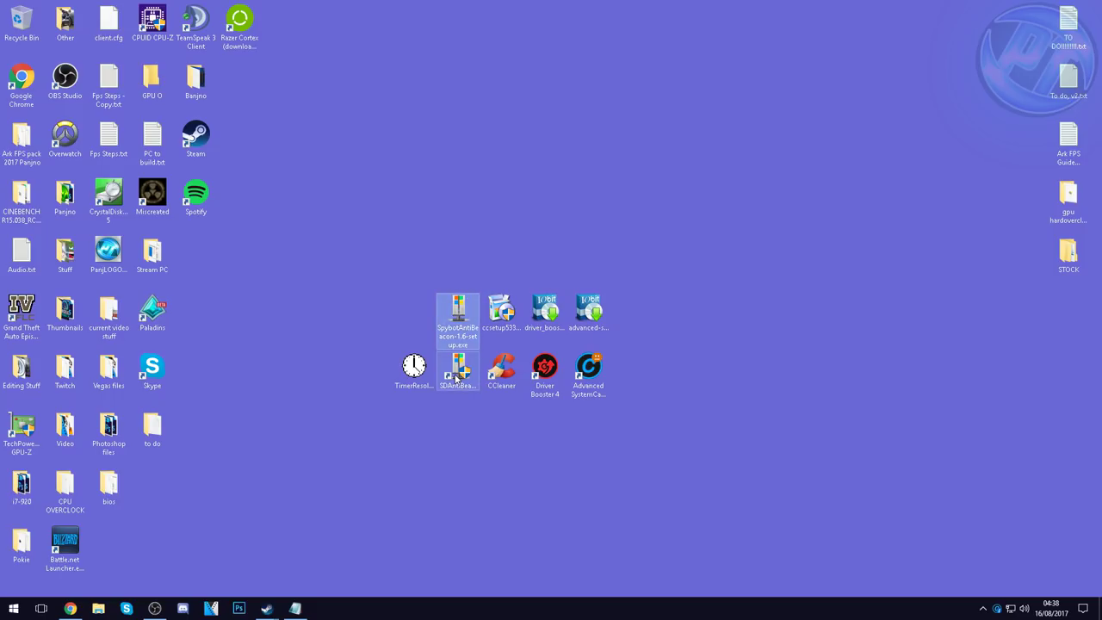
Step: Launch Spybot Anti-Beacon, undo the existing telemetry protection and immunize the system again
{"action": "double_click", "coordinate": [456, 379]}
{"action": "left_click_drag", "start_coordinate": [496, 143], "coordinate": [432, 107]}
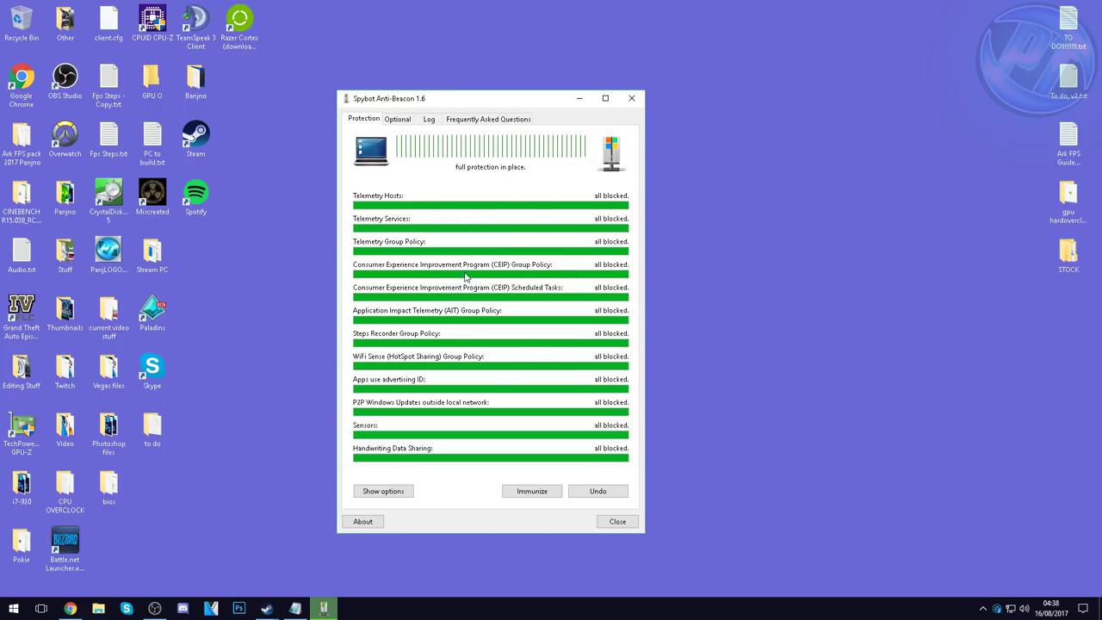
{"action": "key", "text": "alt+u"}
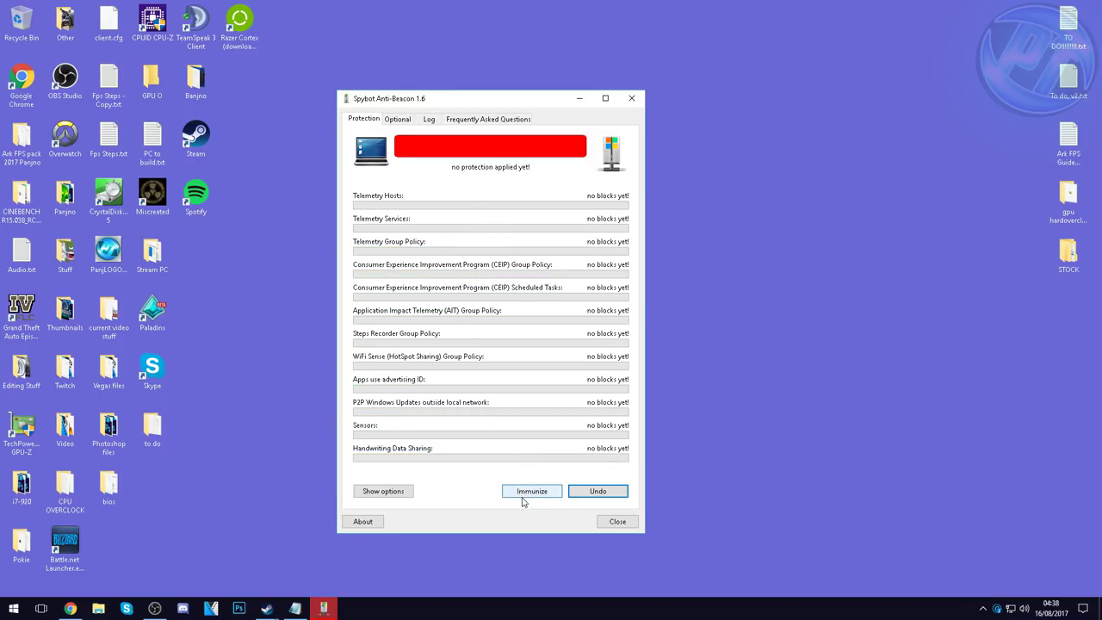
{"action": "left_click", "coordinate": [523, 496]}
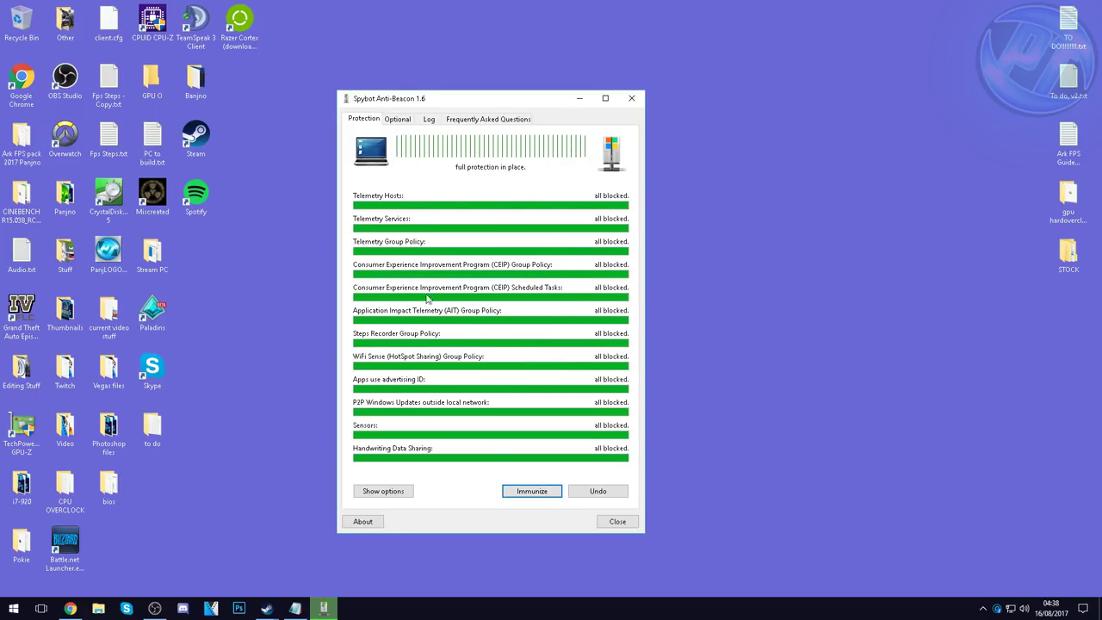
Step: Apply Anti-Beacon's optional blocks for the OneDrive Service and the Office 15 (2013) and Office 16 (2016) Telemetry Scheduled Tasks
{"action": "left_click", "coordinate": [398, 122]}
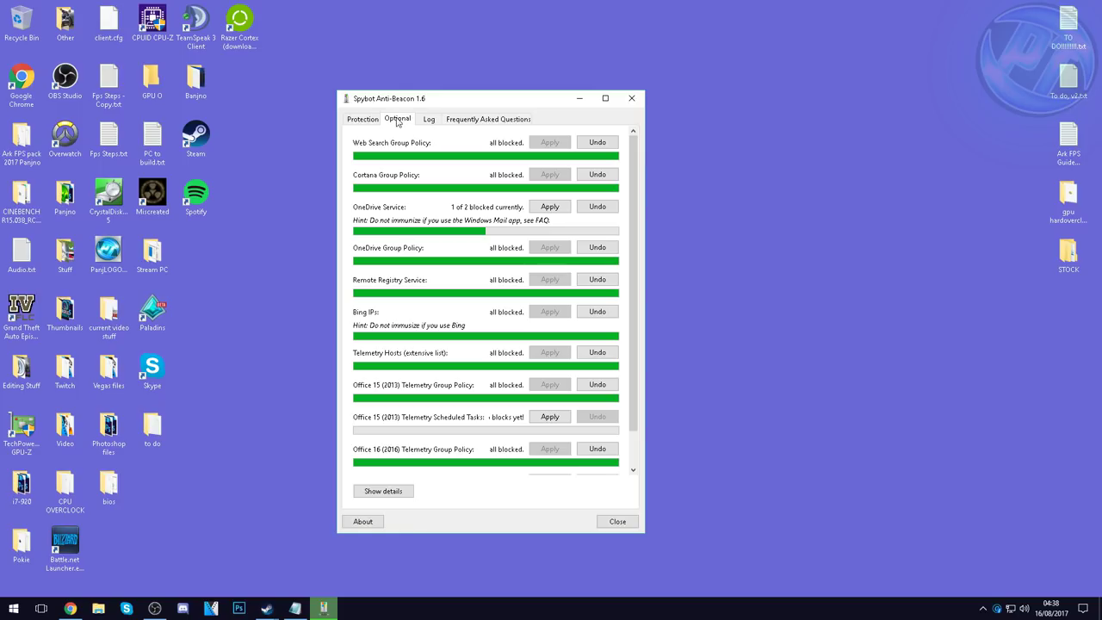
{"action": "left_click", "coordinate": [550, 208]}
{"action": "left_click", "coordinate": [536, 417]}
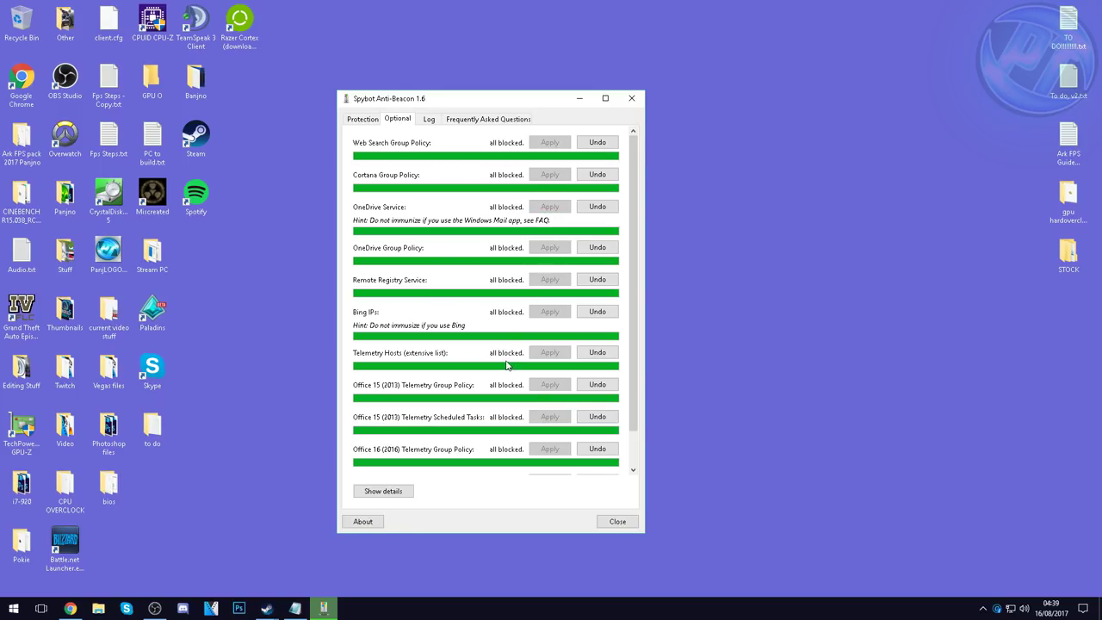
{"action": "scroll", "coordinate": [635, 370], "scroll_direction": "down", "scroll_amount": 1}
{"action": "left_click", "coordinate": [549, 441]}
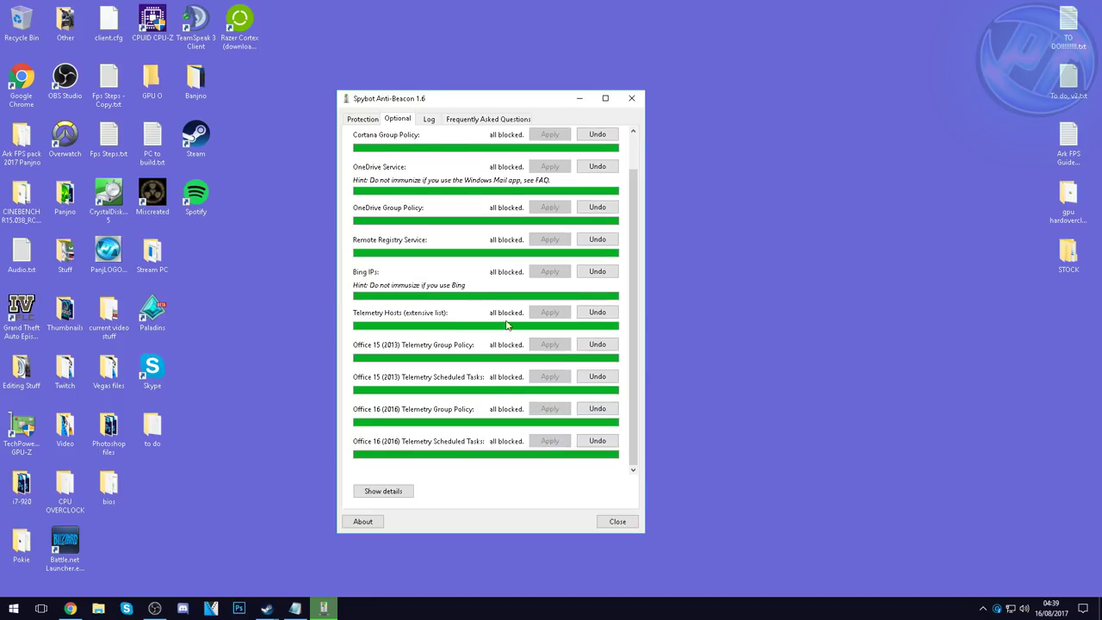
{"action": "scroll", "coordinate": [632, 241], "scroll_direction": "up", "scroll_amount": 1}
Step: Review Anti-Beacon's protection status, optional blocks, log and frequently asked questions, and close the program
{"action": "left_click", "coordinate": [363, 119]}
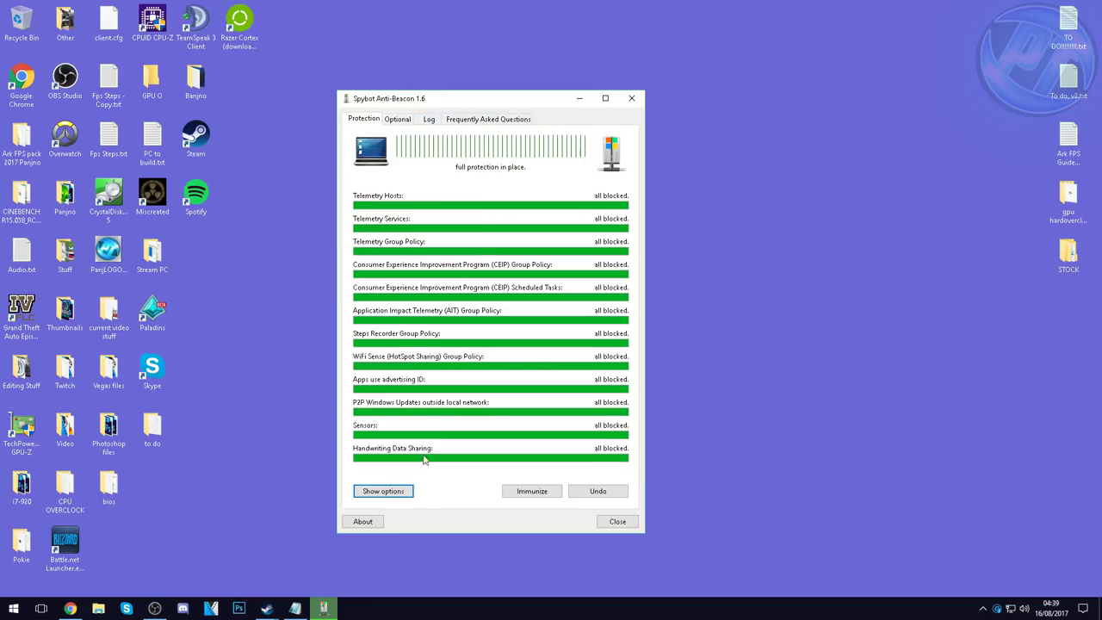
{"action": "left_click", "coordinate": [395, 121]}
{"action": "left_click", "coordinate": [429, 120]}
{"action": "left_click", "coordinate": [410, 120]}
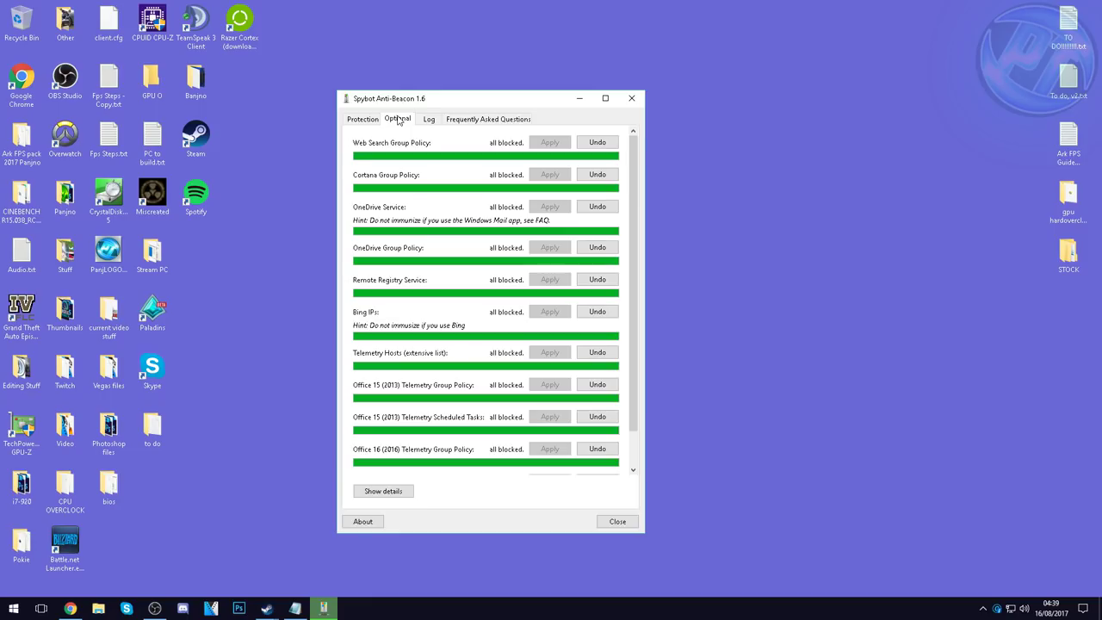
{"action": "left_click", "coordinate": [488, 119]}
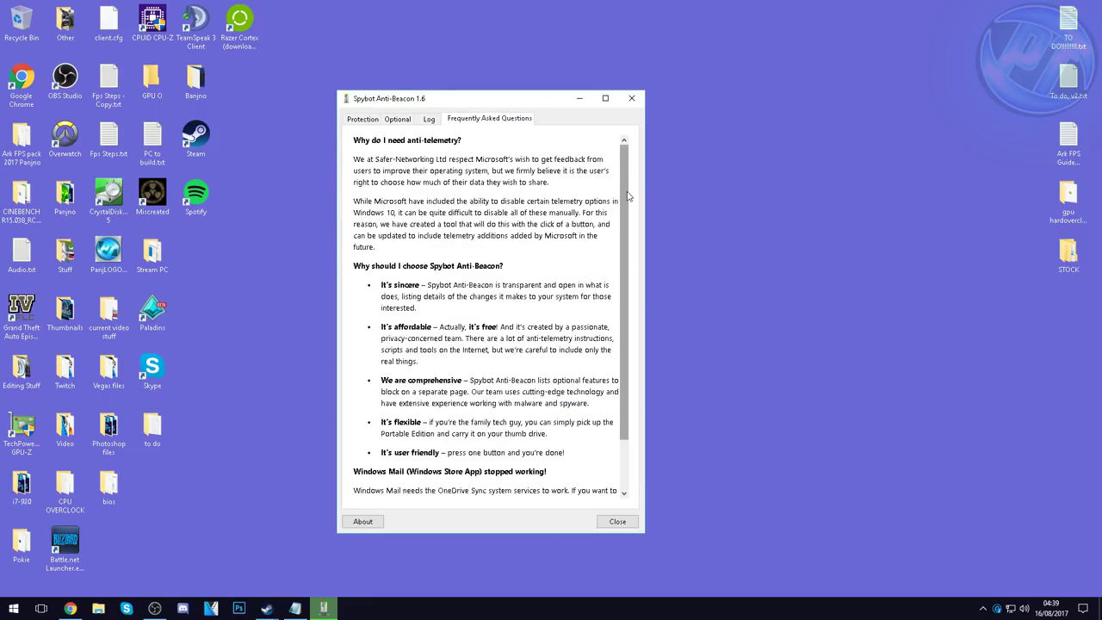
{"action": "left_click", "coordinate": [355, 119]}
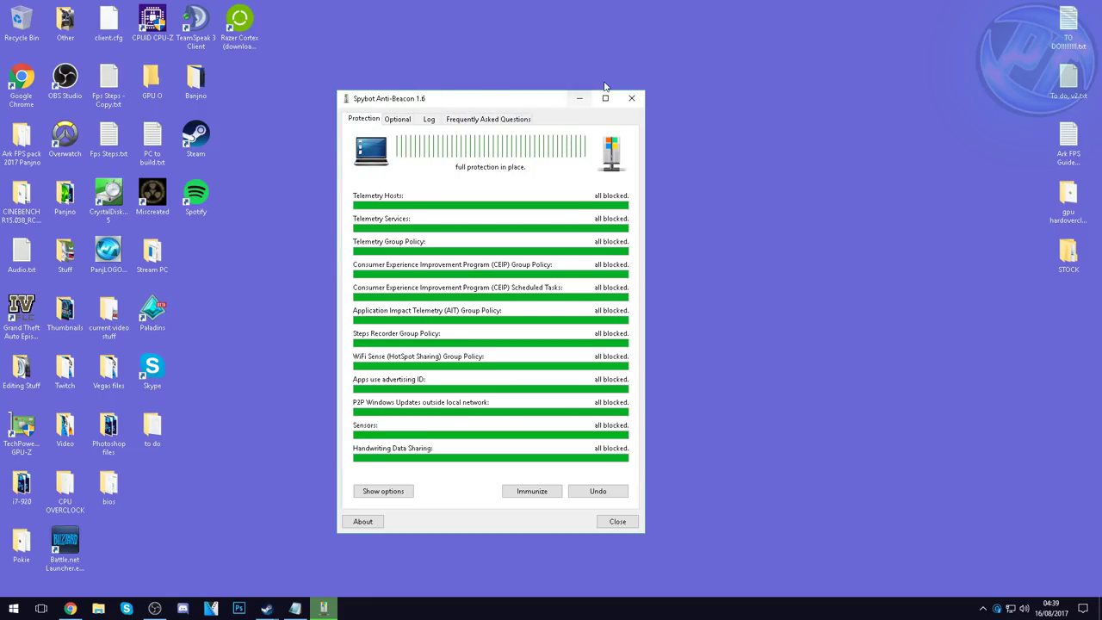
{"action": "left_click", "coordinate": [617, 522]}
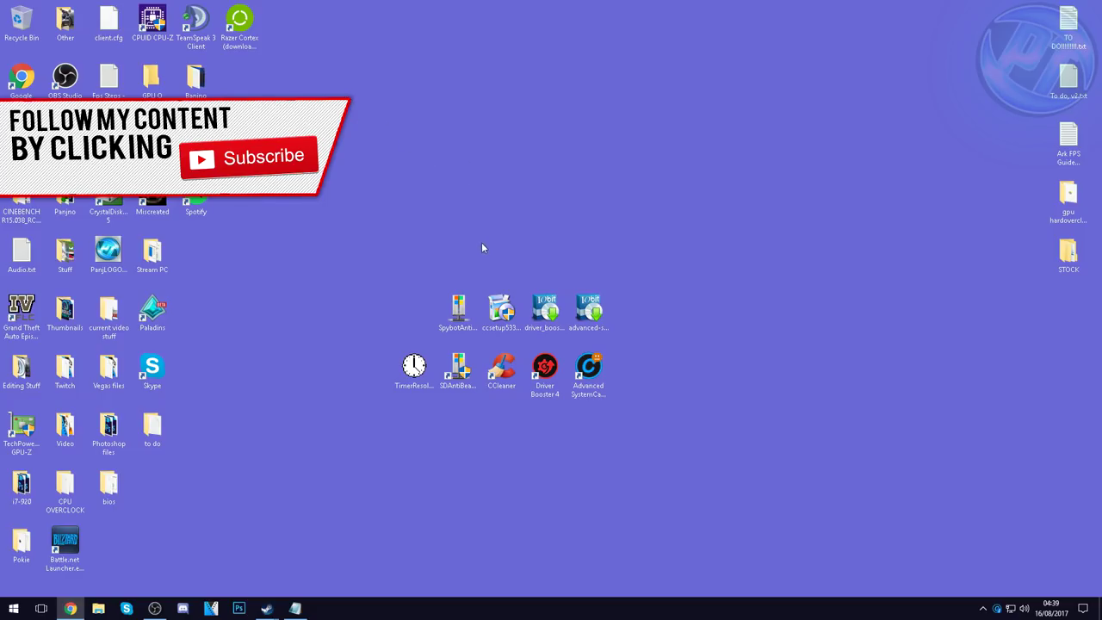
{"action": "left_click", "coordinate": [459, 312]}
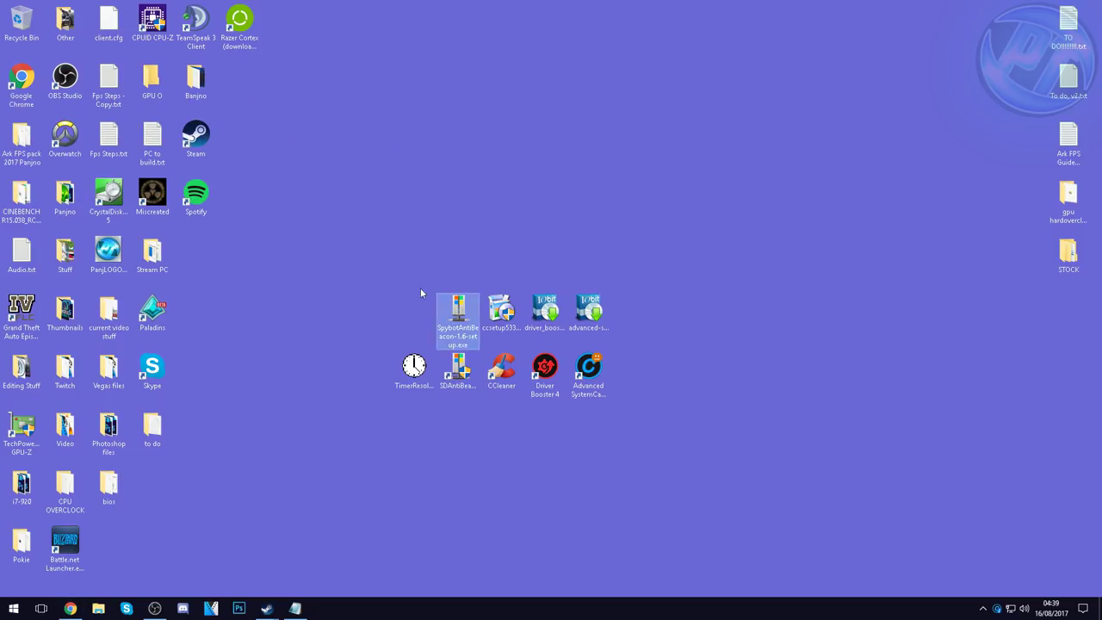
{"action": "left_click", "coordinate": [473, 269]}
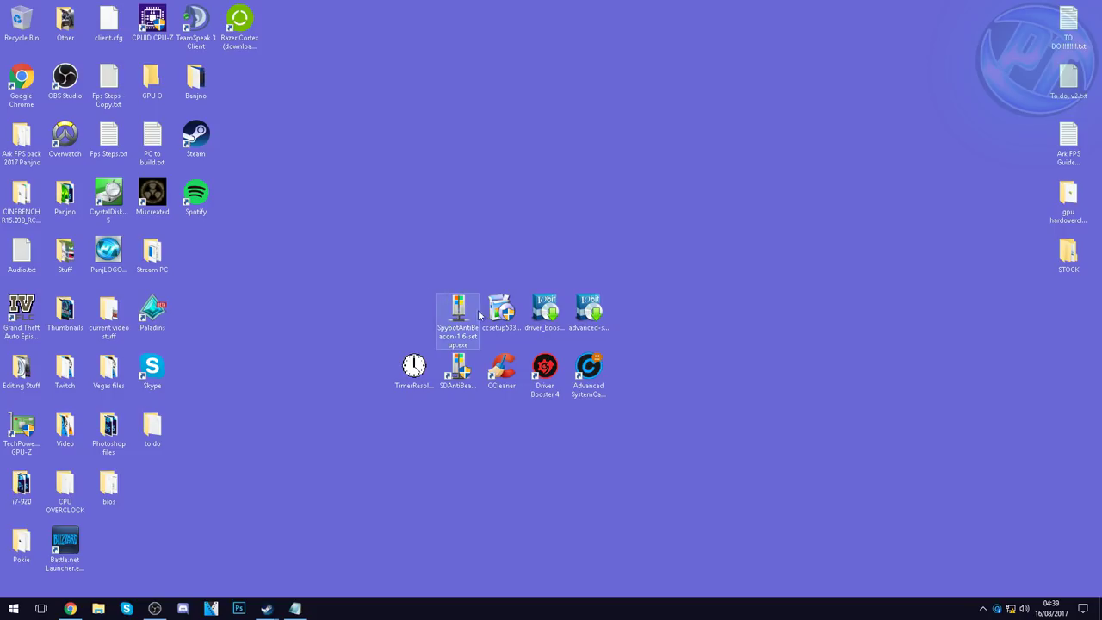
{"action": "left_click_drag", "start_coordinate": [443, 264], "coordinate": [465, 421]}
{"action": "left_click", "coordinate": [458, 368]}
{"action": "left_click", "coordinate": [453, 342]}
{"action": "left_click", "coordinate": [458, 374]}
{"action": "left_click_drag", "start_coordinate": [488, 419], "coordinate": [435, 313]}
{"action": "left_click", "coordinate": [435, 314]}
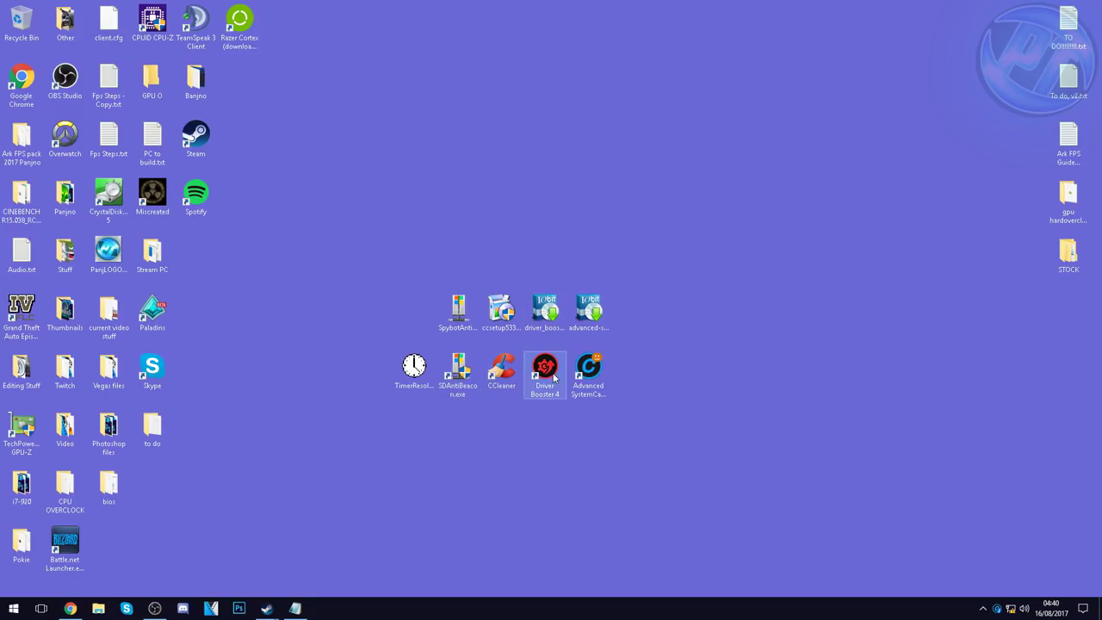
Step: Launch Driver Booster 4 from the desktop and scan the computer for outdated drivers
{"action": "left_click", "coordinate": [547, 299]}
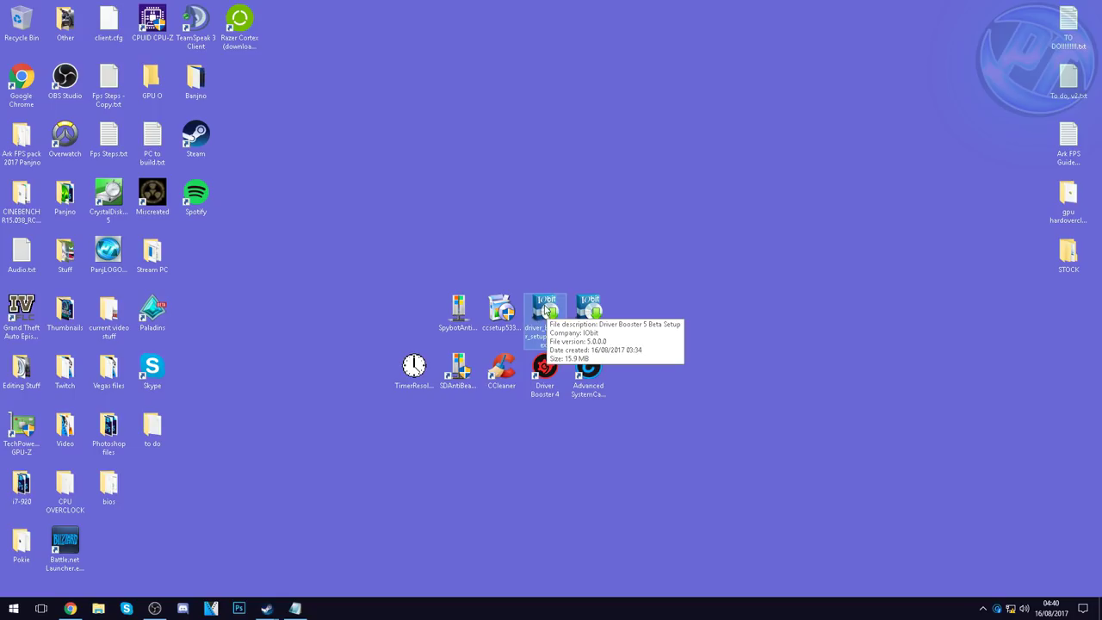
{"action": "left_click", "coordinate": [547, 370]}
{"action": "double_click", "coordinate": [548, 373]}
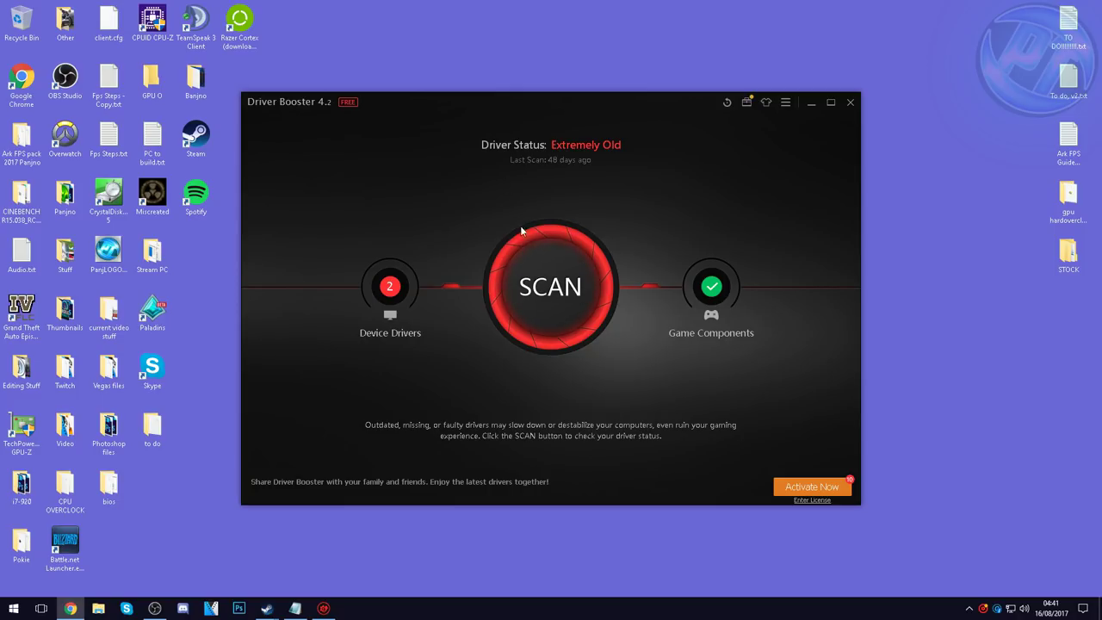
{"action": "left_click", "coordinate": [563, 288]}
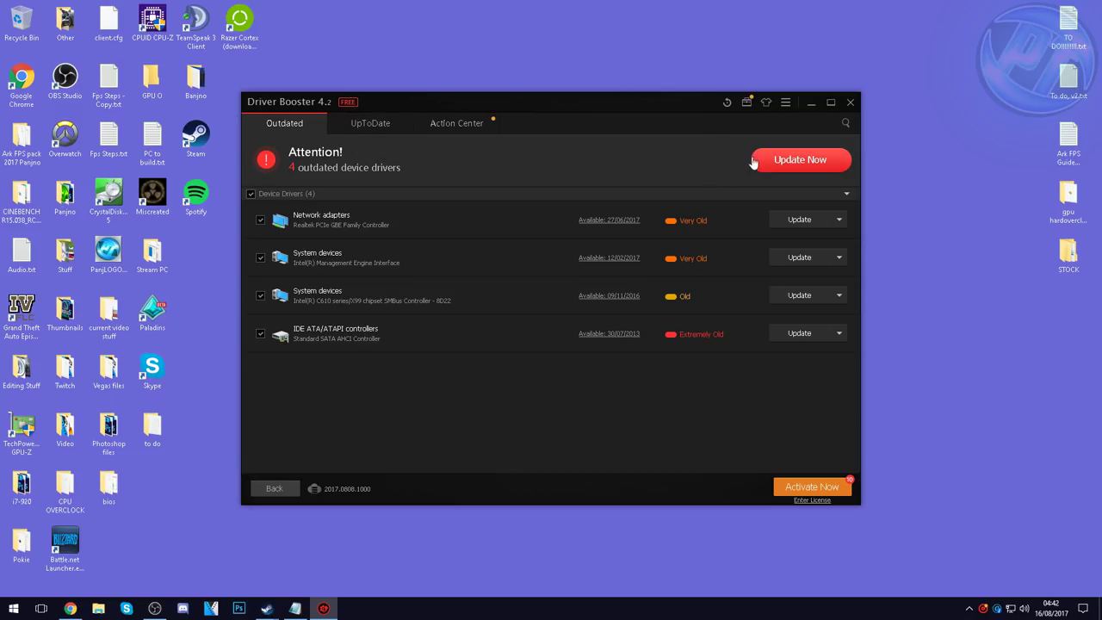
Step: Start updating all outdated device drivers with the free edition, accepting the installation notices and dismissing the PRO activation offers
{"action": "left_click", "coordinate": [790, 164]}
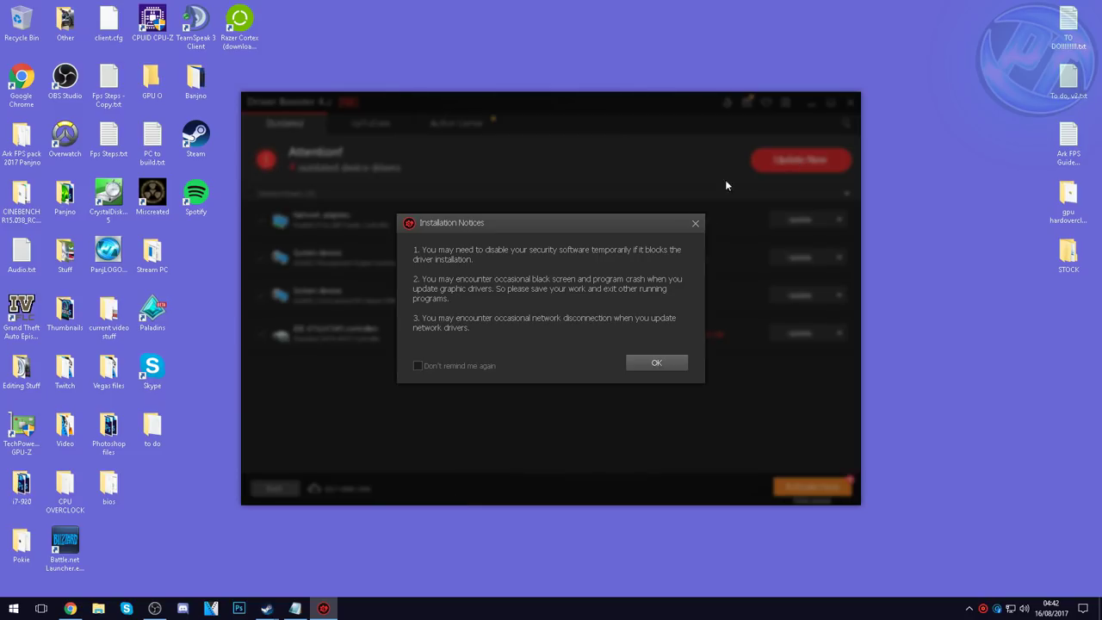
{"action": "left_click", "coordinate": [657, 364]}
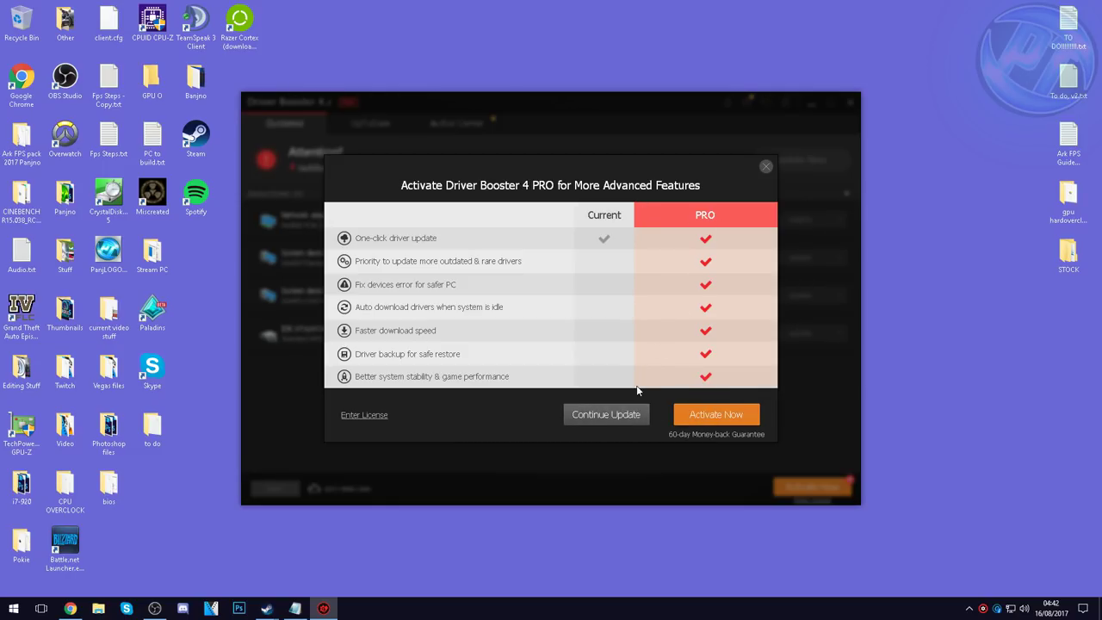
{"action": "left_click", "coordinate": [607, 418]}
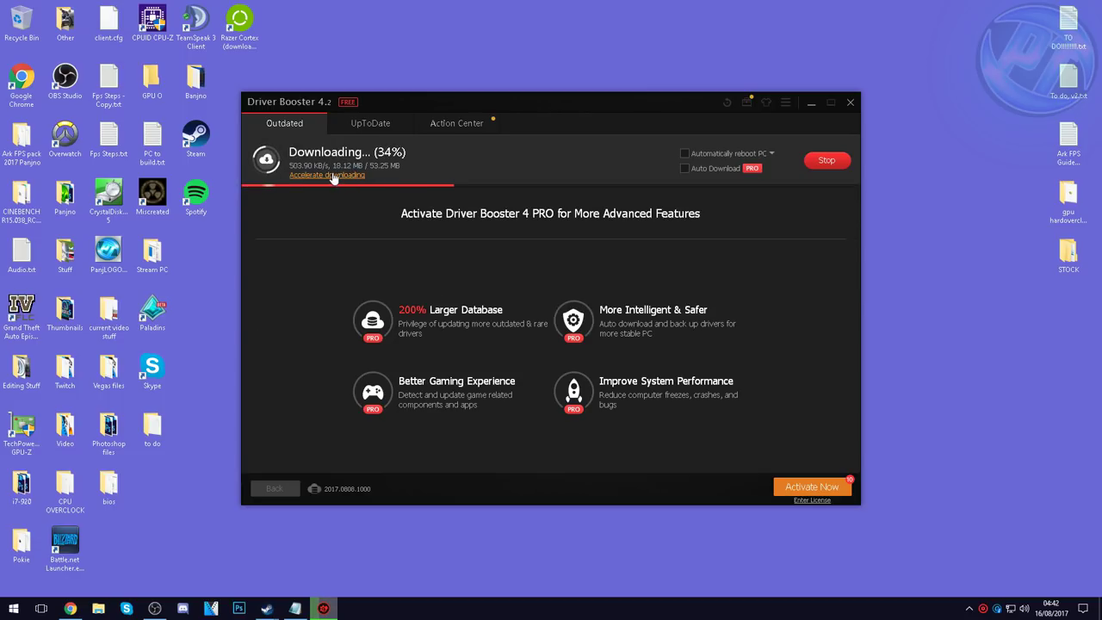
{"action": "left_click", "coordinate": [334, 174]}
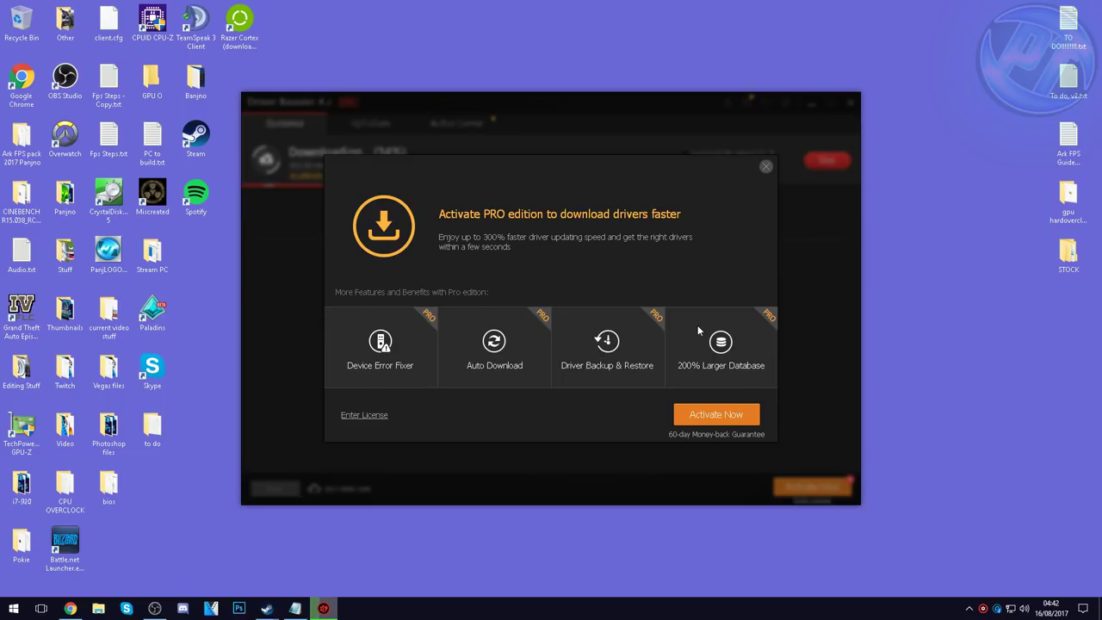
{"action": "left_click", "coordinate": [765, 168]}
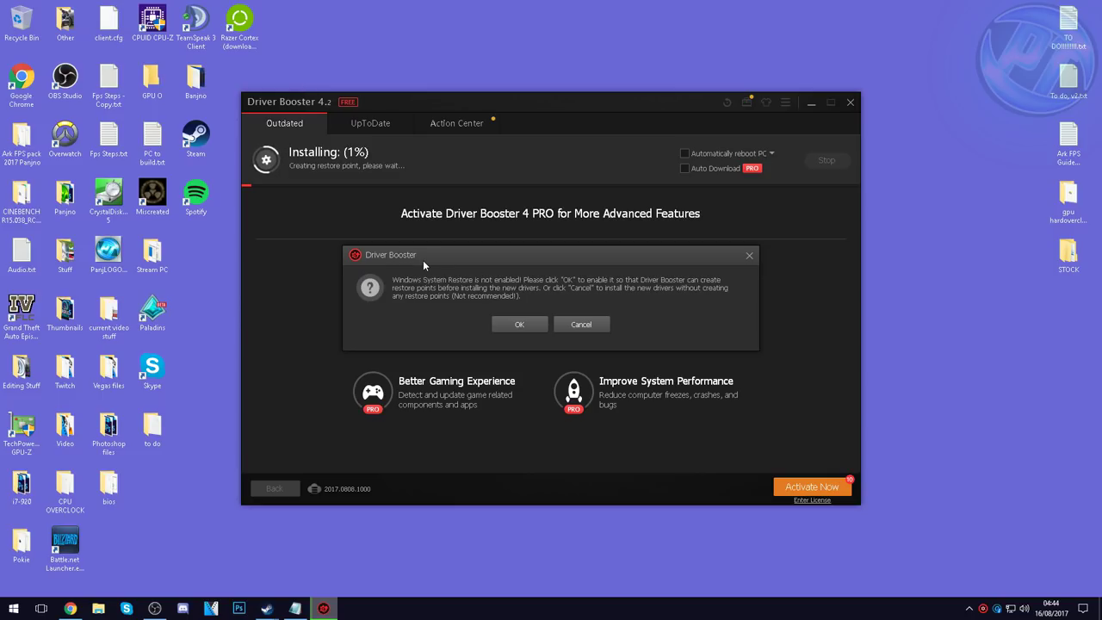
Step: Enable Windows System Restore so a restore point precedes the driver installation, and close Driver Booster after checking the updated drivers
{"action": "left_click_drag", "start_coordinate": [423, 260], "coordinate": [419, 253]}
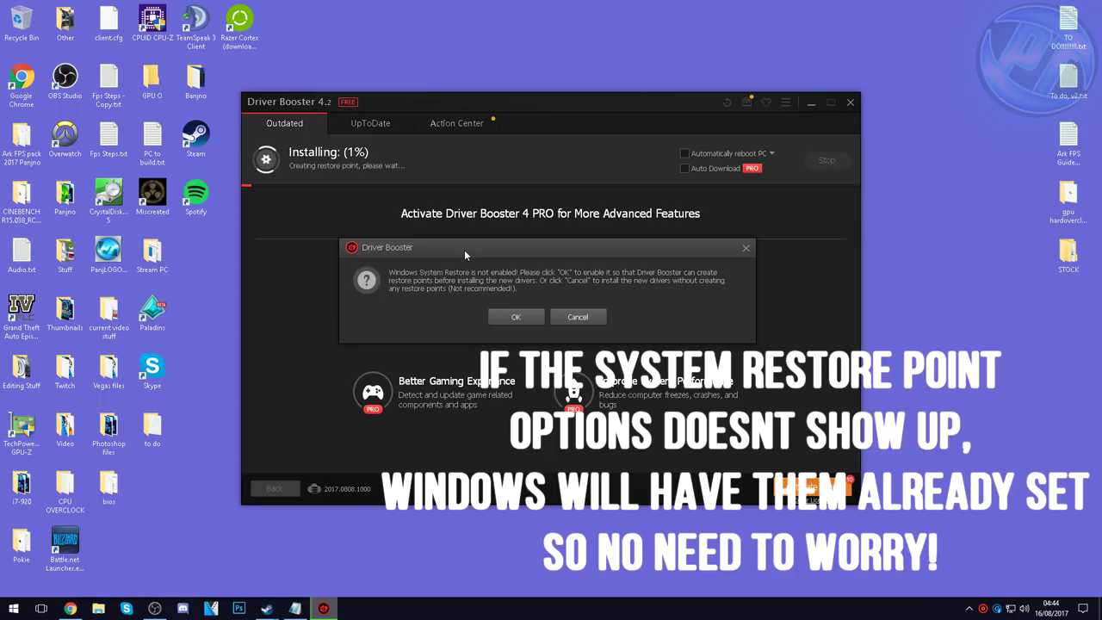
{"action": "left_click", "coordinate": [516, 316]}
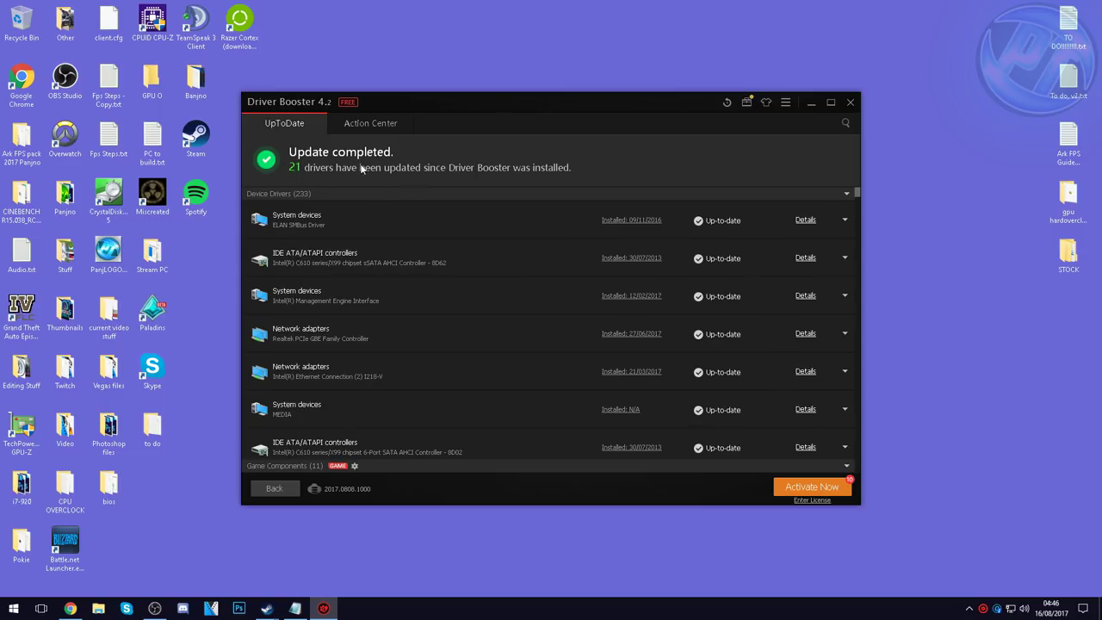
{"action": "scroll", "coordinate": [489, 256], "scroll_direction": "down", "scroll_amount": 10}
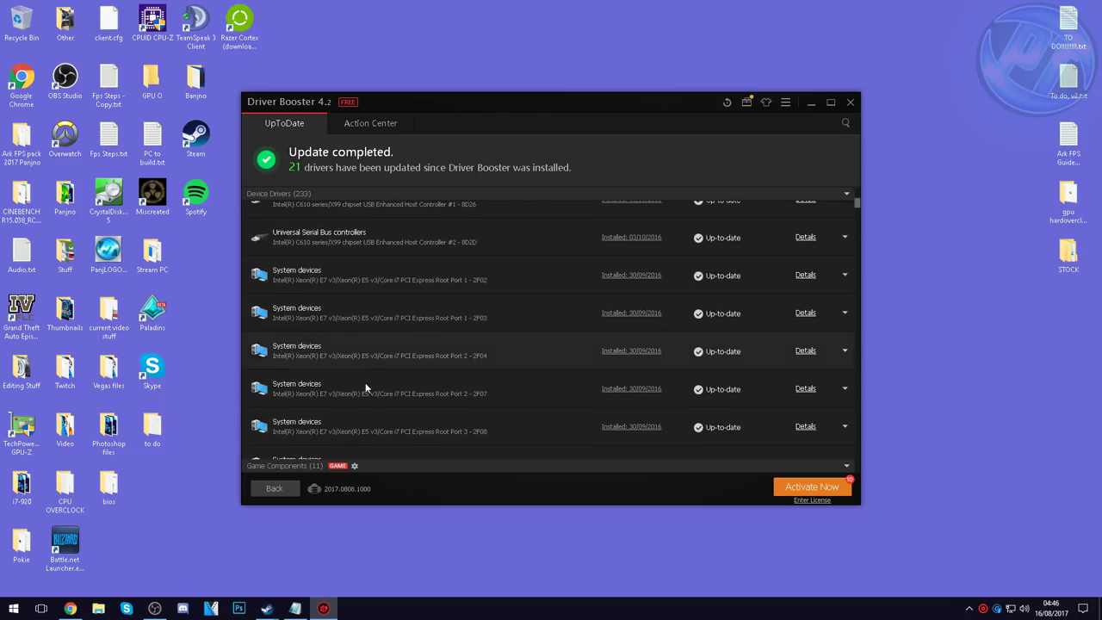
{"action": "scroll", "coordinate": [429, 329], "scroll_direction": "up", "scroll_amount": 10}
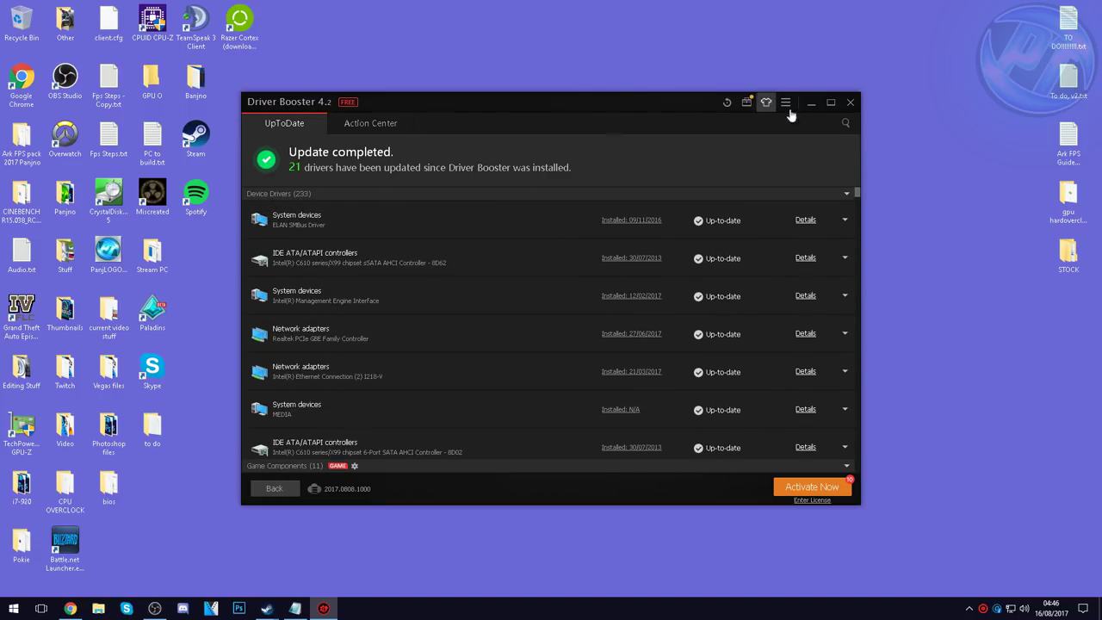
{"action": "left_click", "coordinate": [851, 102]}
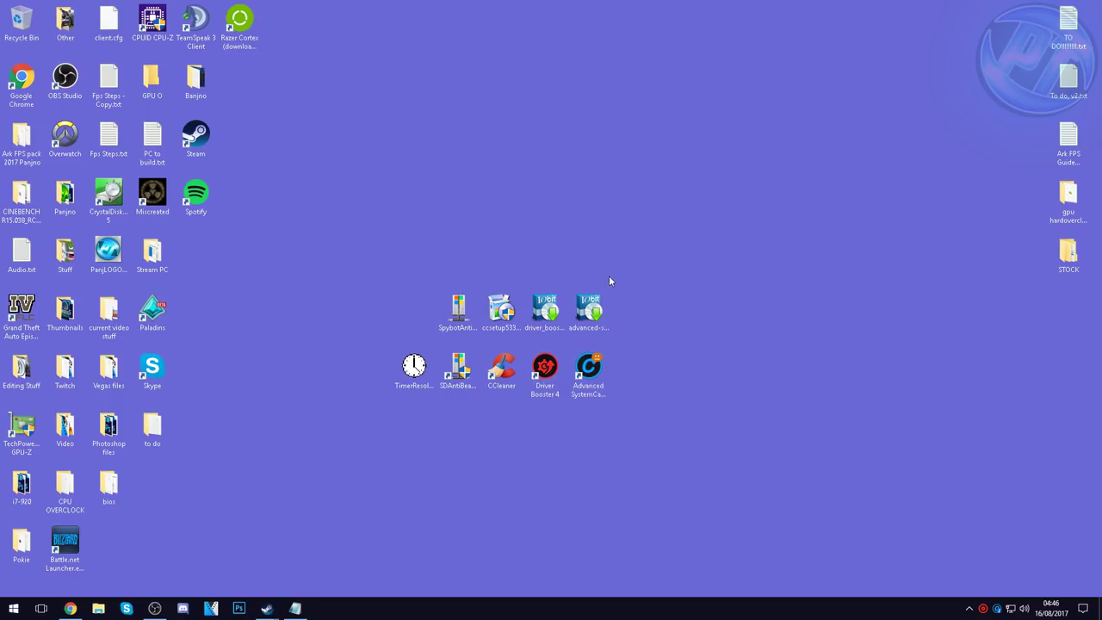
Step: Launch Advanced SystemCare from its desktop shortcut
{"action": "left_click", "coordinate": [589, 307]}
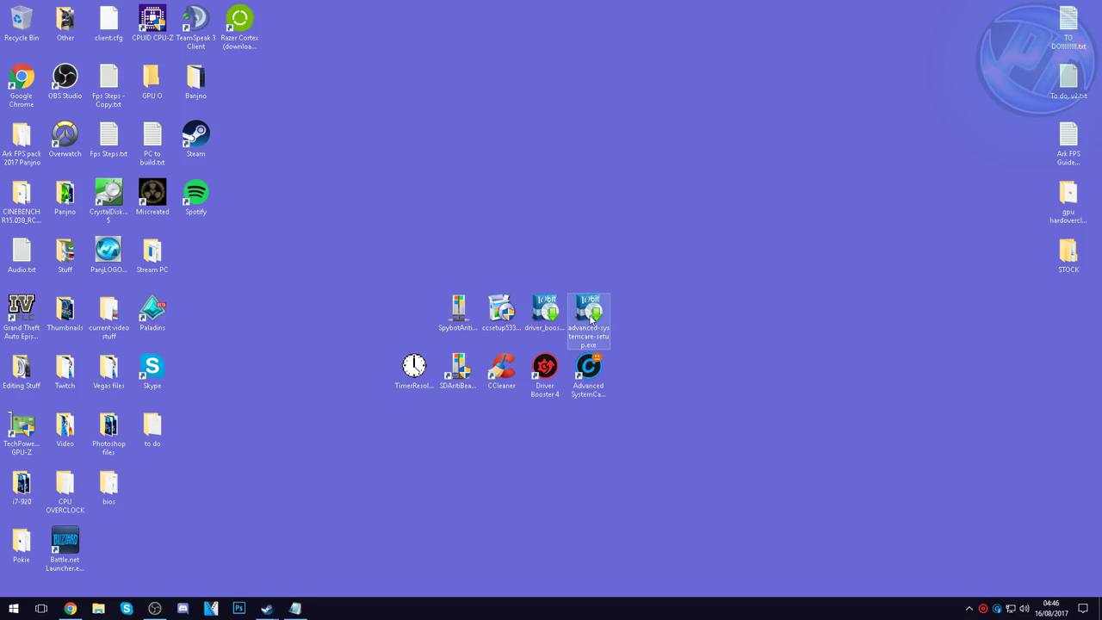
{"action": "left_click", "coordinate": [659, 368]}
{"action": "left_click", "coordinate": [592, 317]}
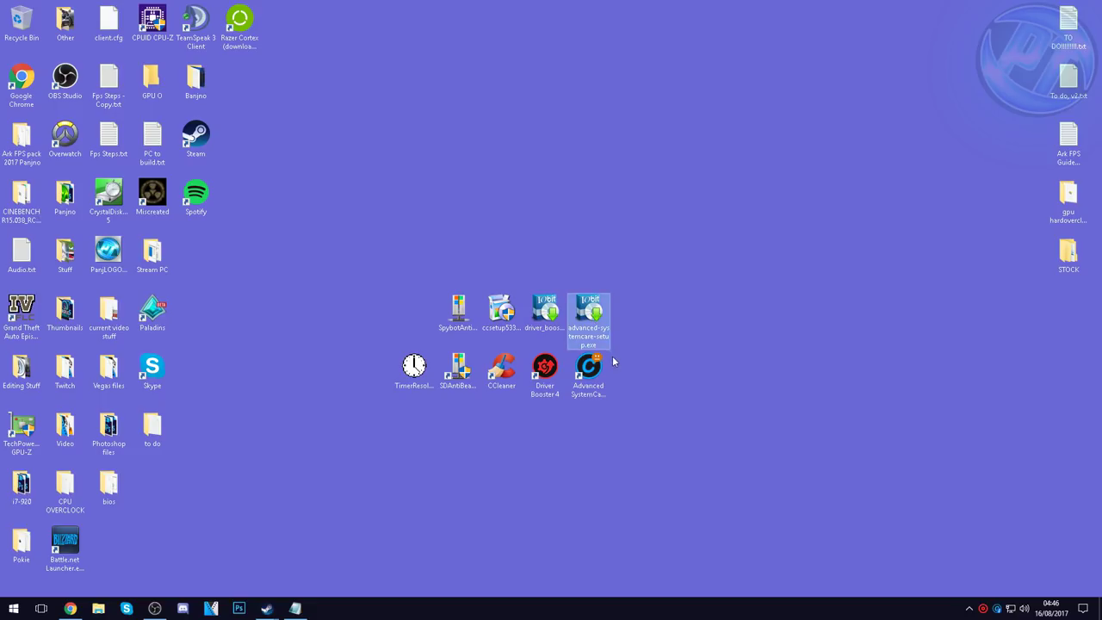
{"action": "left_click", "coordinate": [603, 386]}
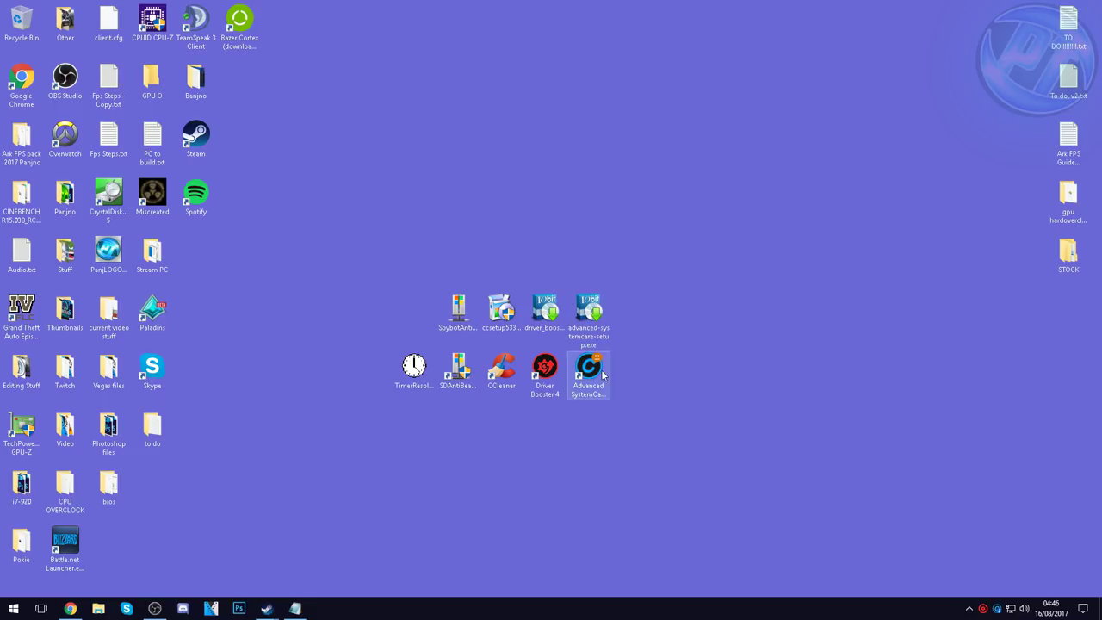
{"action": "double_click", "coordinate": [600, 379]}
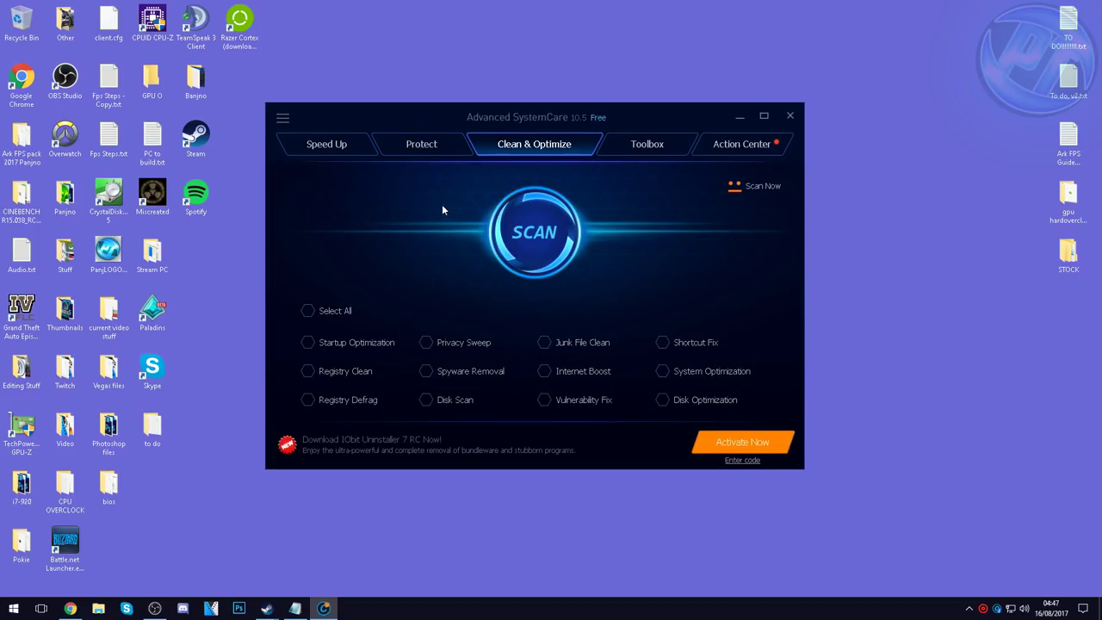
Step: Scan with all Clean & Optimize items selected, fix the issues found and continue to Speed Up
{"action": "left_click", "coordinate": [308, 312]}
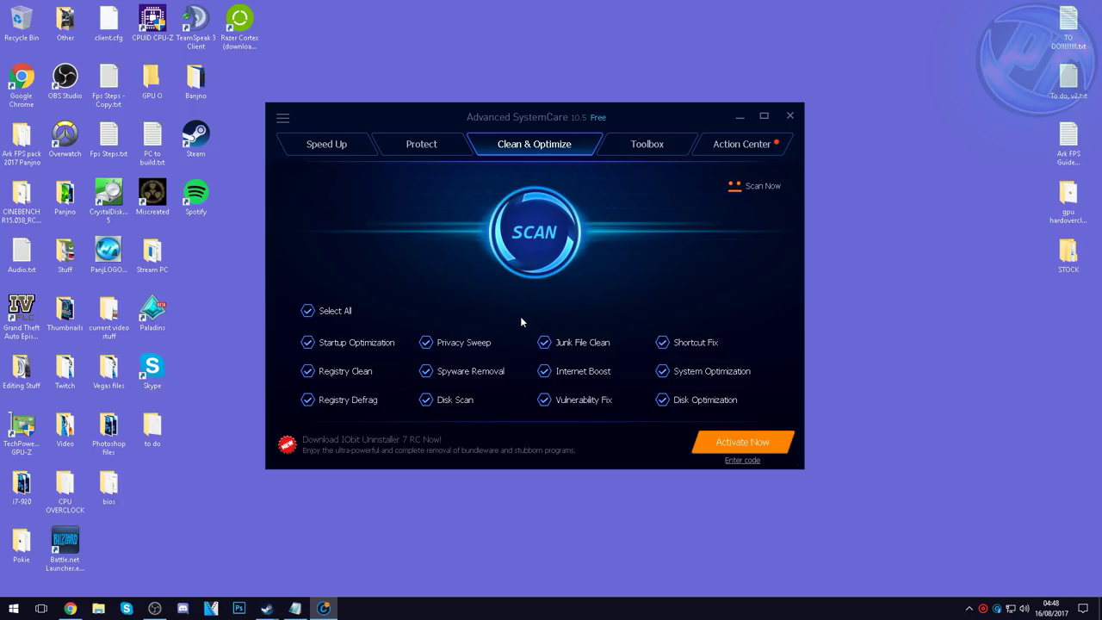
{"action": "left_click", "coordinate": [546, 238]}
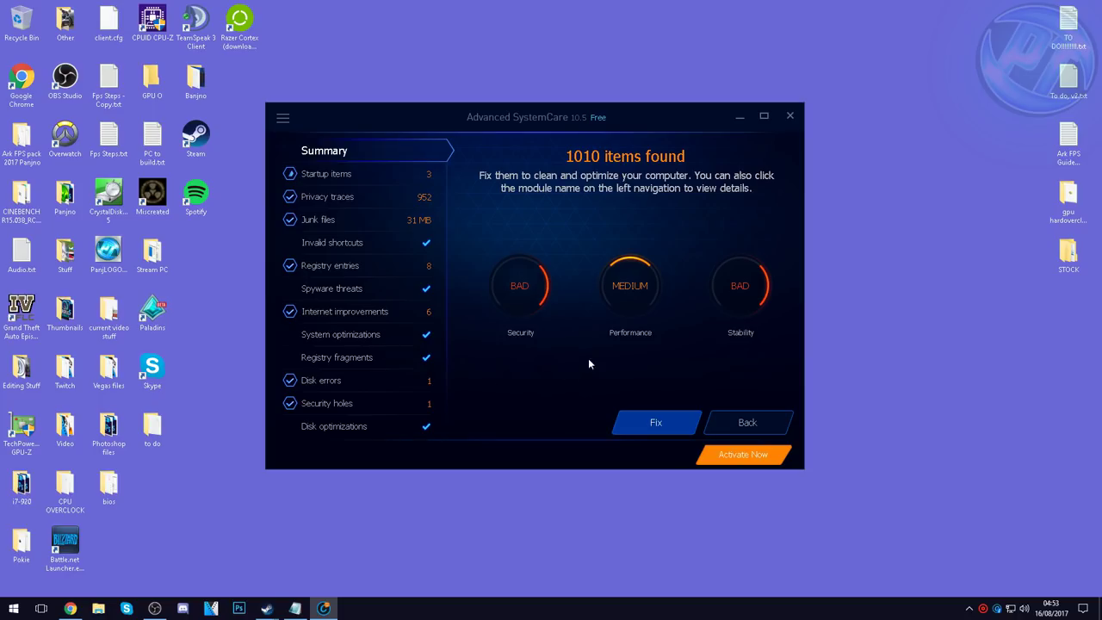
{"action": "left_click", "coordinate": [649, 422]}
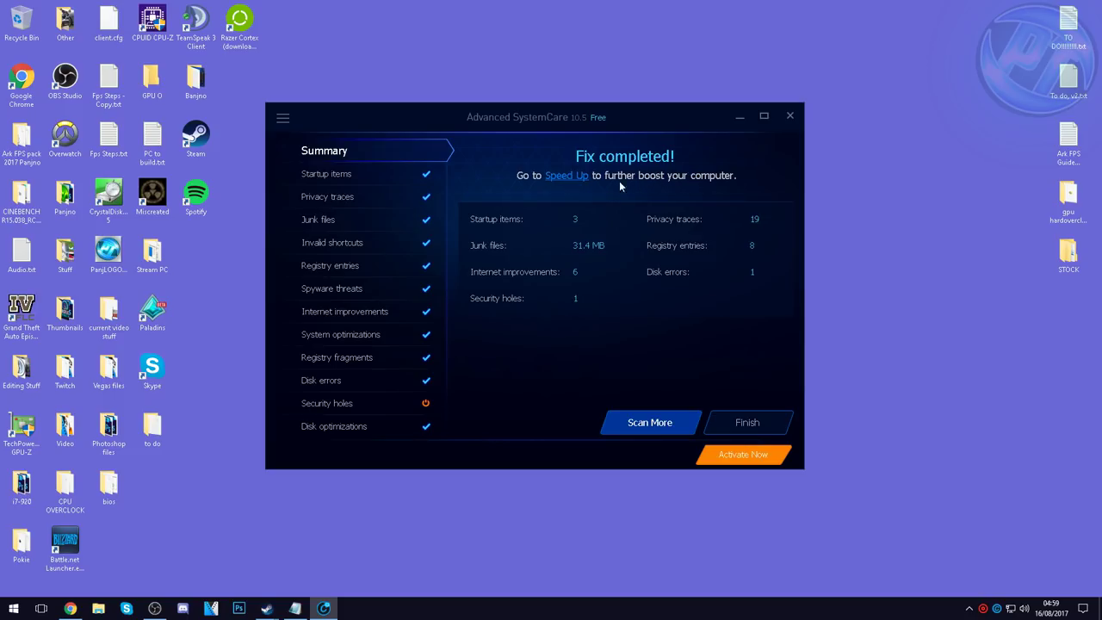
{"action": "left_click", "coordinate": [573, 178]}
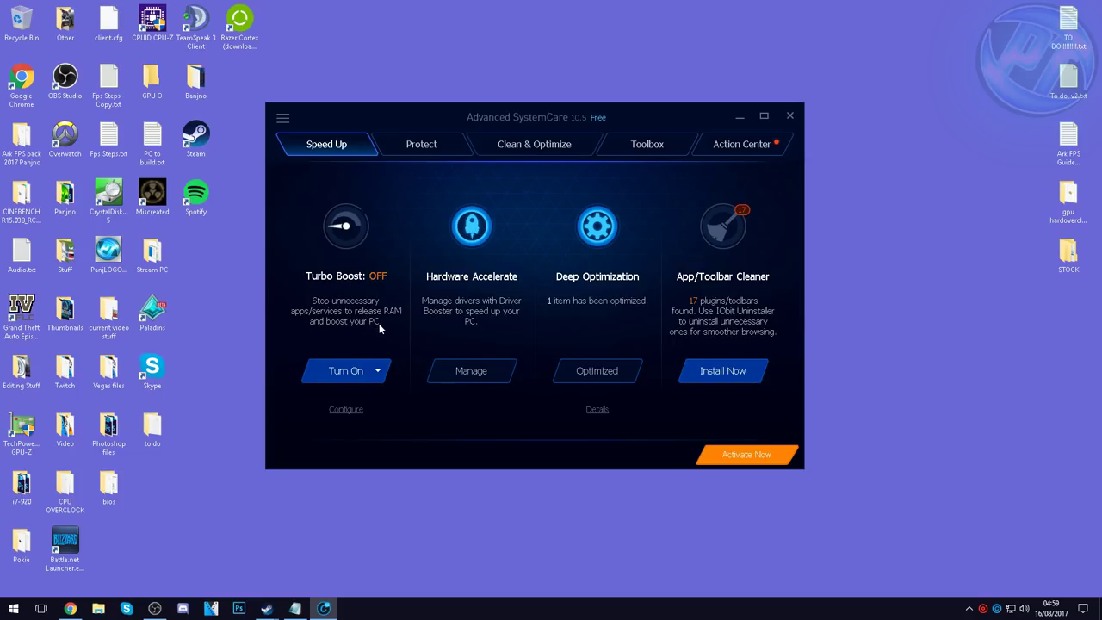
Step: Turn on Turbo Boost, and close Advanced SystemCare after looking over its Protect and Toolbox features
{"action": "left_click", "coordinate": [371, 376]}
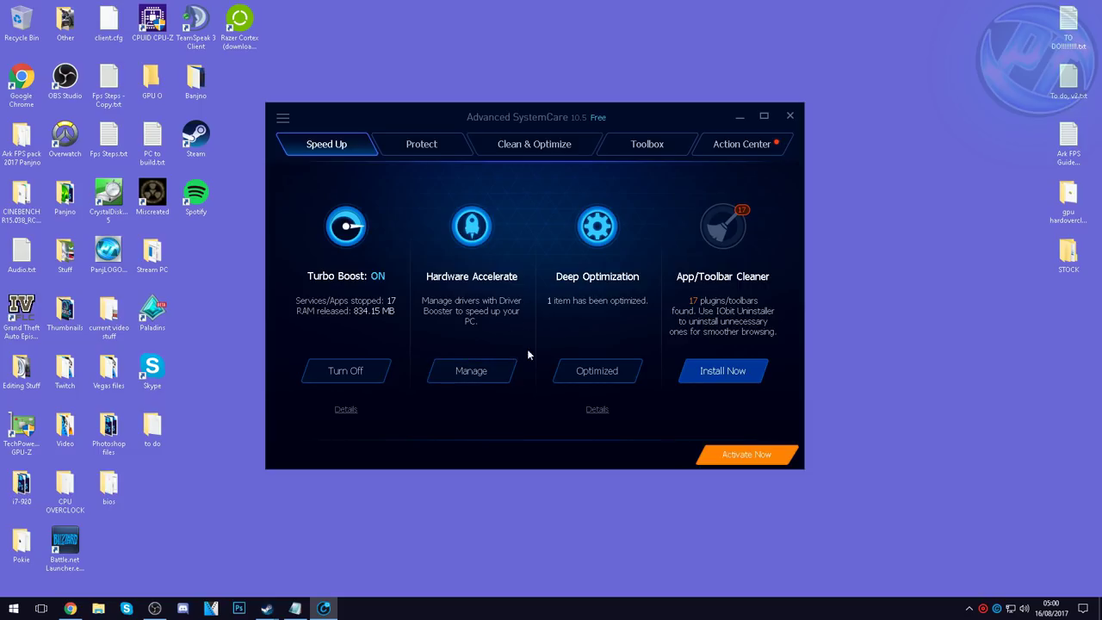
{"action": "left_click", "coordinate": [439, 148]}
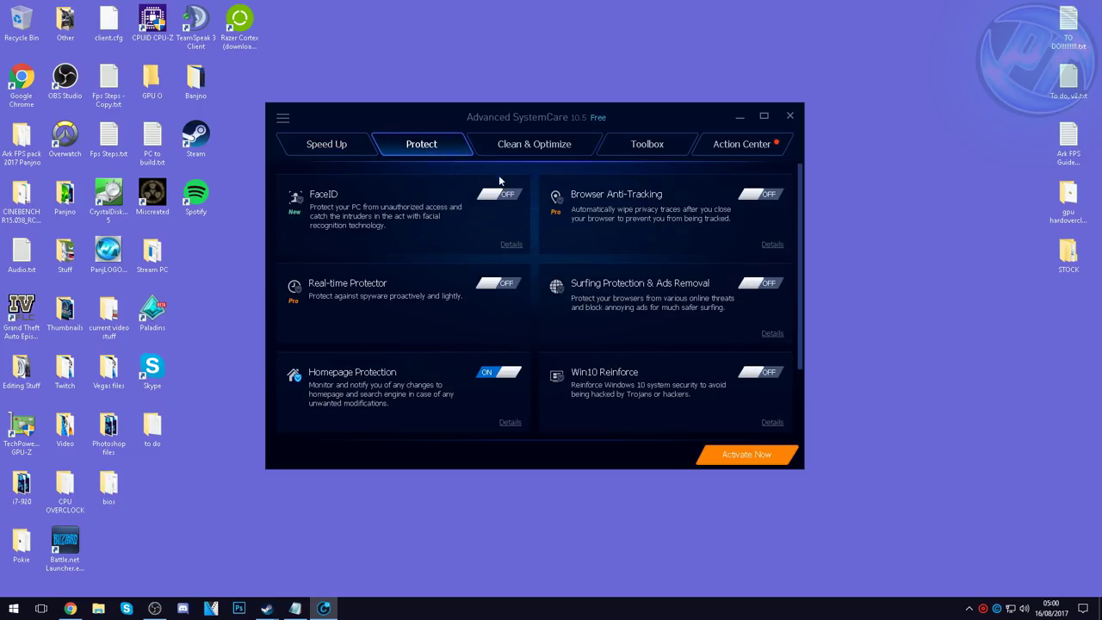
{"action": "scroll", "coordinate": [448, 292], "scroll_direction": "down", "scroll_amount": 2}
{"action": "scroll", "coordinate": [449, 293], "scroll_direction": "up", "scroll_amount": 2}
{"action": "left_click", "coordinate": [636, 148]}
{"action": "scroll", "coordinate": [610, 277], "scroll_direction": "down", "scroll_amount": 2}
{"action": "scroll", "coordinate": [651, 294], "scroll_direction": "up", "scroll_amount": 2}
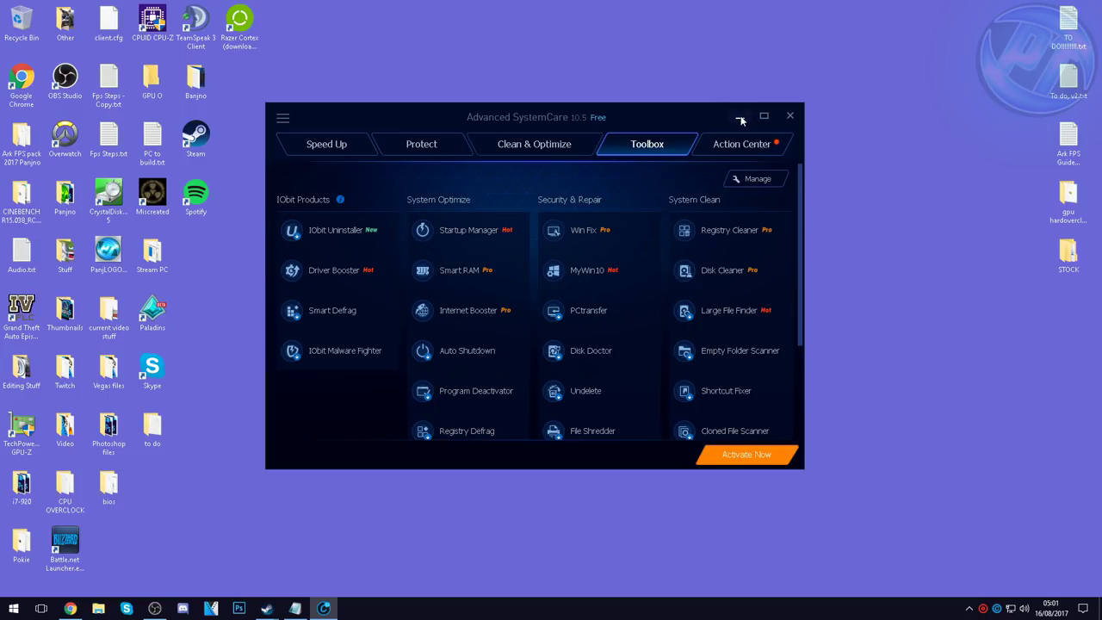
{"action": "left_click", "coordinate": [788, 116]}
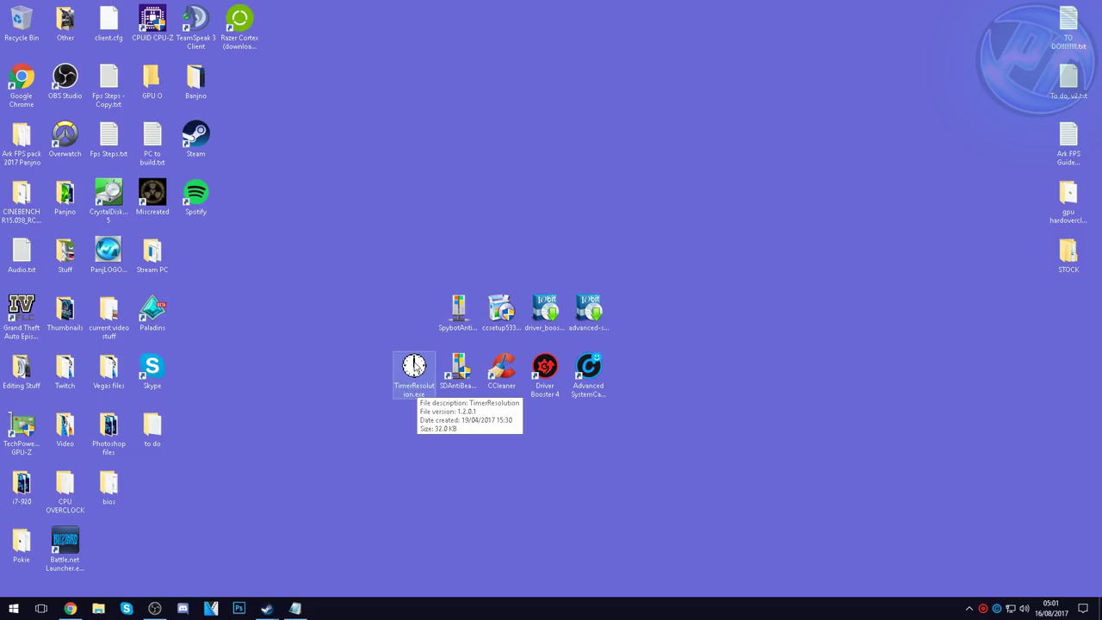
Step: Run TimerResolution.exe as administrator and try the maximum timer resolution, restoring the default before closing it
{"action": "double_click", "coordinate": [413, 388]}
{"action": "key", "text": "Escape"}
{"action": "right_click", "coordinate": [413, 363]}
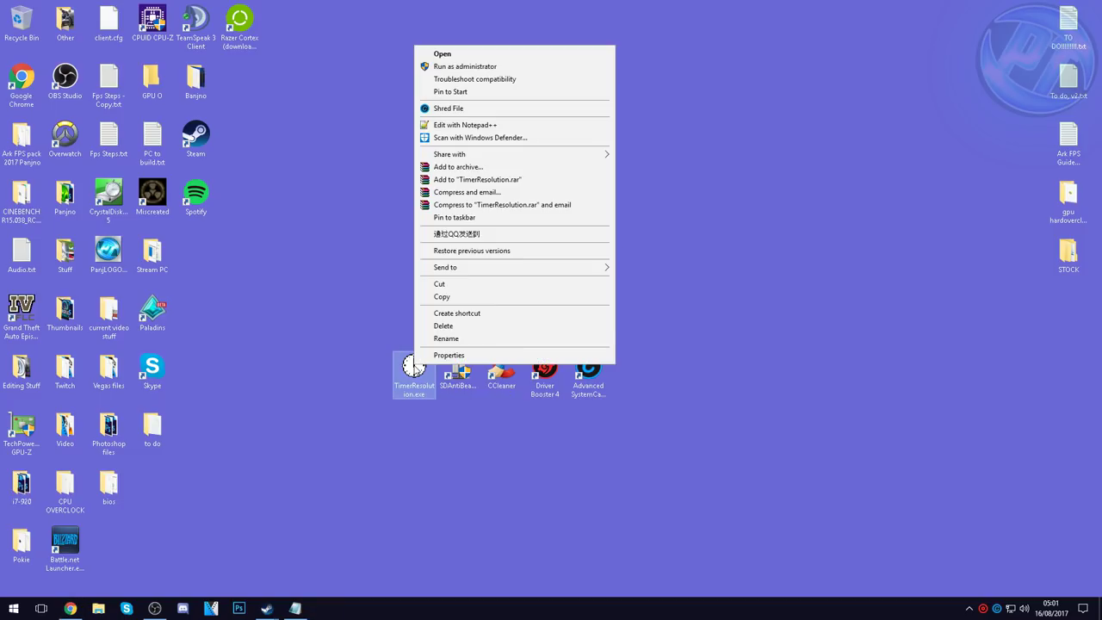
{"action": "left_click", "coordinate": [457, 67]}
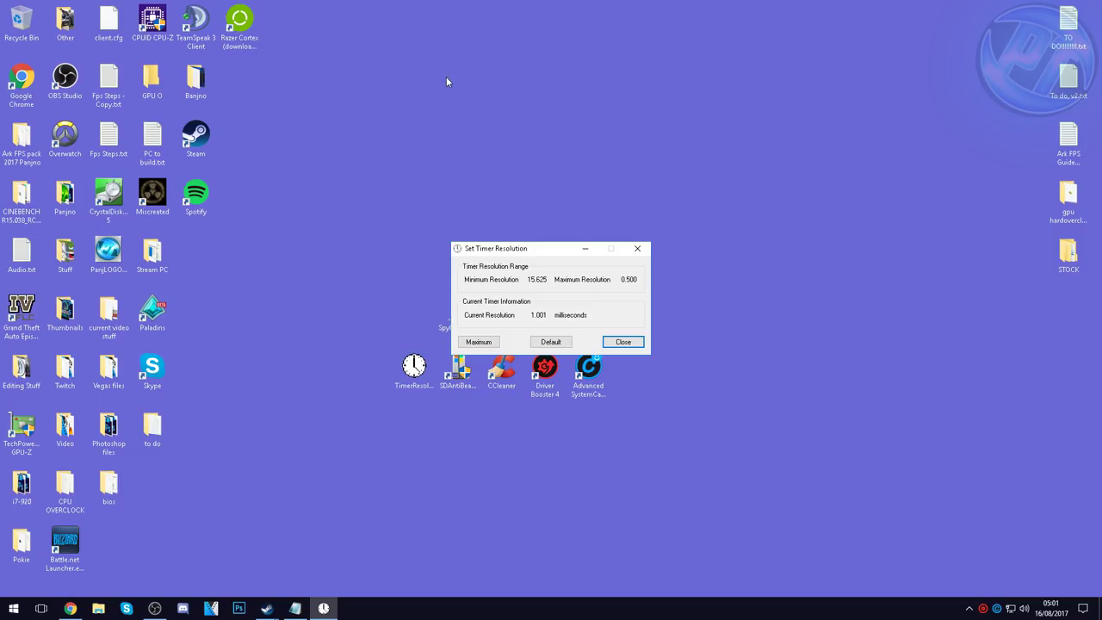
{"action": "left_click", "coordinate": [485, 342]}
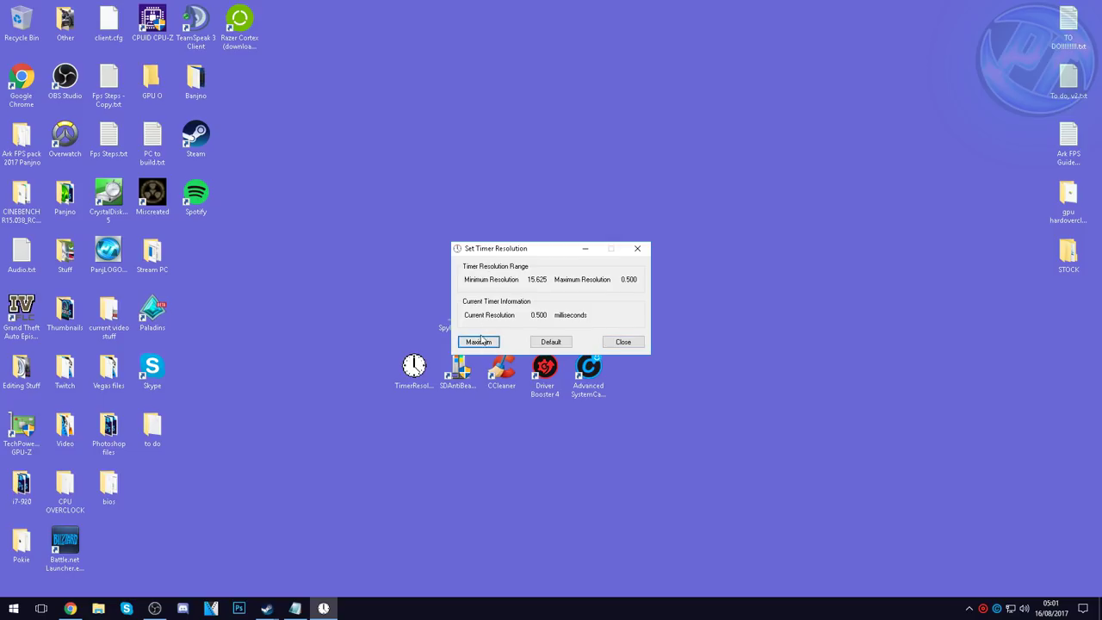
{"action": "left_click", "coordinate": [551, 342]}
{"action": "left_click", "coordinate": [637, 249]}
Step: Rerun TimerResolution.exe as administrator, set the timer to its maximum resolution, and close the program after minimising it
{"action": "right_click", "coordinate": [425, 365]}
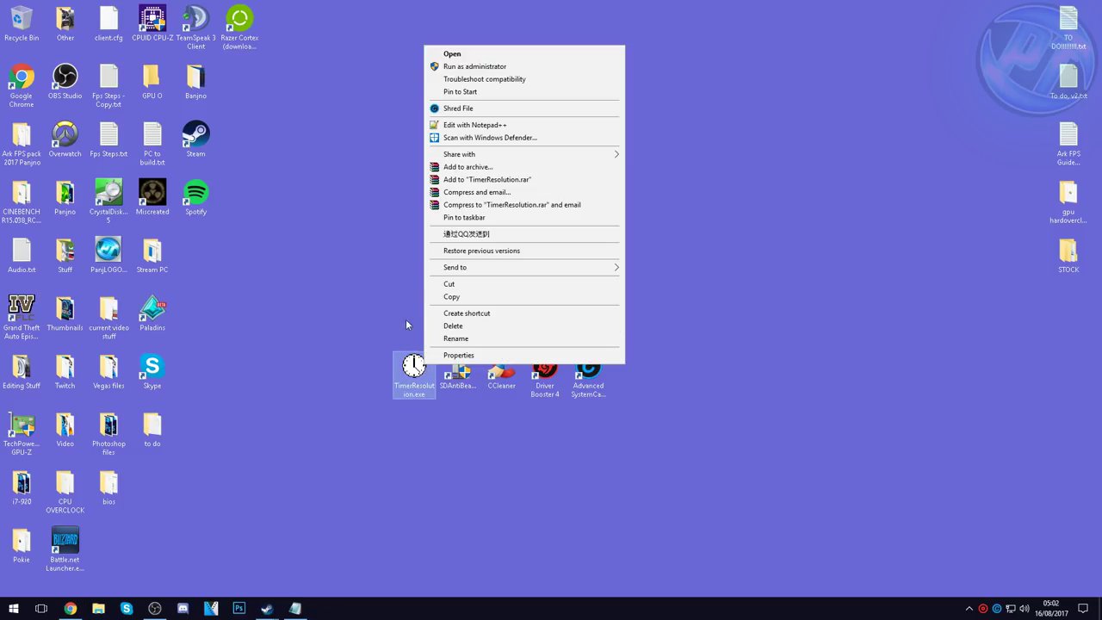
{"action": "left_click", "coordinate": [471, 67]}
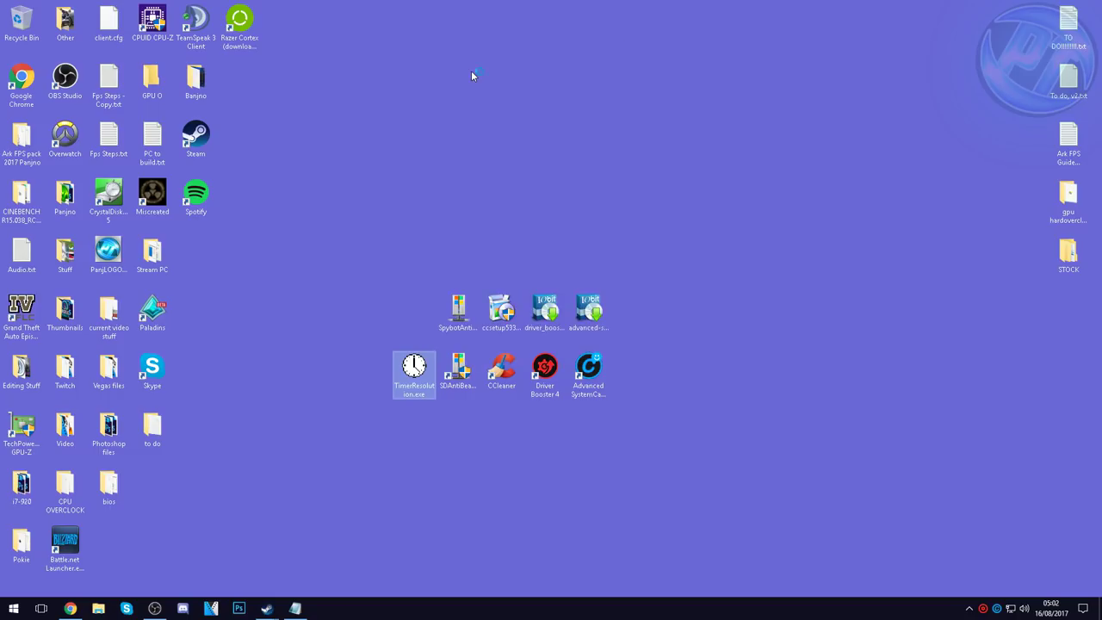
{"action": "left_click", "coordinate": [479, 342]}
{"action": "left_click", "coordinate": [585, 248]}
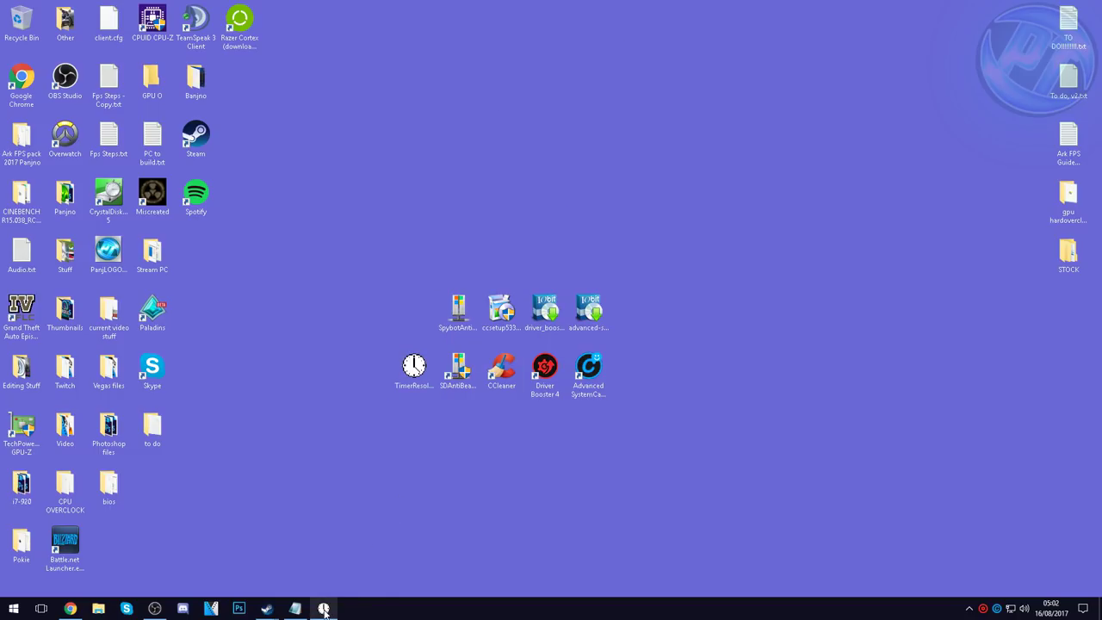
{"action": "mouse_move", "coordinate": [323, 608]}
{"action": "left_click", "coordinate": [386, 544]}
Step: Move the TimerResolution.exe icon to an empty desktop area away from the other optimisation tools
{"action": "left_click_drag", "start_coordinate": [413, 367], "coordinate": [641, 190]}
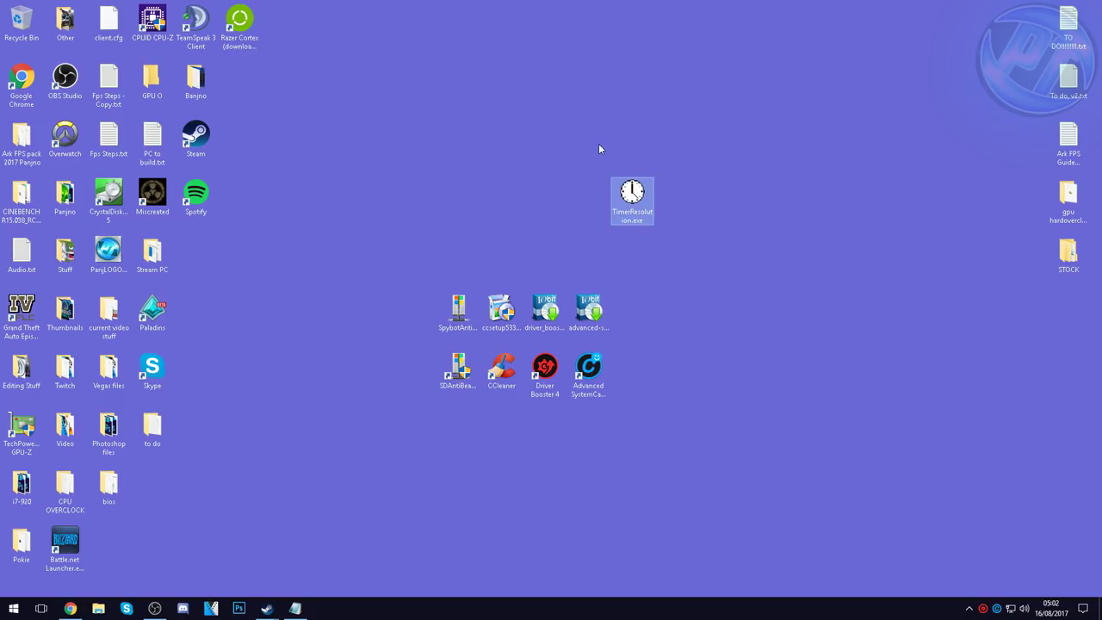
{"action": "left_click_drag", "start_coordinate": [630, 380], "coordinate": [402, 304]}
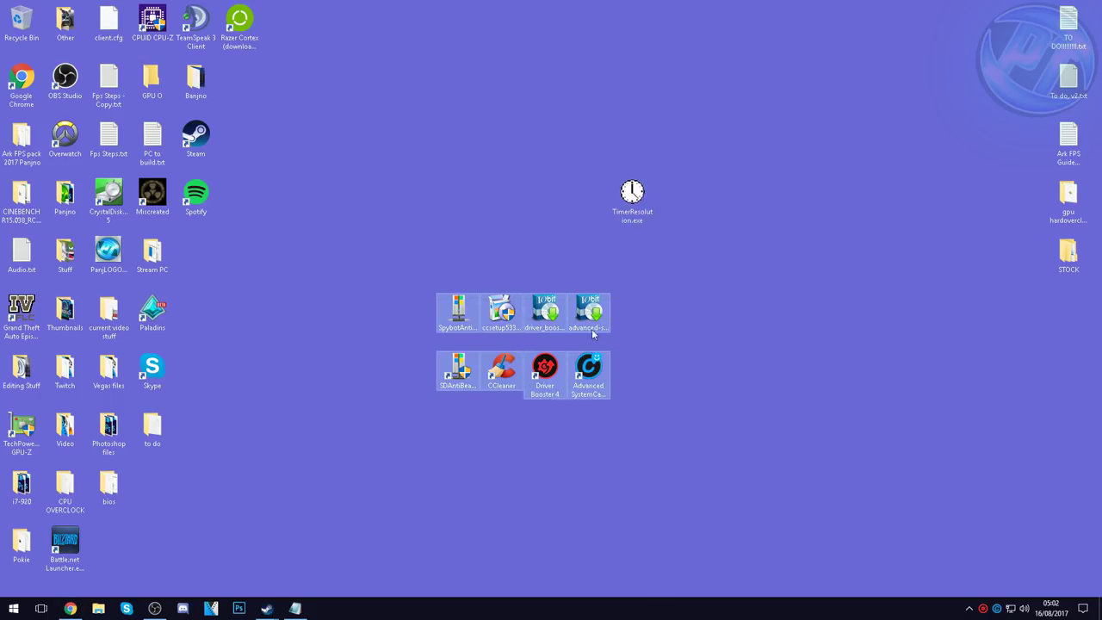
{"action": "left_click_drag", "start_coordinate": [630, 376], "coordinate": [521, 372]}
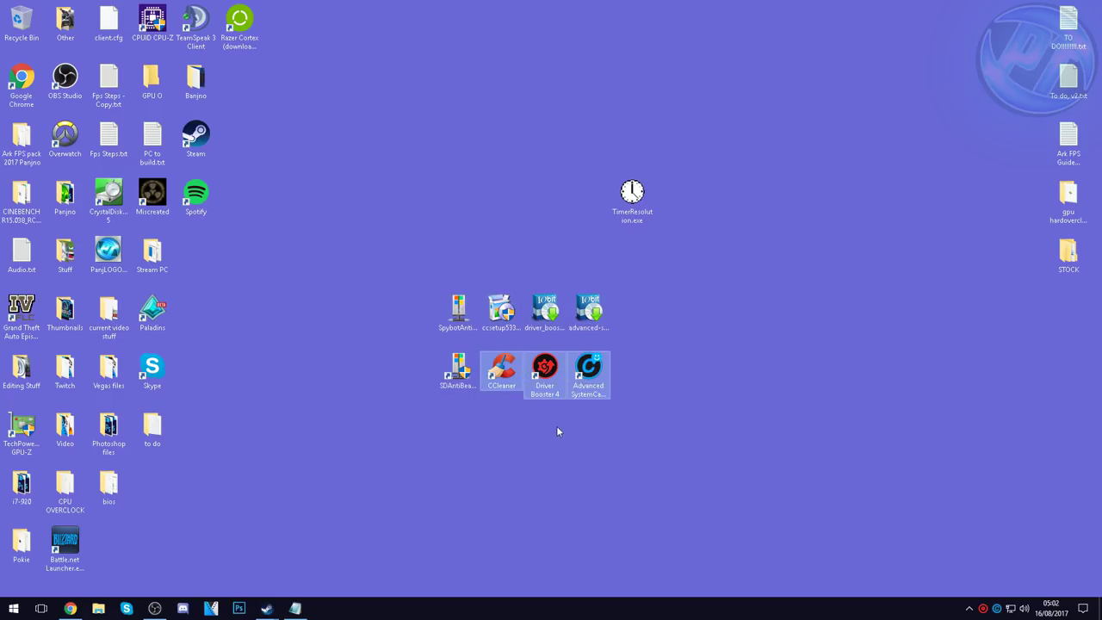
{"action": "left_click_drag", "start_coordinate": [644, 400], "coordinate": [520, 372]}
{"action": "left_click_drag", "start_coordinate": [554, 444], "coordinate": [424, 367]}
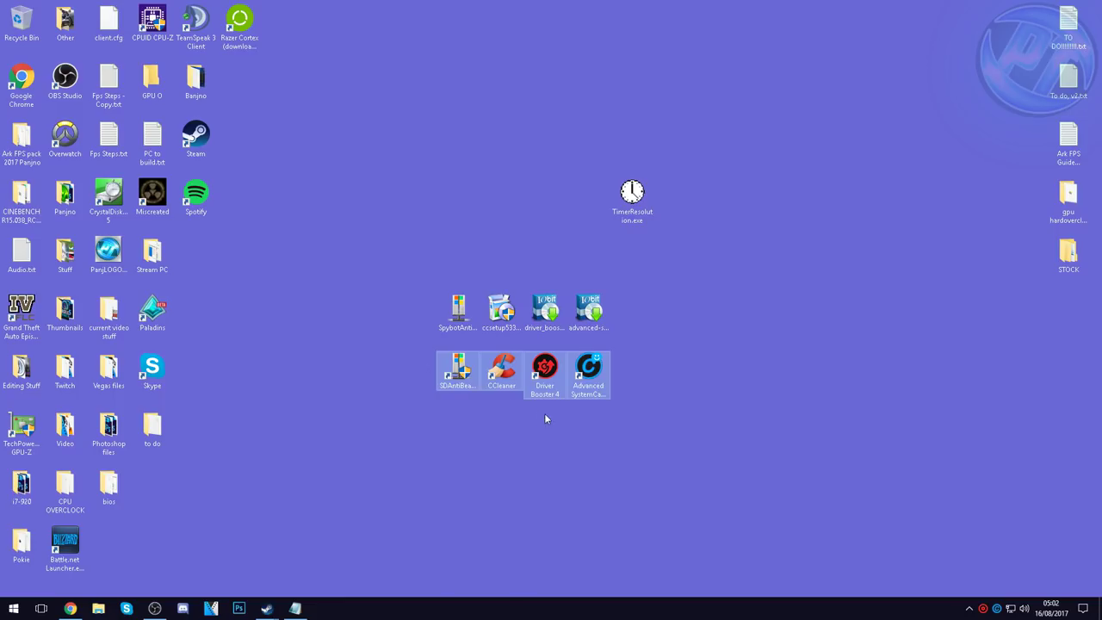
{"action": "left_click", "coordinate": [625, 417]}
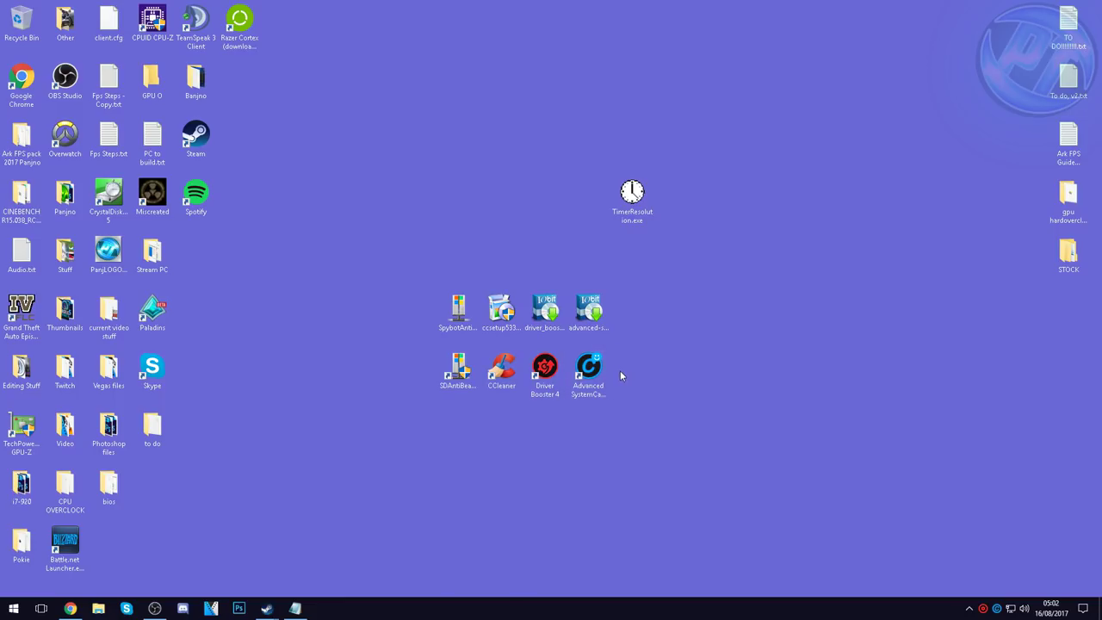
{"action": "left_click_drag", "start_coordinate": [620, 371], "coordinate": [510, 372]}
{"action": "left_click", "coordinate": [638, 377]}
{"action": "left_click_drag", "start_coordinate": [638, 376], "coordinate": [510, 372]}
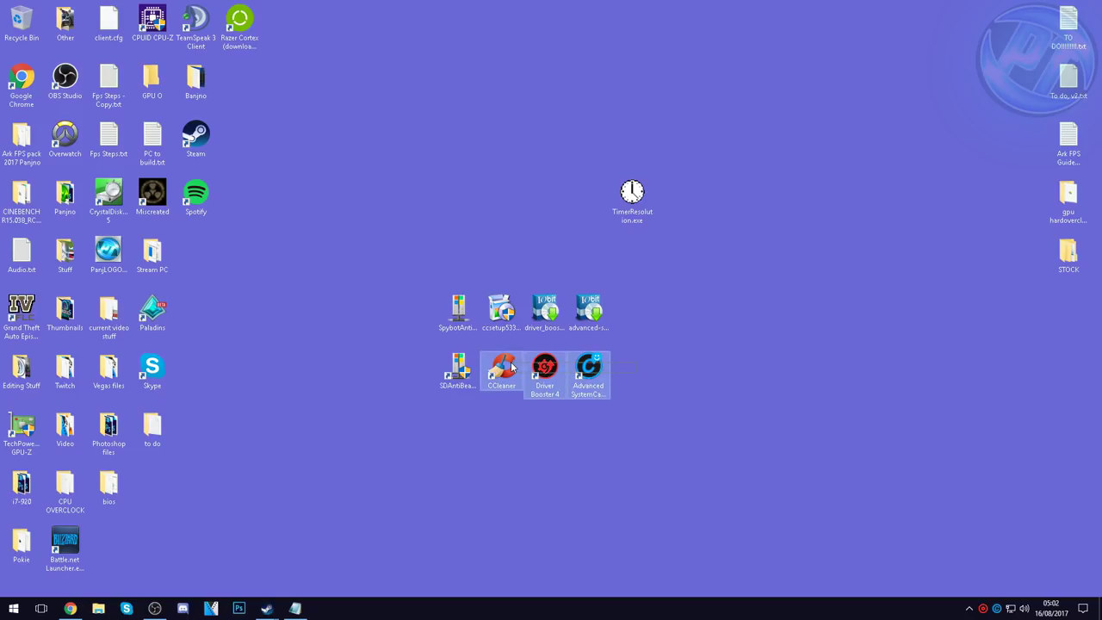
{"action": "left_click", "coordinate": [600, 409]}
{"action": "left_click_drag", "start_coordinate": [631, 374], "coordinate": [528, 372]}
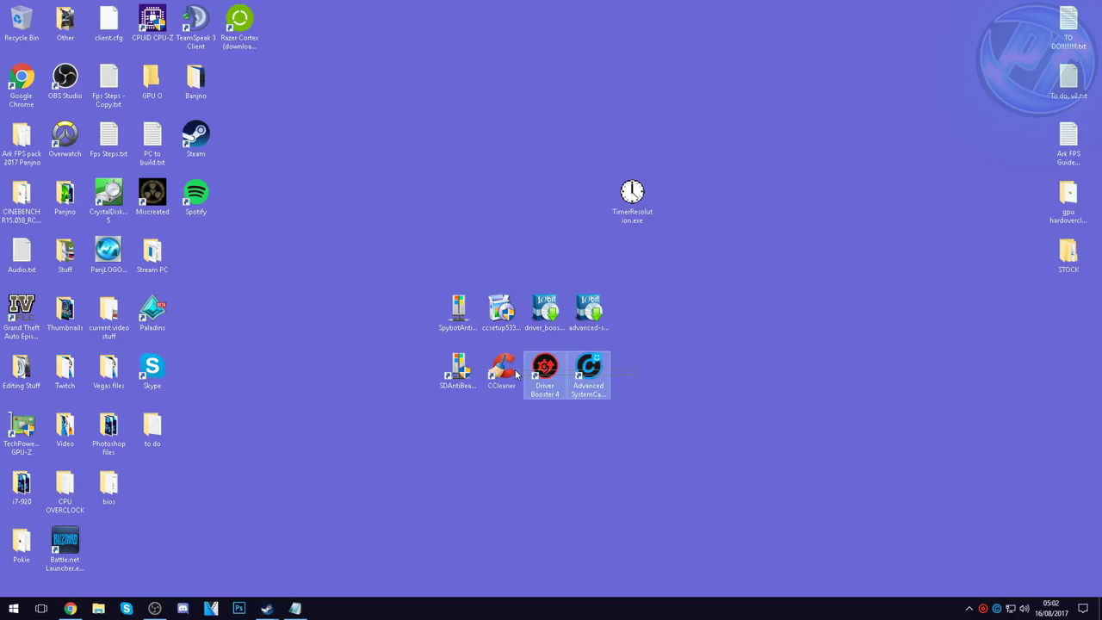
{"action": "left_click", "coordinate": [631, 374]}
{"action": "left_click_drag", "start_coordinate": [632, 374], "coordinate": [510, 372]}
{"action": "left_click", "coordinate": [647, 368]}
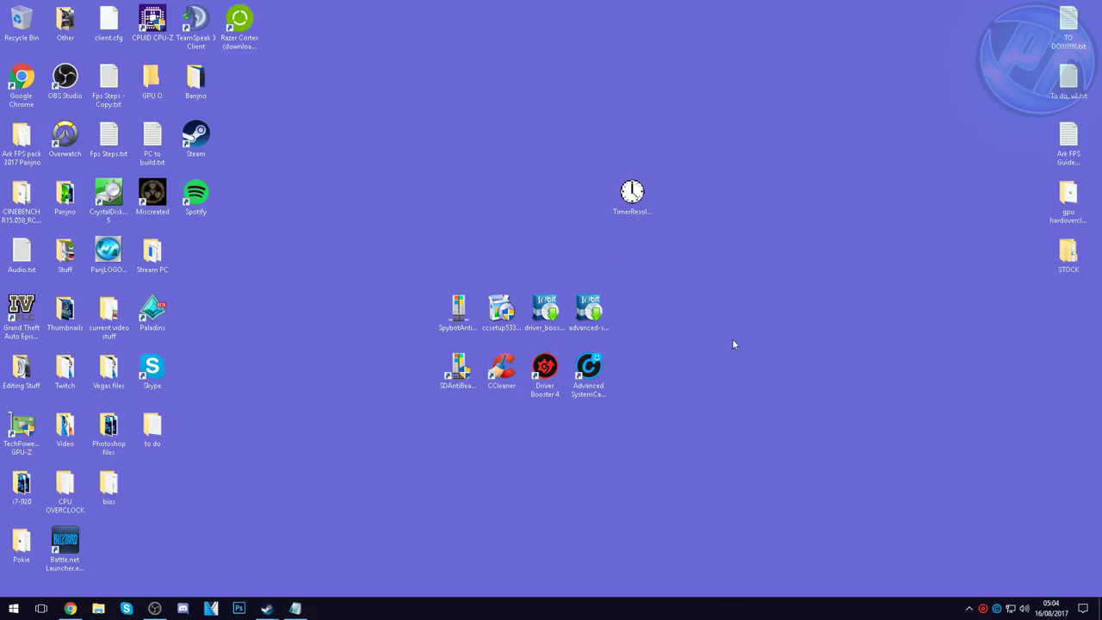
Step: Review the preview image settings and all global 3D settings in NVIDIA Control Panel, and close it
{"action": "right_click", "coordinate": [737, 305]}
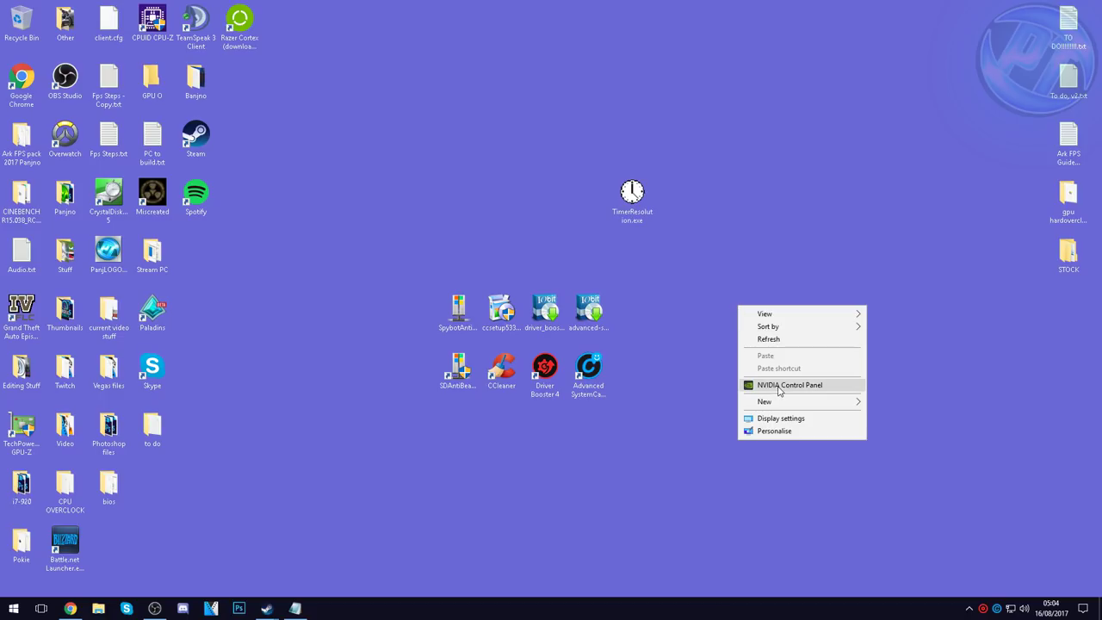
{"action": "left_click", "coordinate": [794, 387]}
{"action": "left_click_drag", "start_coordinate": [340, 24], "coordinate": [478, 87]}
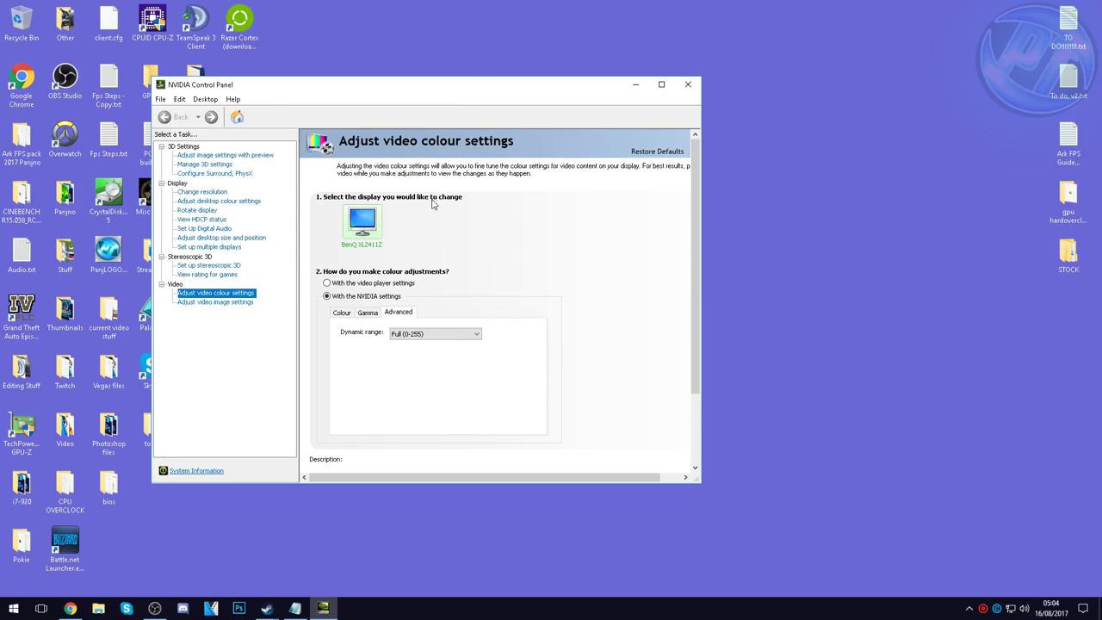
{"action": "left_click", "coordinate": [215, 157]}
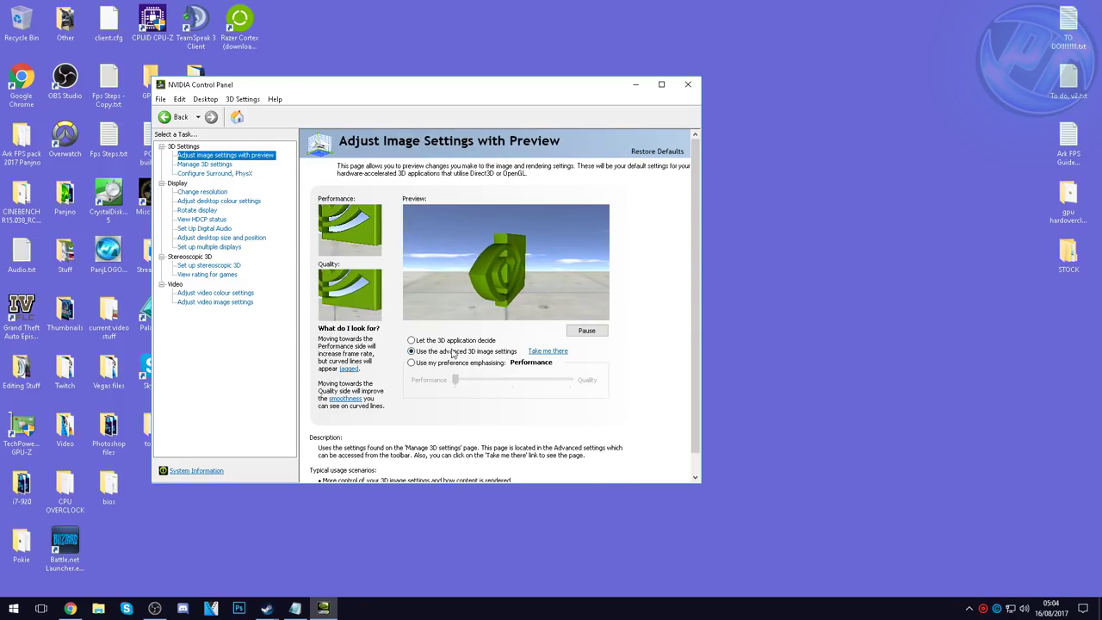
{"action": "left_click", "coordinate": [206, 166]}
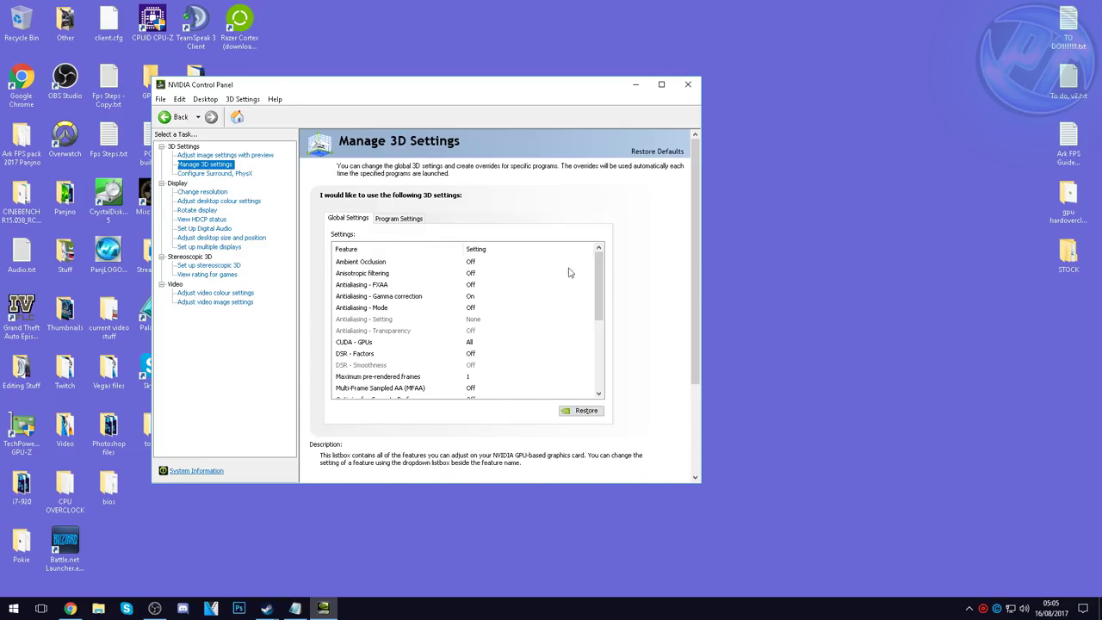
{"action": "left_click_drag", "start_coordinate": [597, 280], "coordinate": [600, 319]}
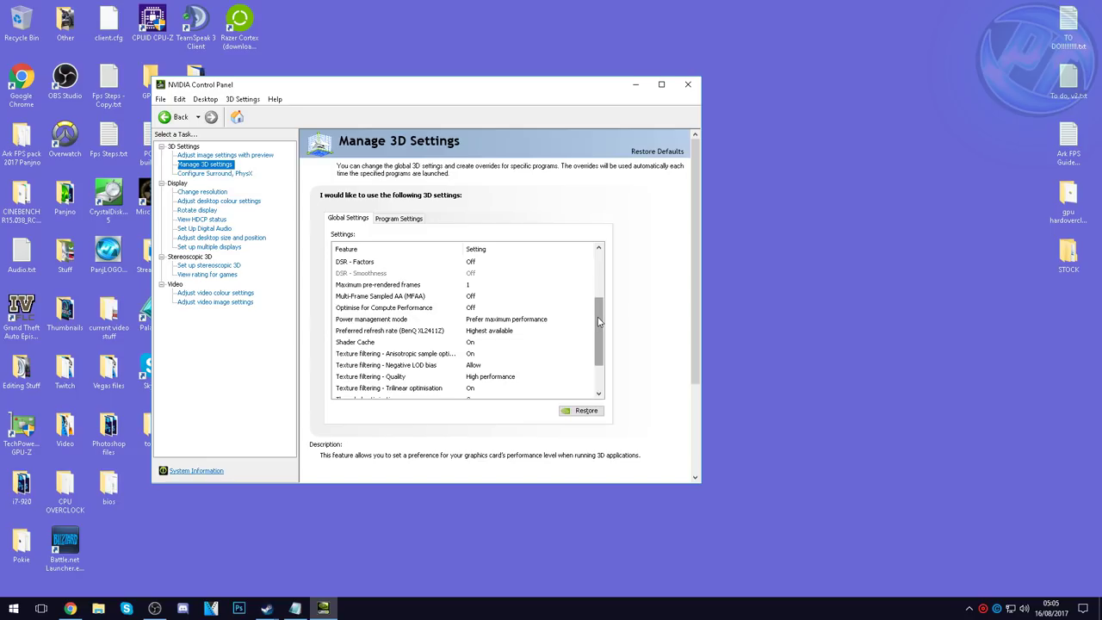
{"action": "scroll", "coordinate": [596, 323], "scroll_direction": "down", "scroll_amount": 2}
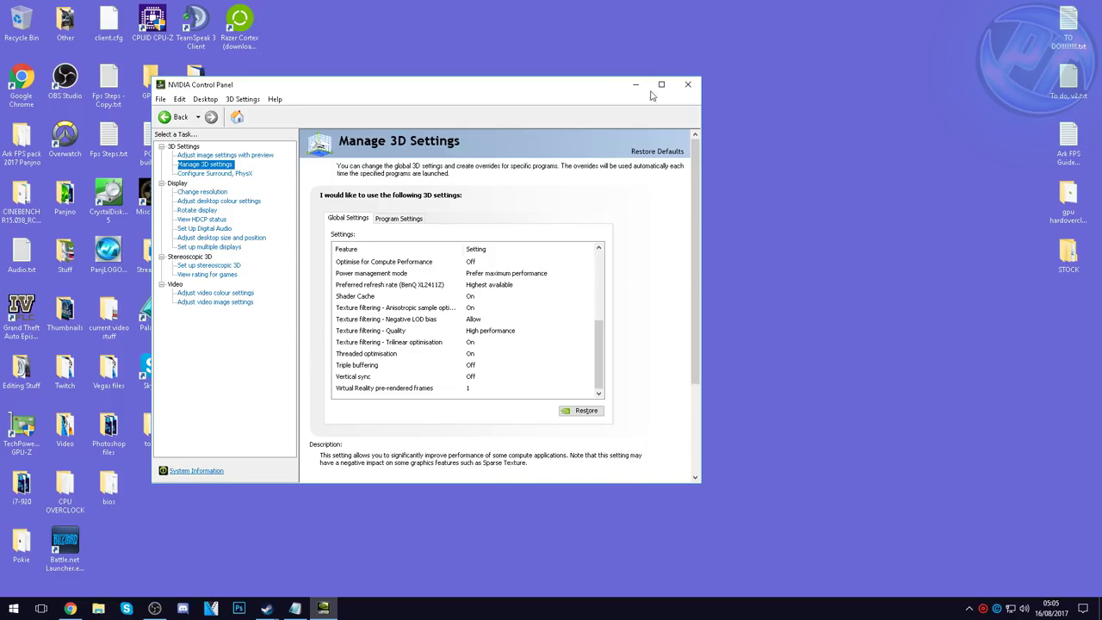
{"action": "left_click", "coordinate": [689, 85]}
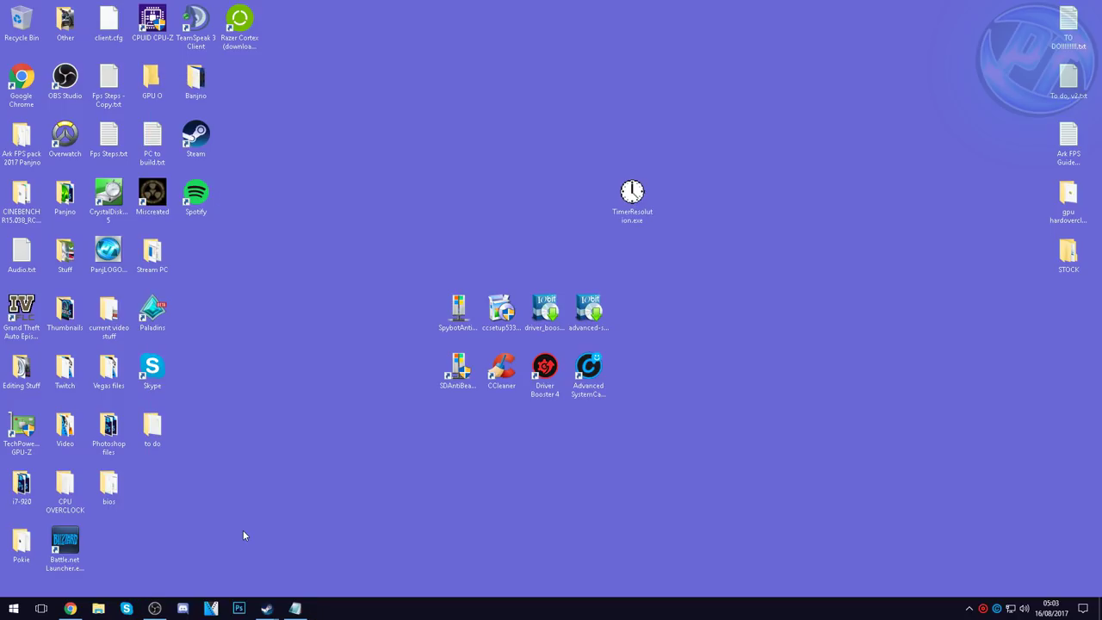